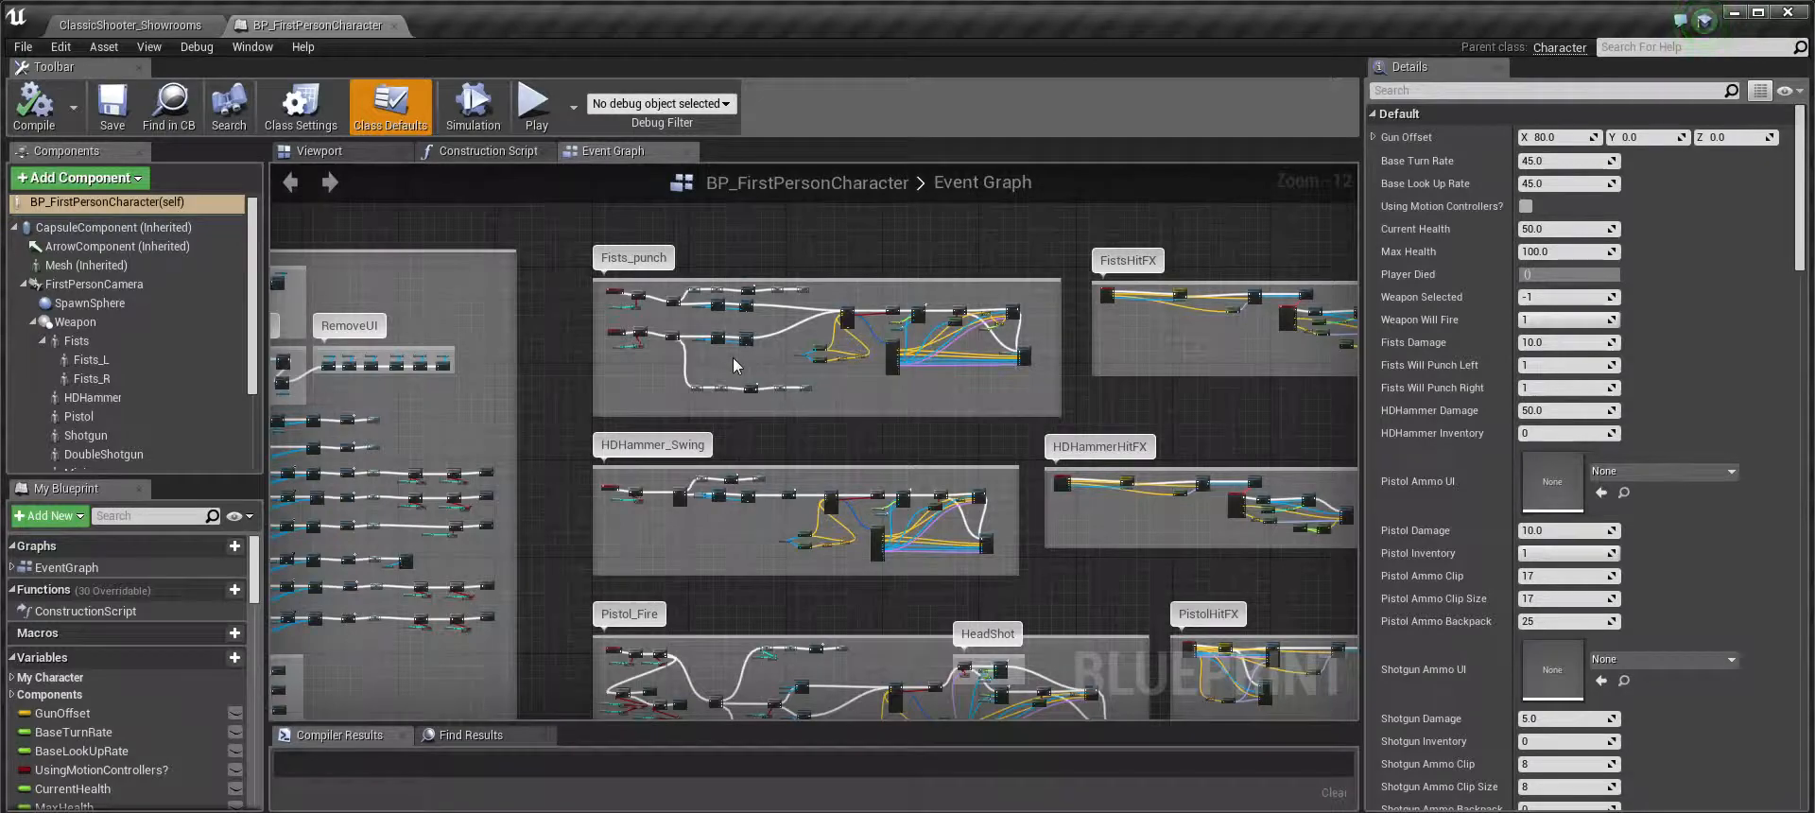
Add a Switch on Int node with output pins 0 and 1 near the Fists_punch Sequence nodes and delete it again
scroll(733, 355, up, 8)
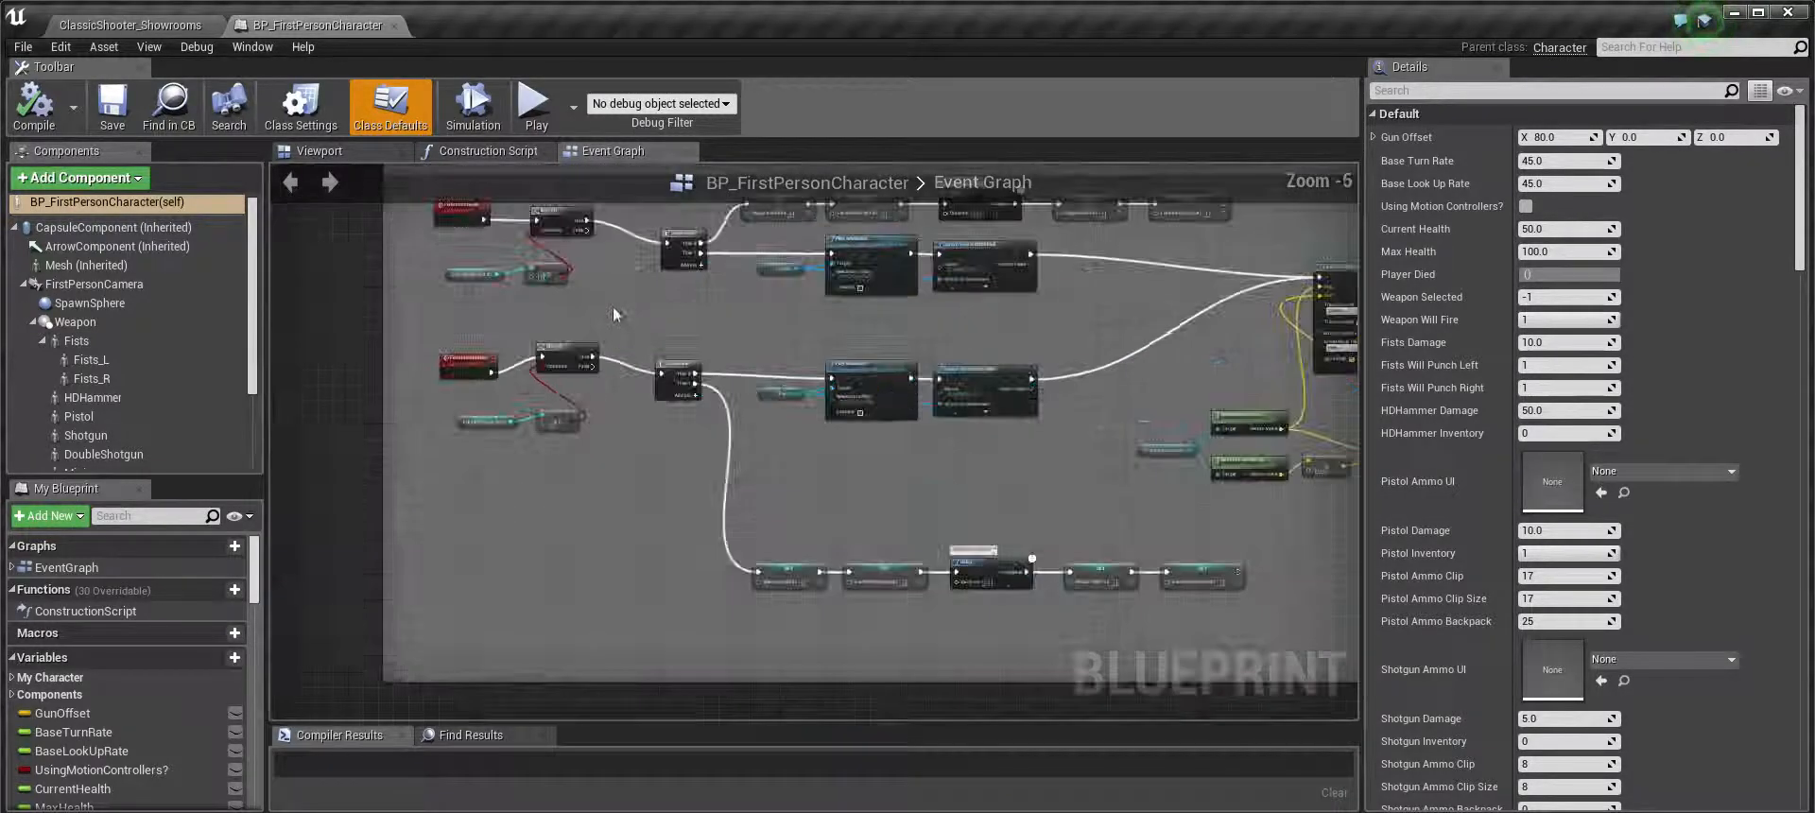
right_click(635, 312)
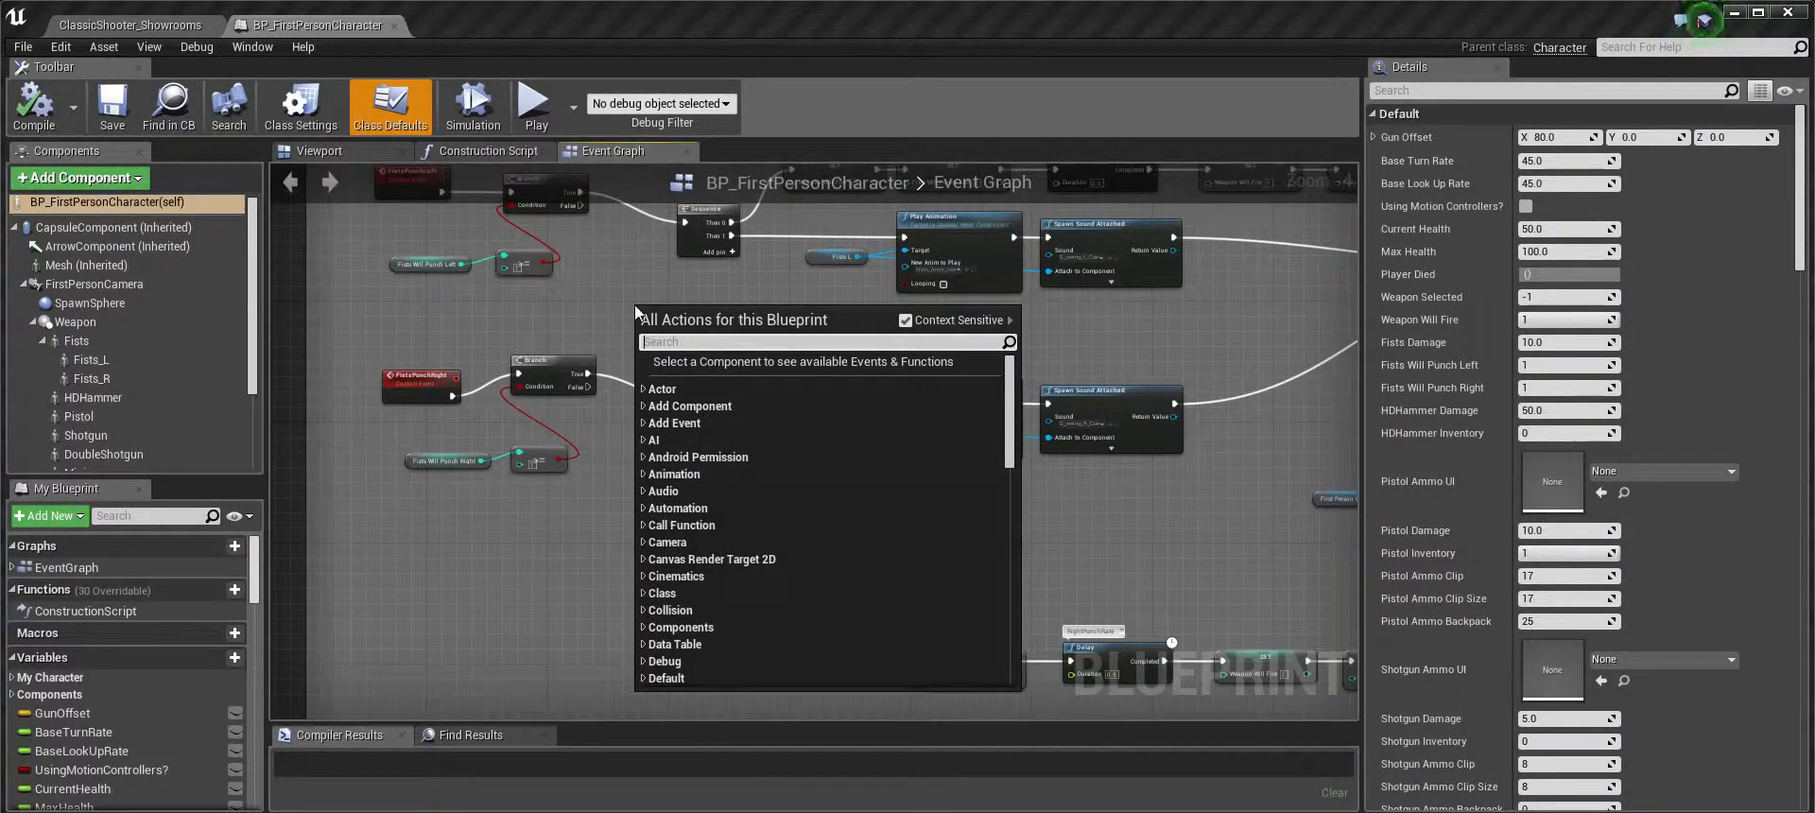
text(switch on int)
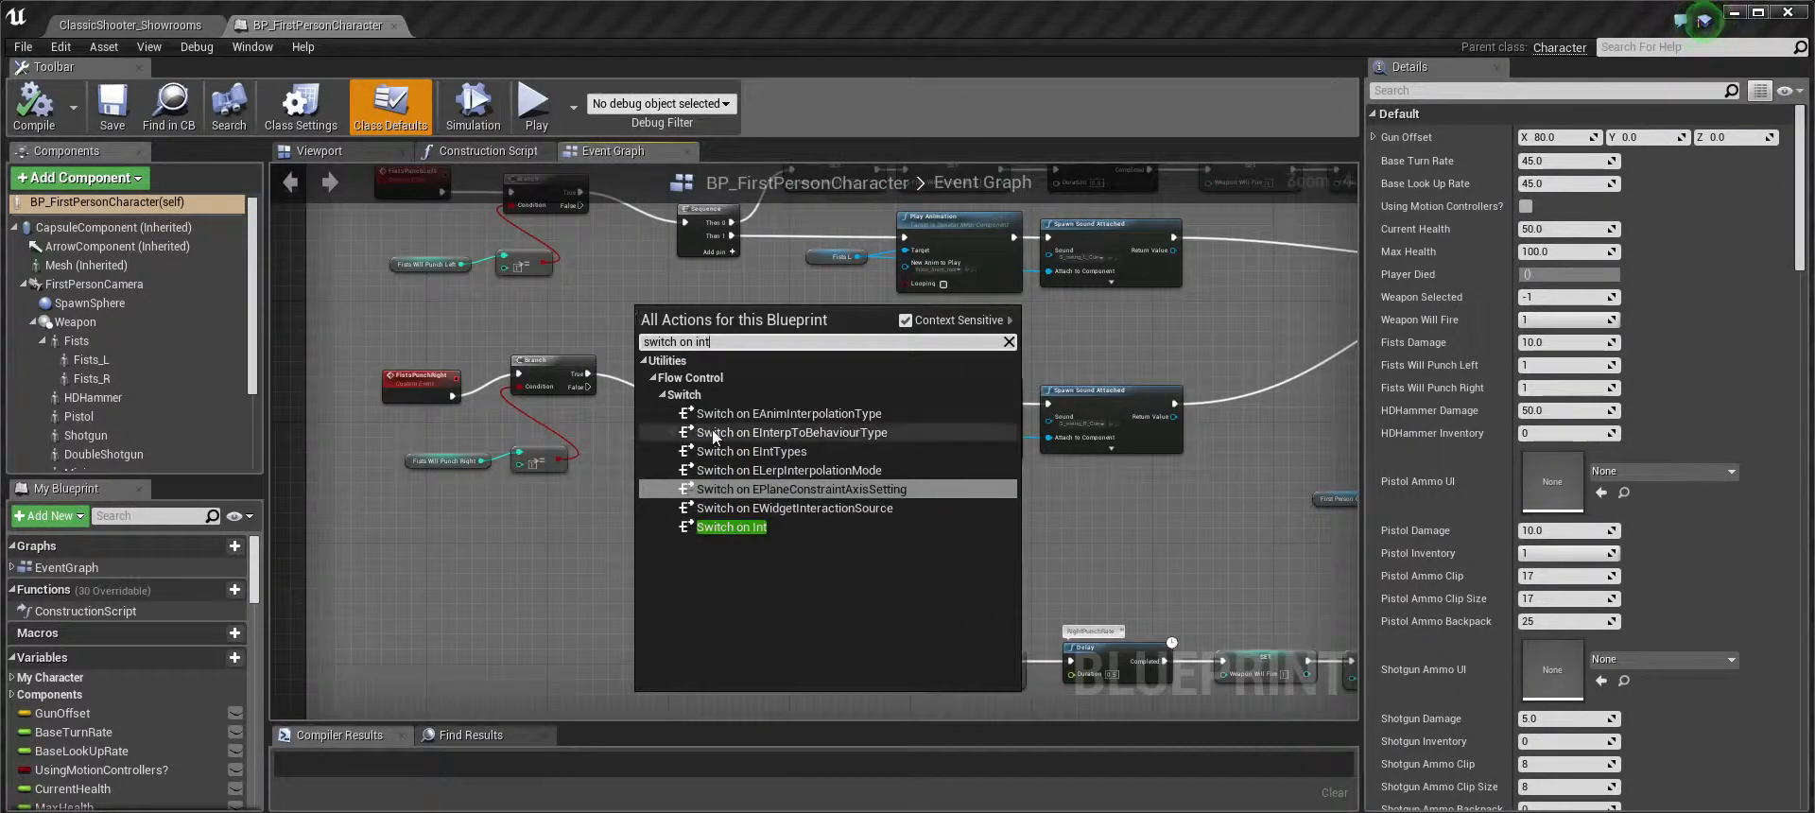
click(733, 526)
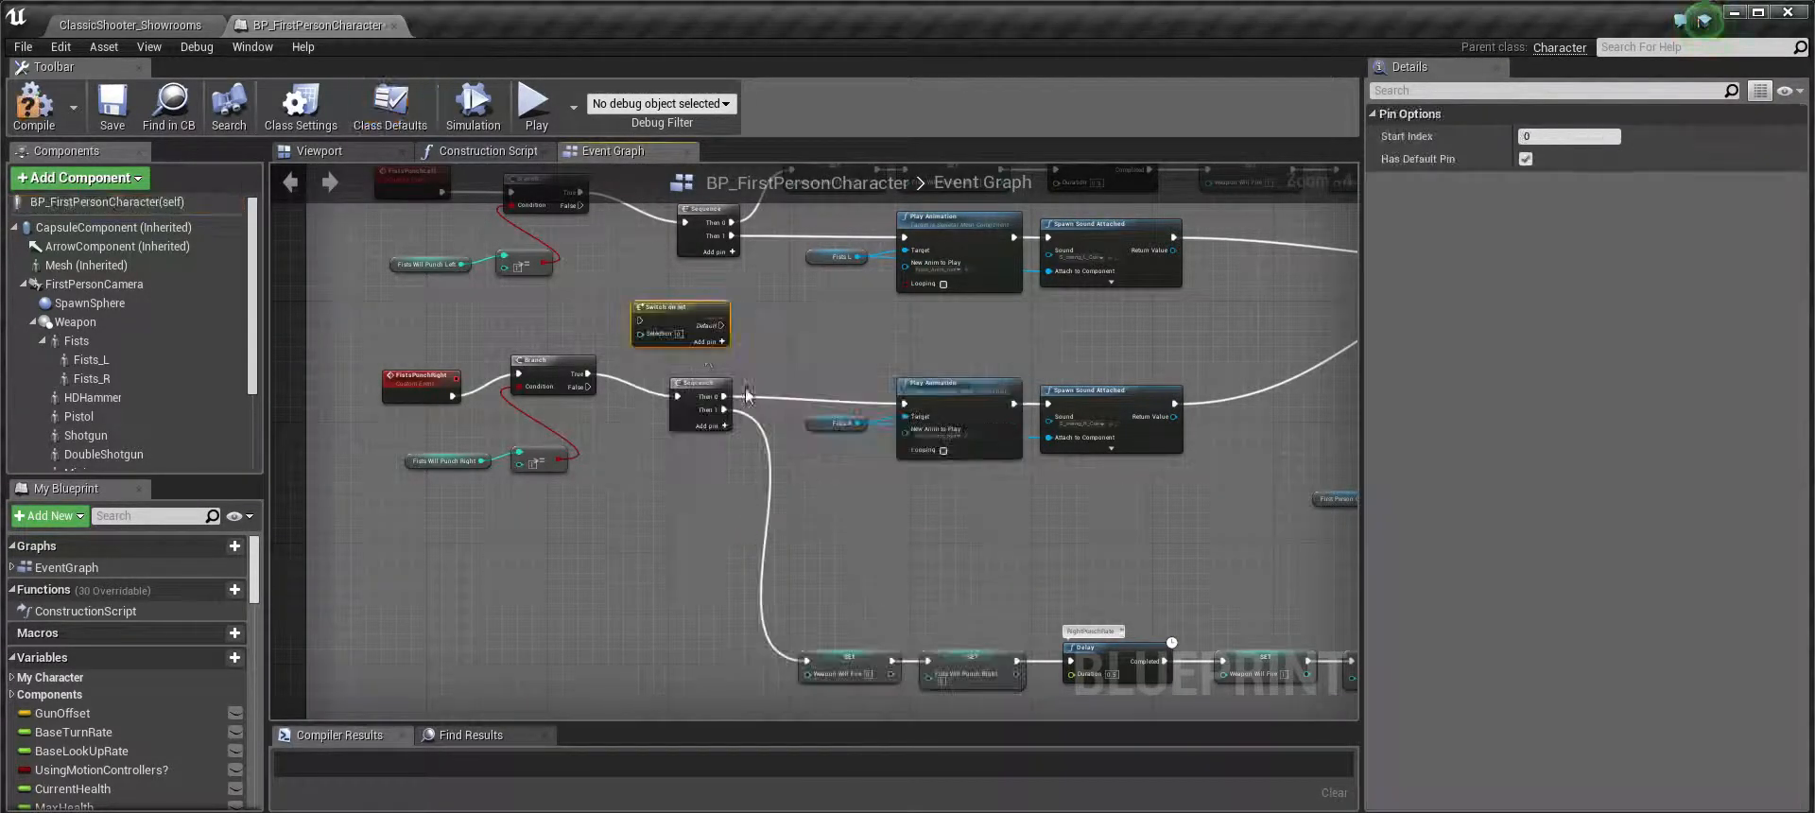
click(719, 342)
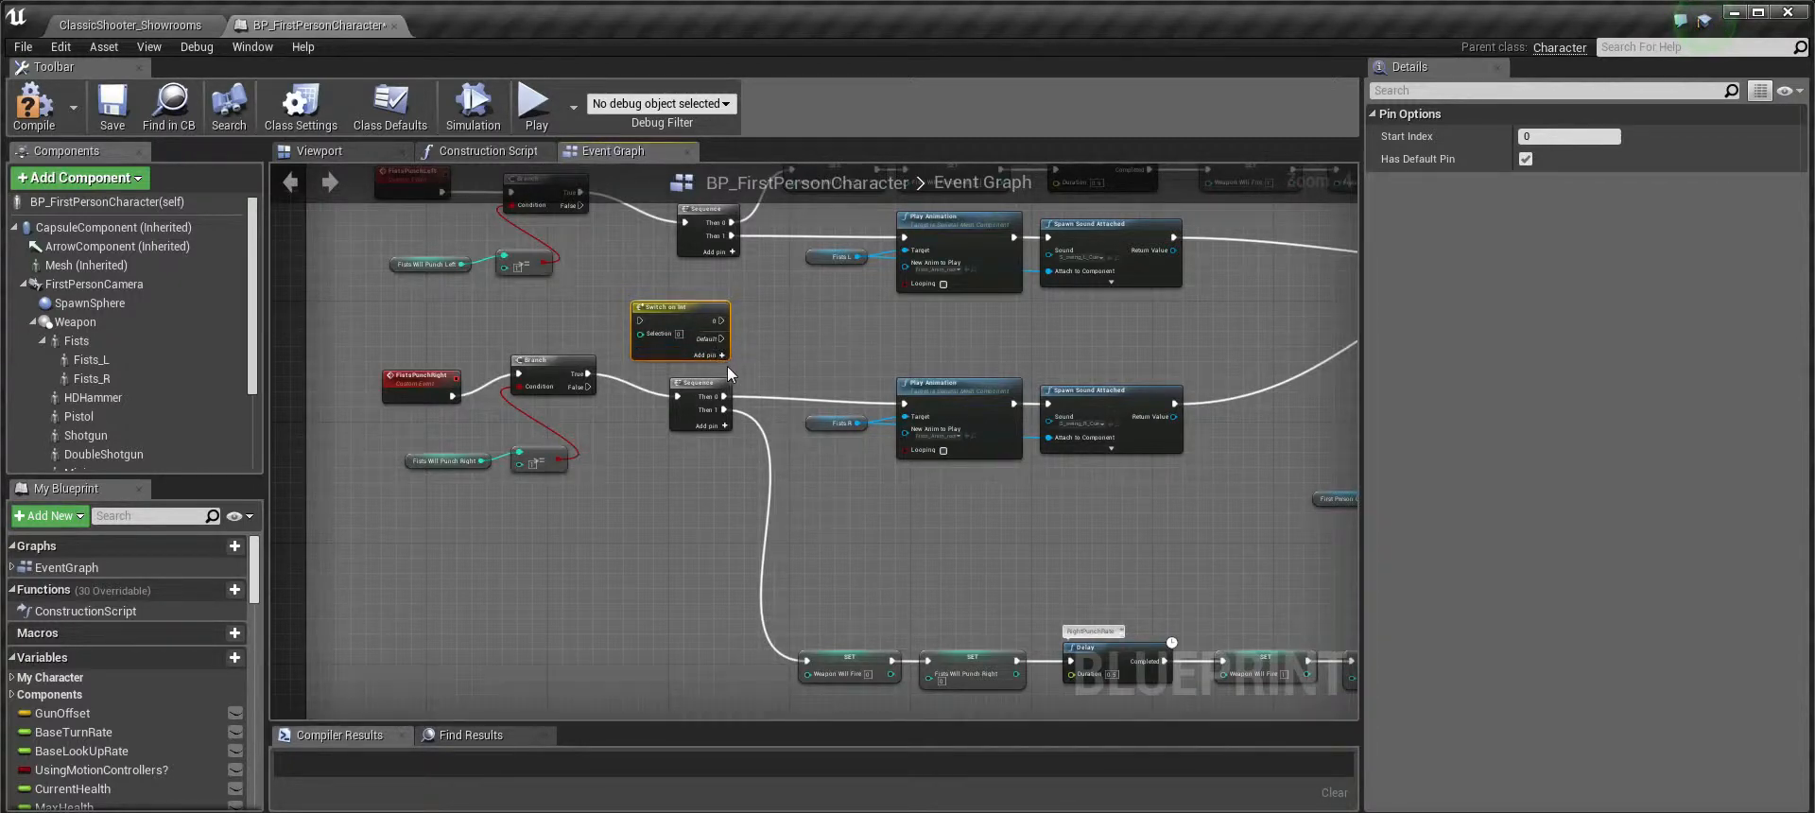
click(714, 356)
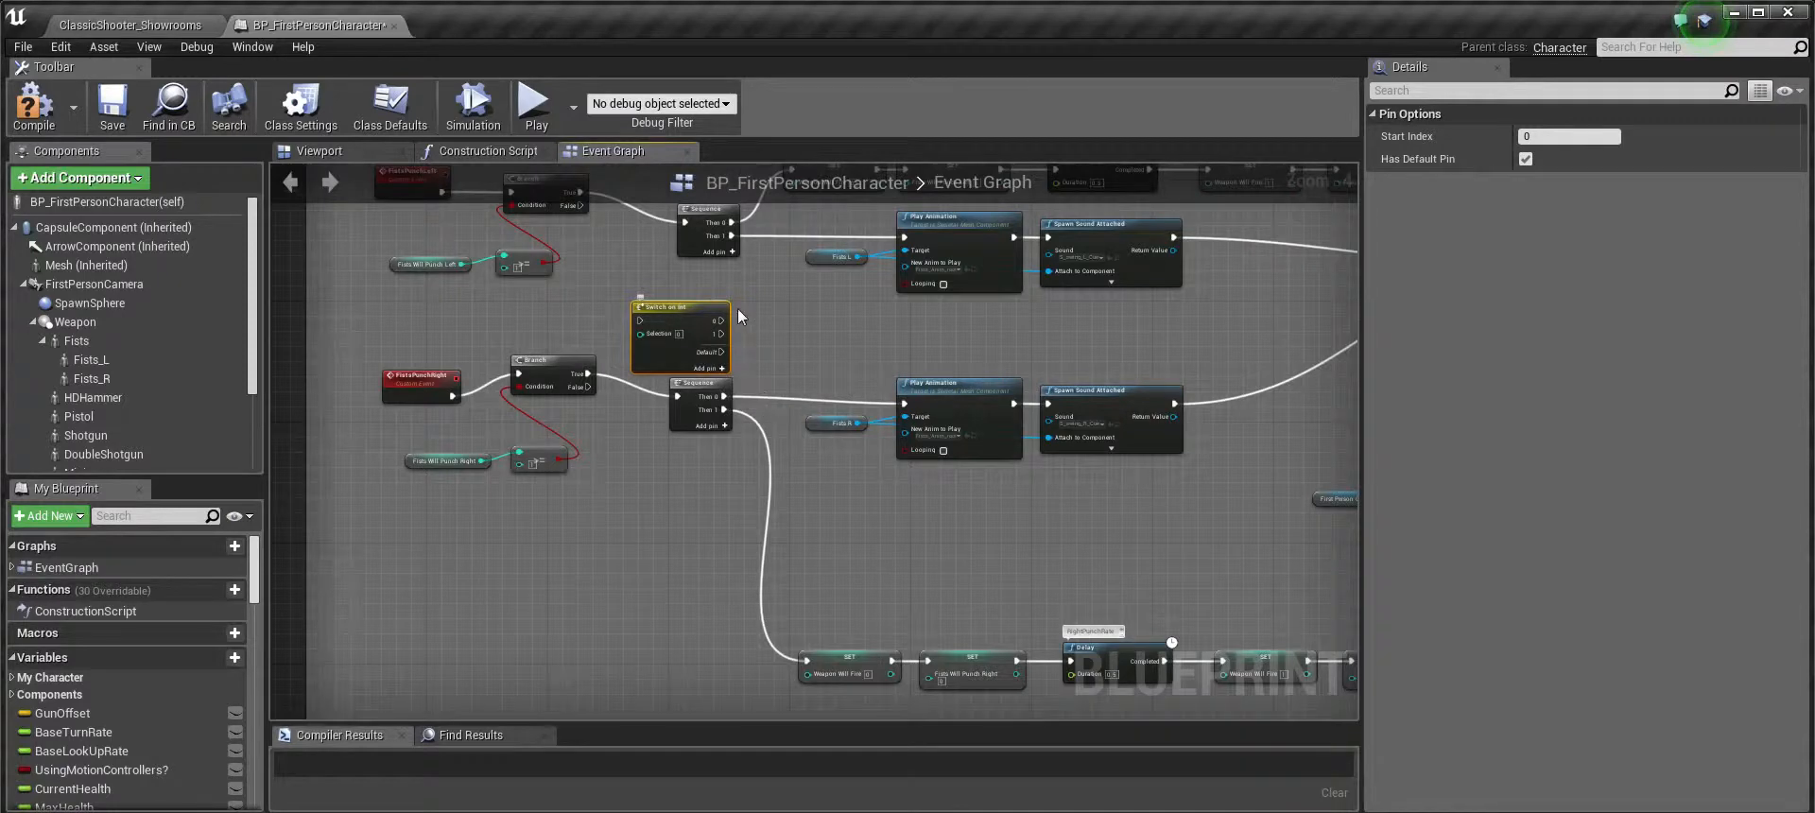
drag(682, 312, 690, 289)
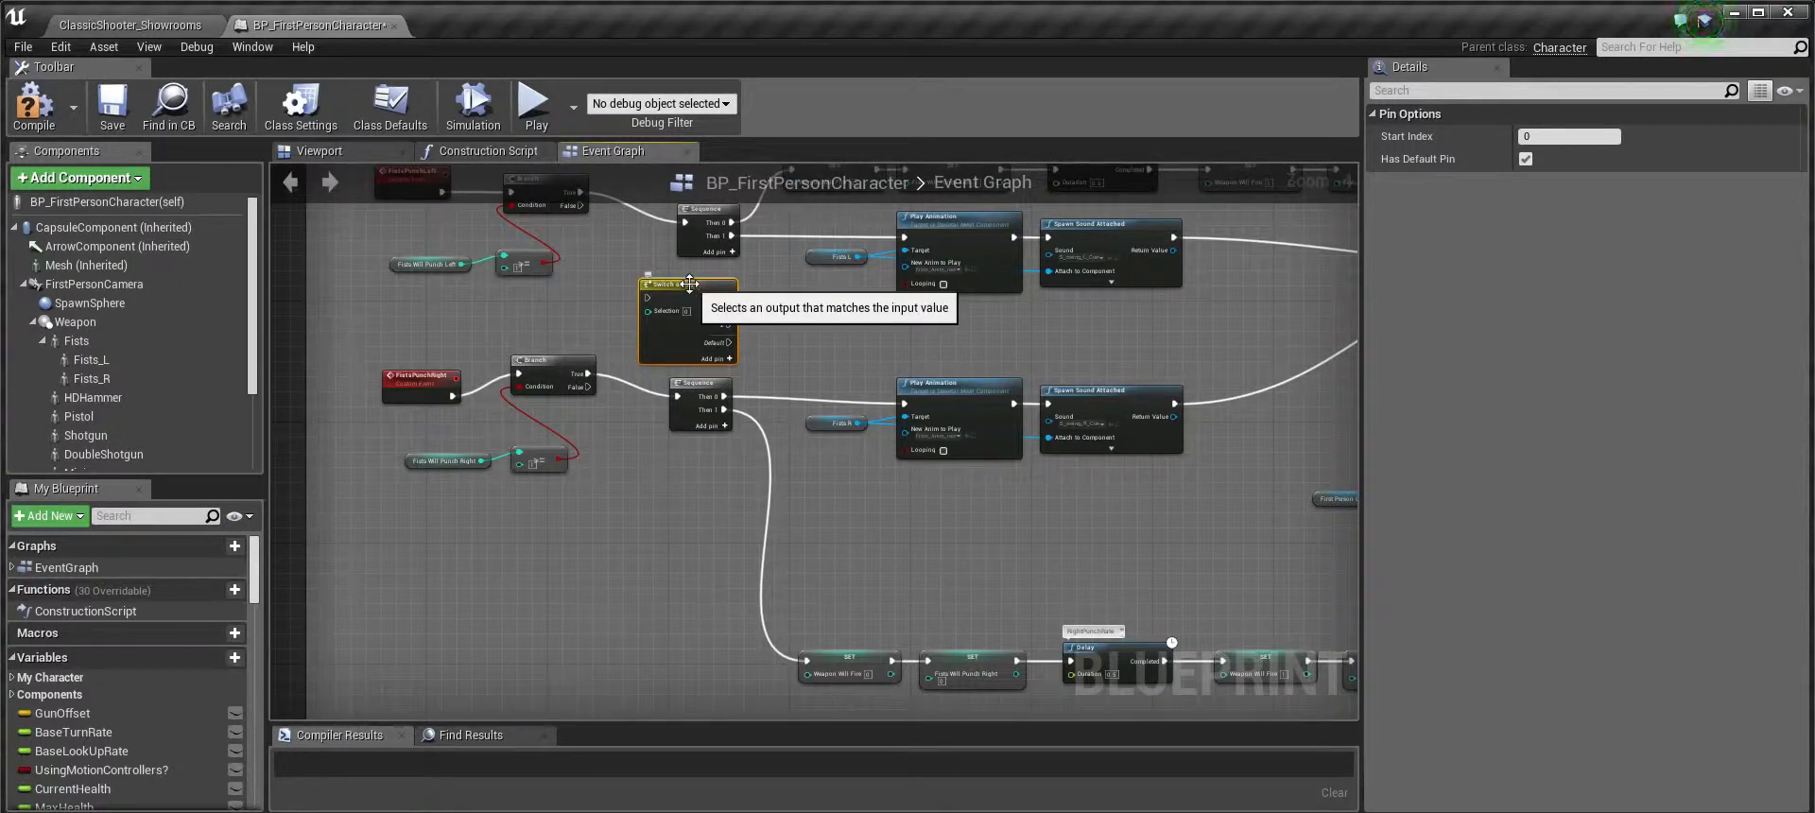
key(Delete)
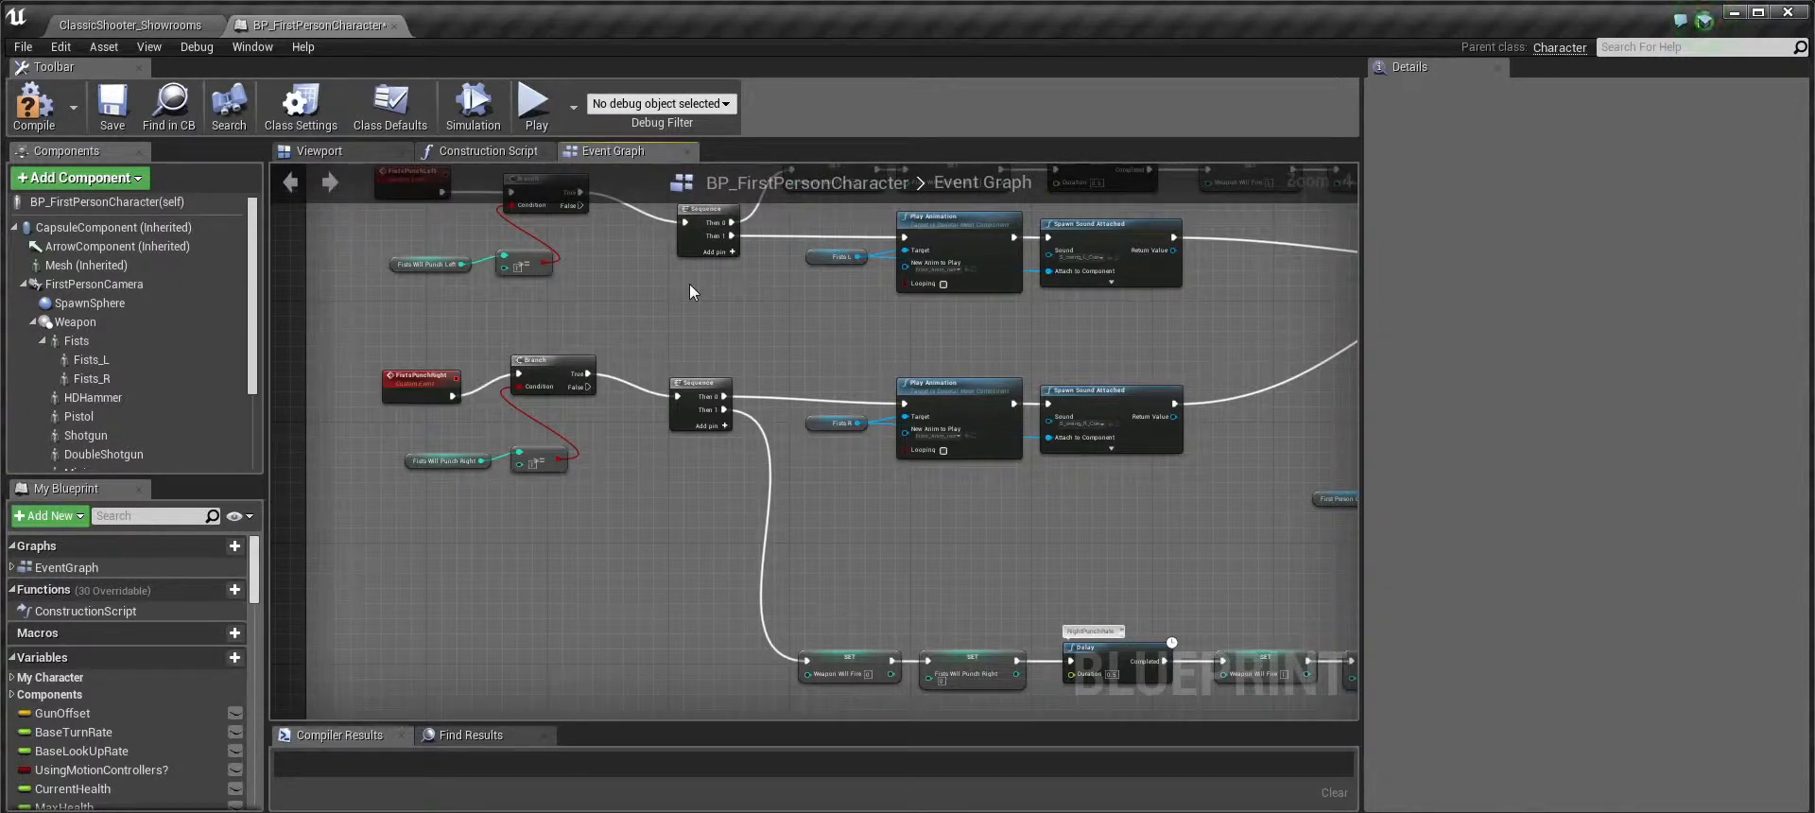
Examine the FistsPunchLeft and FistsPunchRight events with their Branch conditions and Sequence nodes in the Fists_punch section
right_drag(689, 284, 658, 380)
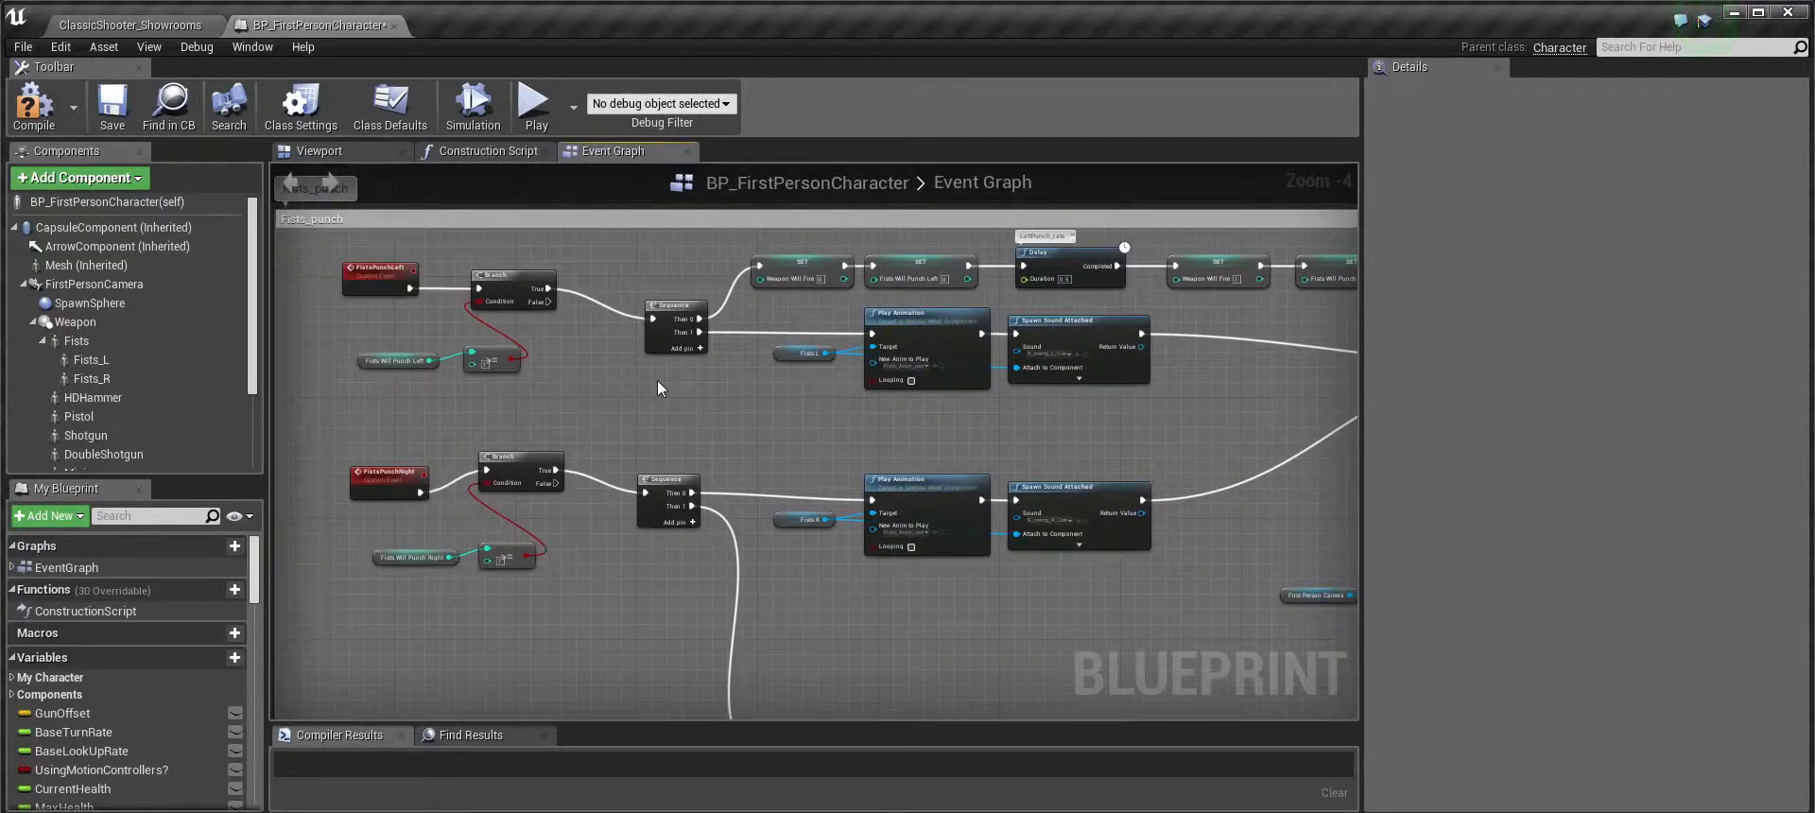
scroll(656, 378, down, 1)
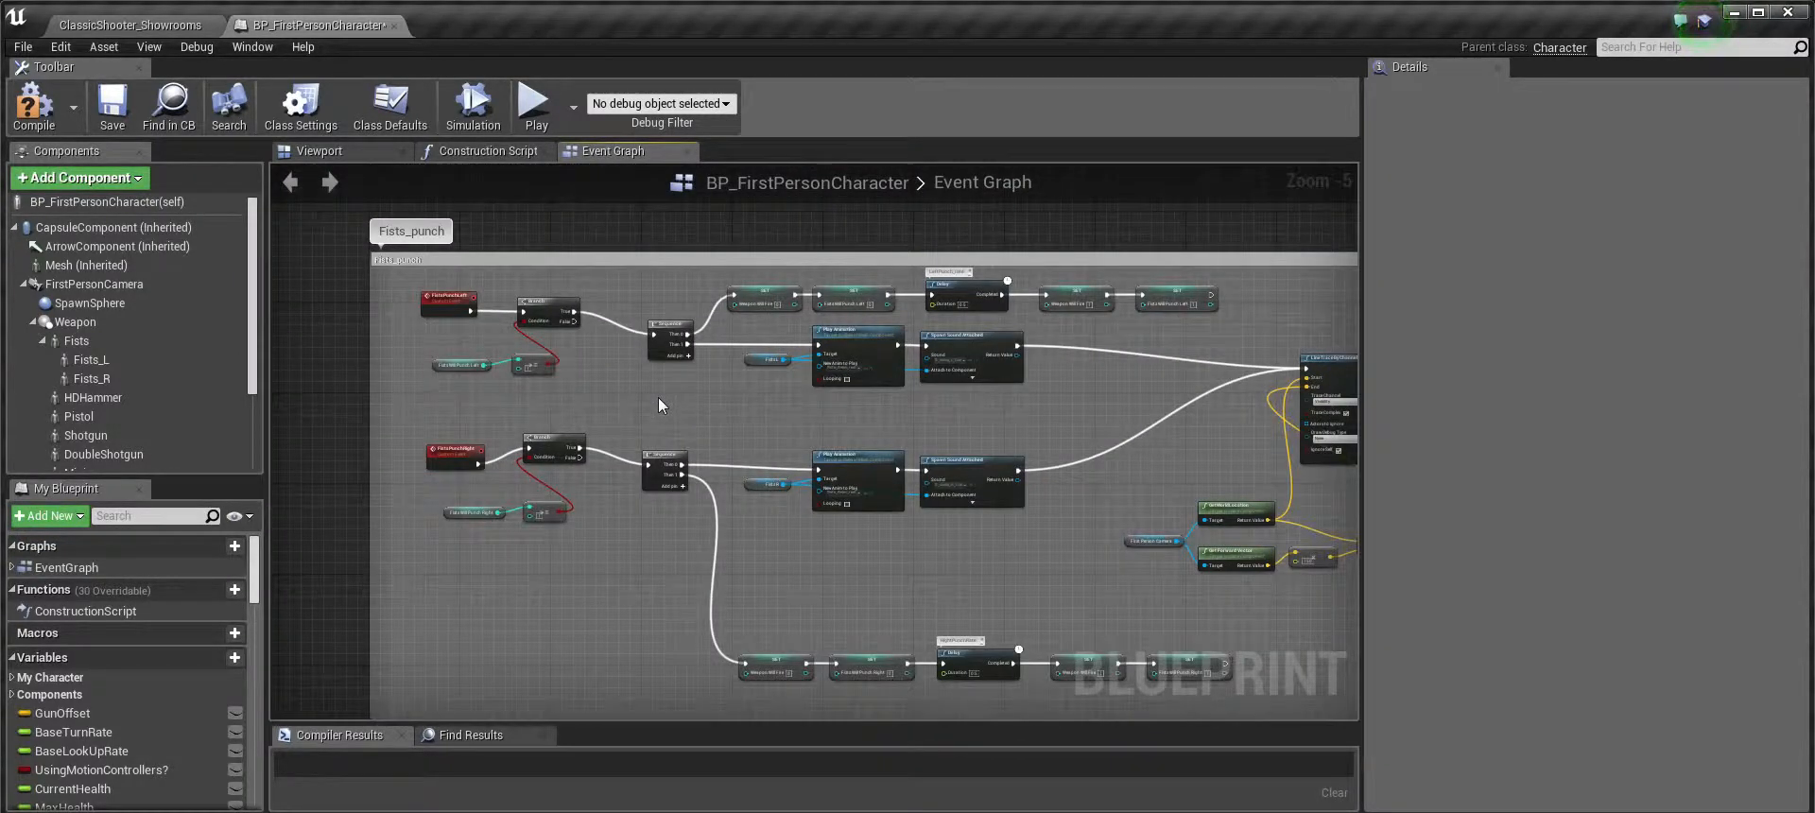
drag(408, 245, 549, 248)
scroll(552, 350, up, 2)
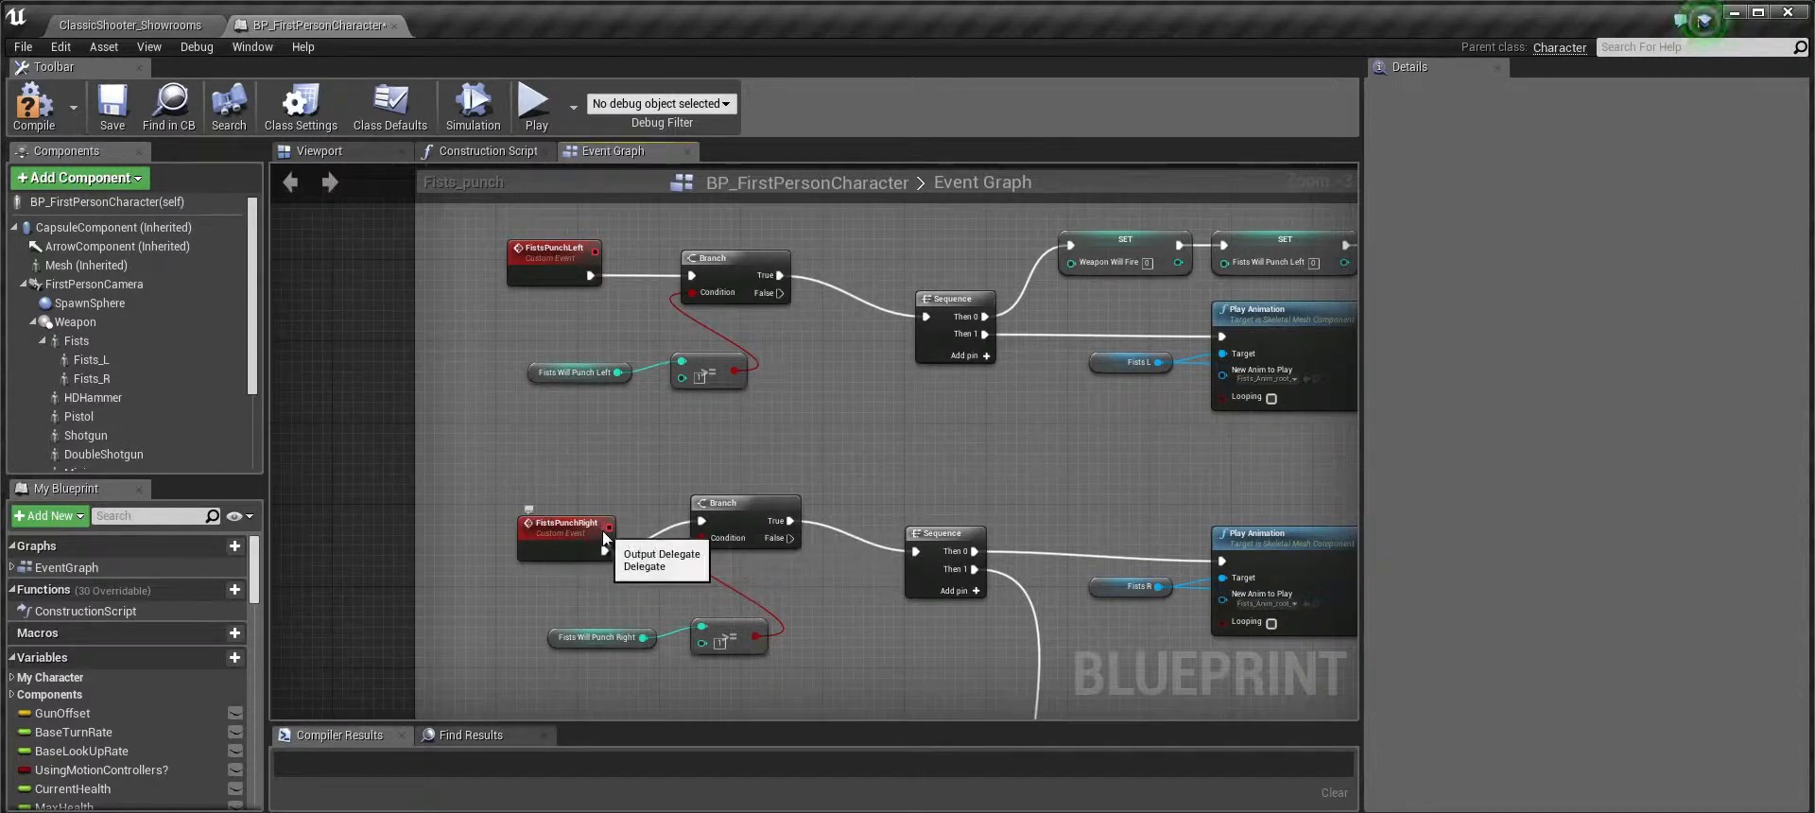
right_drag(673, 433, 563, 427)
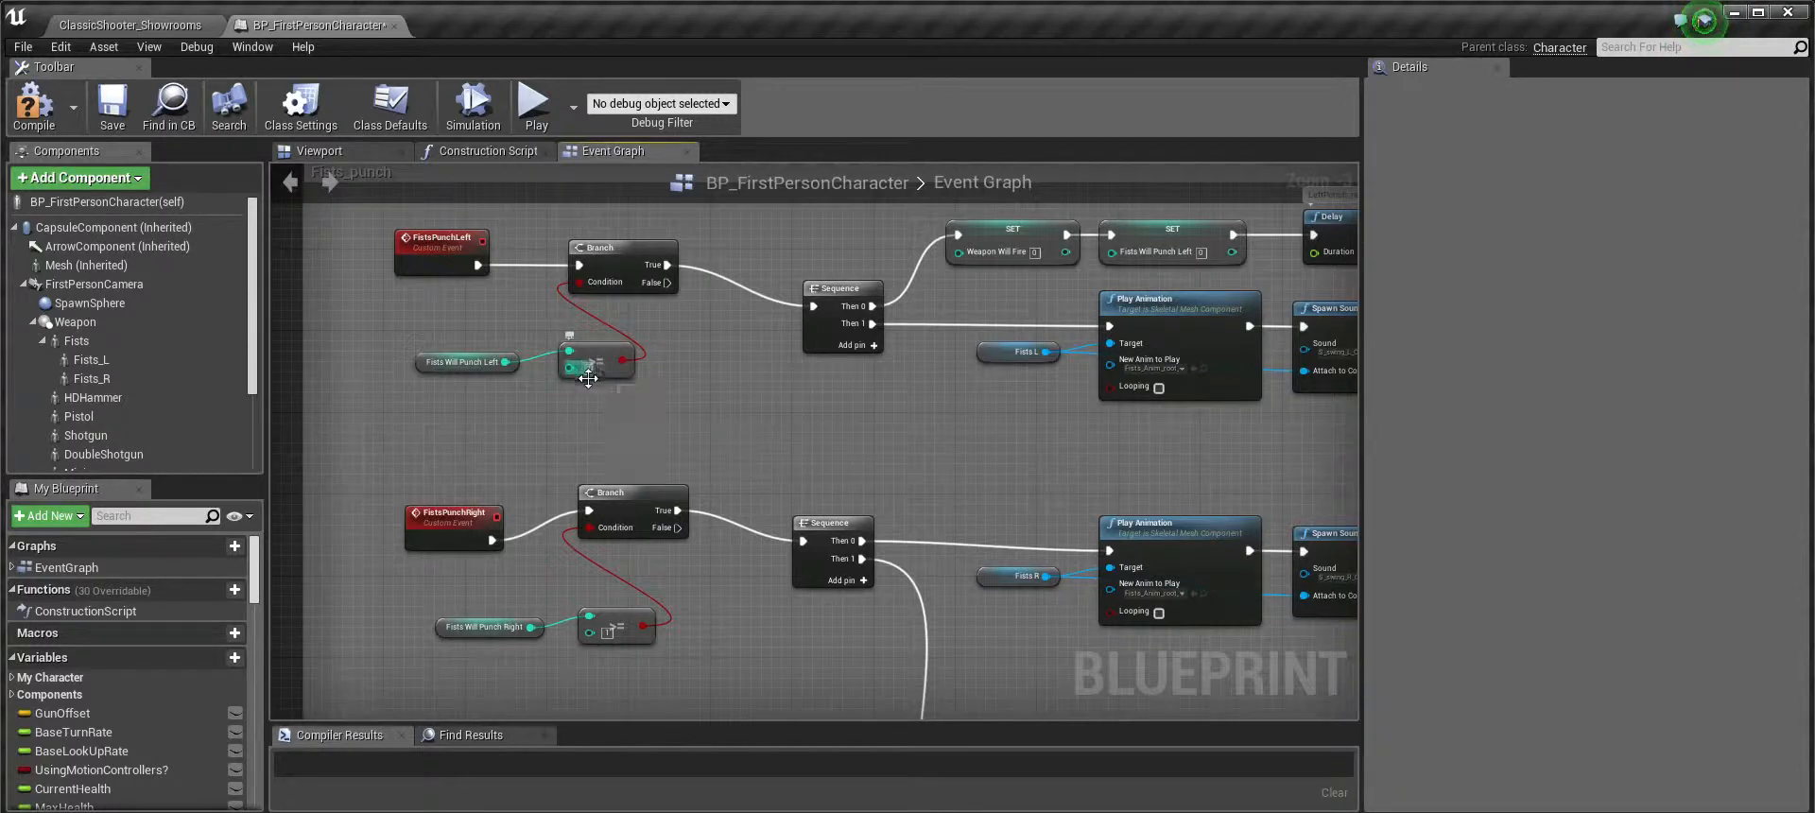
right_drag(662, 412, 641, 372)
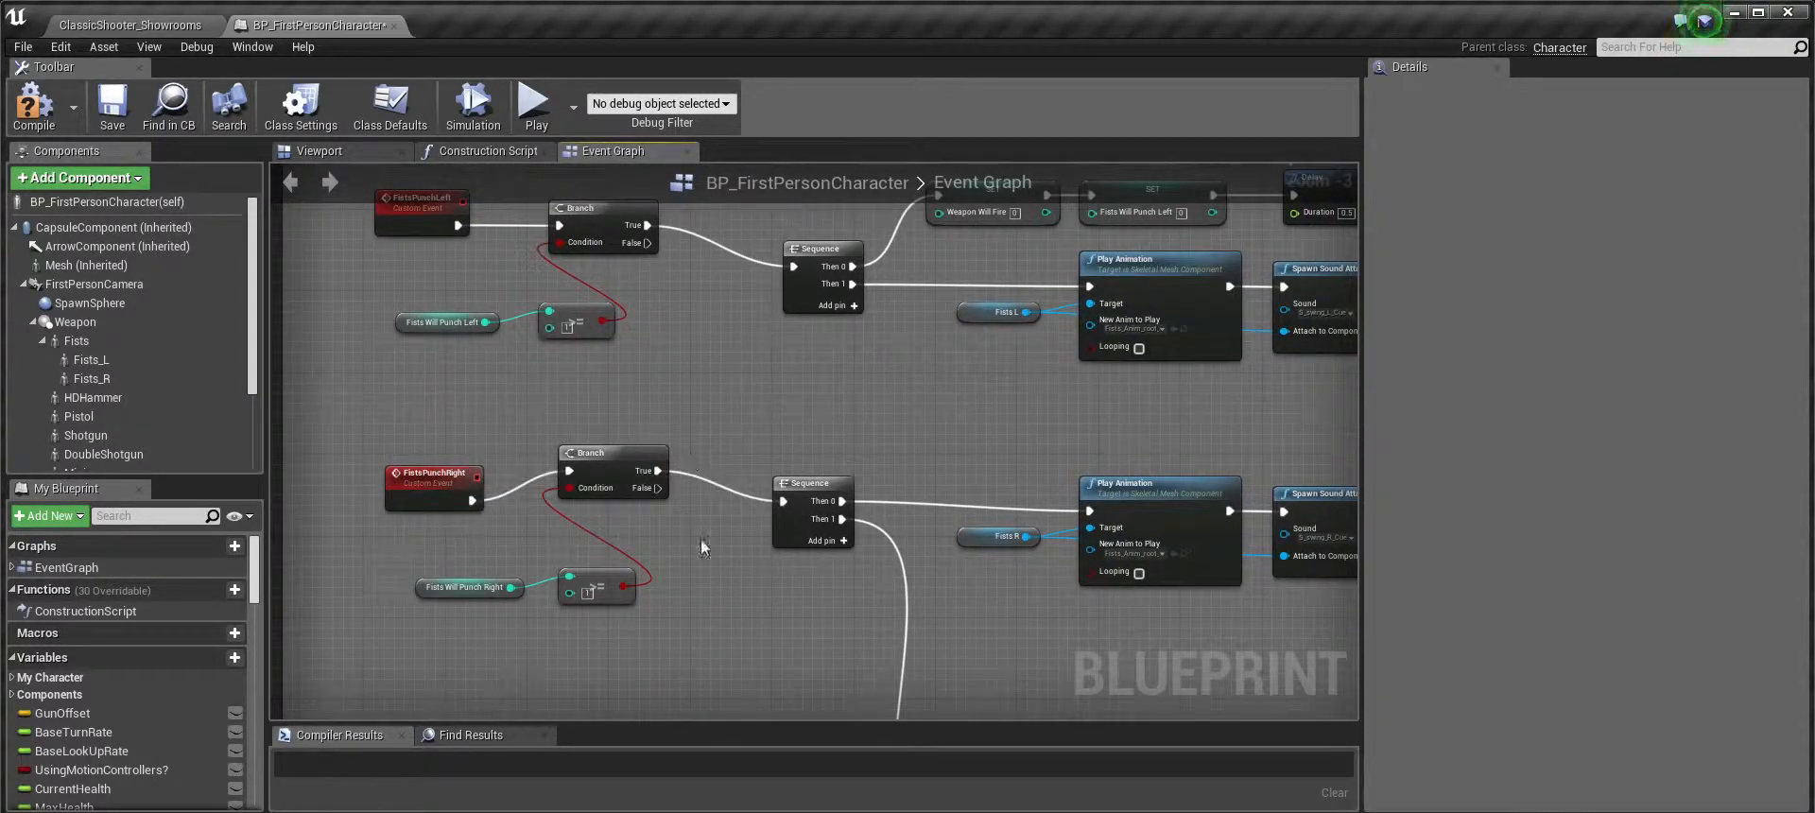
right_drag(701, 537, 596, 412)
scroll(616, 424, down, 2)
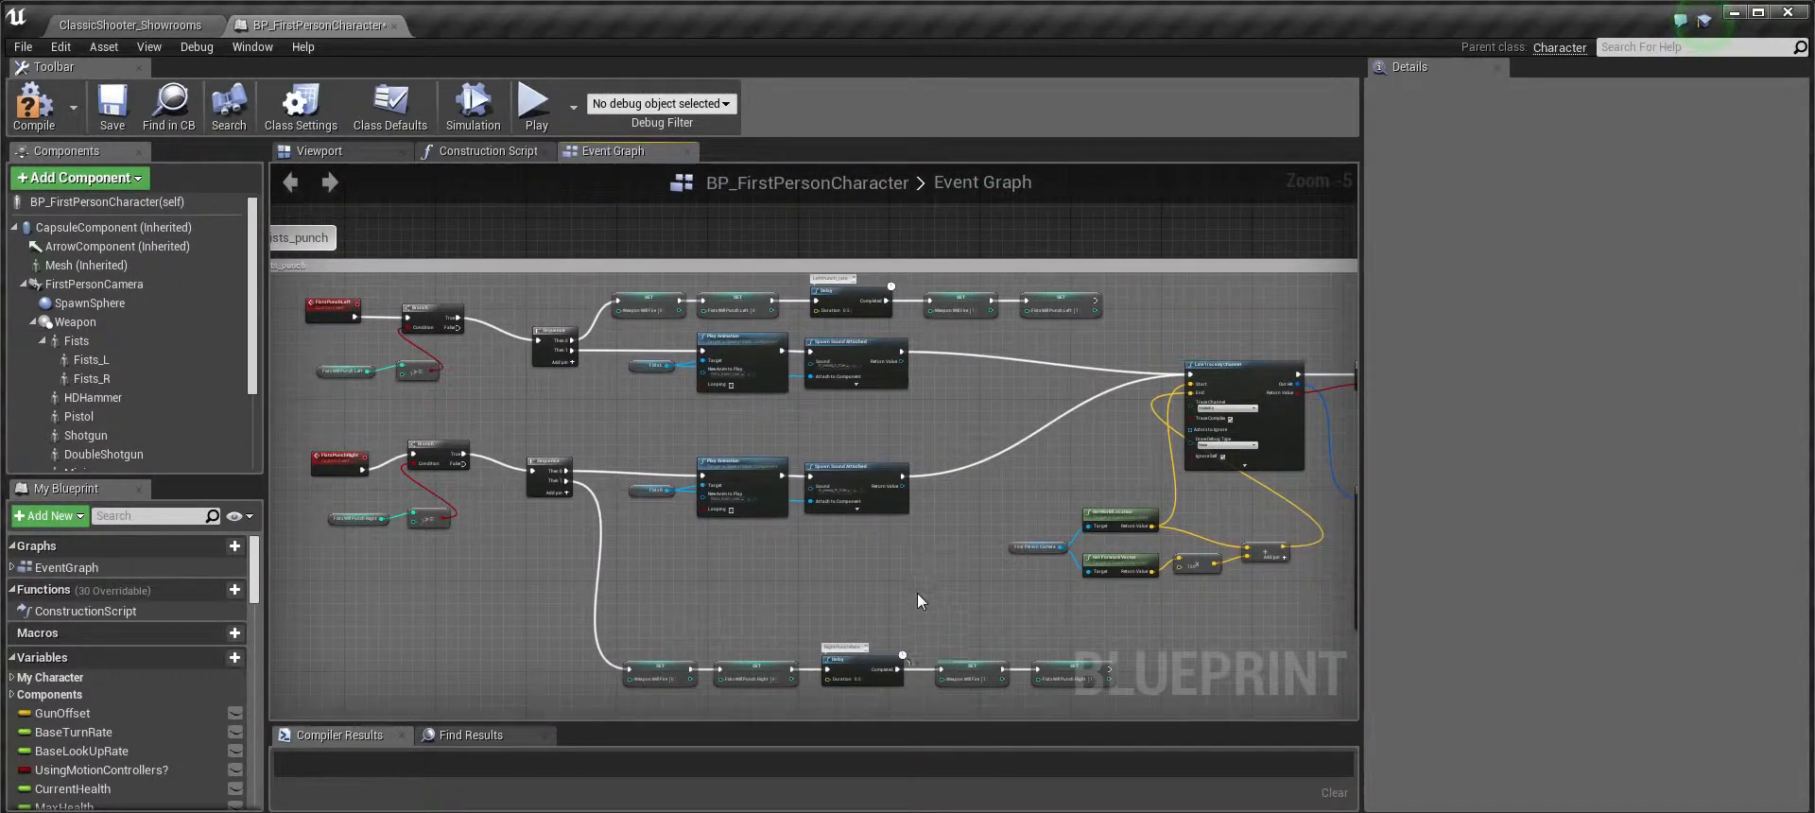
scroll(615, 331, up, 3)
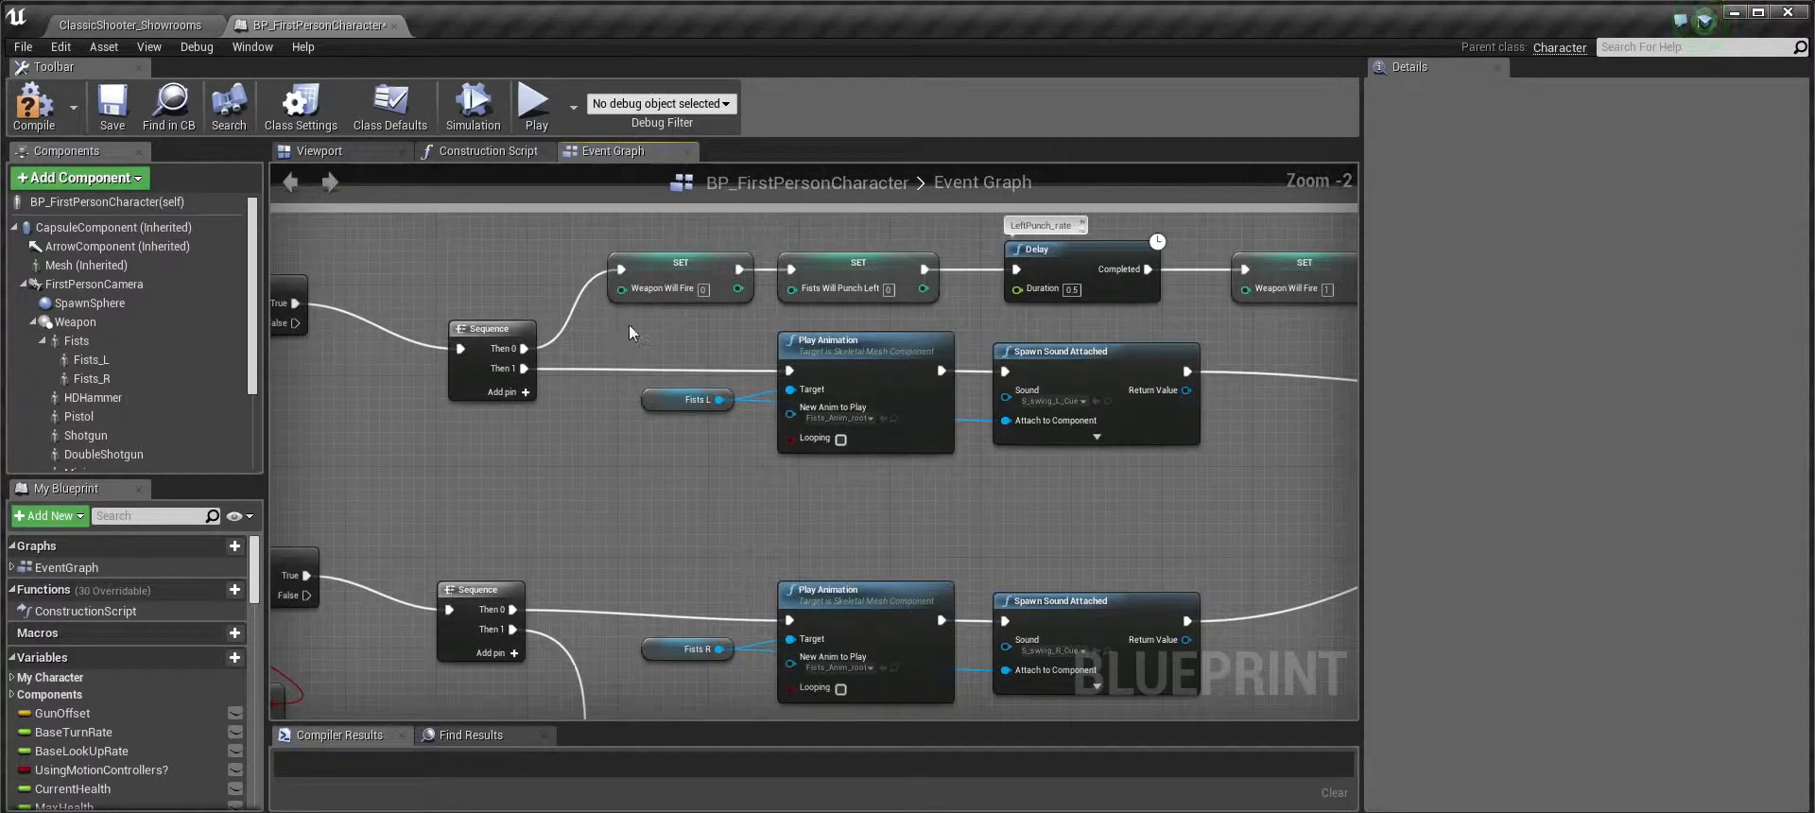
scroll(628, 324, up, 1)
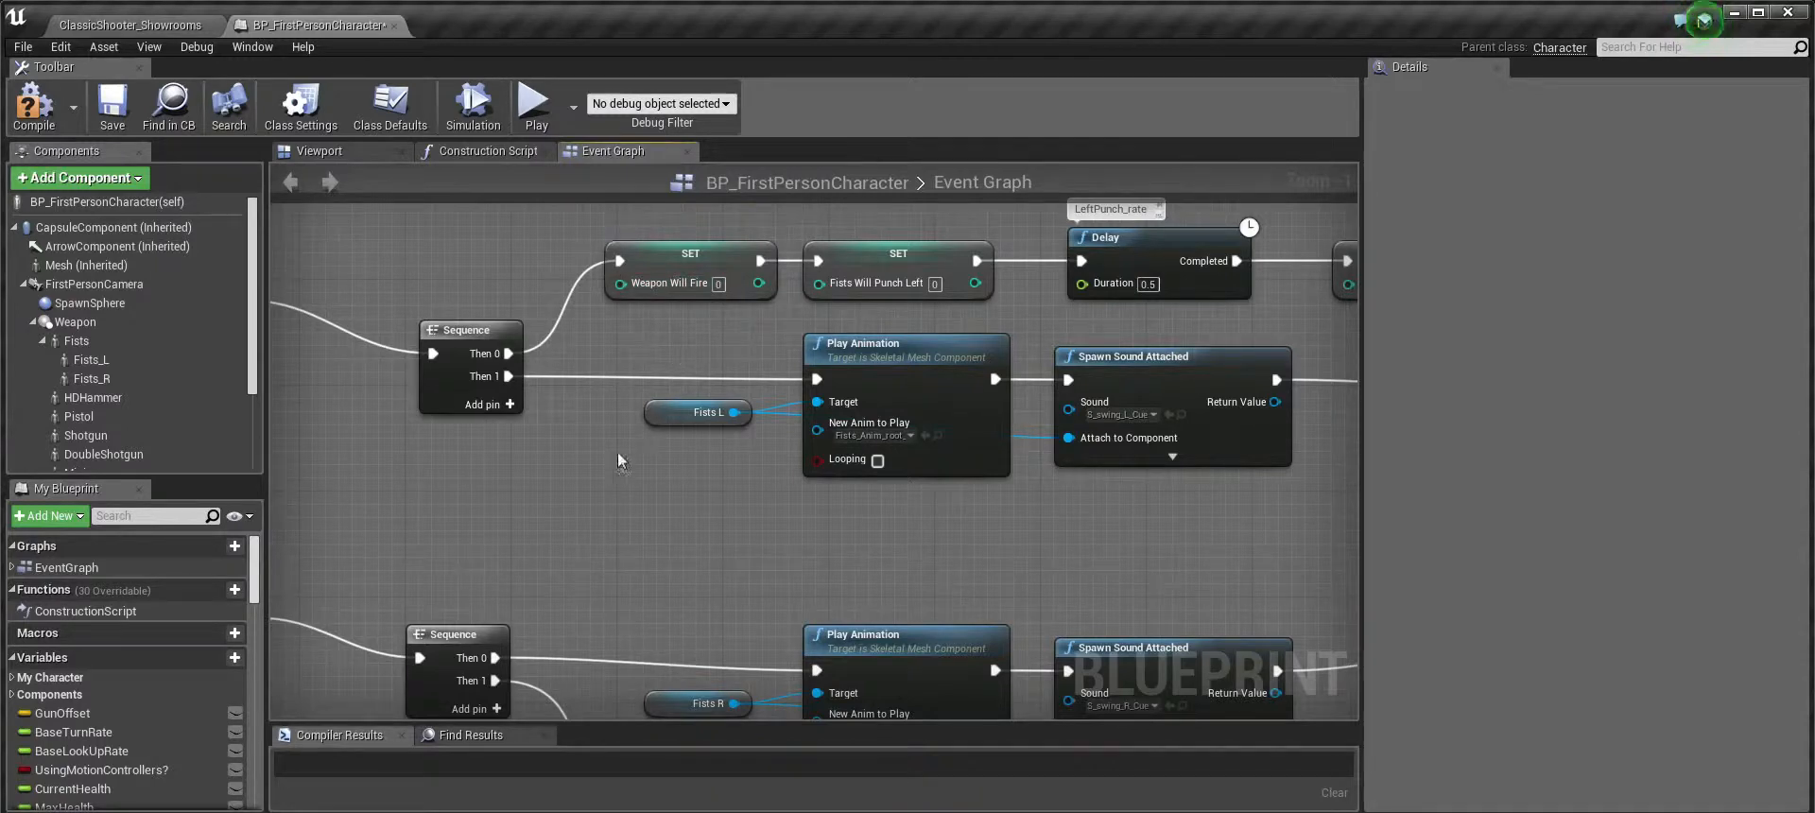
right_drag(616, 451, 995, 403)
scroll(786, 405, down, 1)
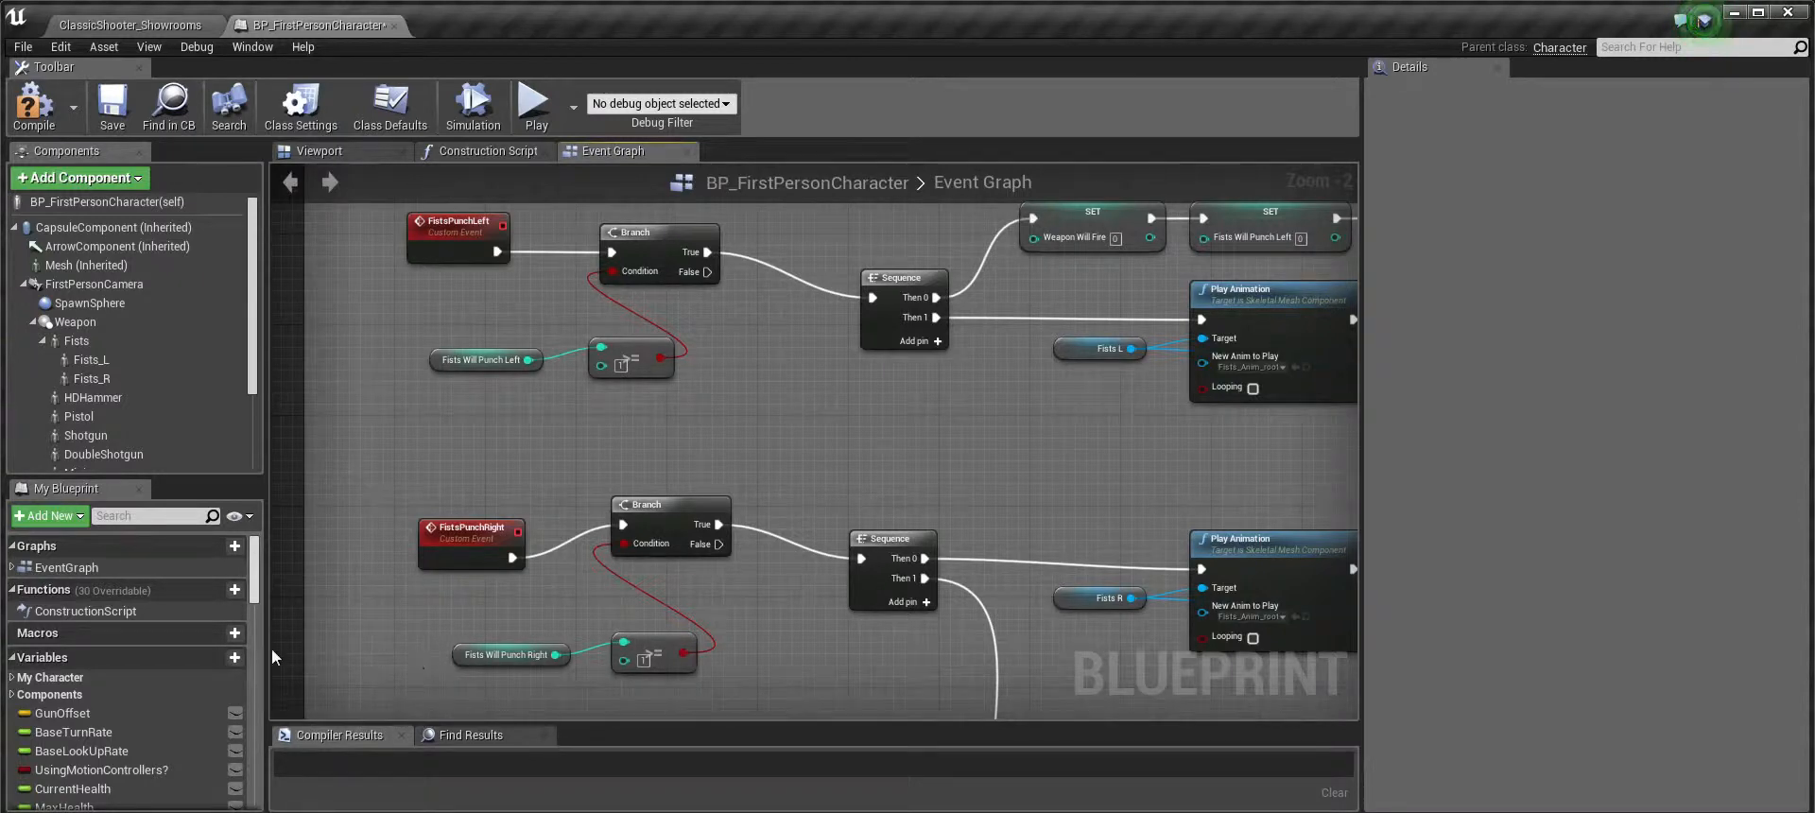
Inspect the details of the variables Fists_damage, Fists_will_punch_left and Fists_will_punch_right
scroll(256, 584, down, 3)
scroll(256, 584, down, 5)
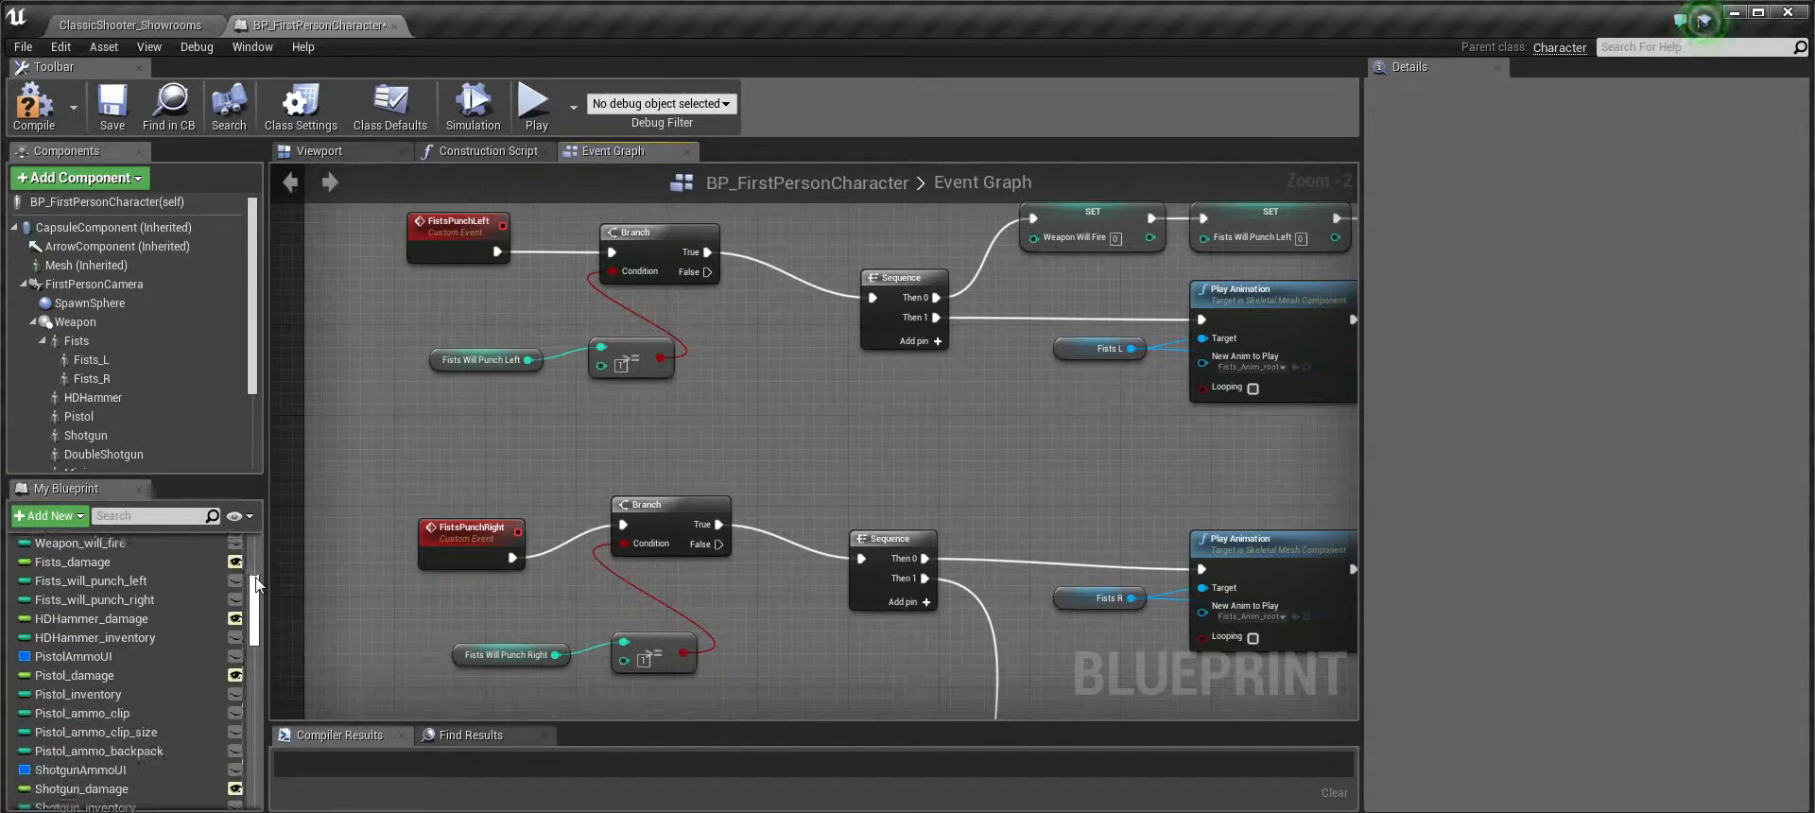
scroll(256, 584, down, 1)
scroll(256, 584, up, 2)
click(102, 565)
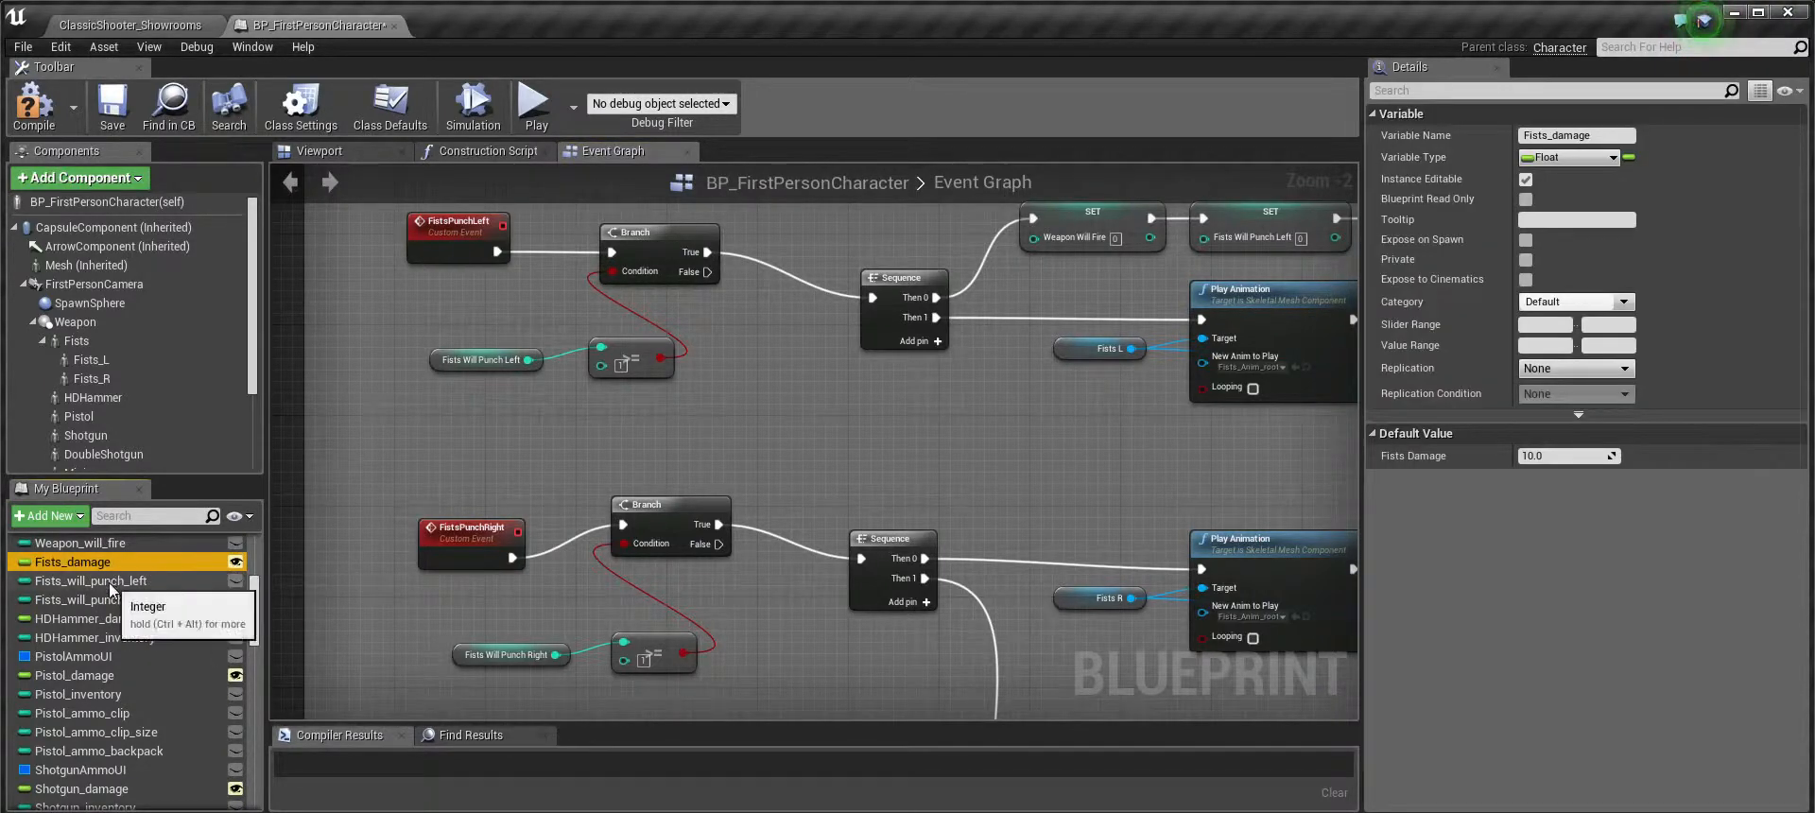
click(111, 583)
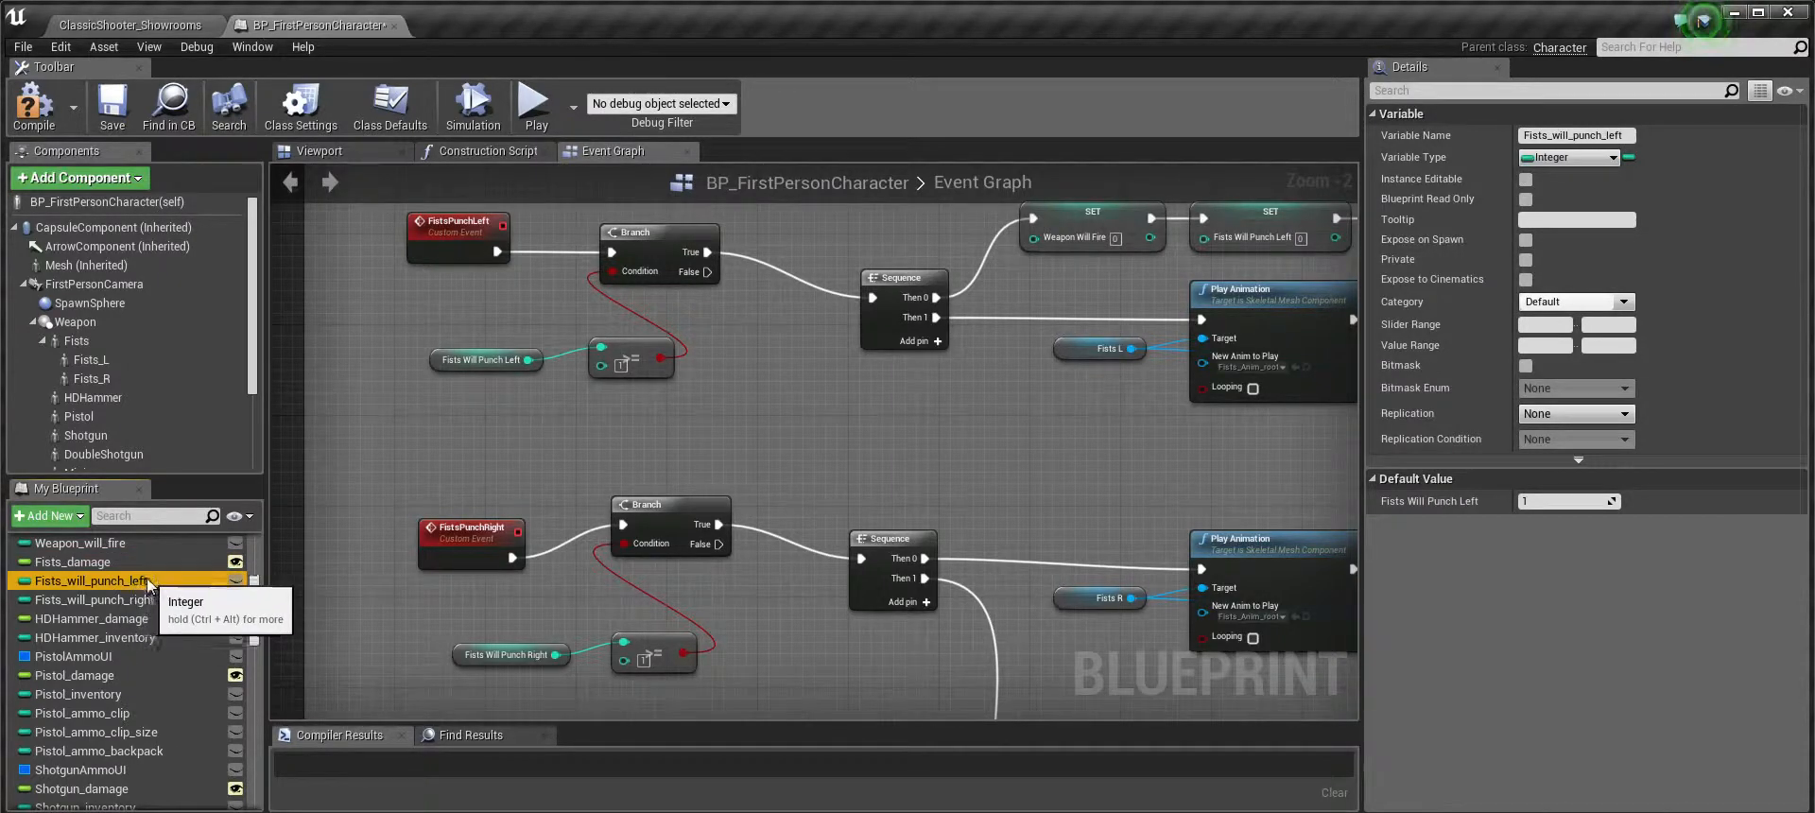
click(135, 607)
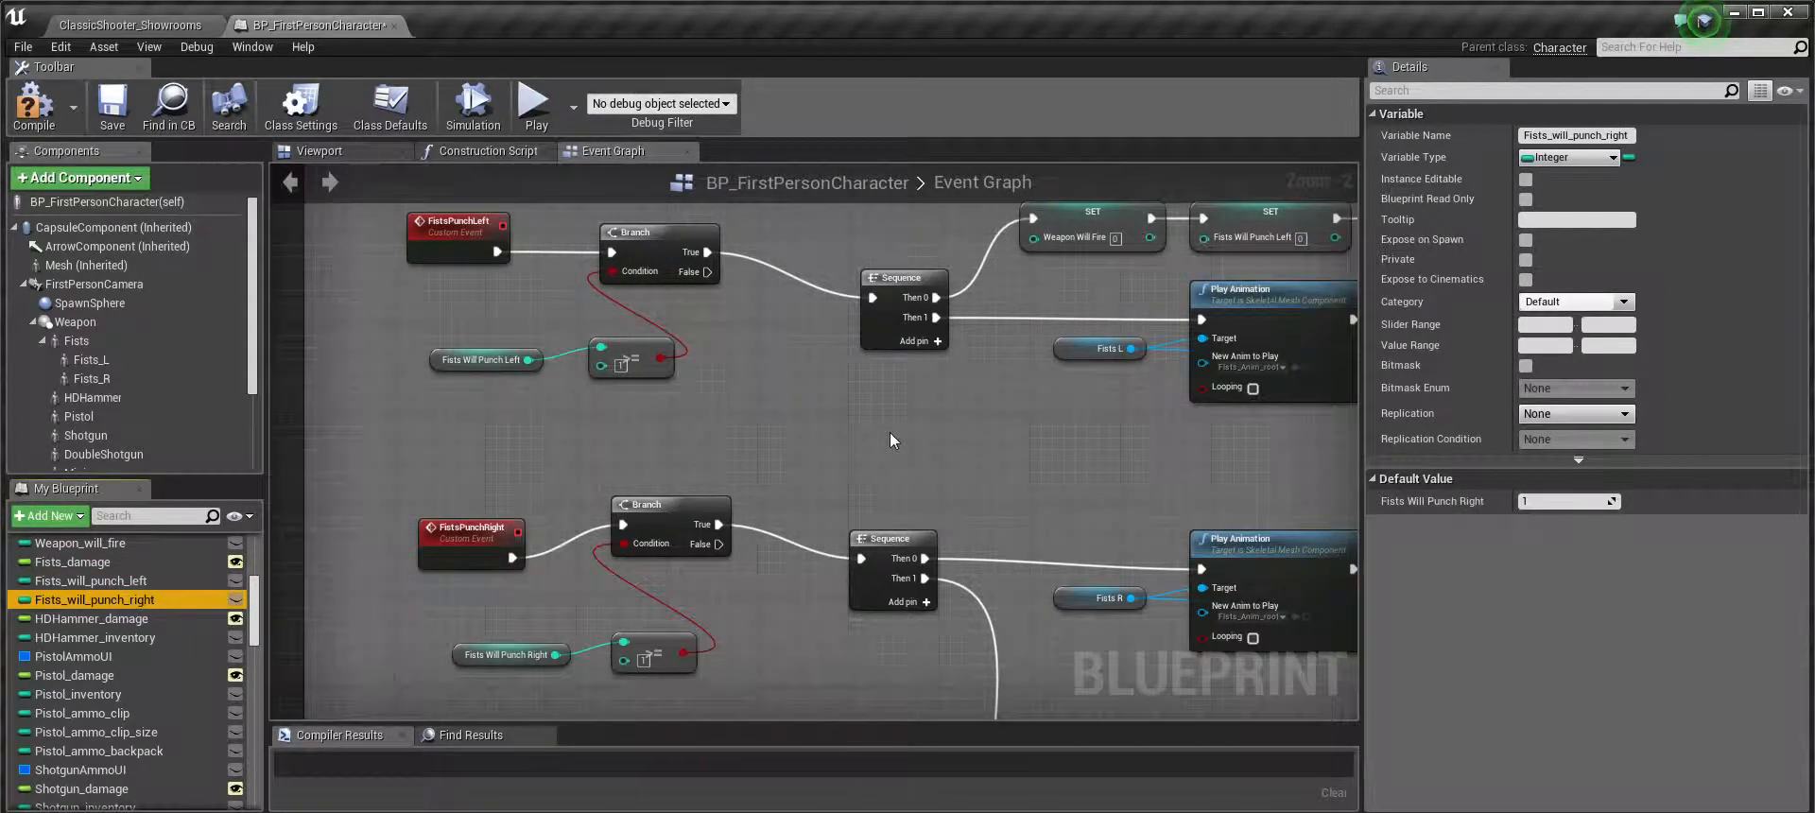
Examine the SET and Delay nodes that control the firing rate of the left and right punches
right_drag(889, 439, 763, 406)
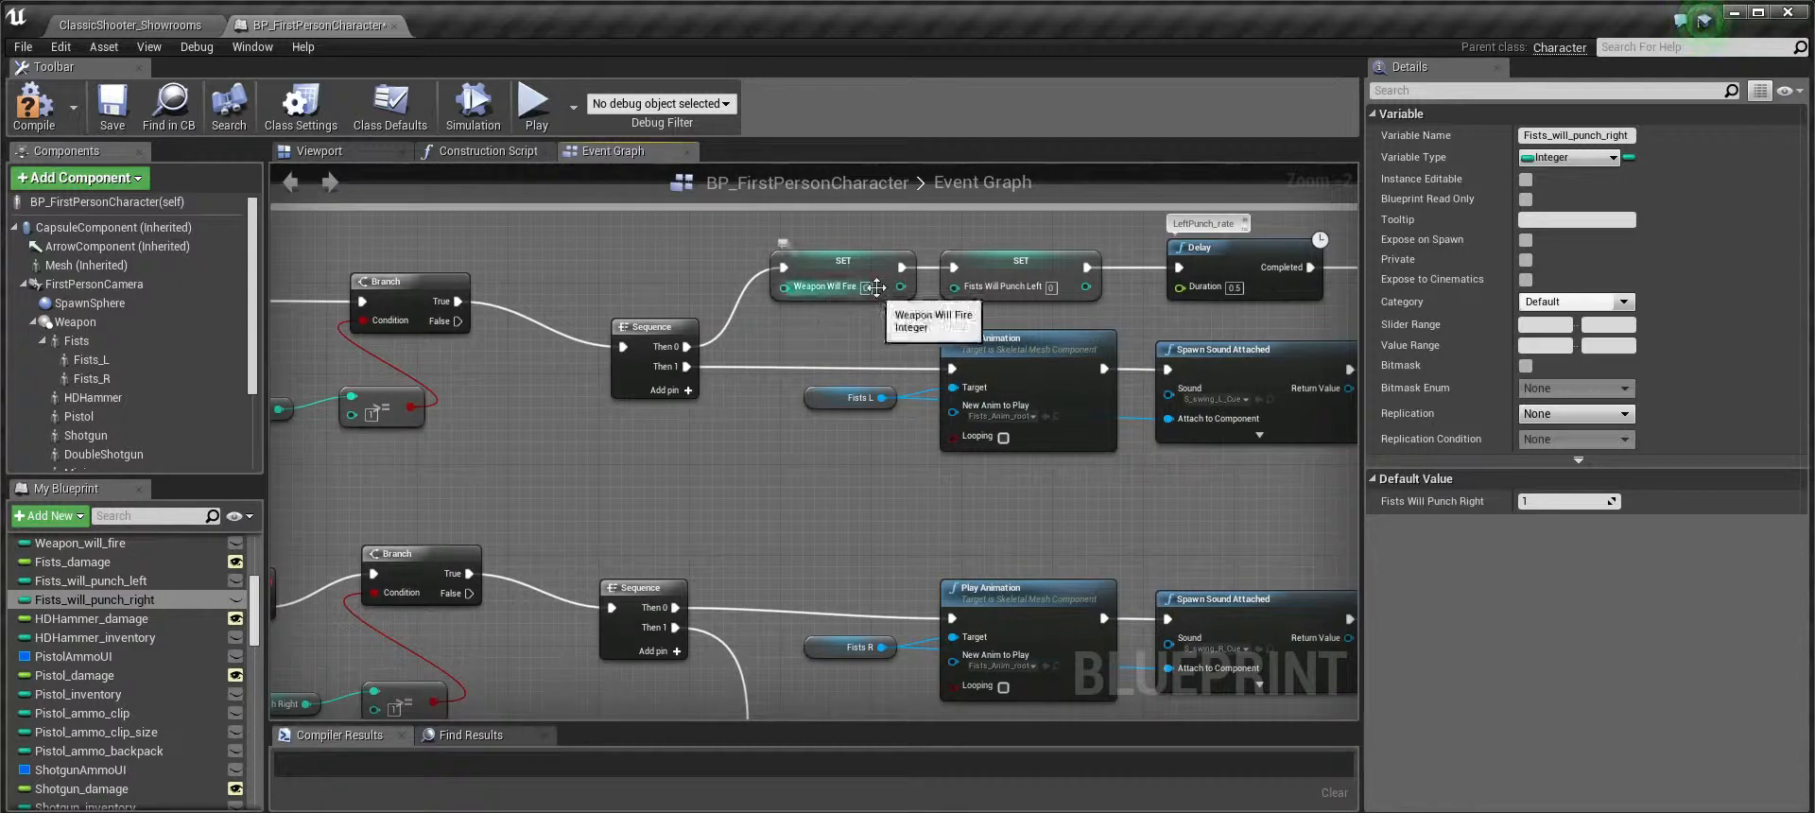
right_drag(870, 301, 795, 304)
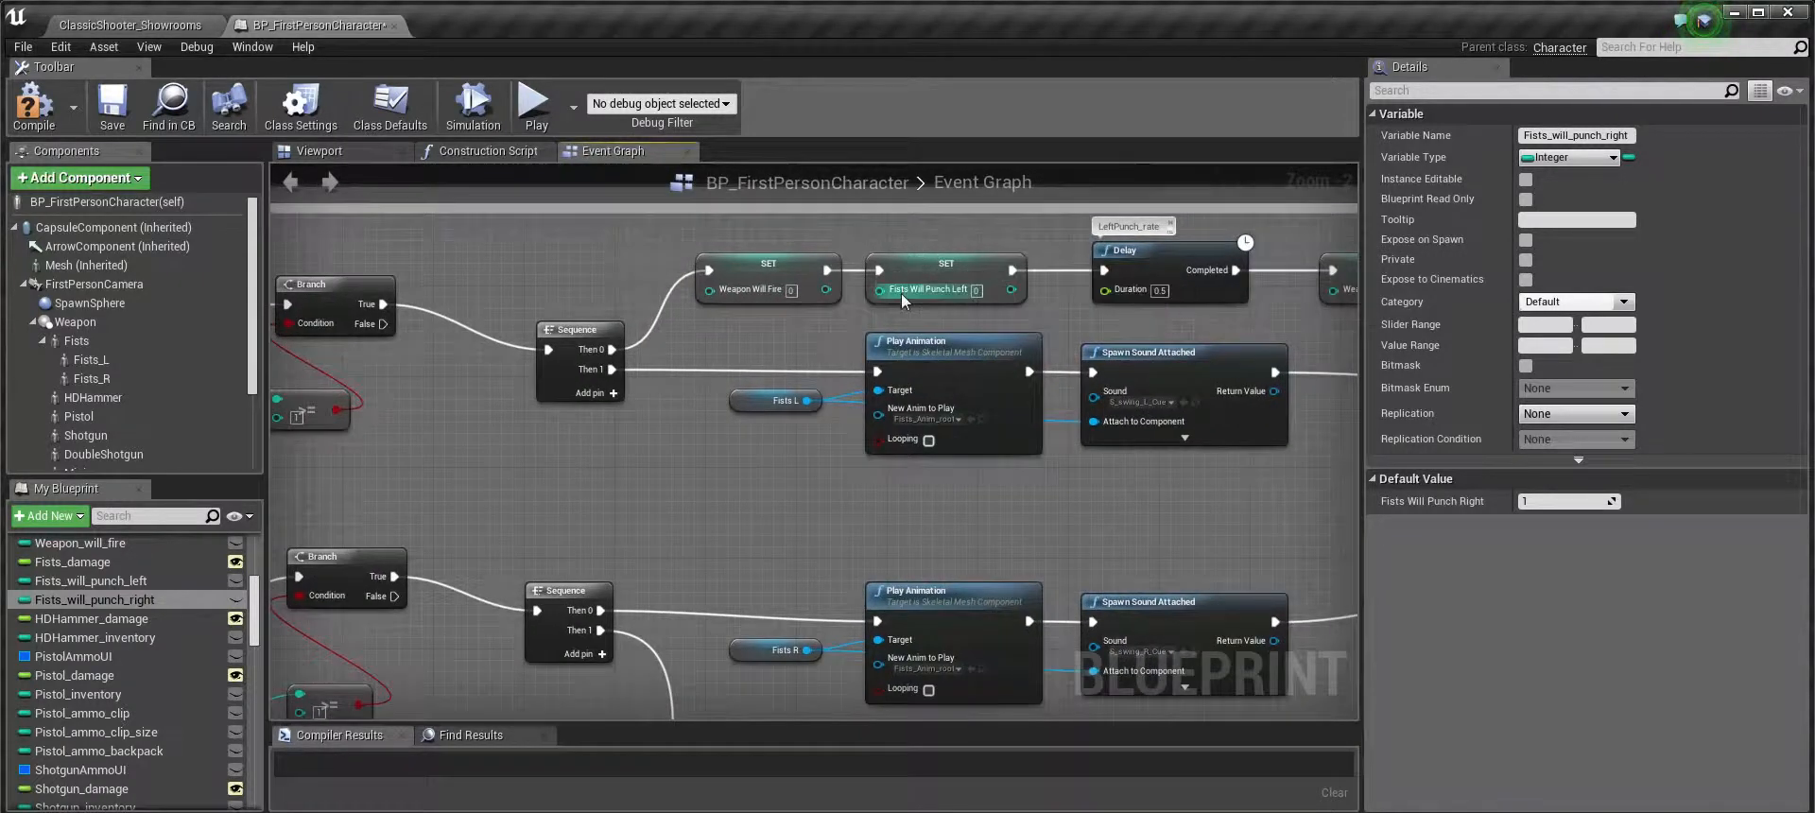
right_drag(905, 520, 851, 338)
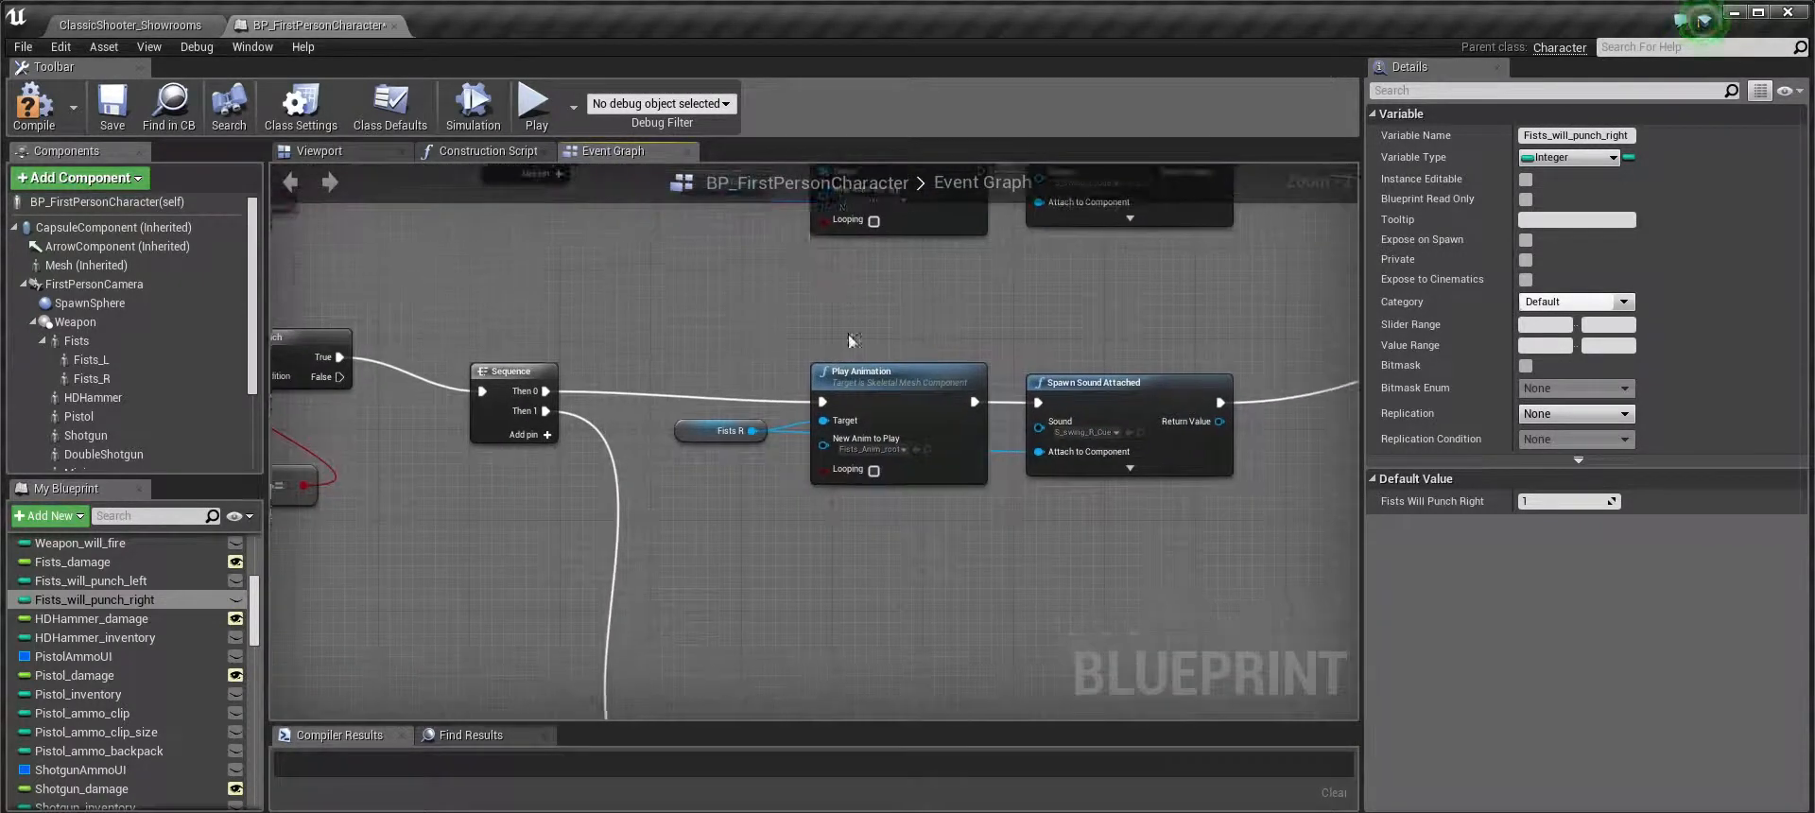
right_drag(891, 577, 865, 392)
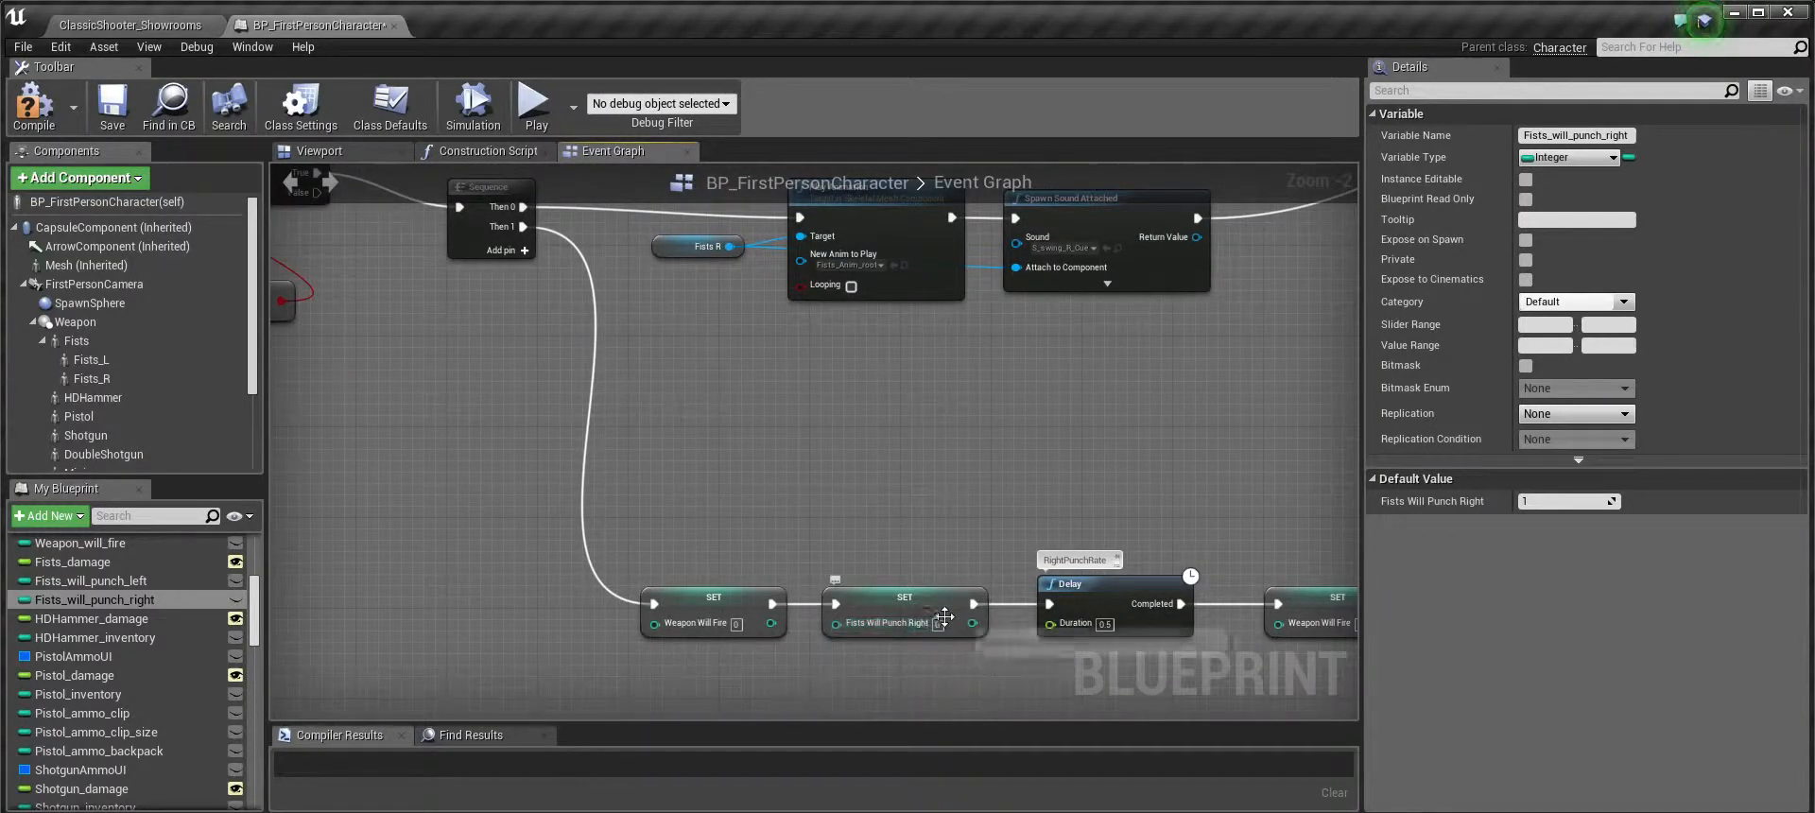
scroll(946, 581, down, 2)
scroll(946, 581, up, 3)
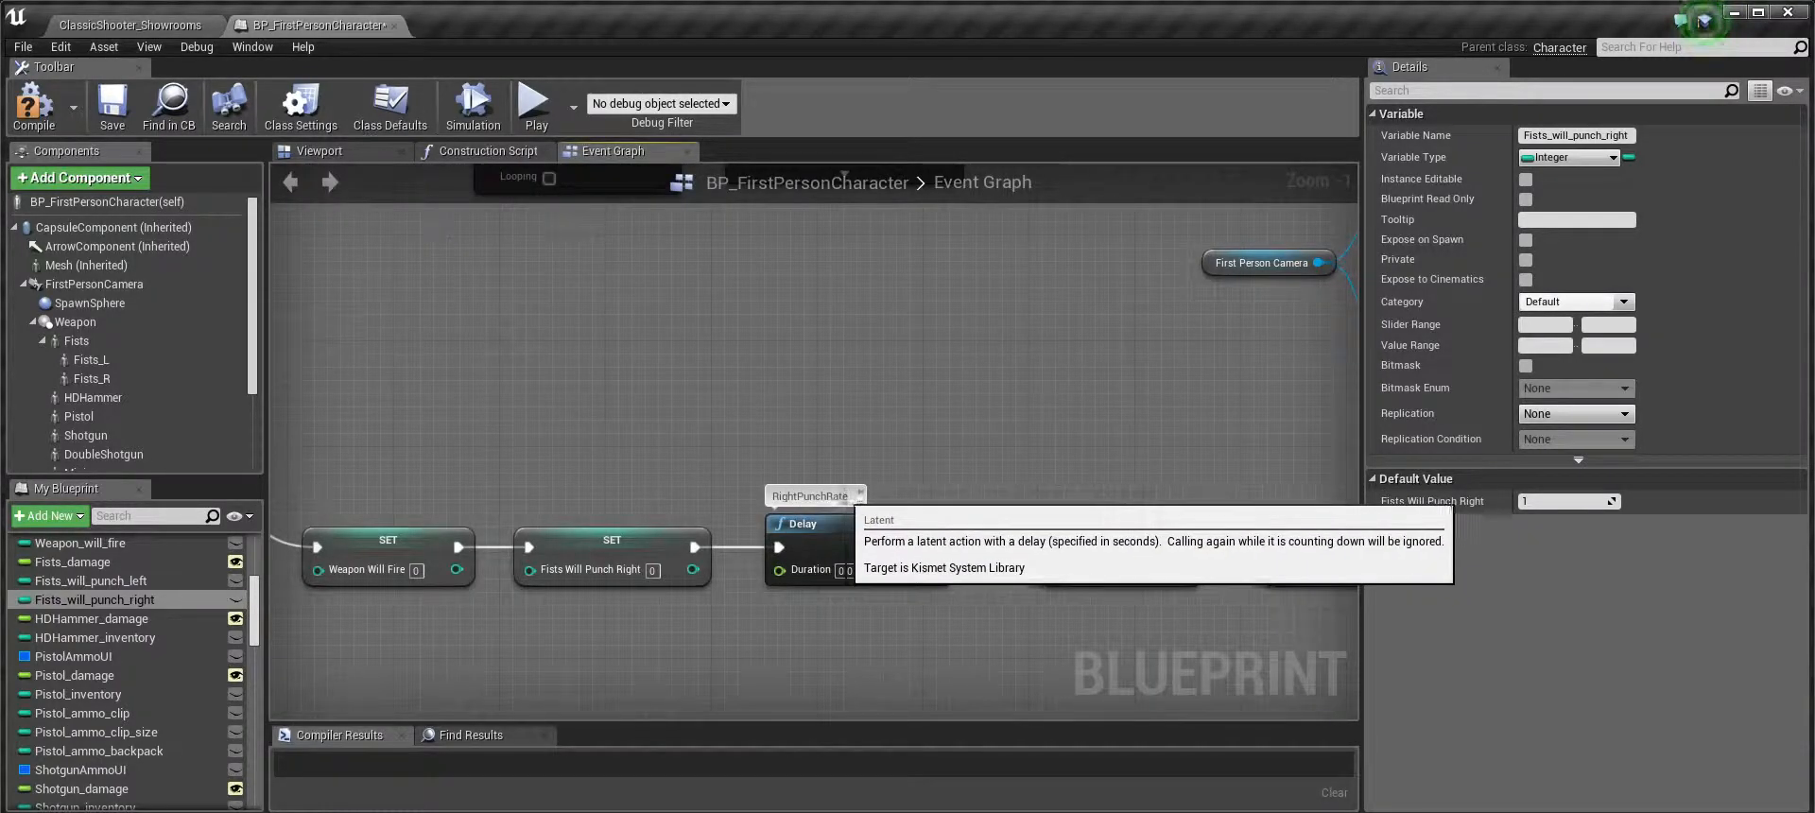
scroll(812, 507, down, 2)
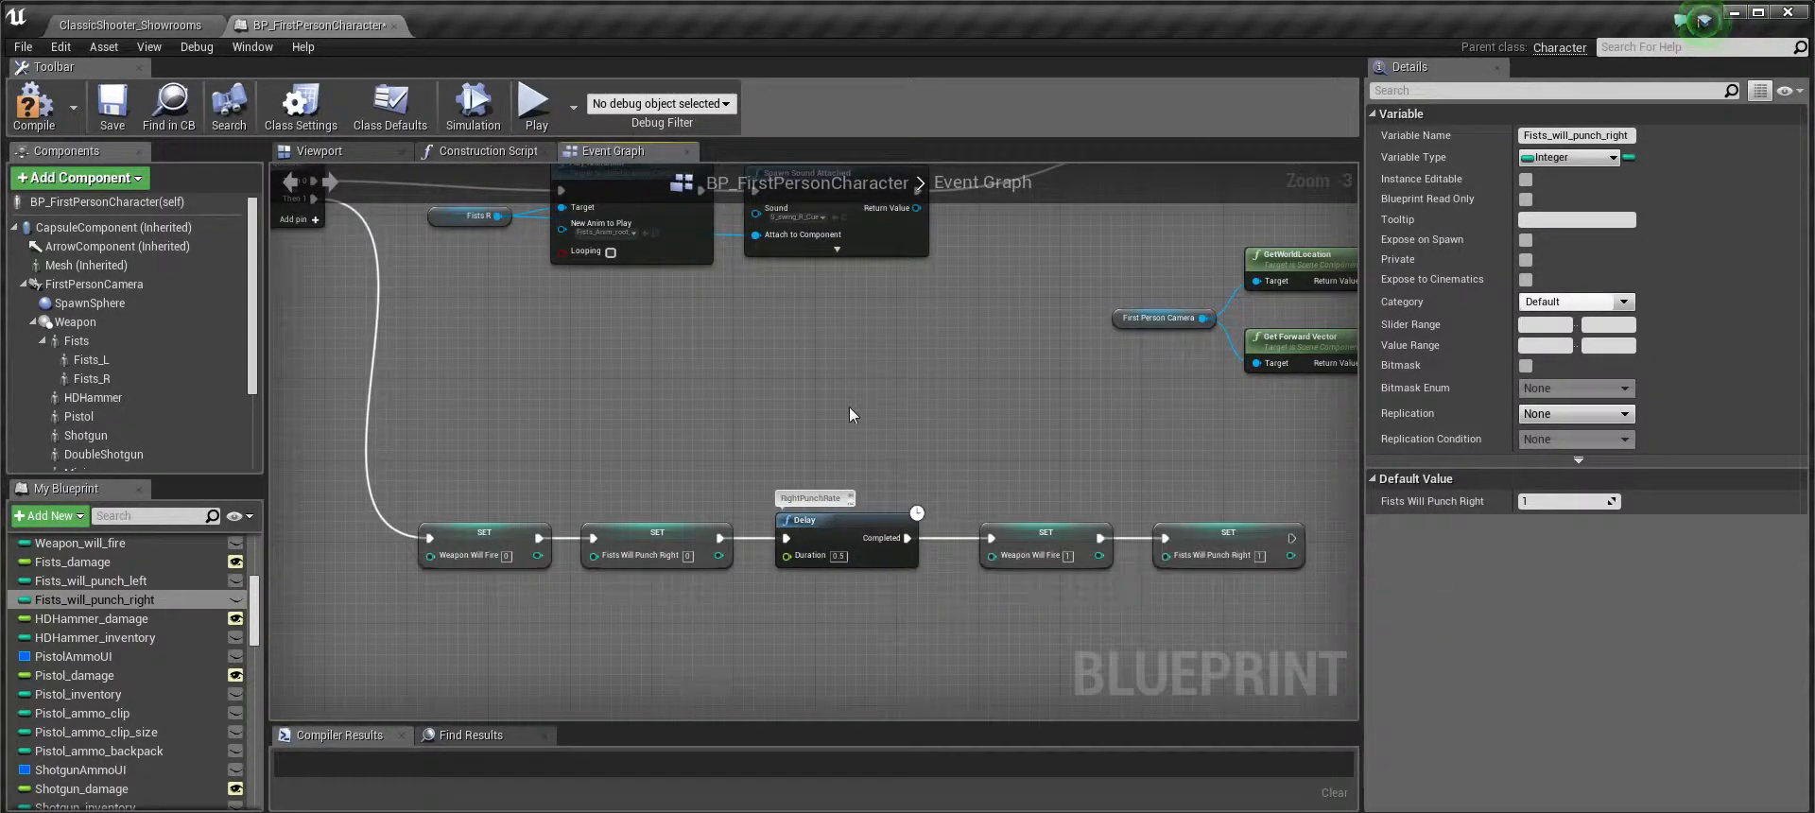
right_drag(850, 415, 767, 701)
right_drag(762, 409, 773, 631)
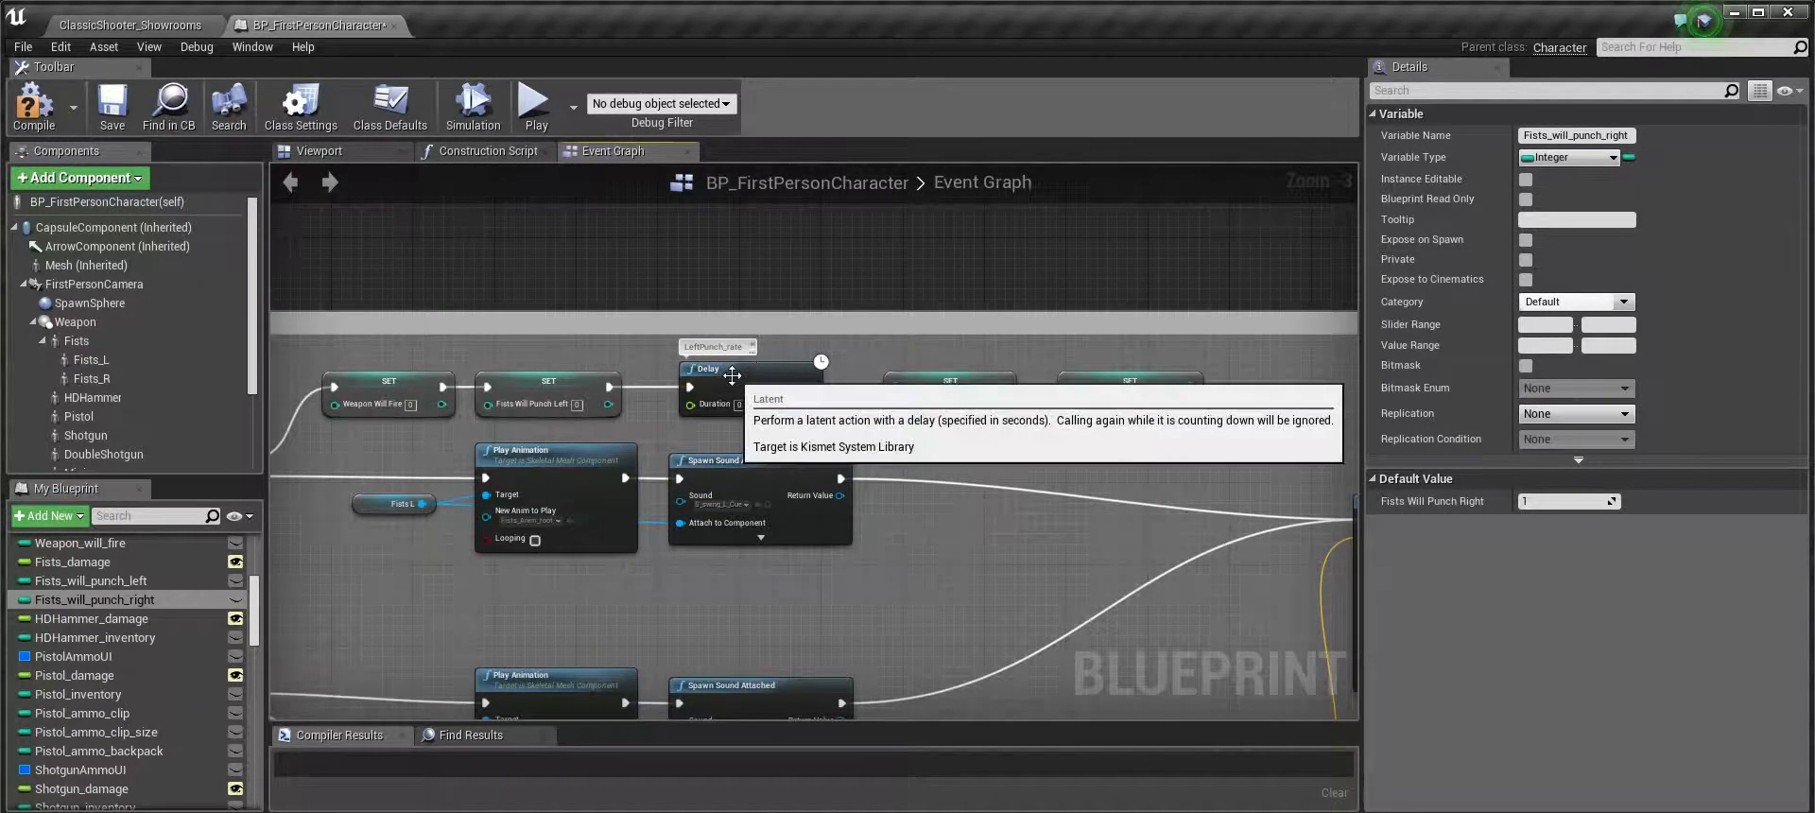
right_drag(933, 452, 816, 448)
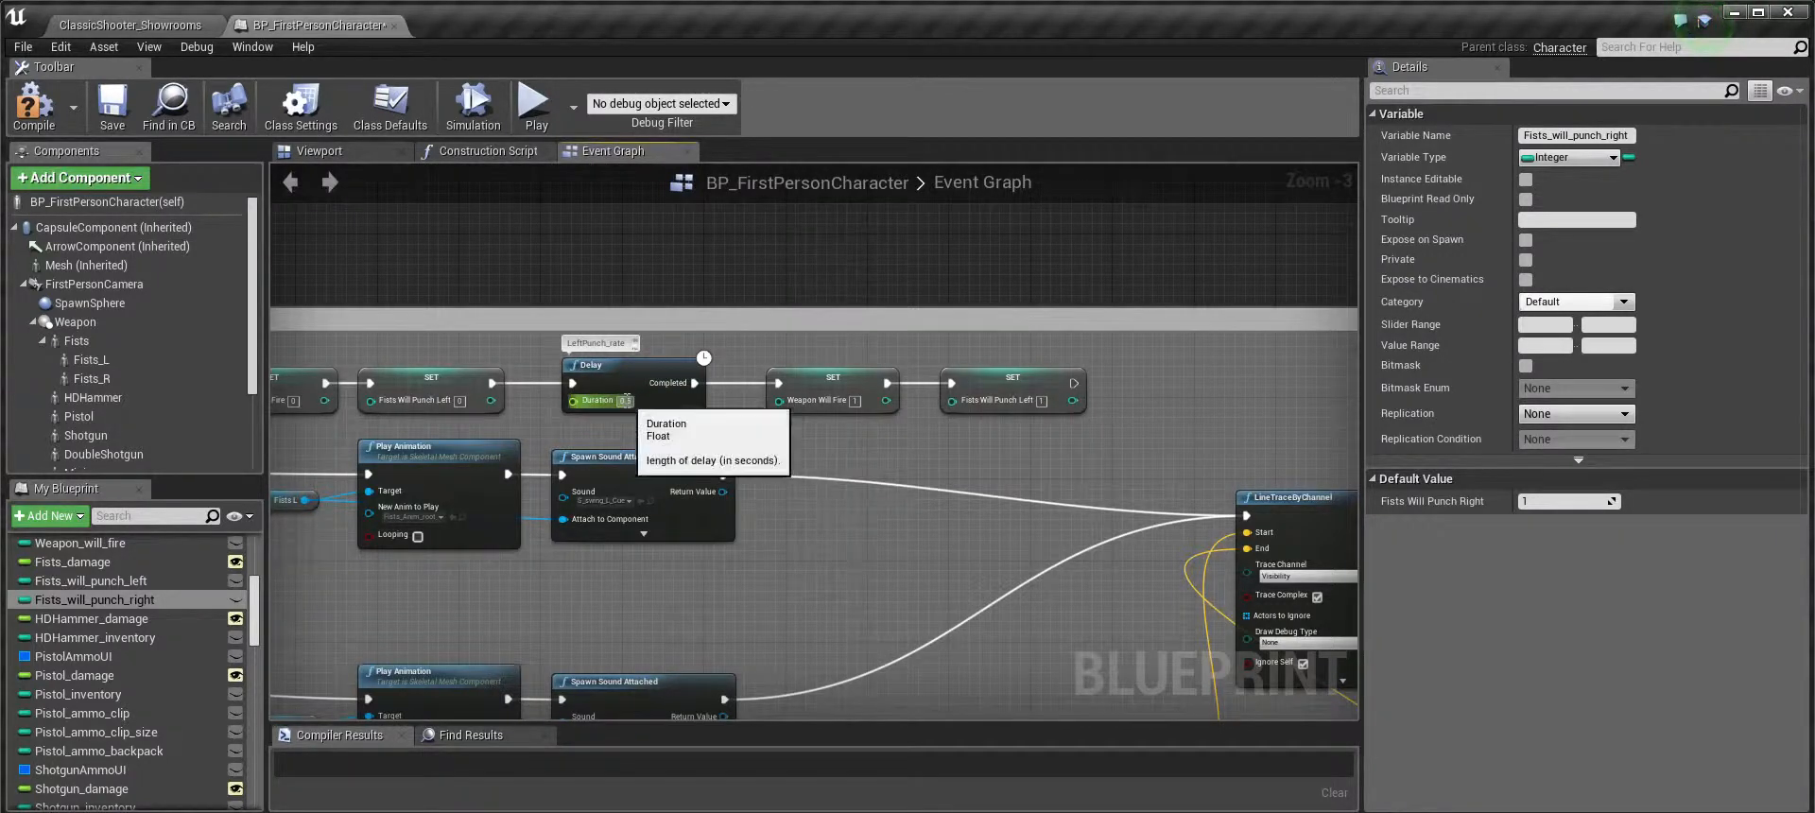
right_drag(794, 443, 755, 423)
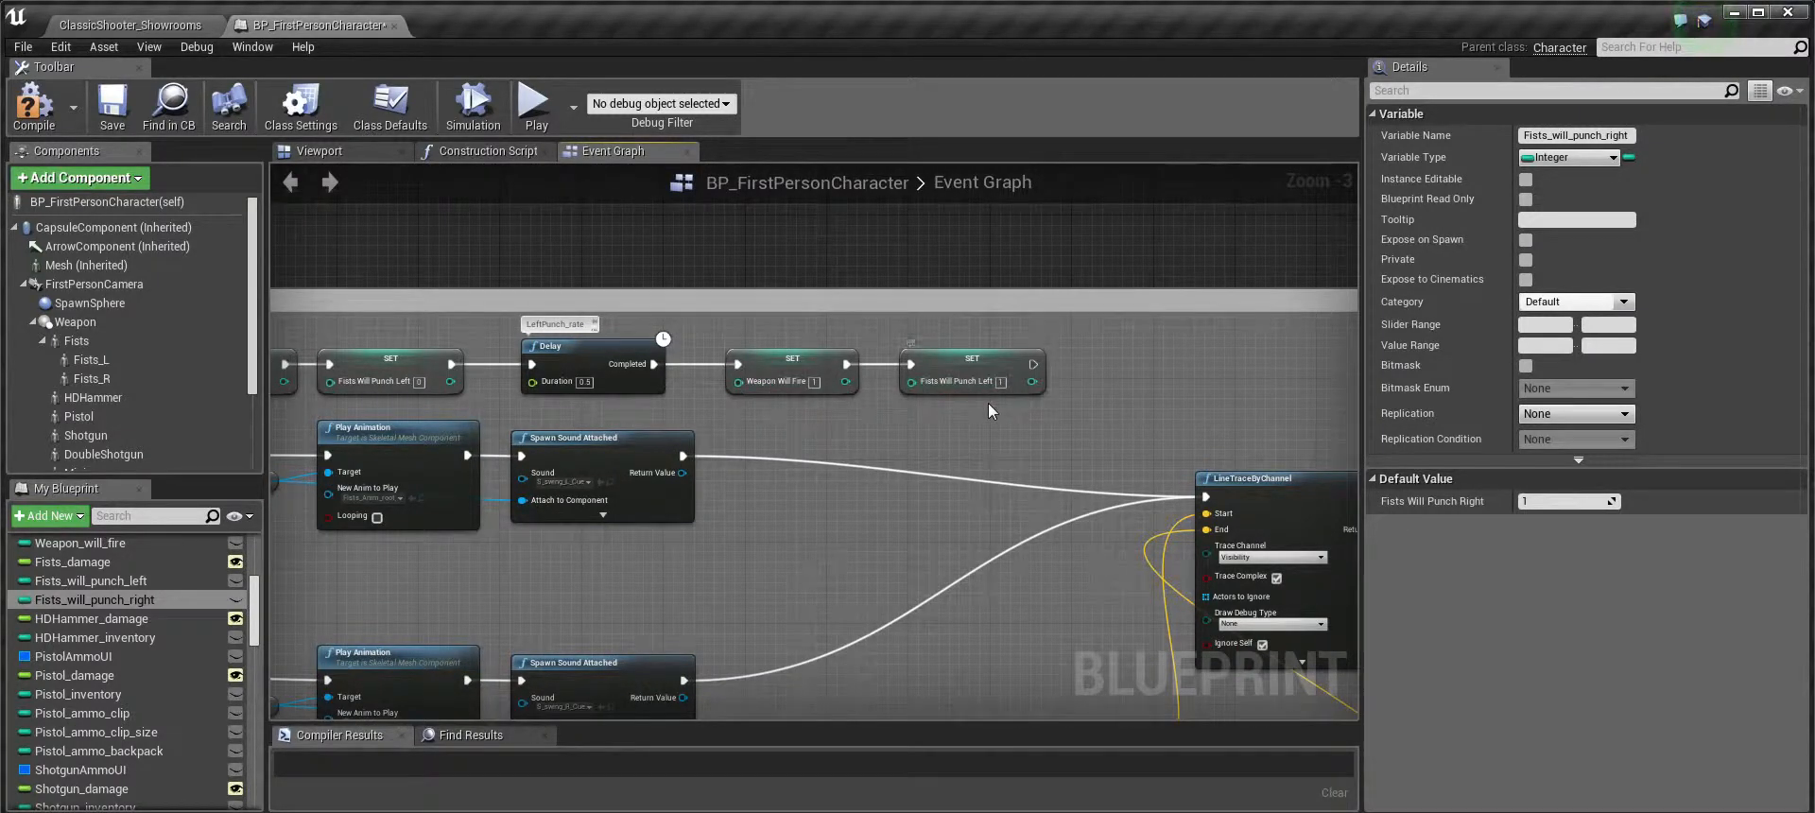
Examine the Play Animation and Spawn Sound Attached nodes of both punches up to the LineTraceByChannel node
scroll(908, 498, down, 3)
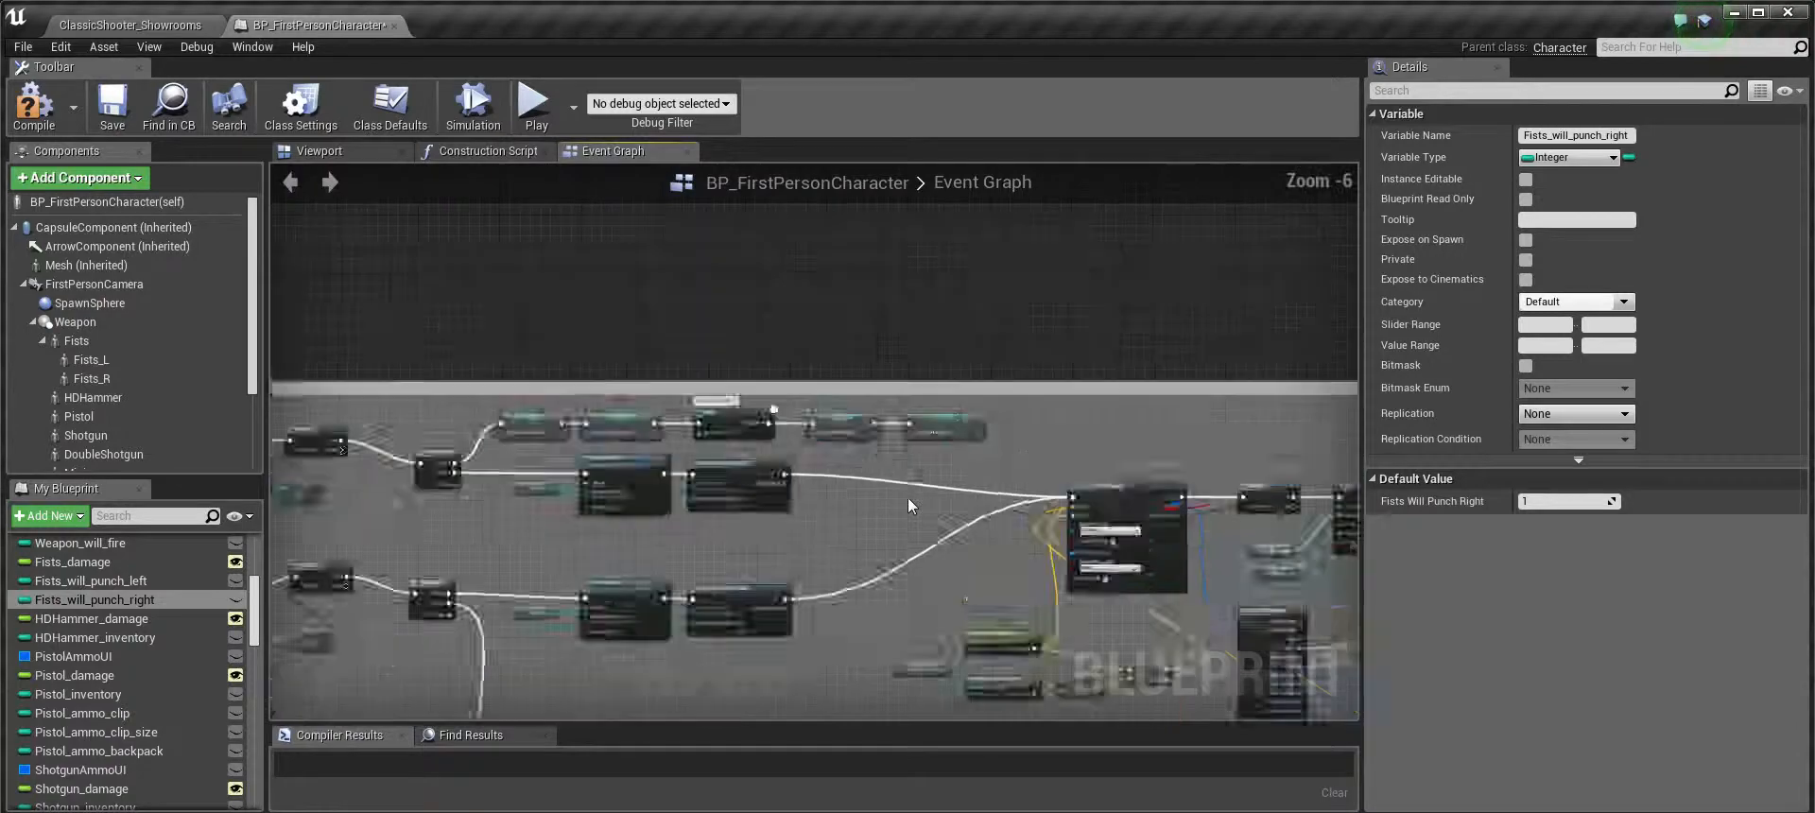
right_drag(908, 498, 910, 374)
scroll(895, 541, up, 2)
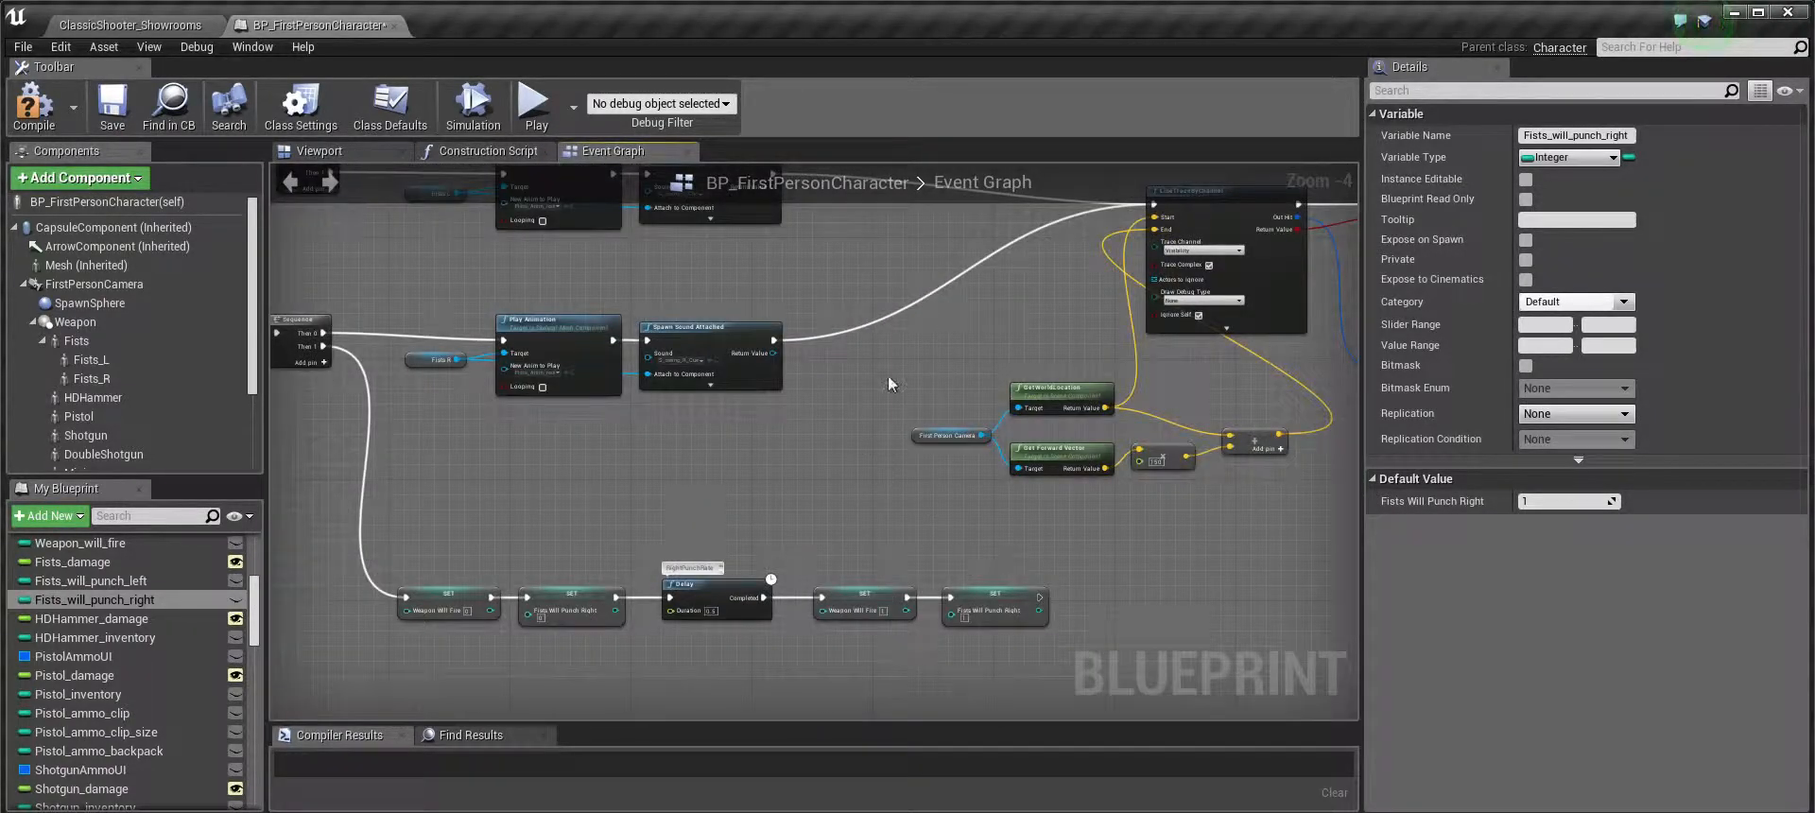
scroll(891, 383, down, 1)
right_drag(871, 293, 984, 469)
scroll(718, 442, up, 2)
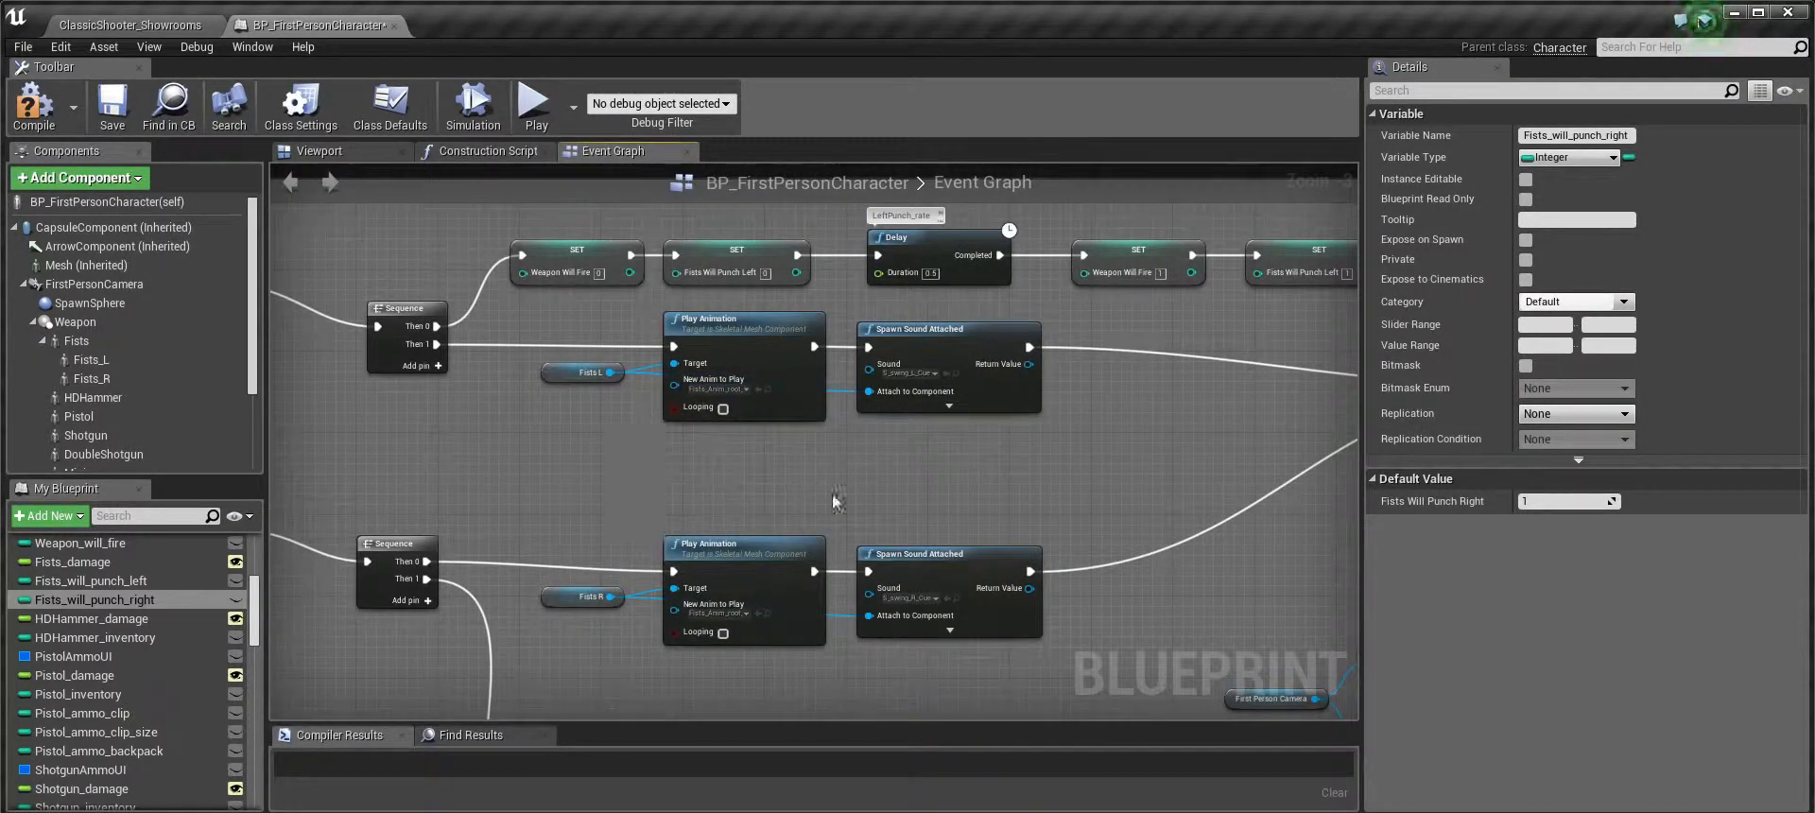
right_drag(836, 501, 630, 500)
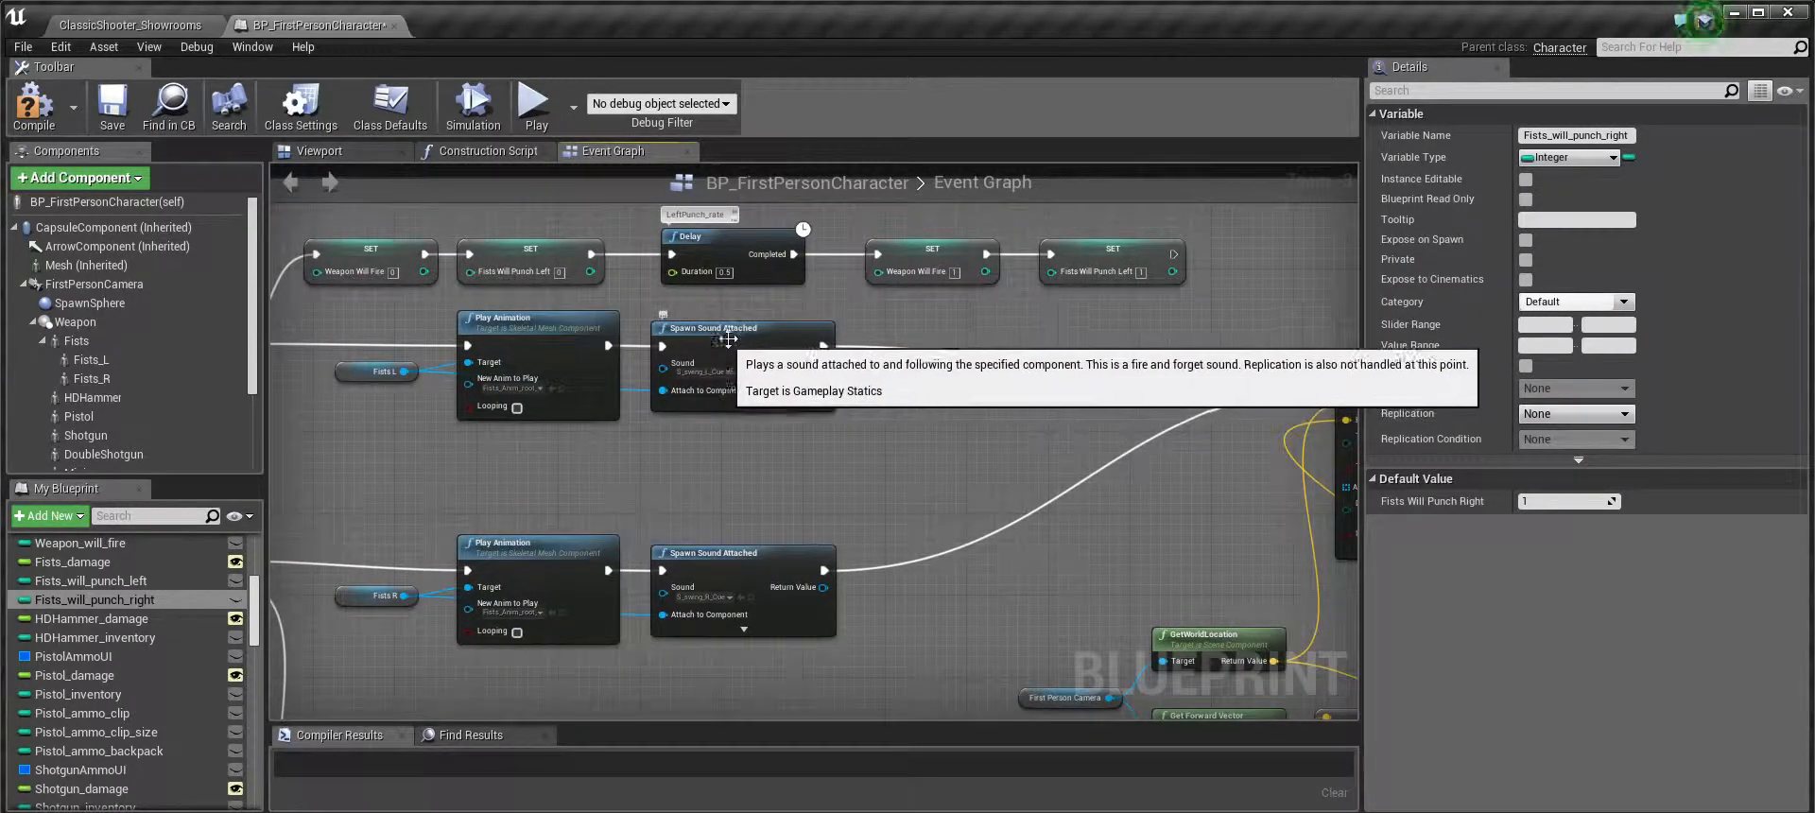
right_drag(932, 507, 684, 516)
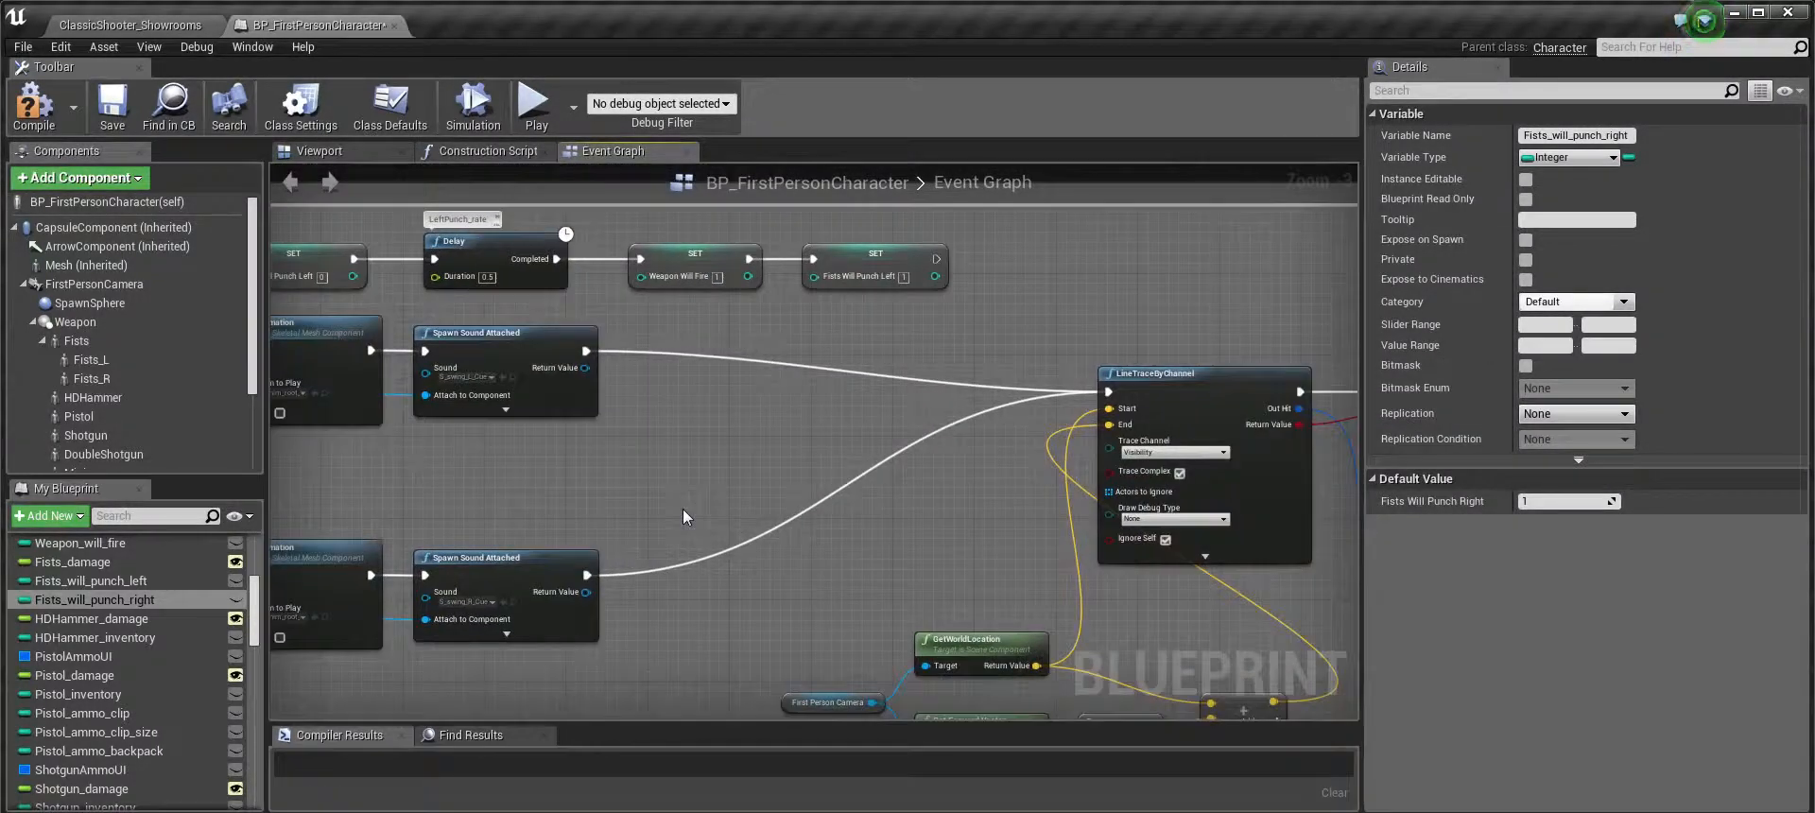
Examine the LineTraceByChannel node's start and end inputs from the First Person Camera, keeping its Trace Channel on Visibility
right_drag(926, 555, 661, 479)
right_drag(891, 557, 778, 547)
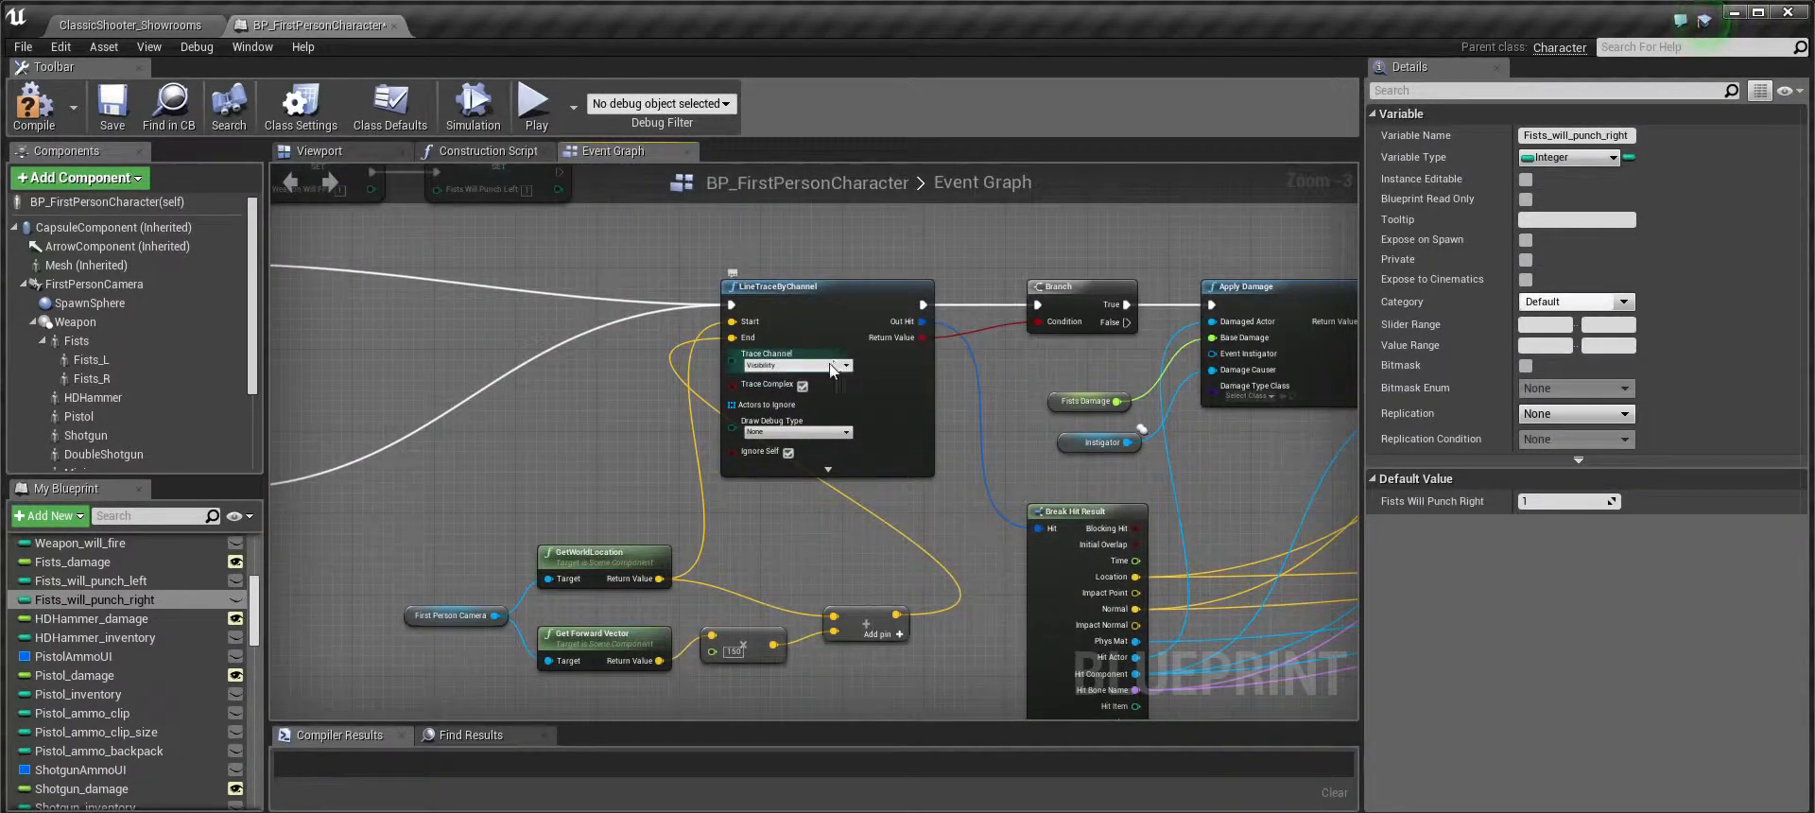
click(831, 365)
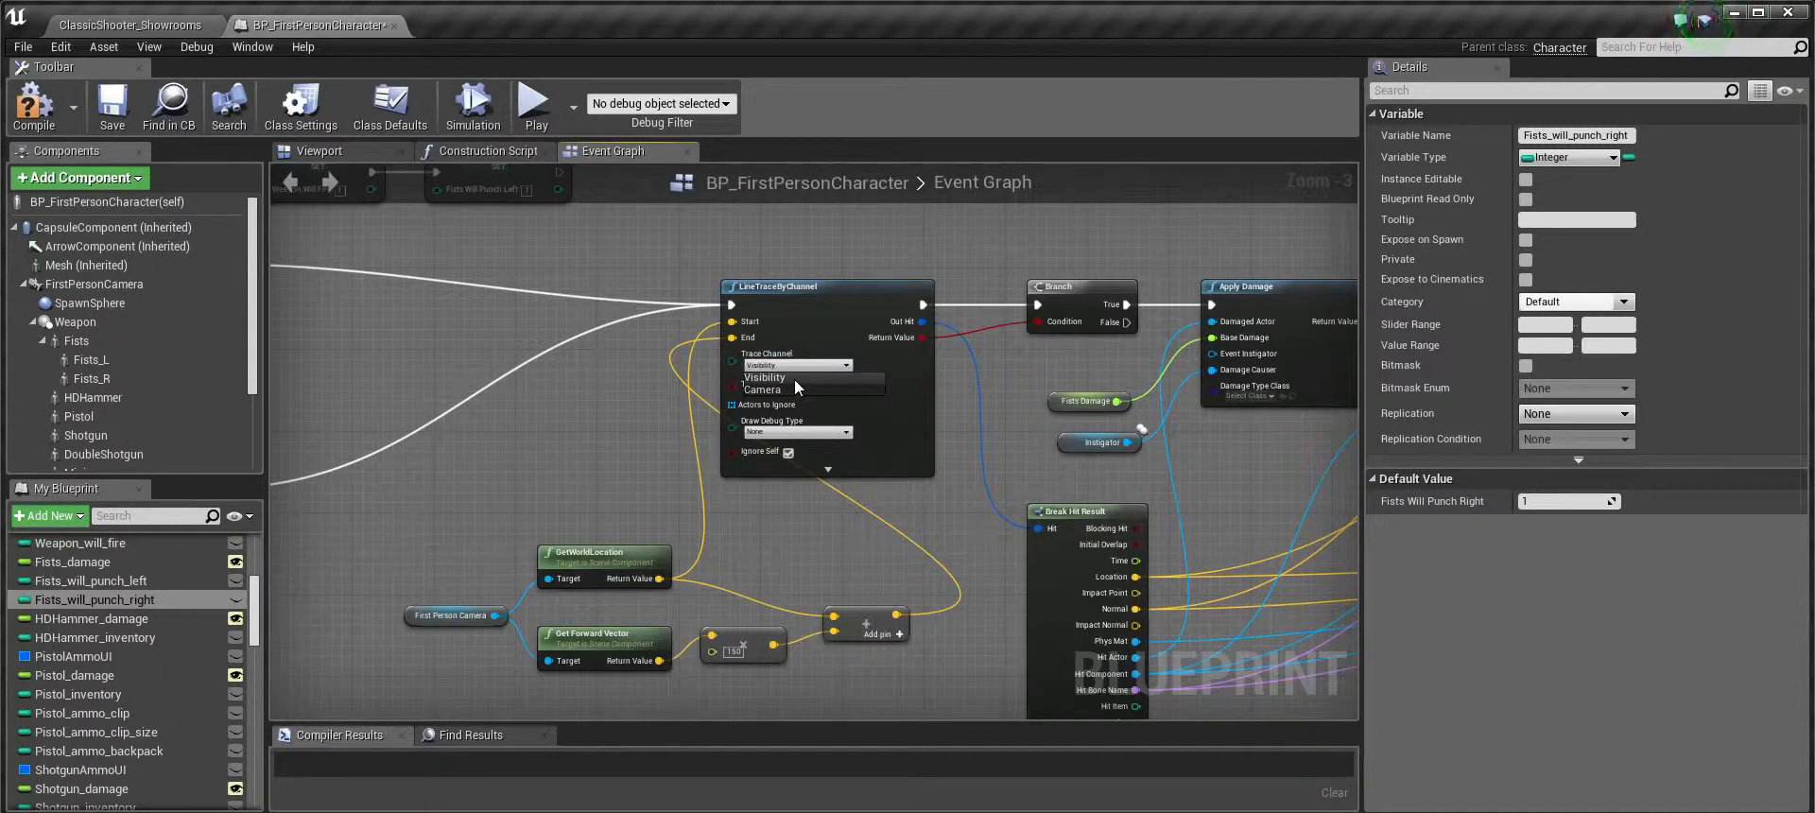
click(804, 378)
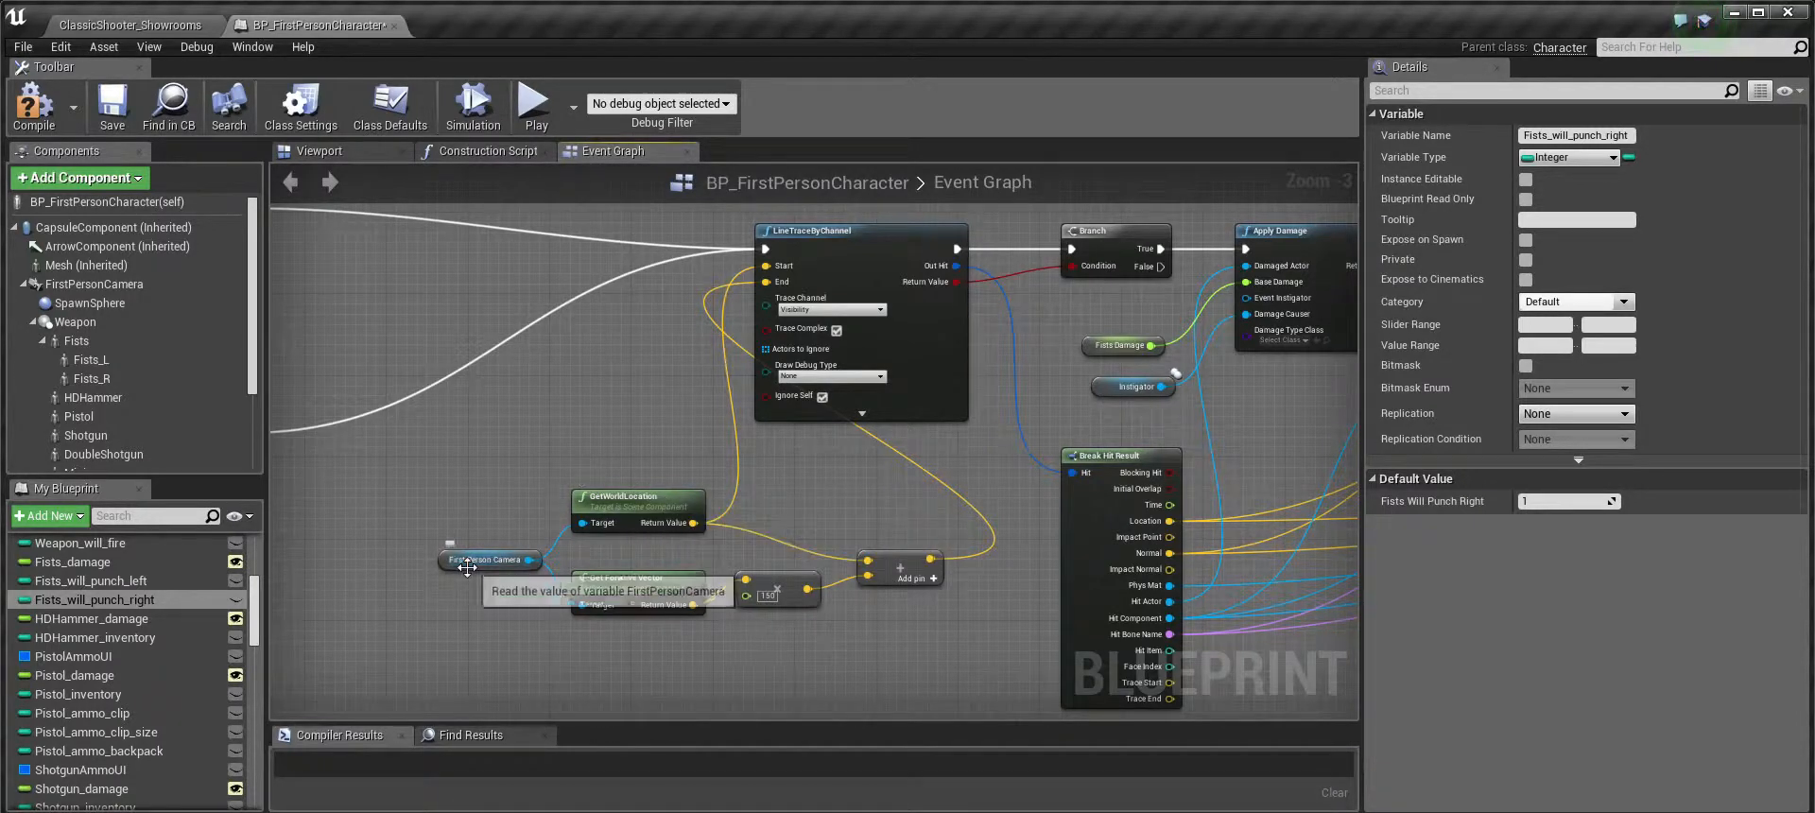
right_drag(547, 610, 464, 603)
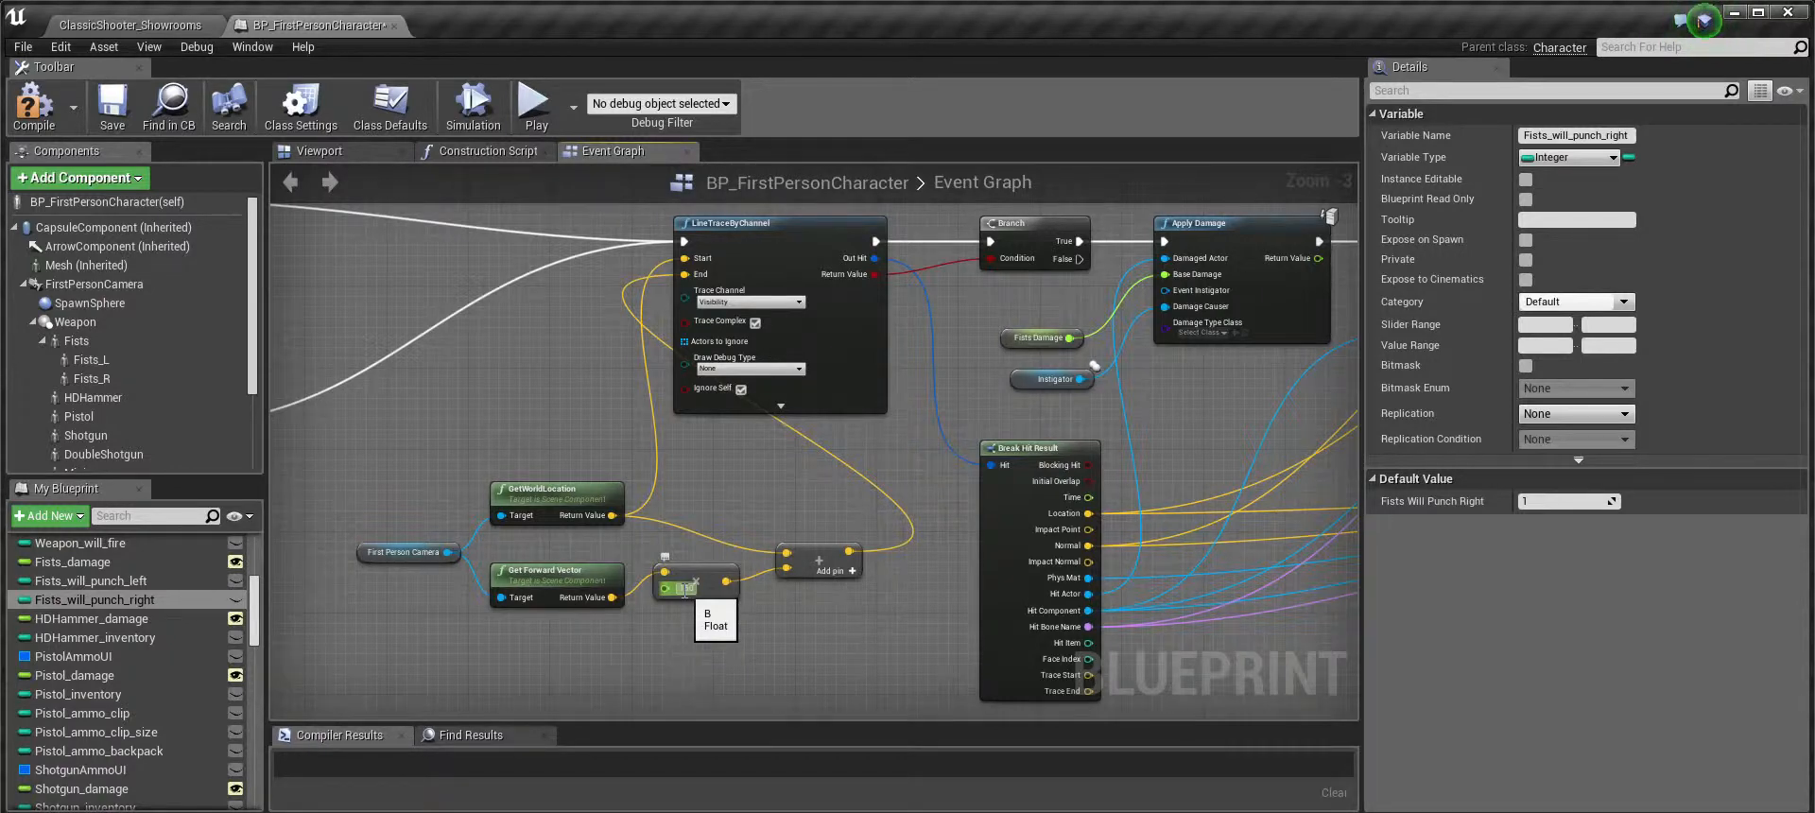
Examine the Branch and Apply Damage nodes after the line trace and inspect the details of the Fists_damage variable
right_drag(684, 592, 454, 677)
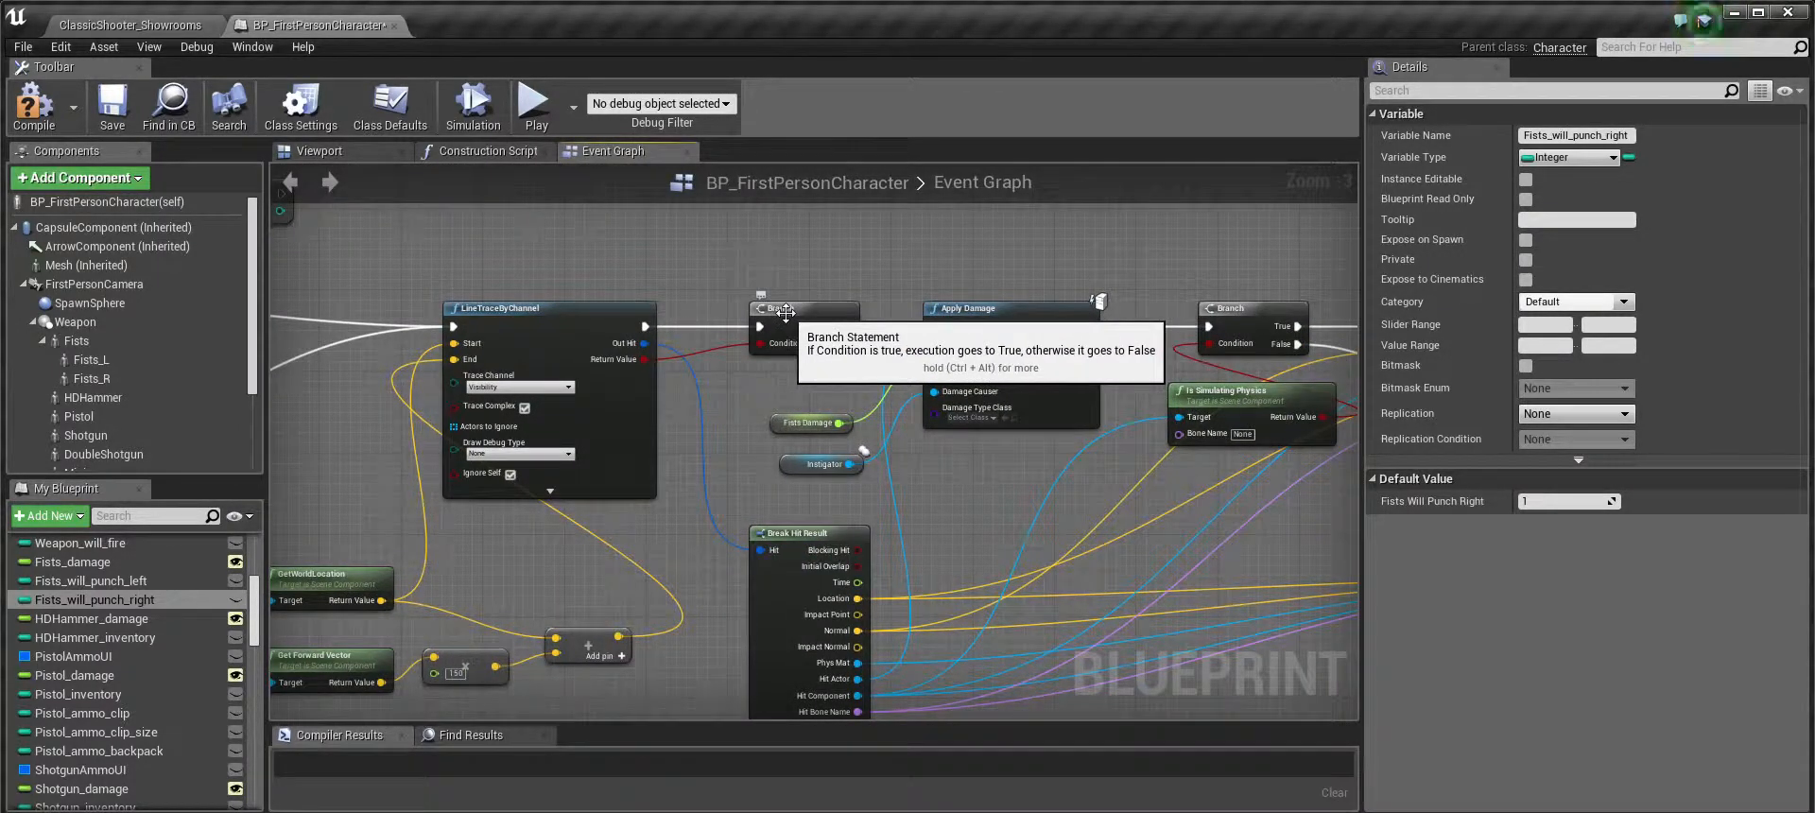
right_drag(790, 285, 731, 264)
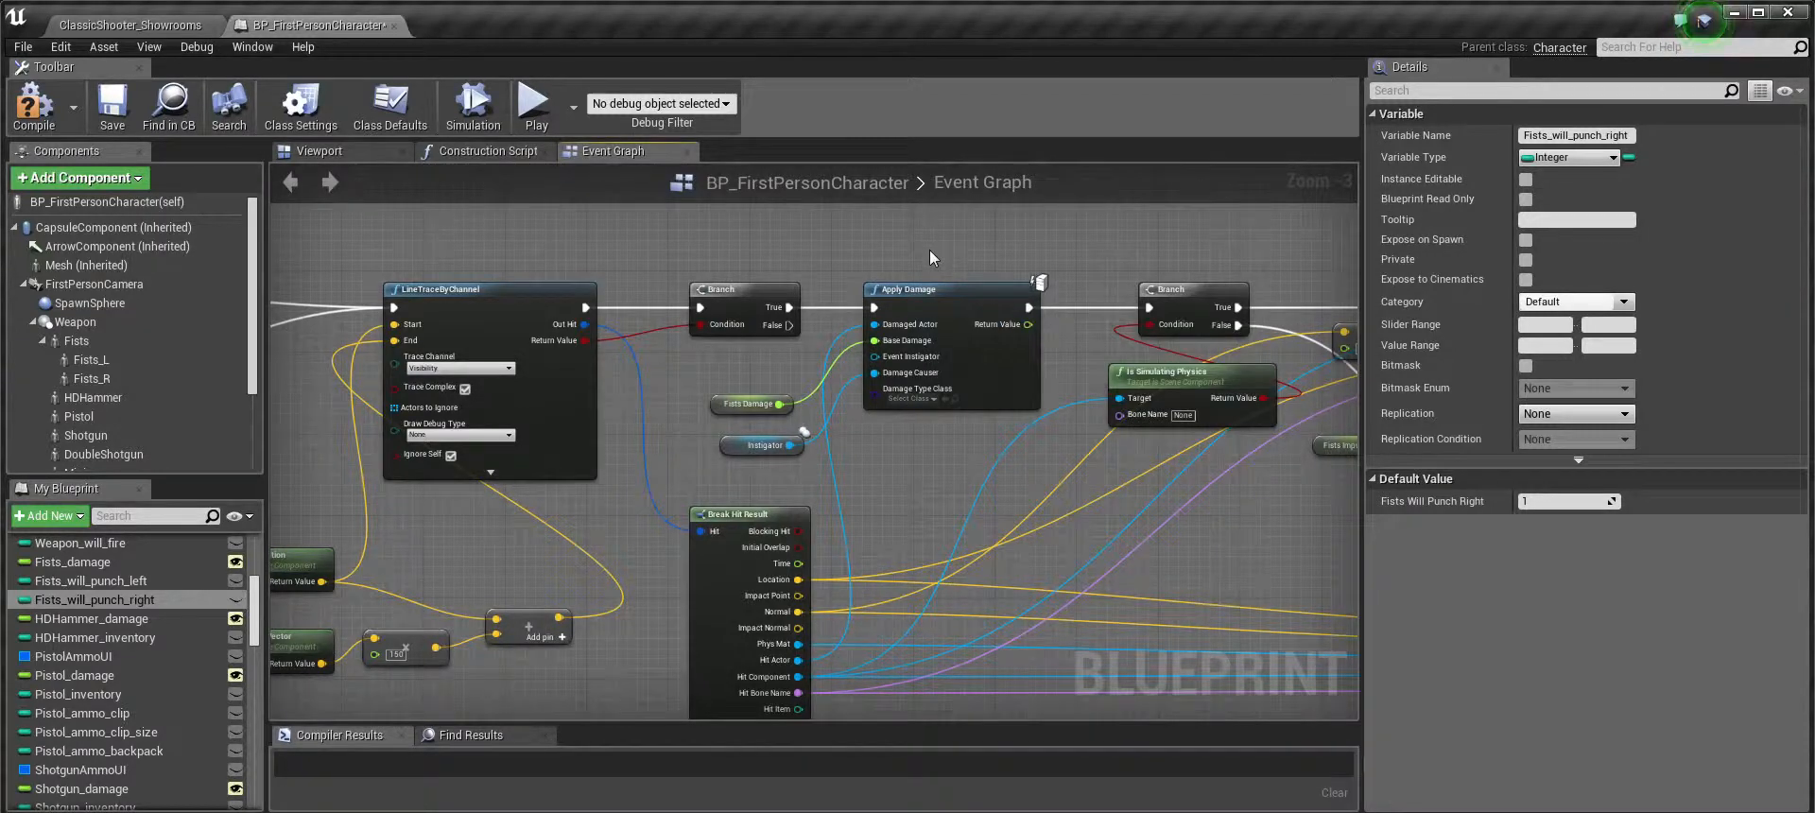
right_drag(936, 253, 809, 208)
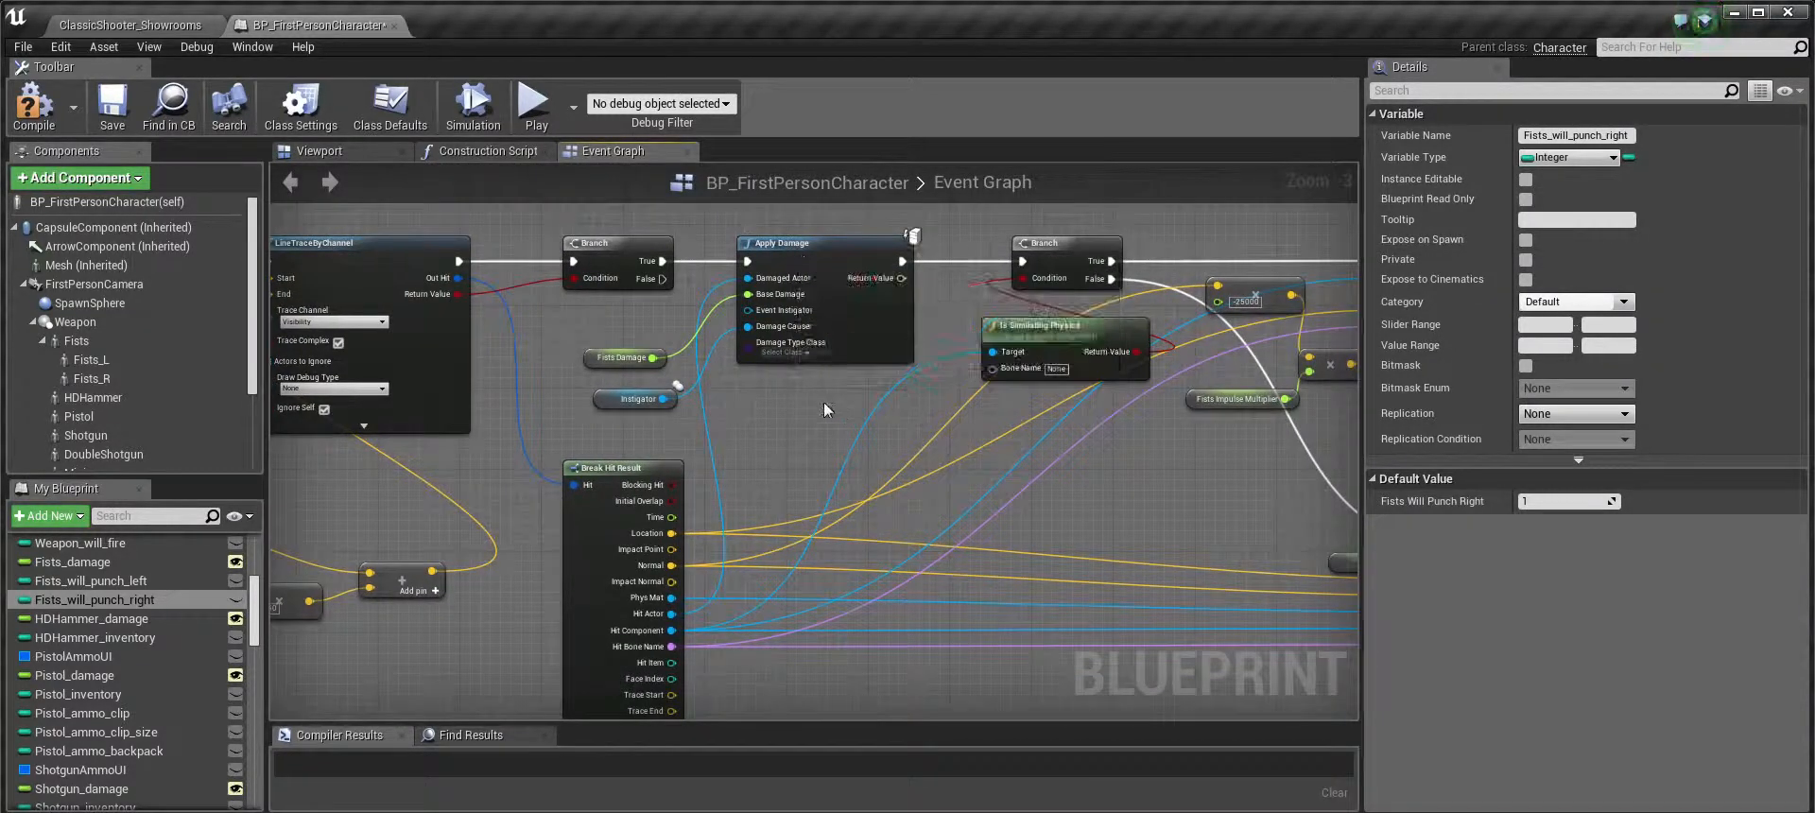
right_drag(824, 409, 845, 461)
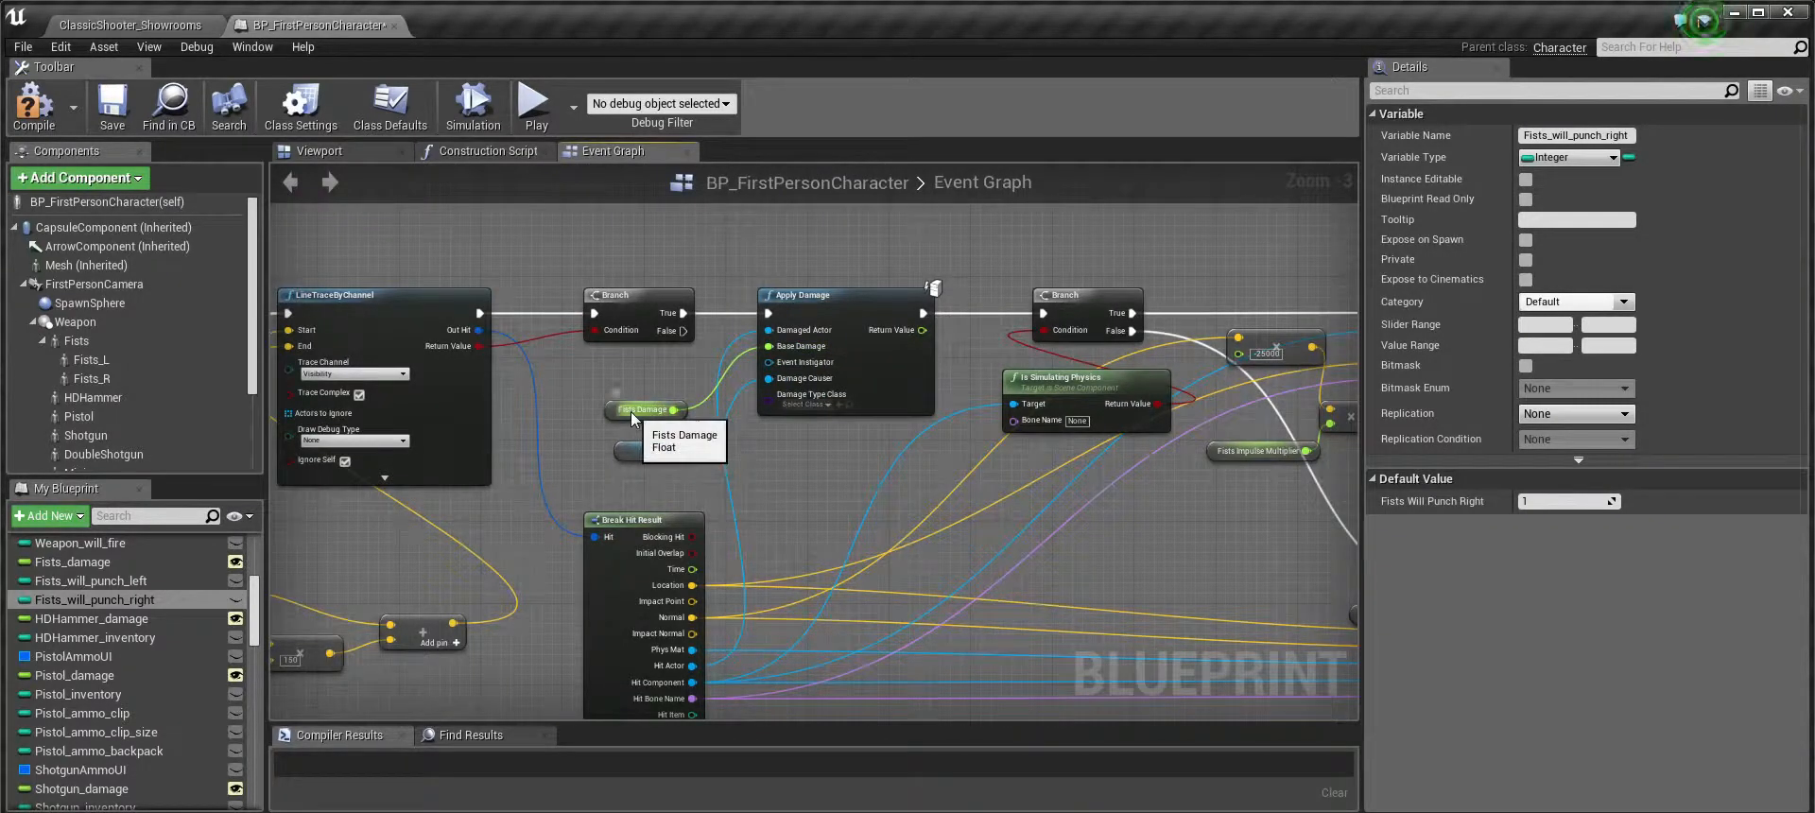
click(104, 563)
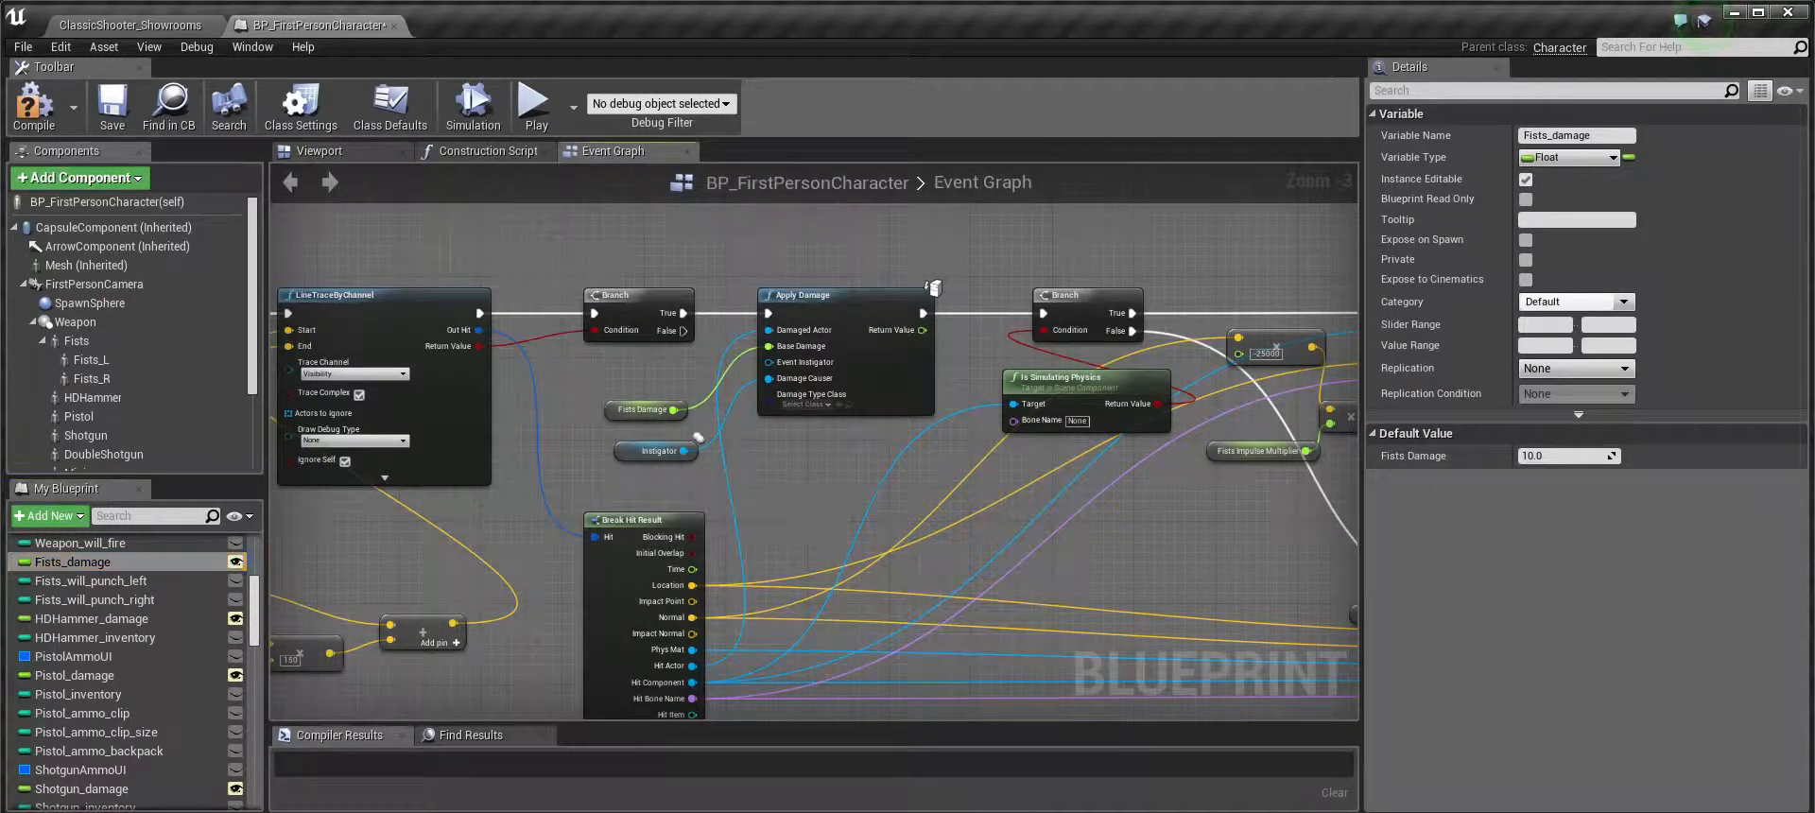
Trace the line trace's Out Hit into Break Hit Result and its Hit Actor connection to Apply Damage
right_drag(799, 503, 788, 451)
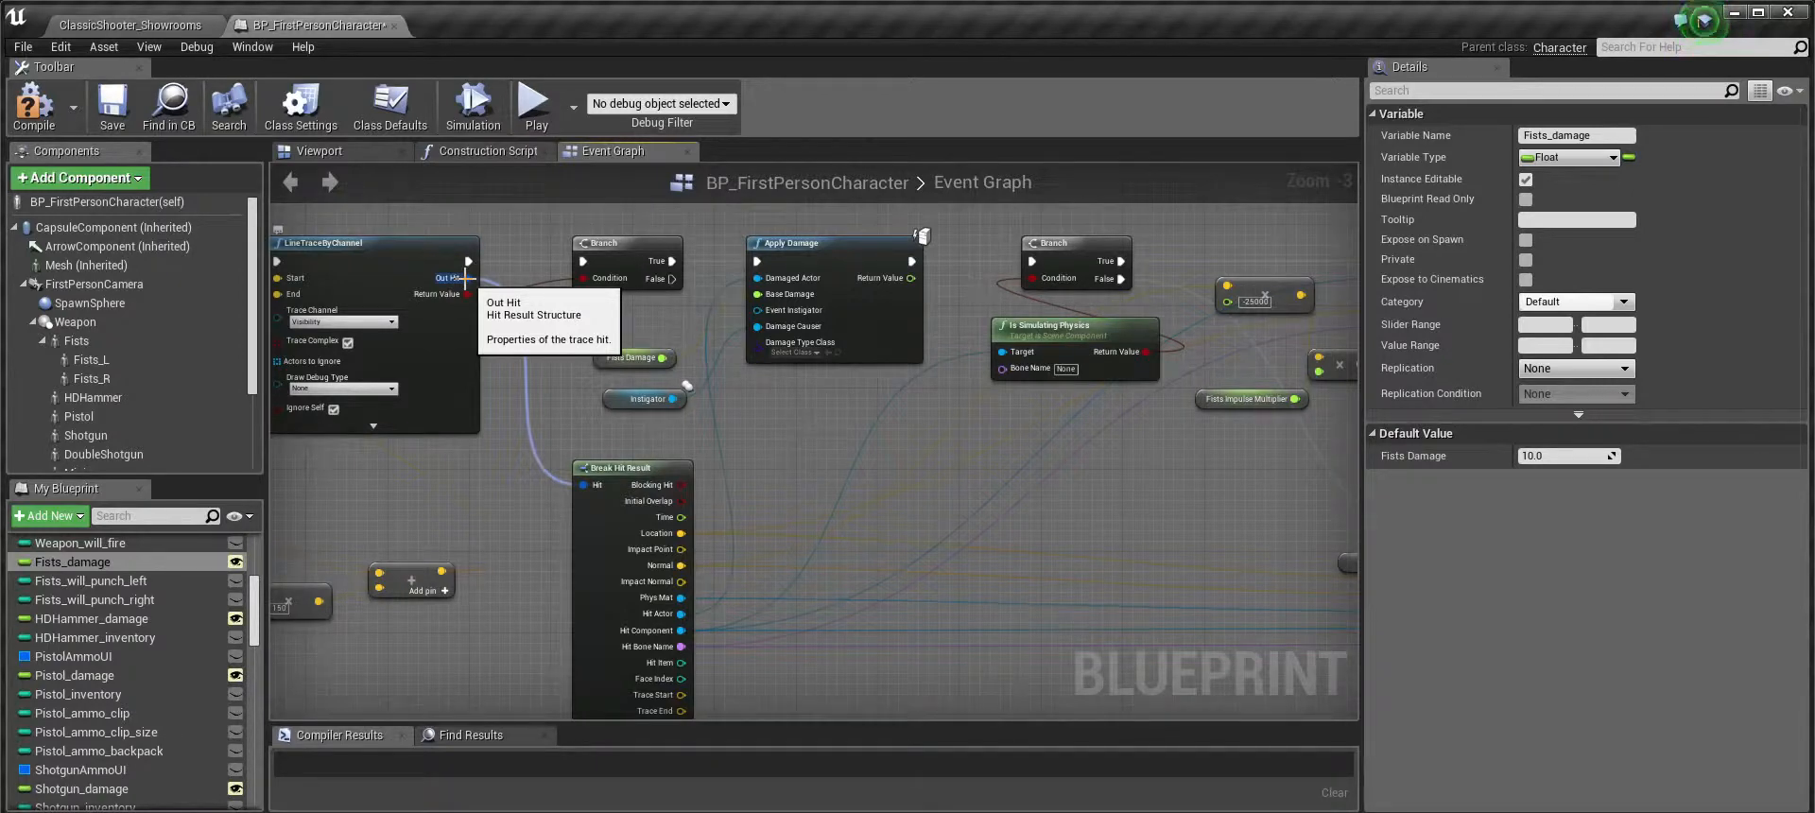
right_drag(582, 444, 547, 332)
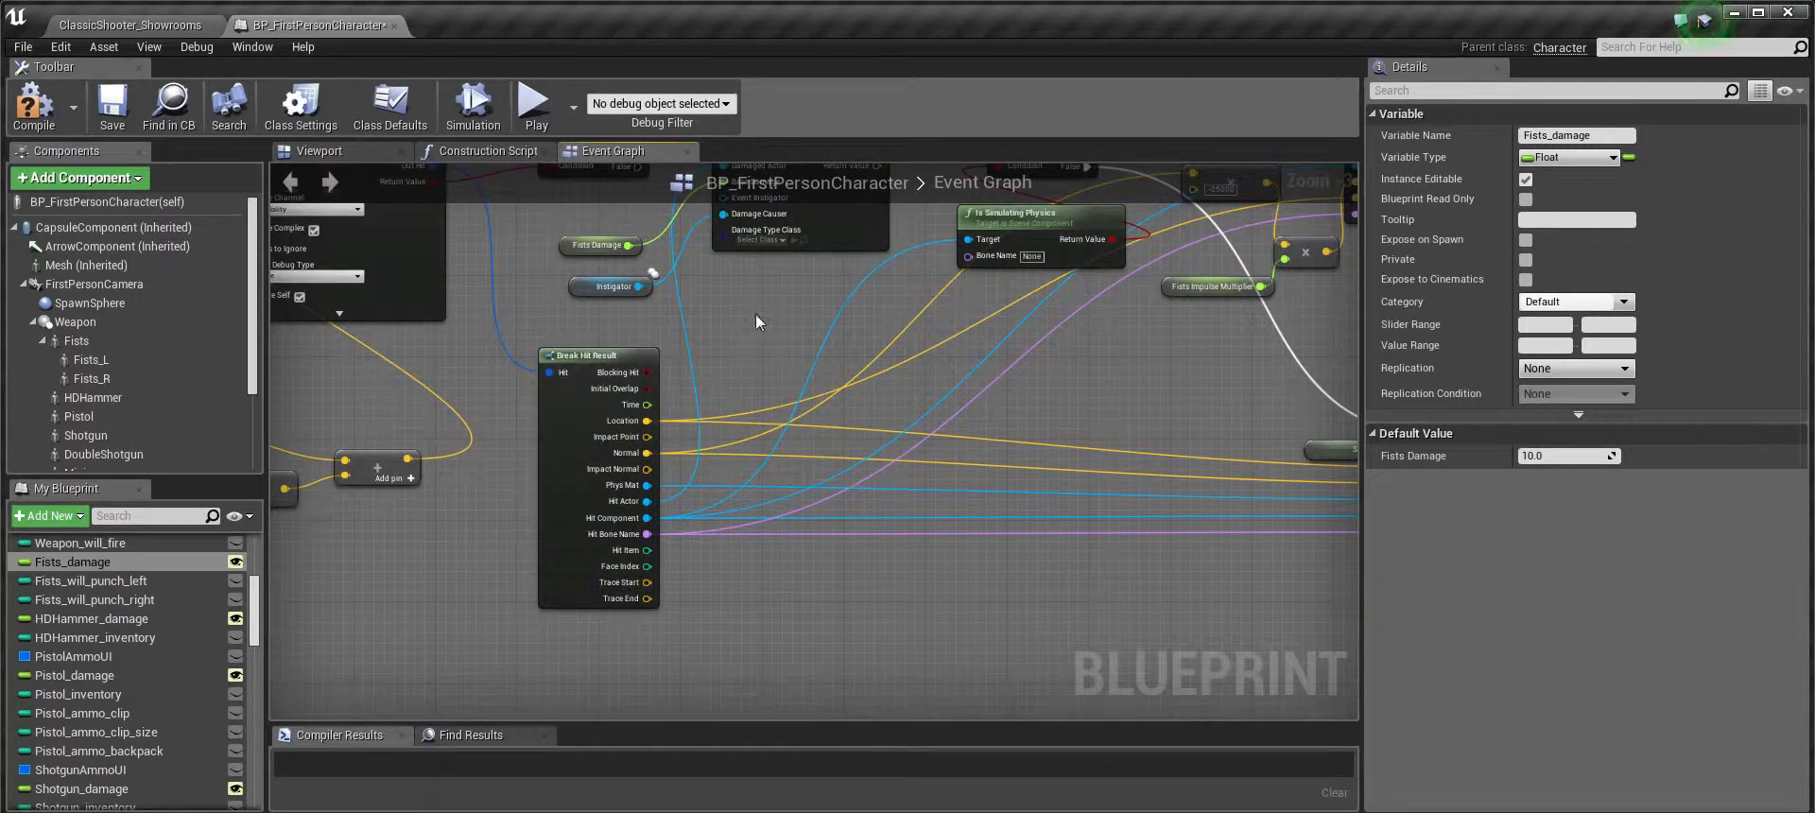
right_drag(757, 322, 740, 388)
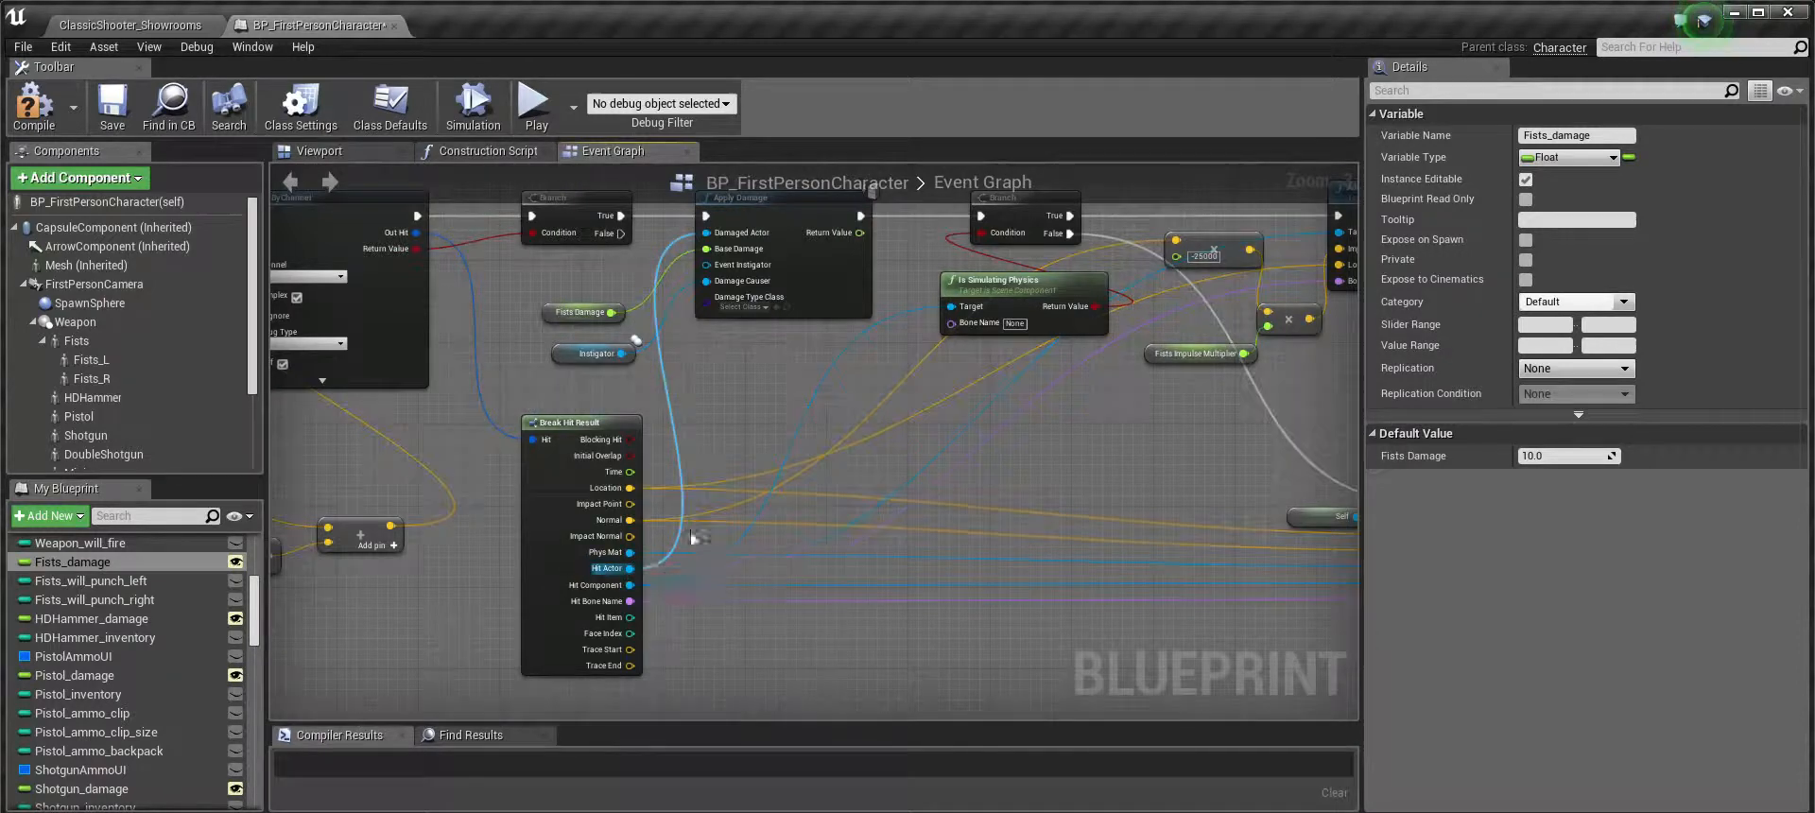
right_drag(709, 389, 568, 425)
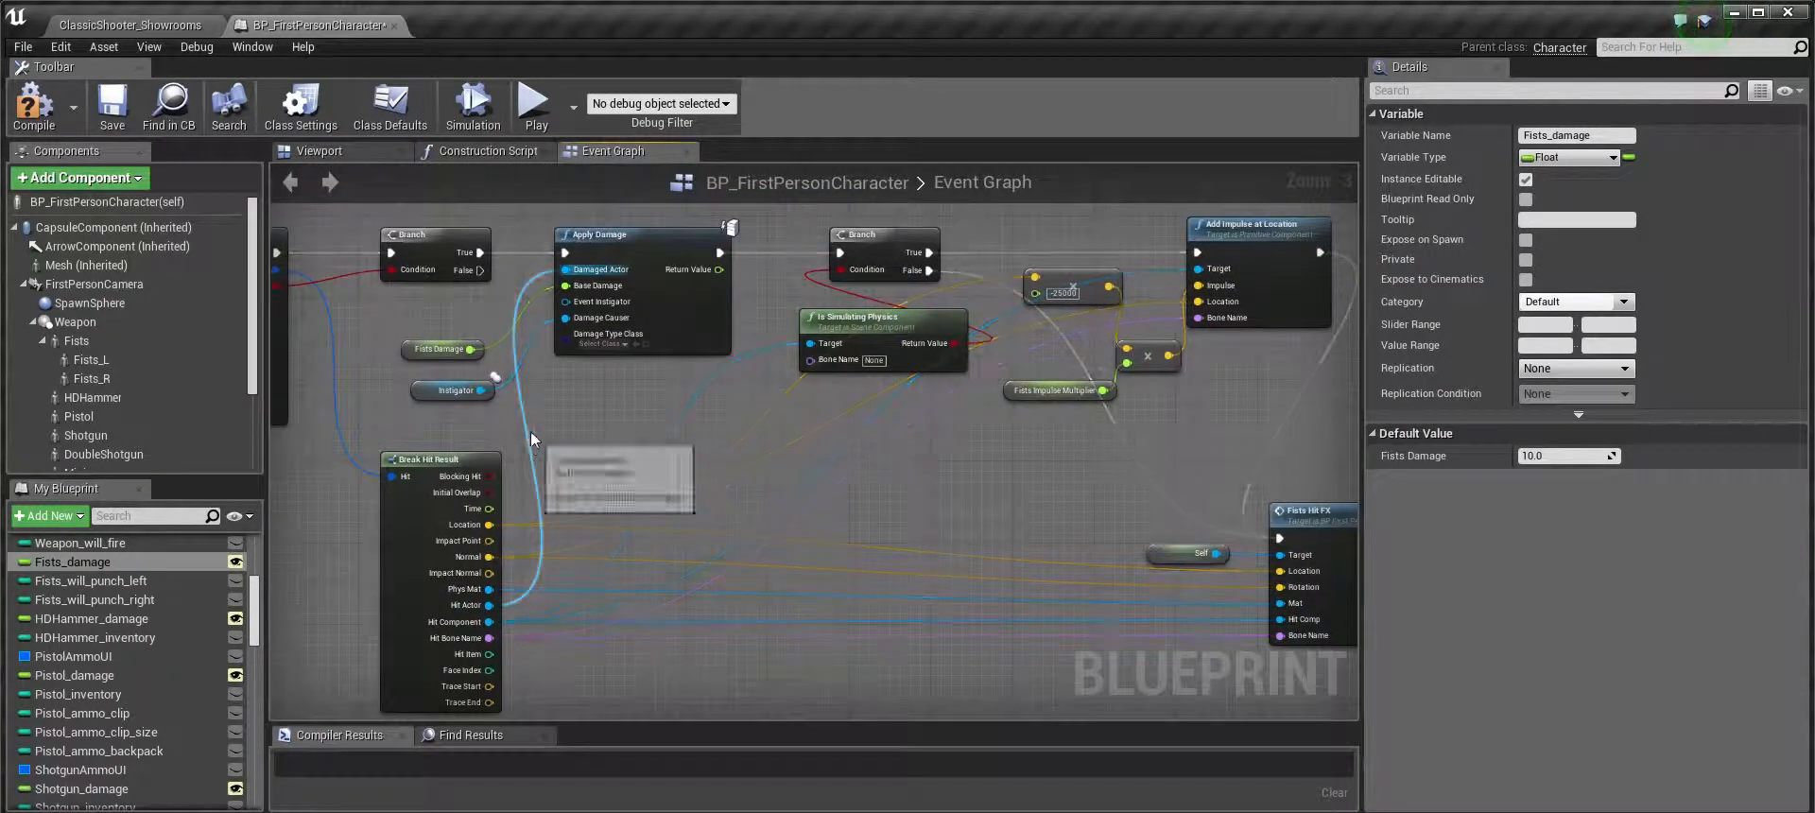
Examine the Is Simulating Physics branch and the impulse calculation feeding the Add Impulse at Location node
right_drag(637, 407, 586, 394)
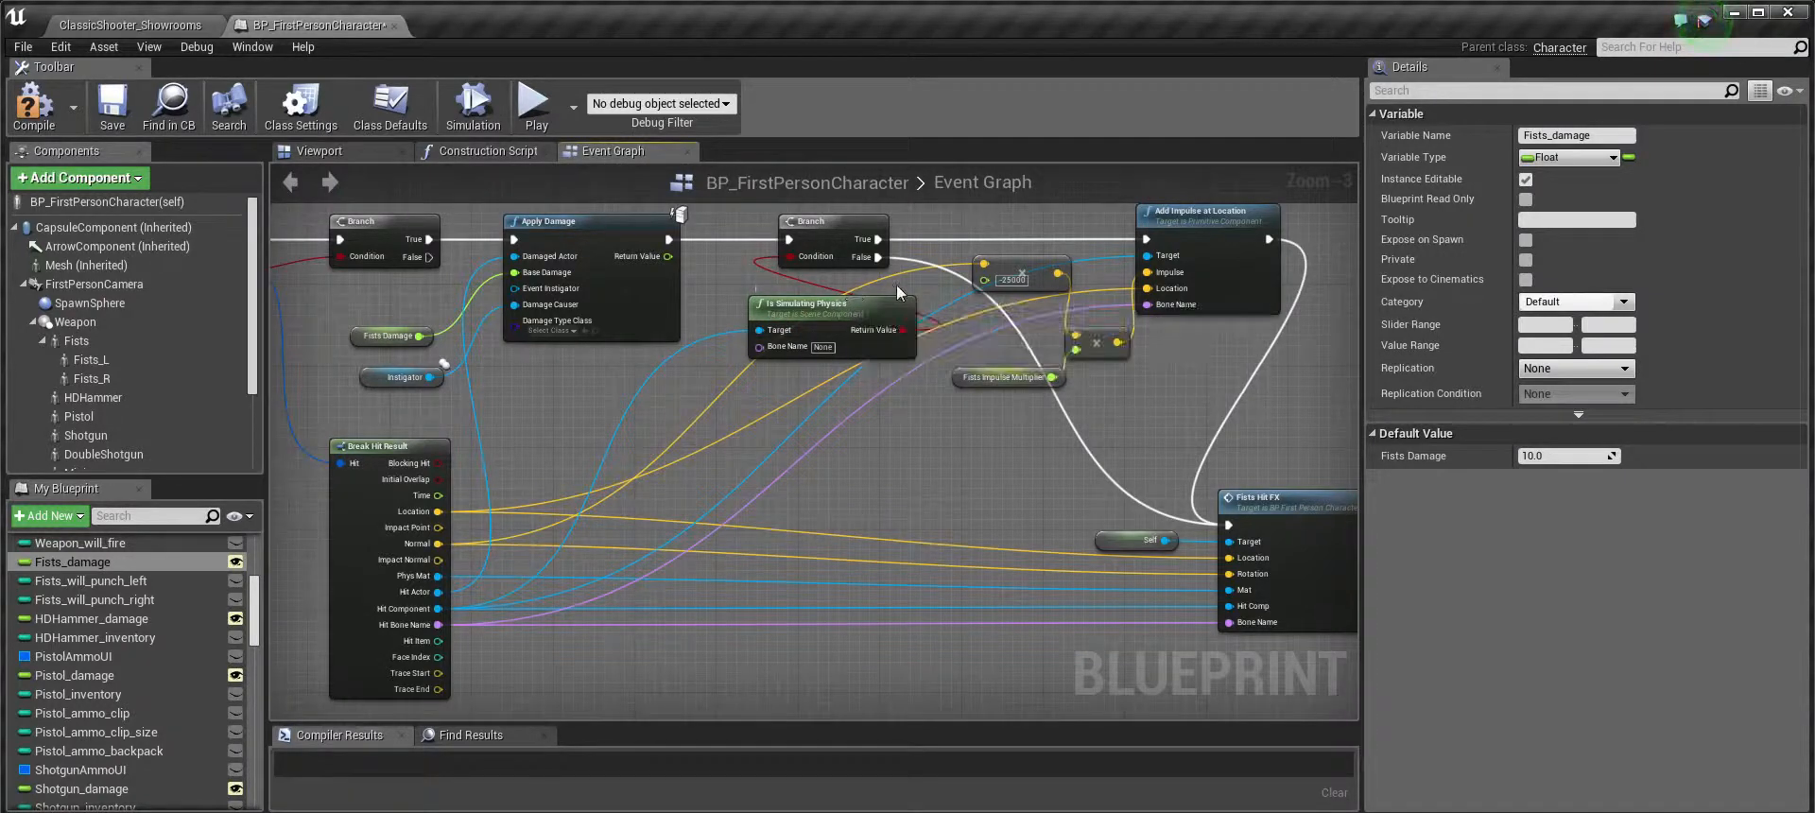
right_drag(900, 293, 757, 333)
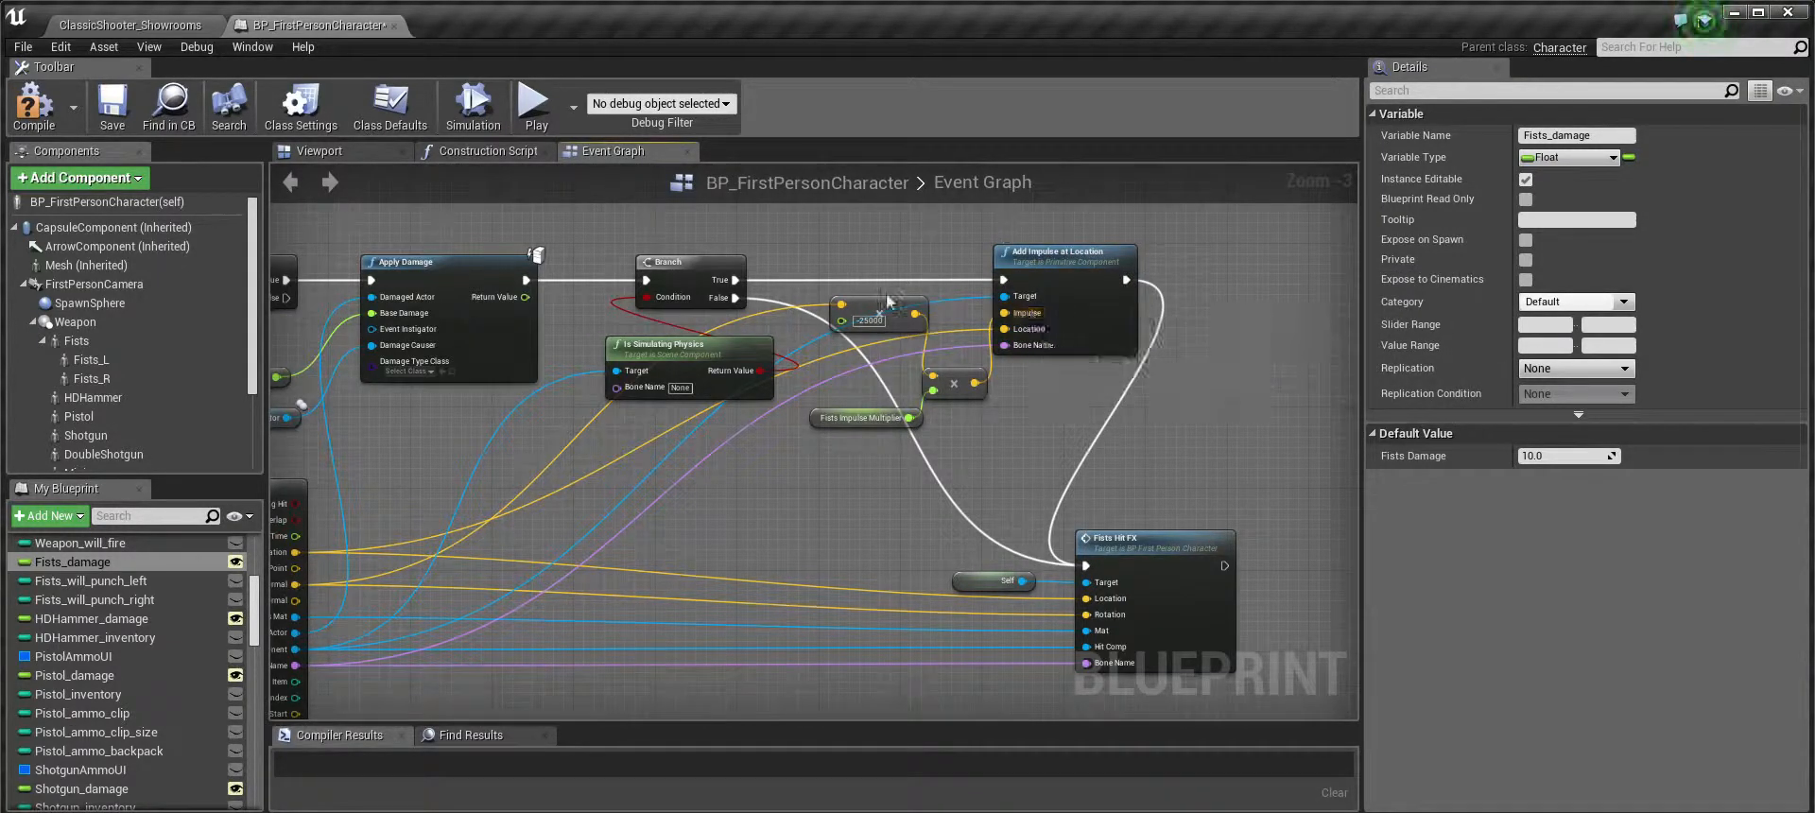
right_drag(668, 425, 813, 386)
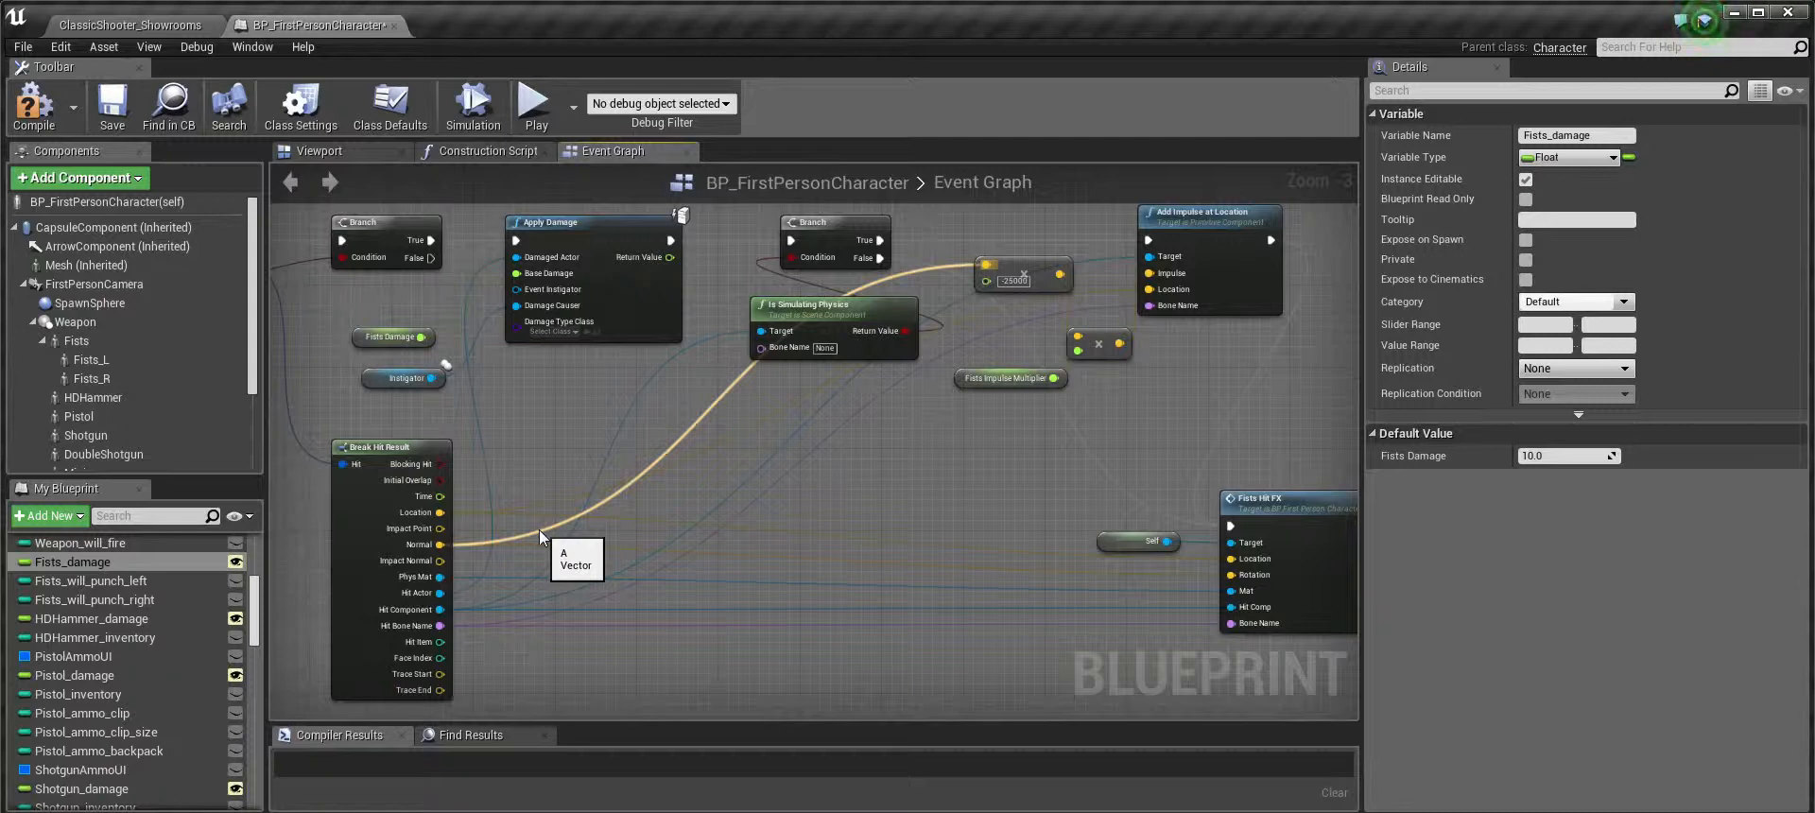
right_drag(753, 381, 631, 458)
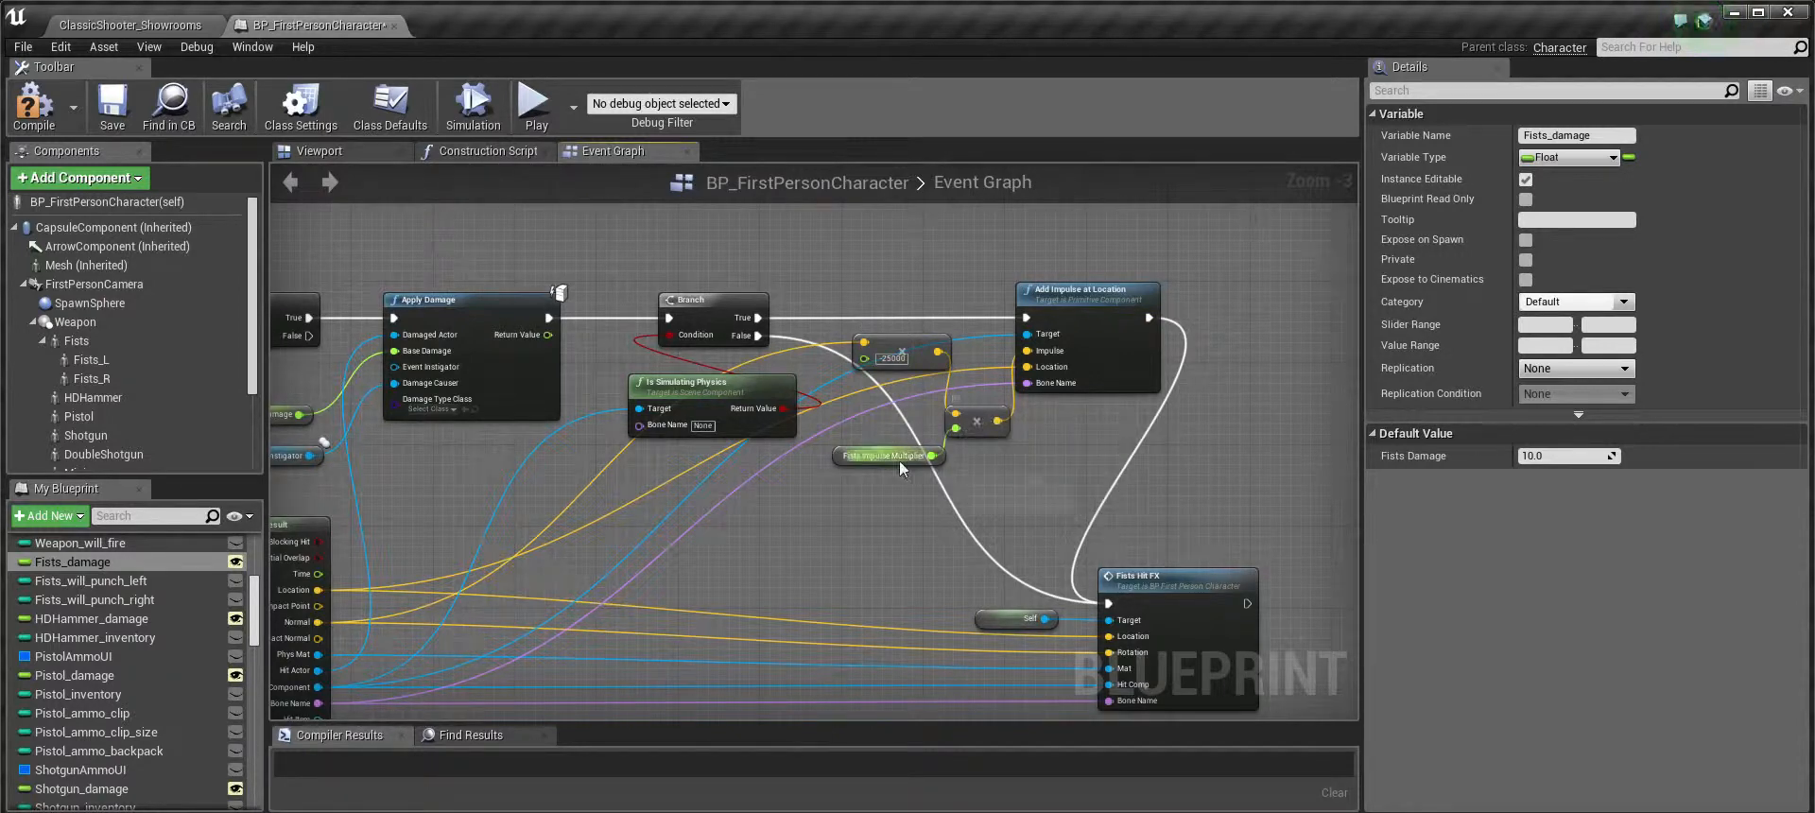
scroll(842, 473, up, 1)
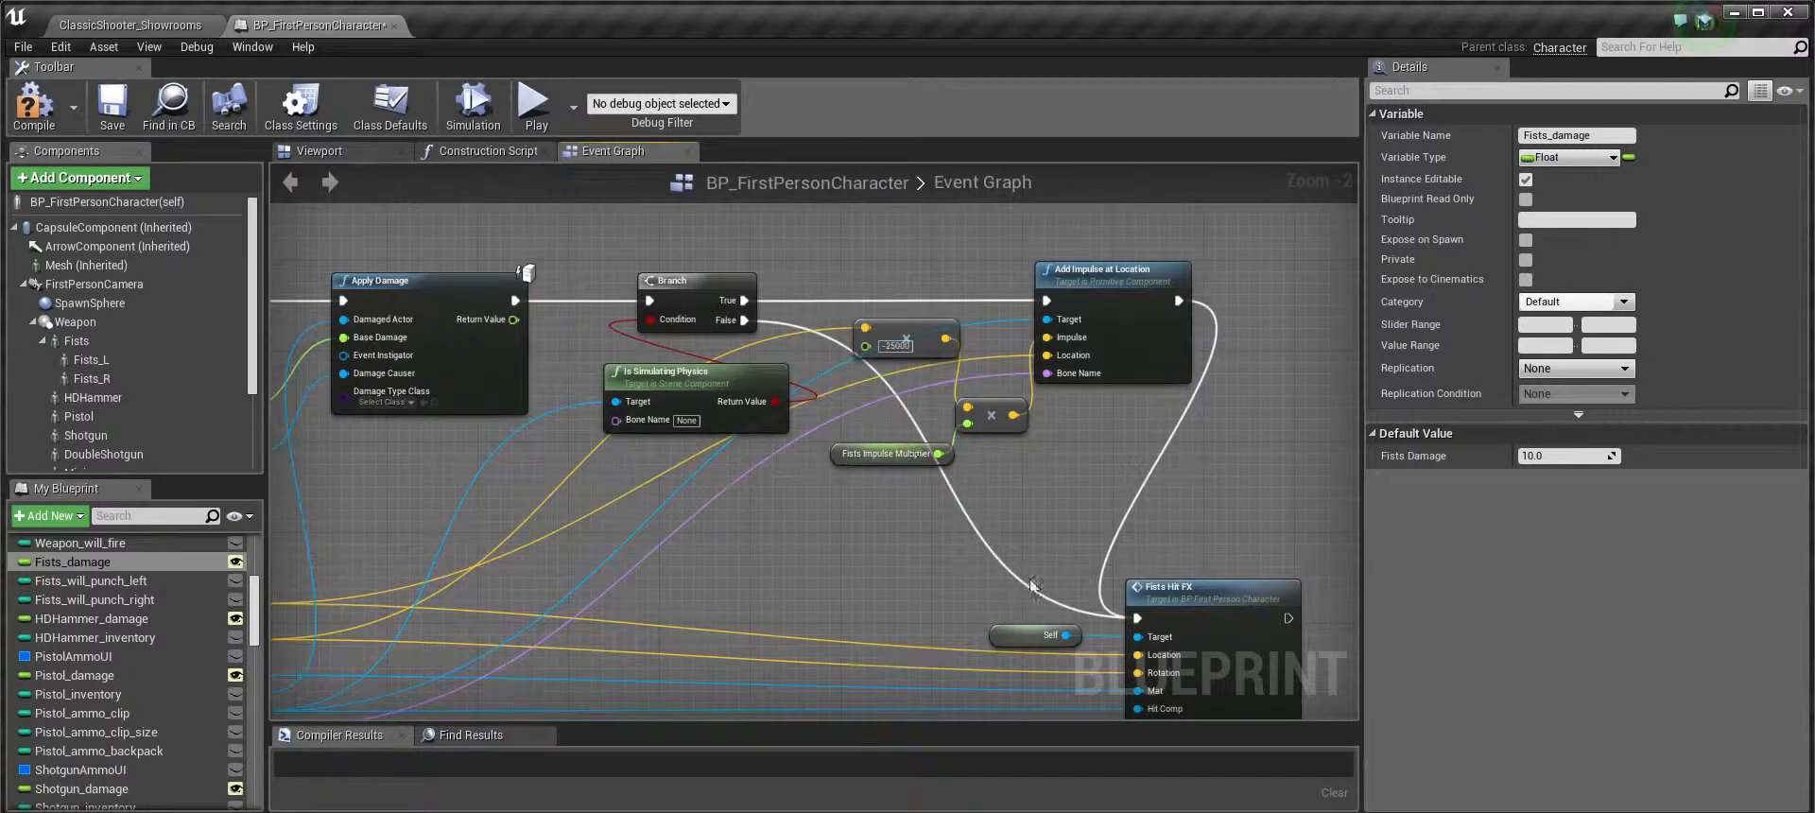
Inspect the Fists Hit FX call at the end of the punch logic and go to its FistsHitFX custom event
right_drag(1034, 586, 785, 407)
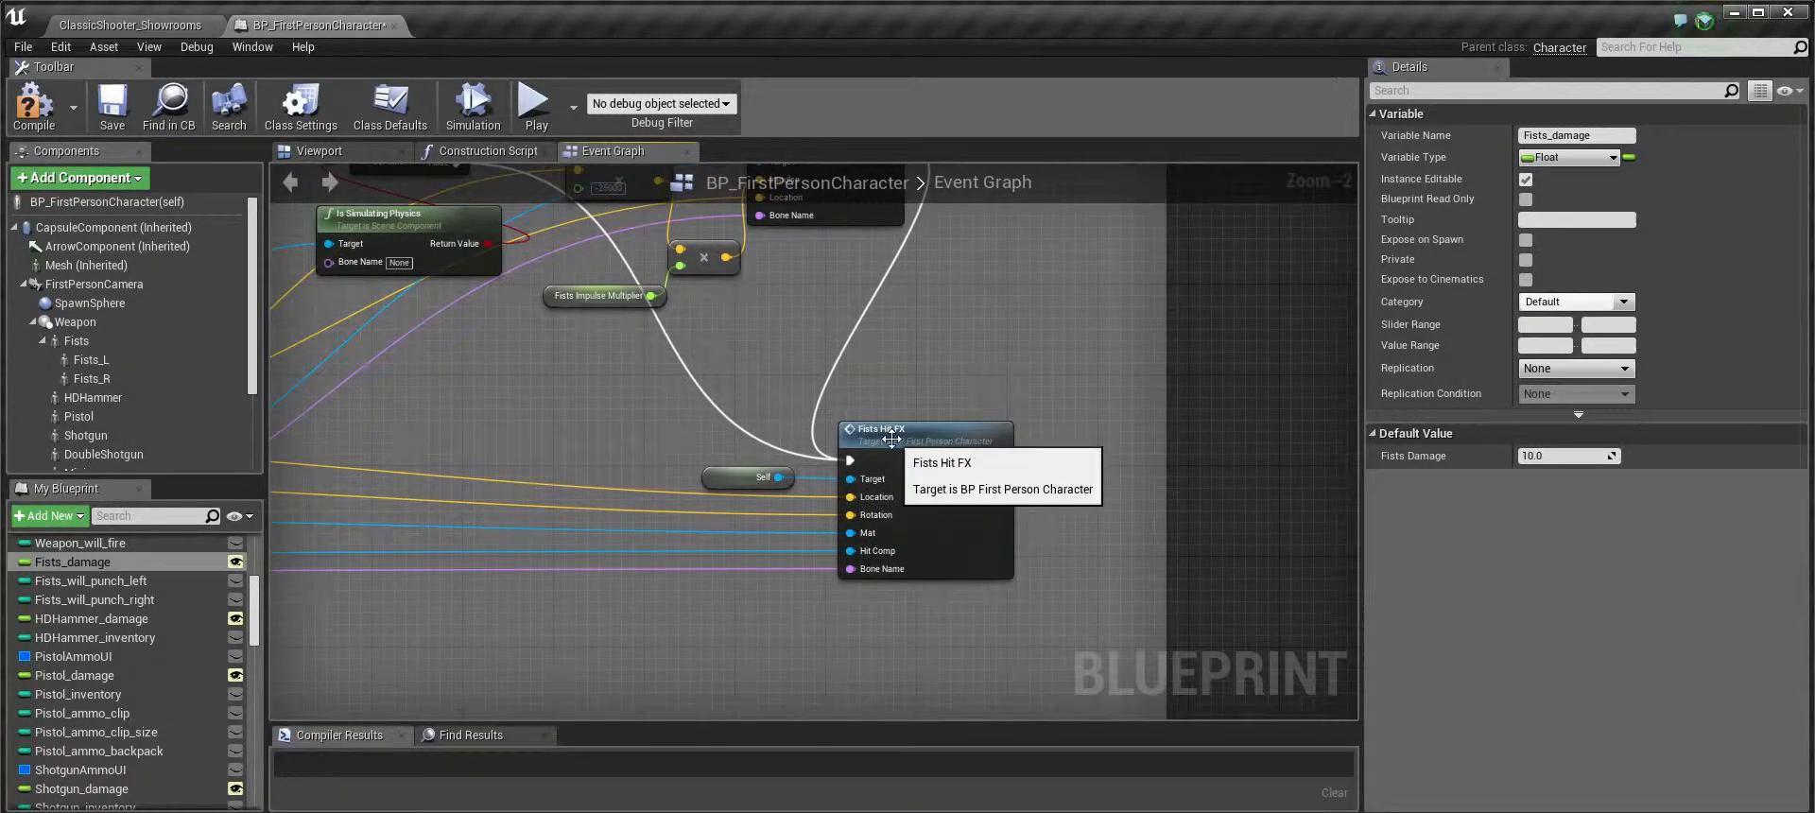
scroll(881, 435, down, 2)
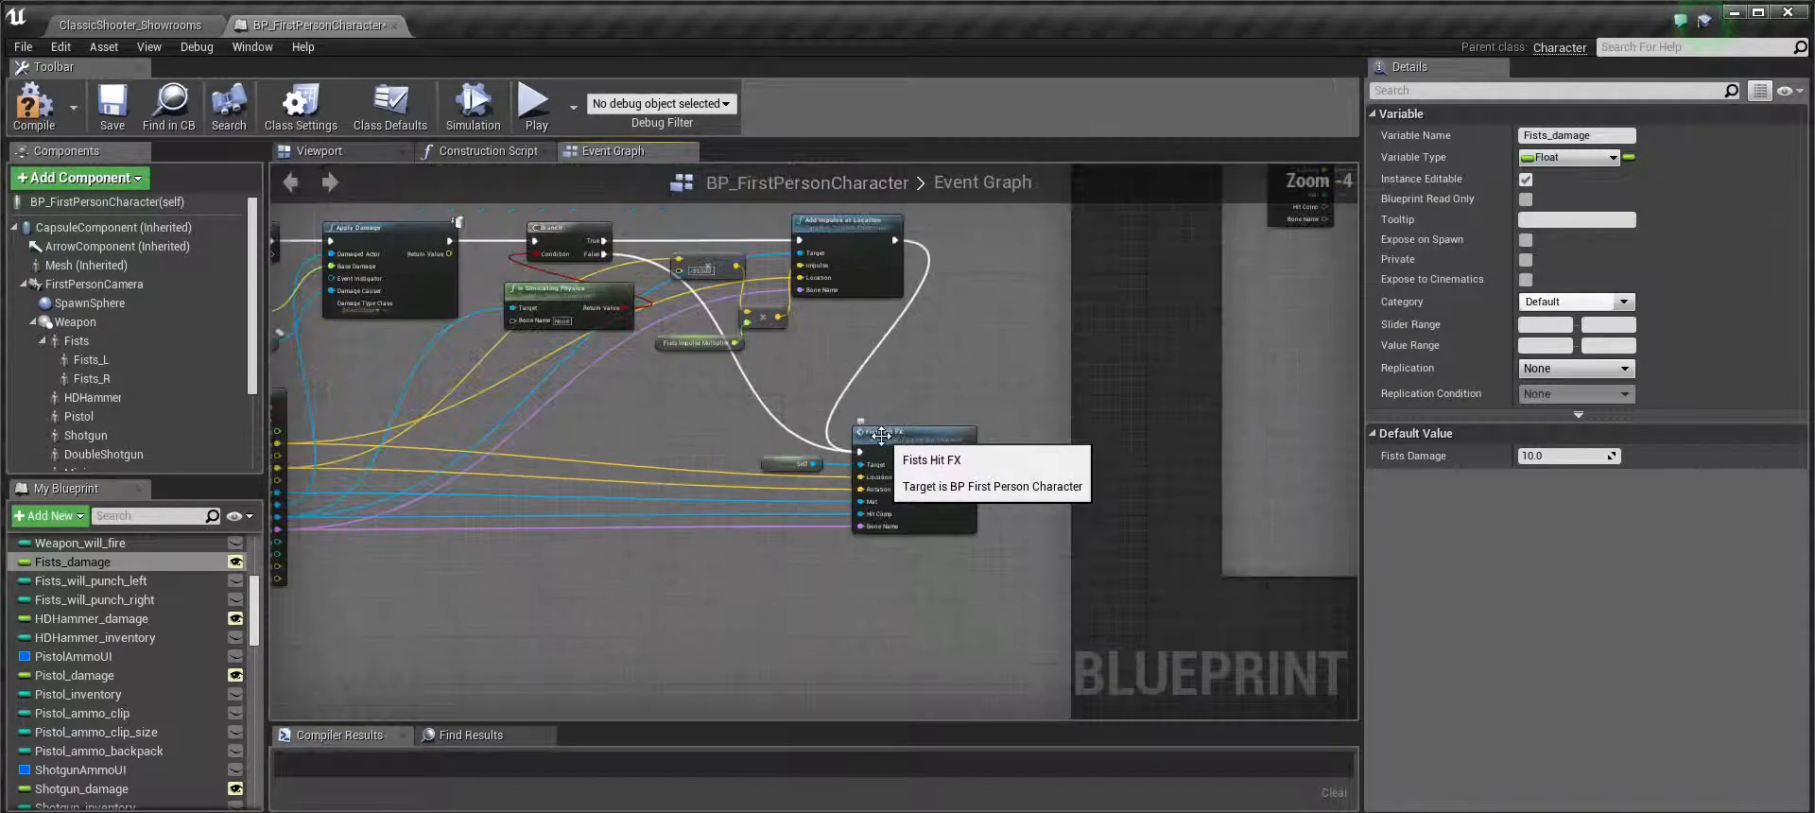
right_drag(685, 432, 668, 501)
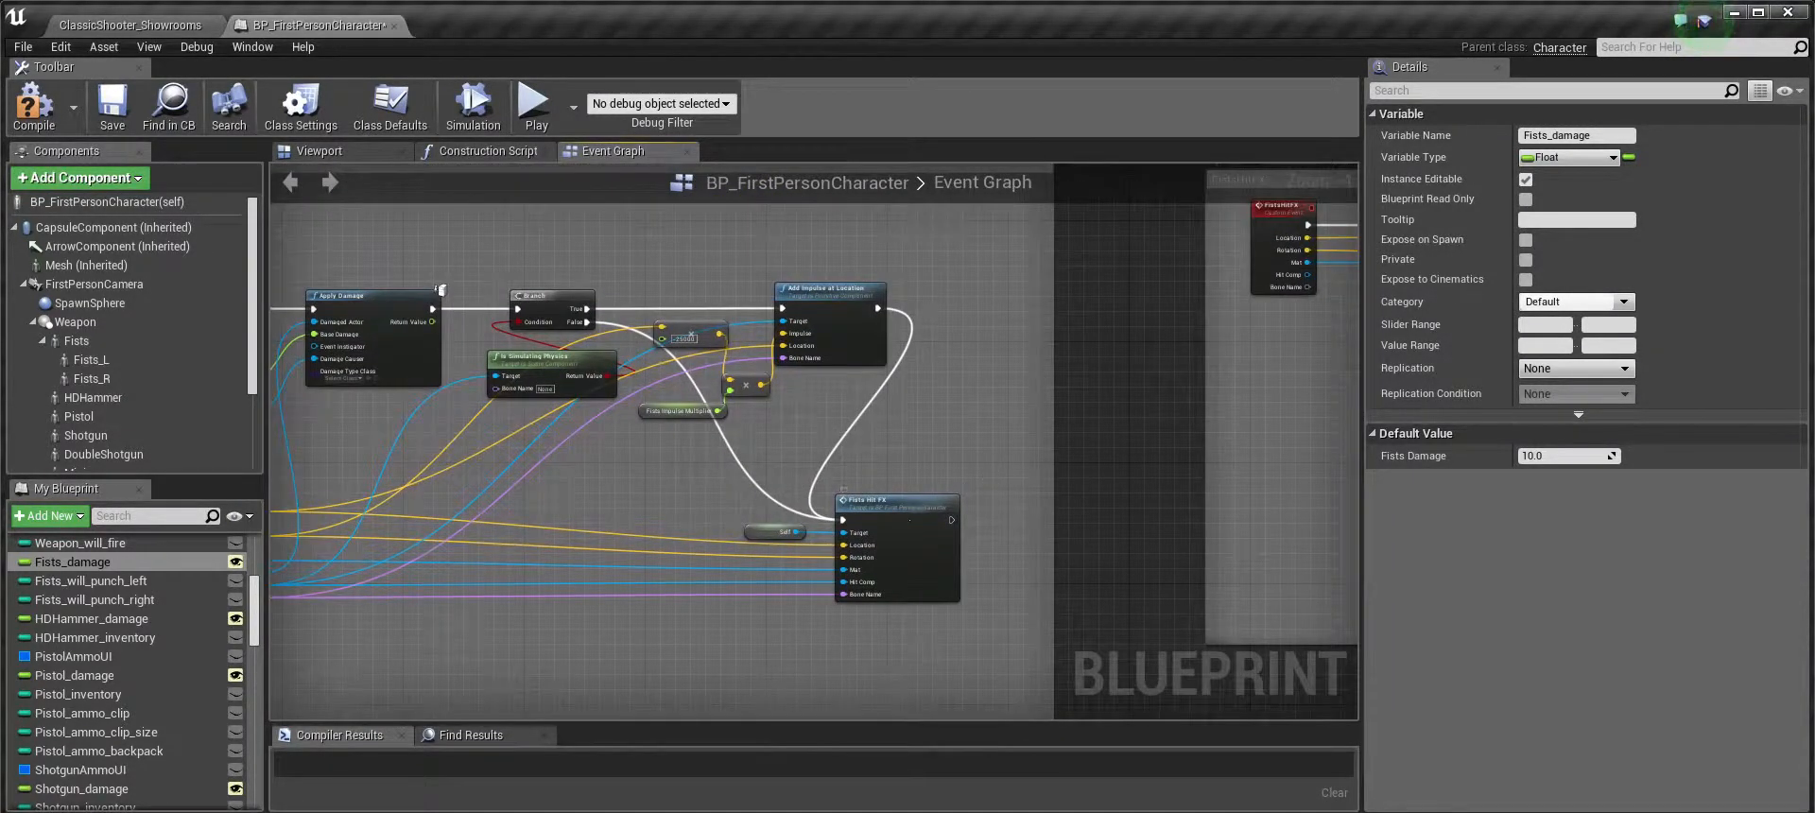
right_drag(992, 466, 866, 502)
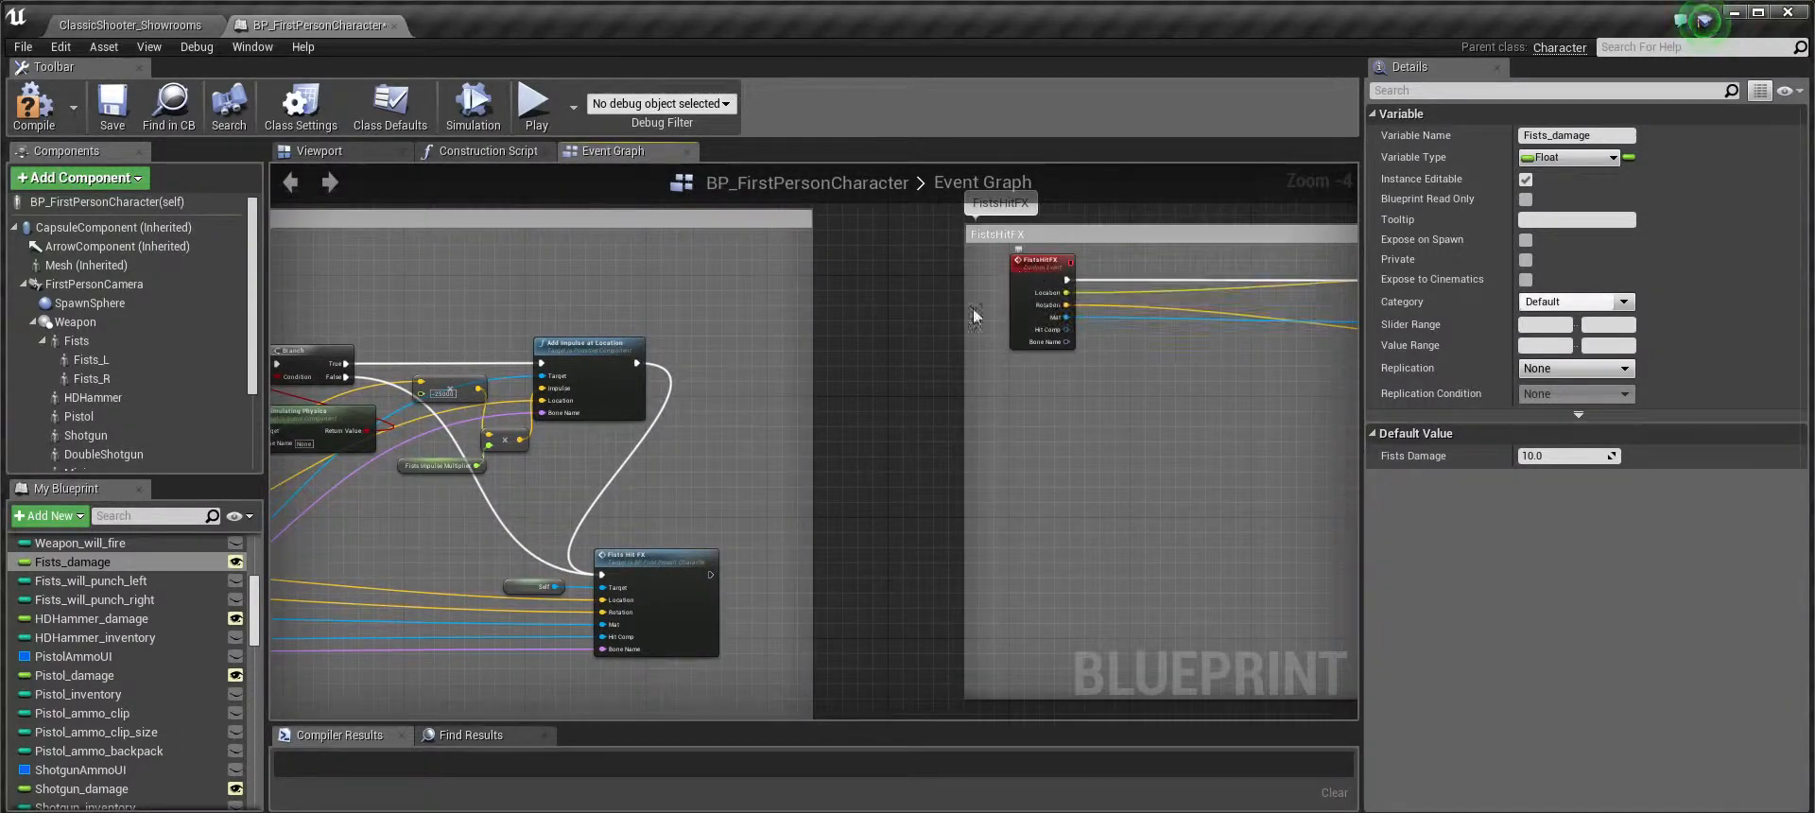
click(647, 561)
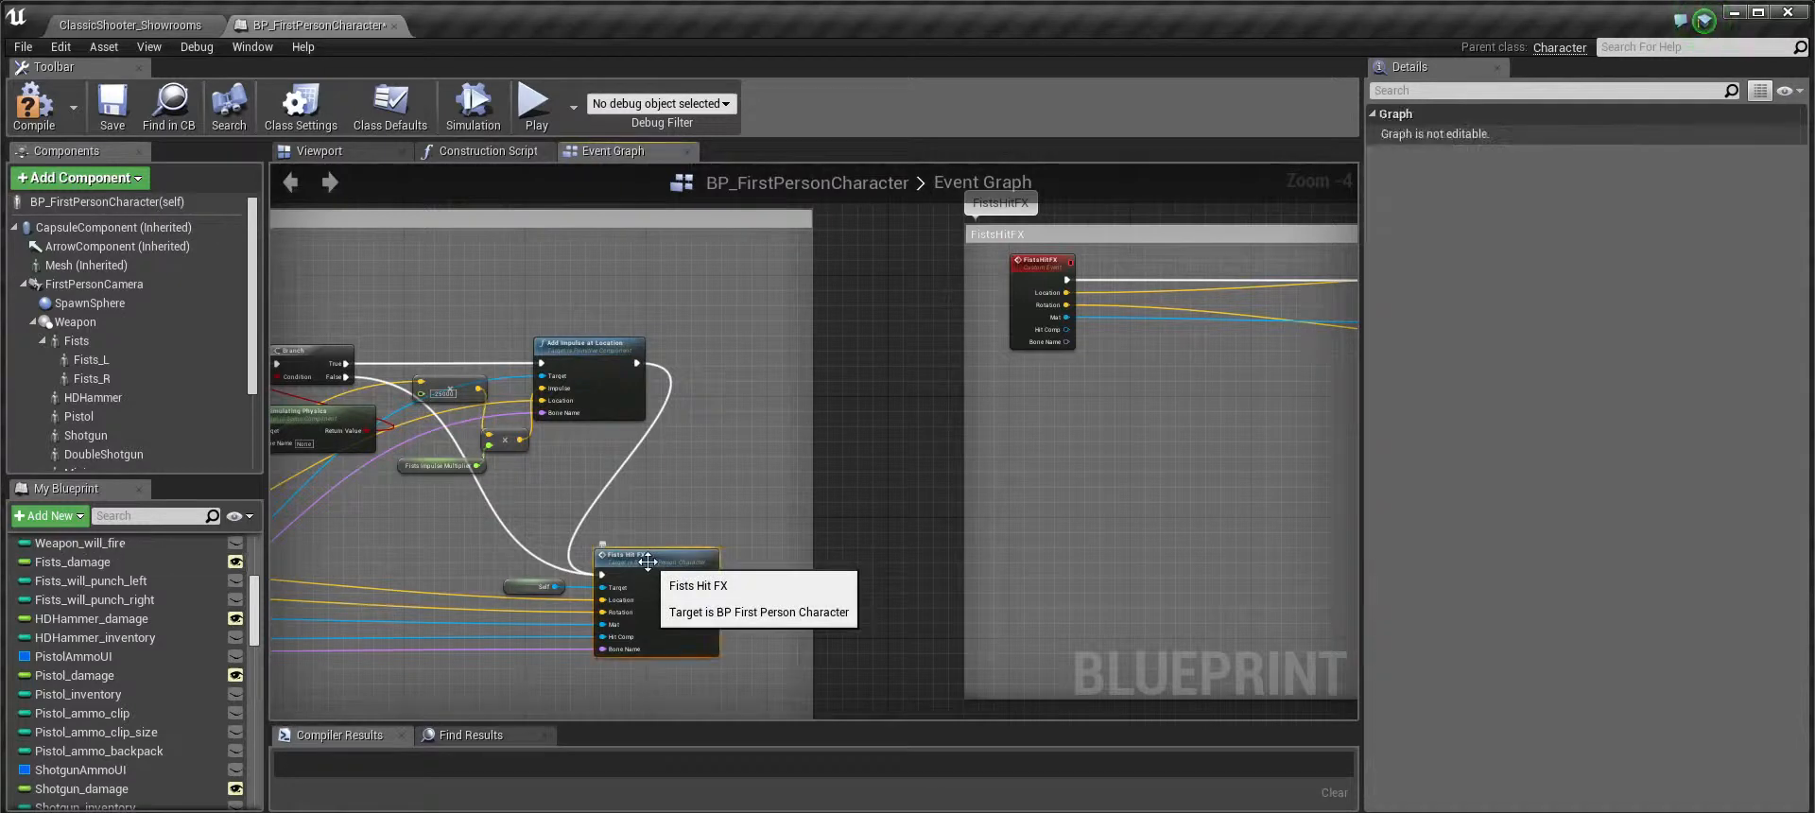
double_click(711, 556)
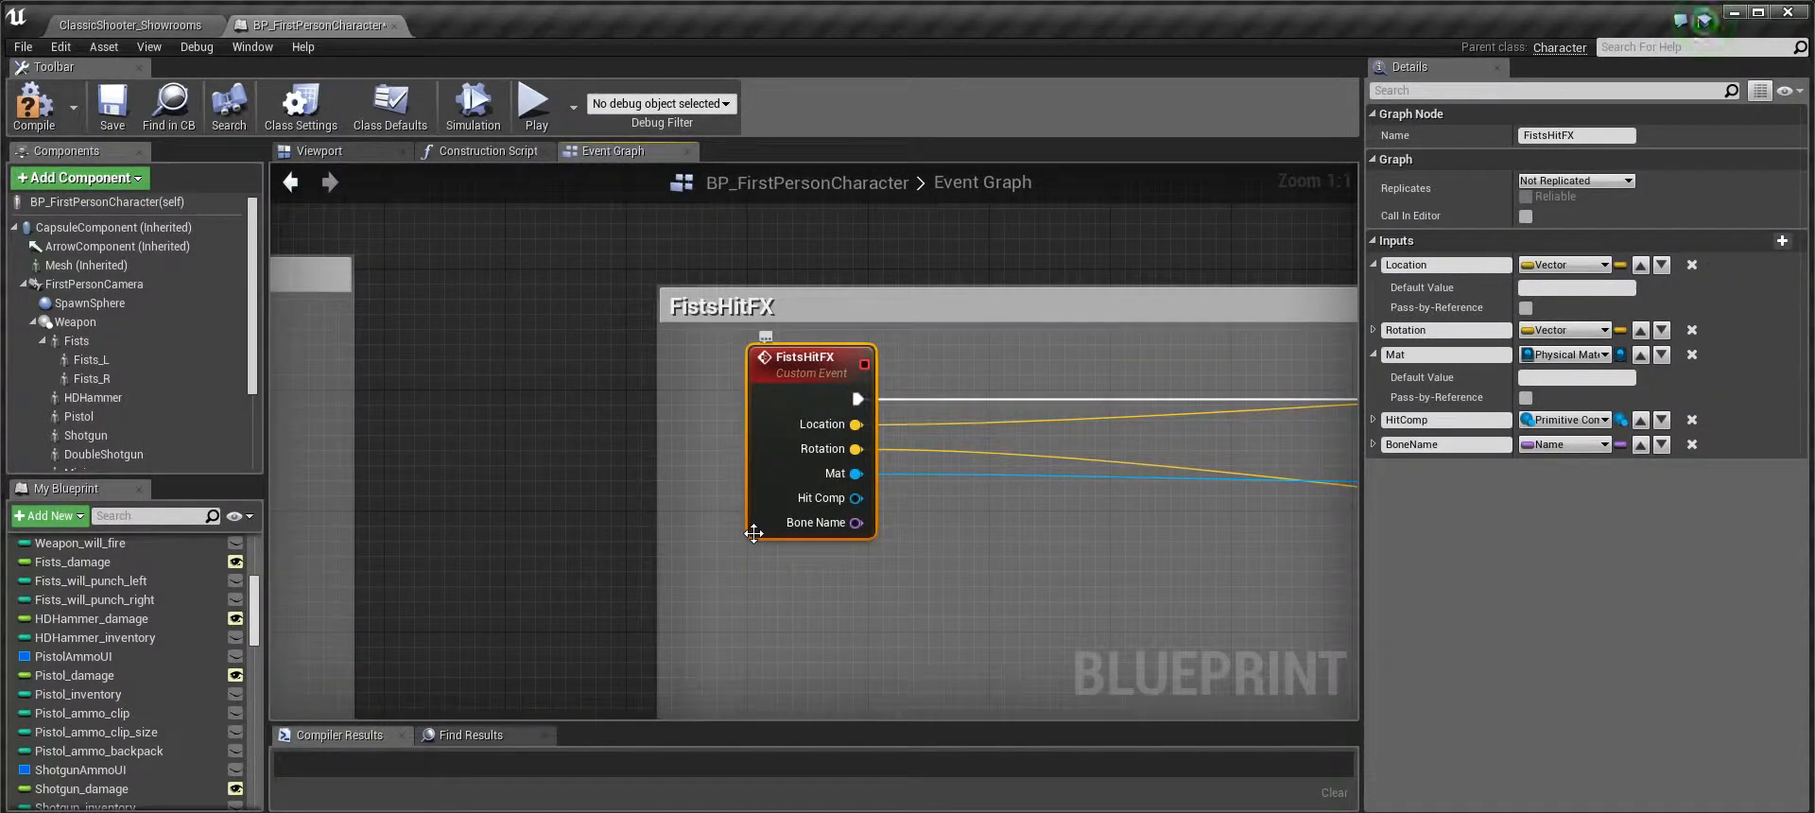
Add a custom event named demo_event below the FistsHitFX event
scroll(753, 533, down, 4)
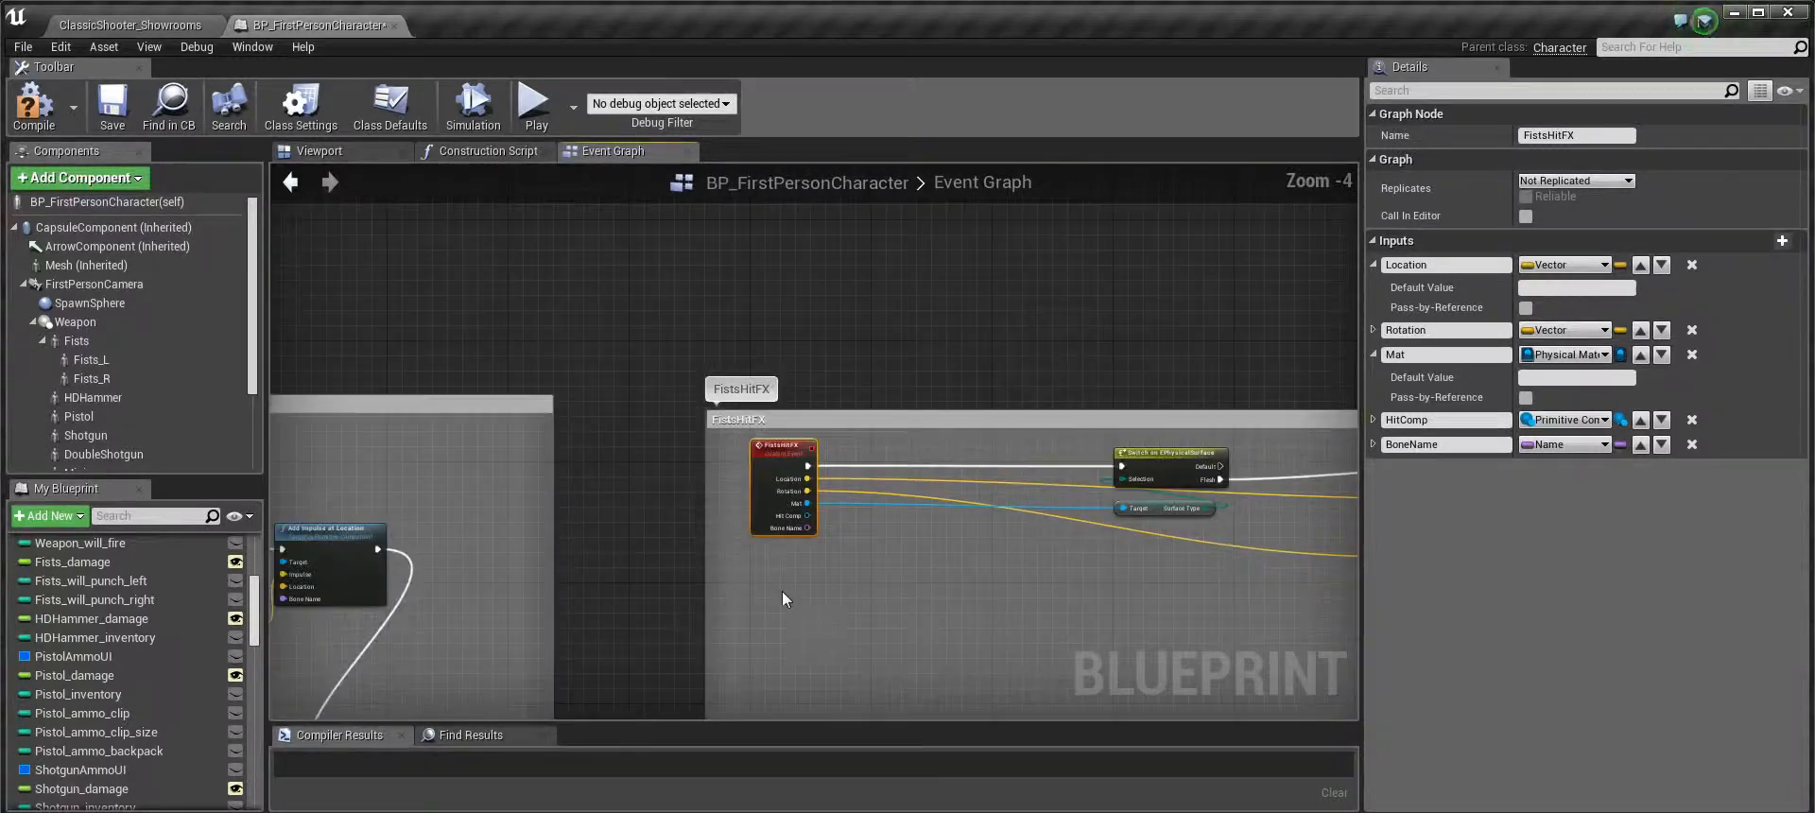
right_drag(796, 581, 877, 406)
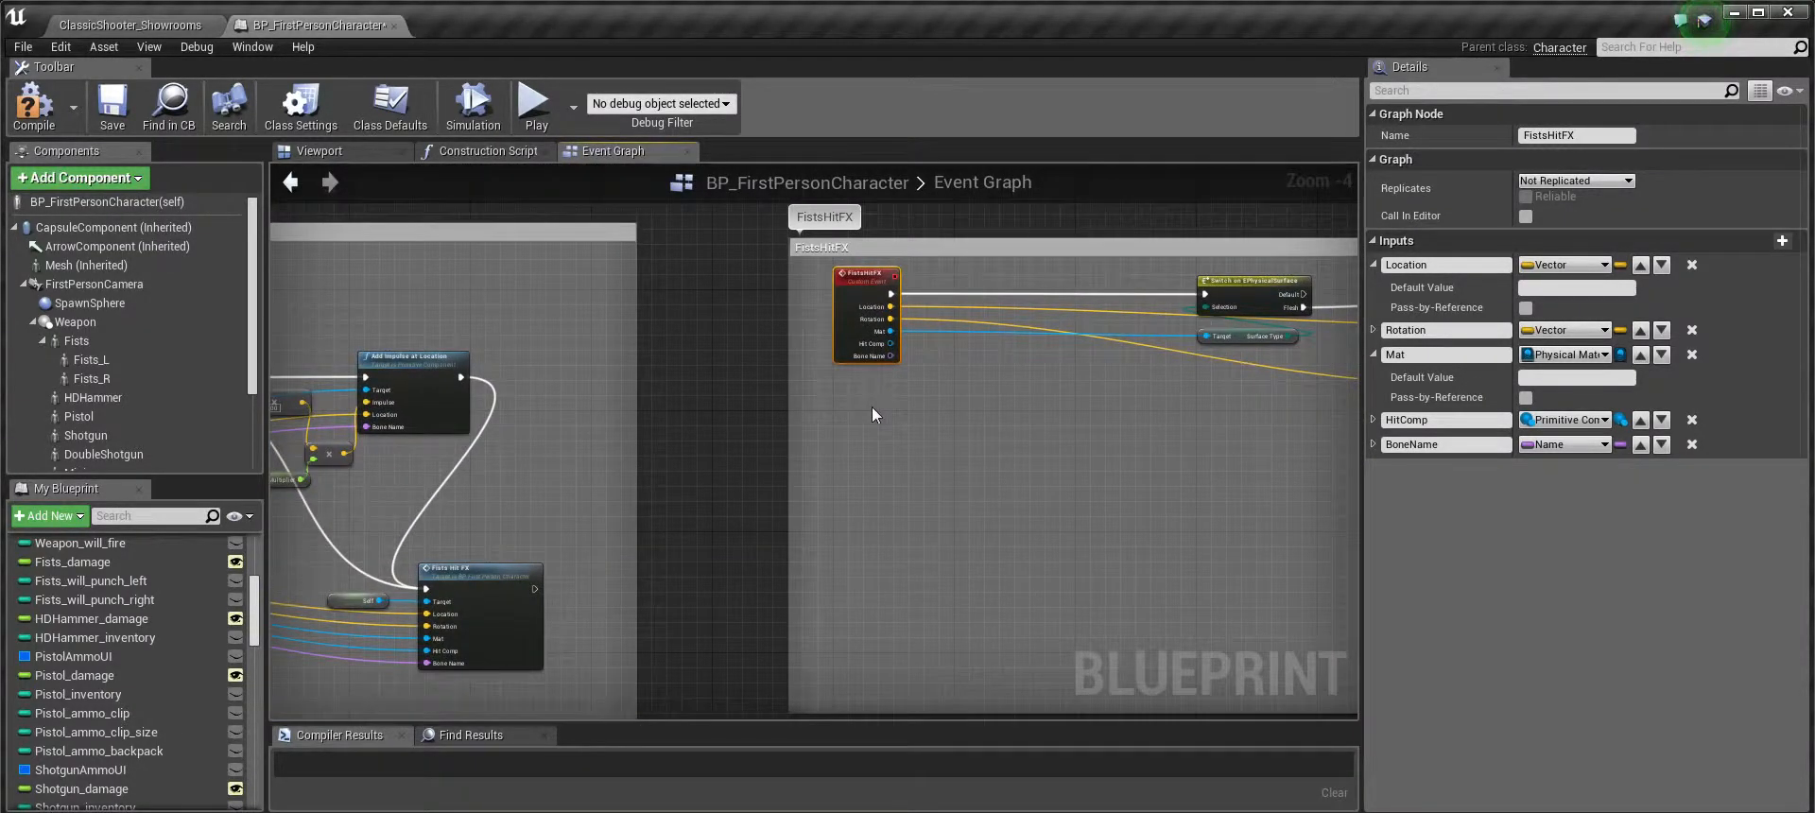
right_click(887, 469)
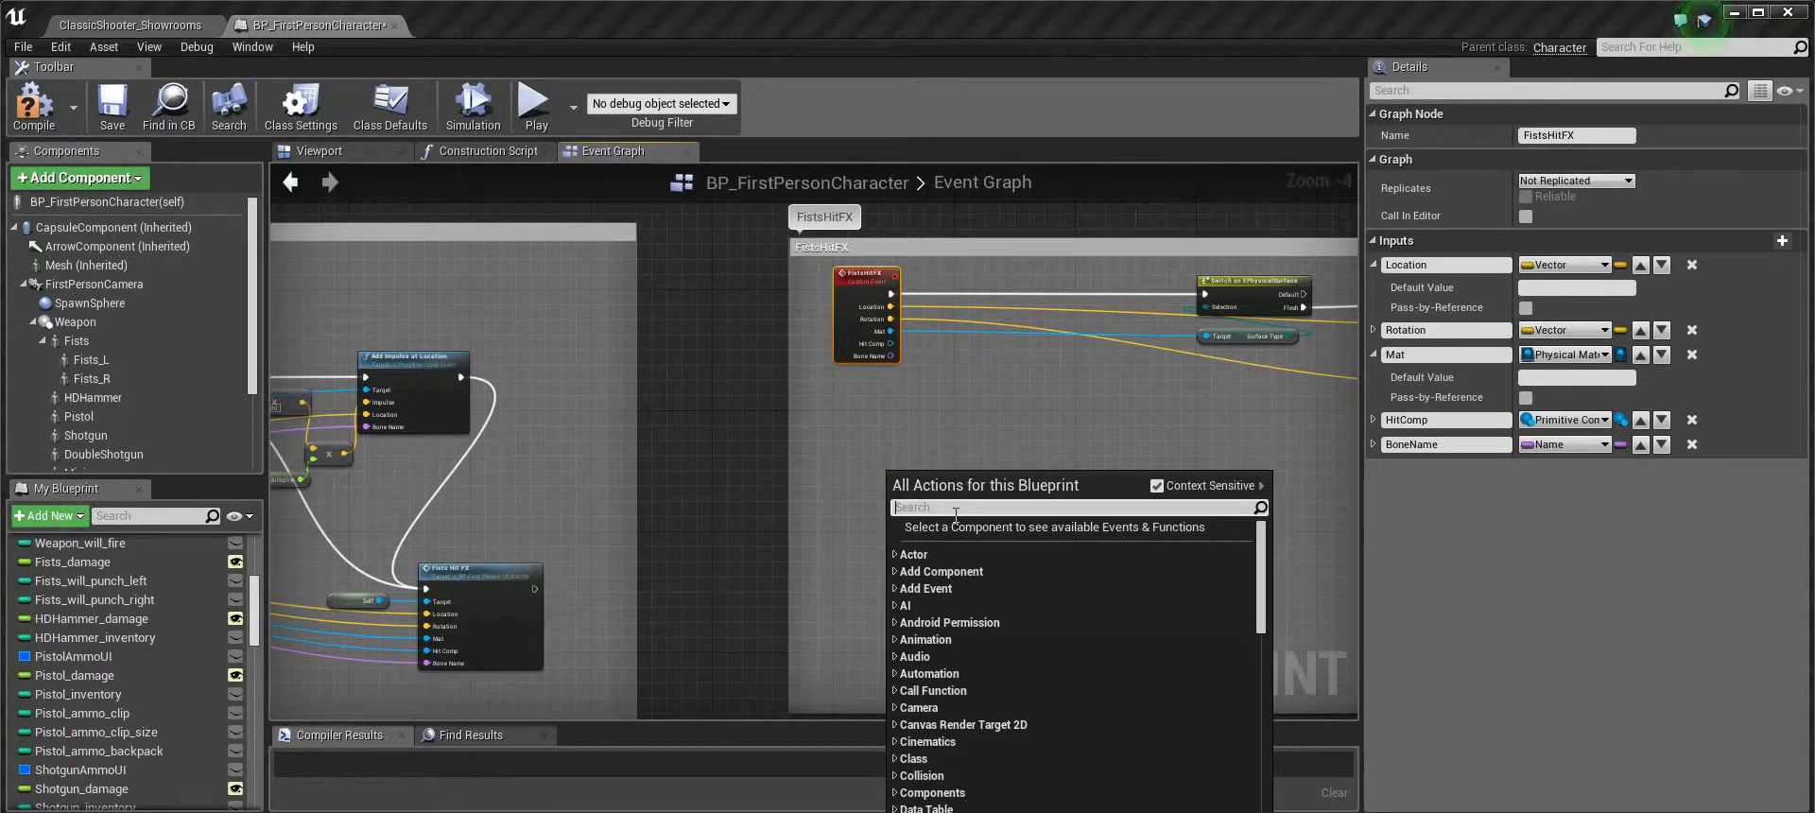
text(add cust)
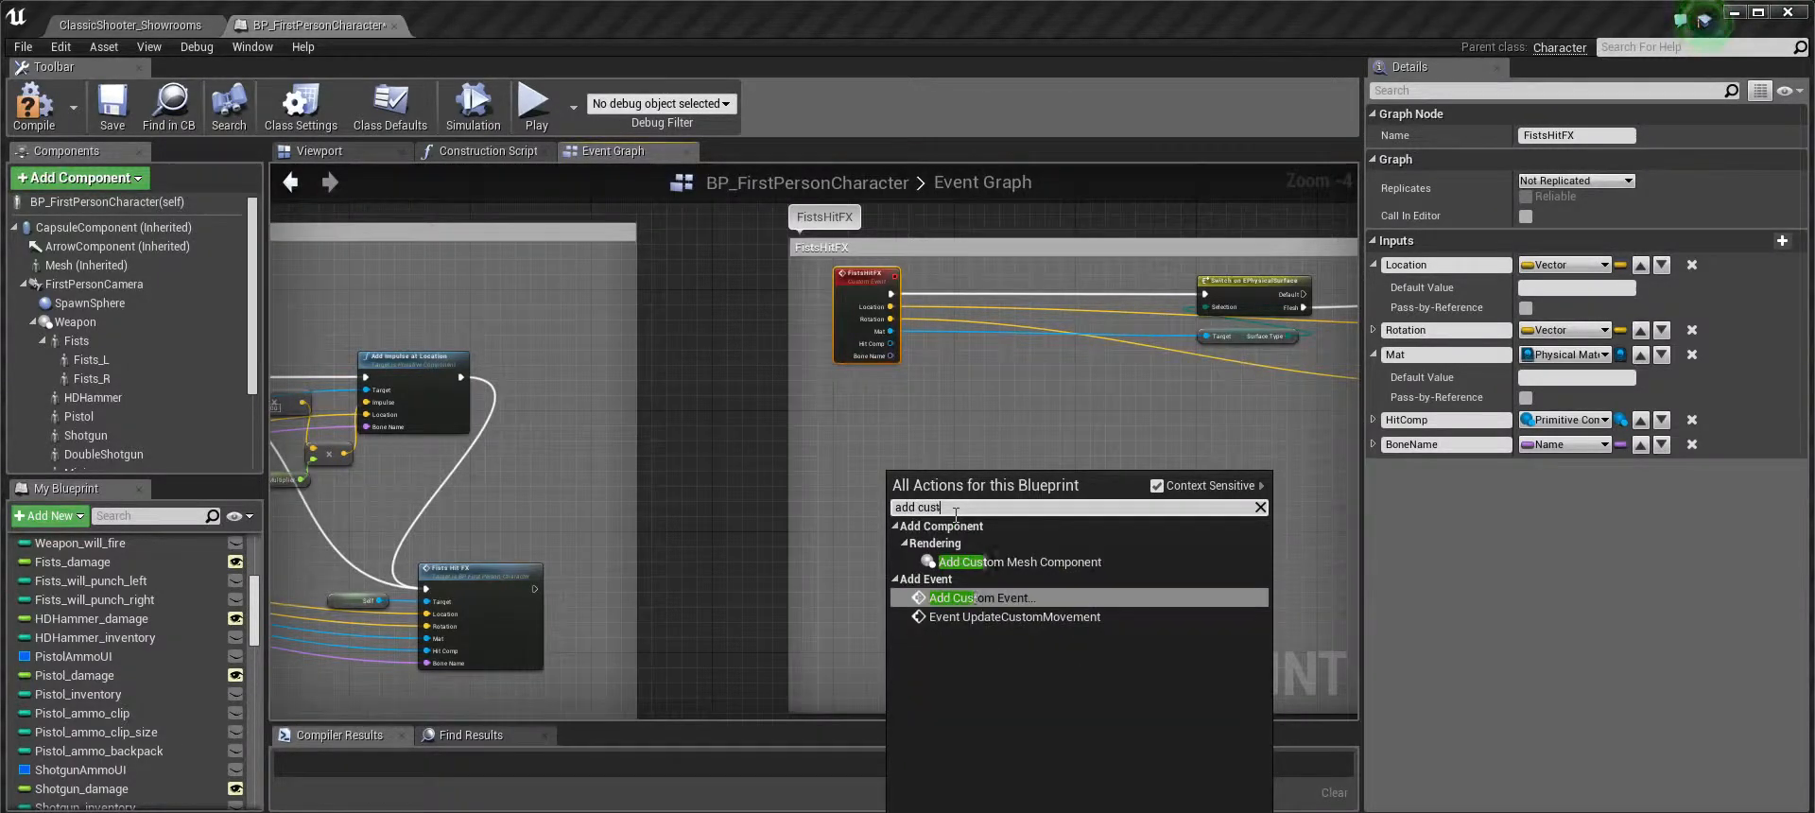
text(om eve)
click(998, 541)
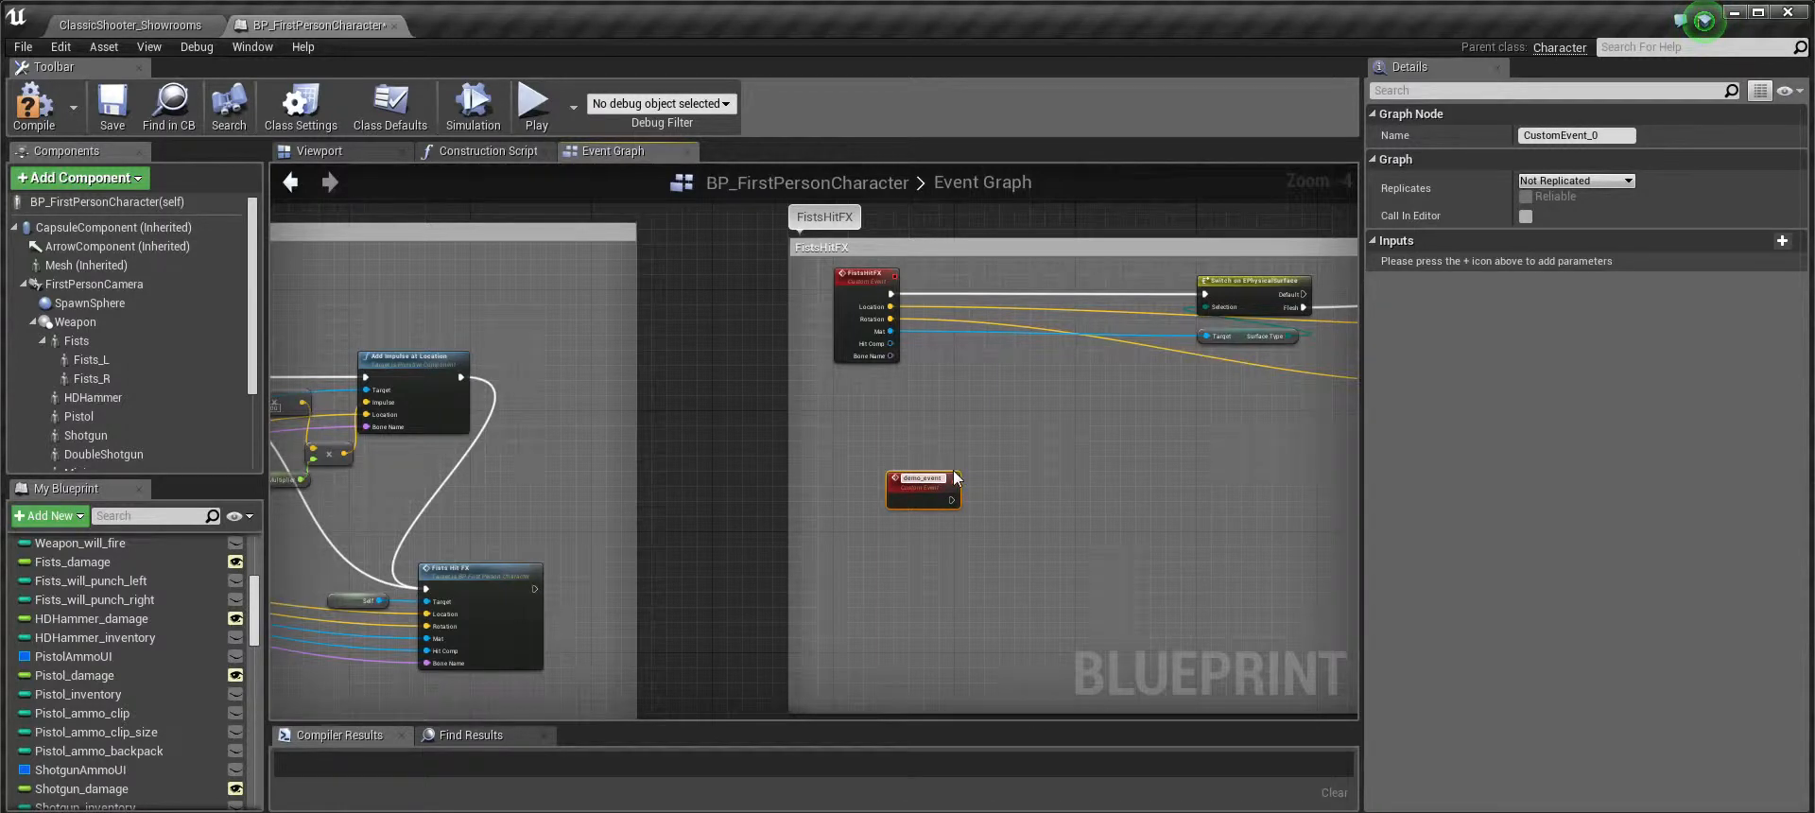
key(Return)
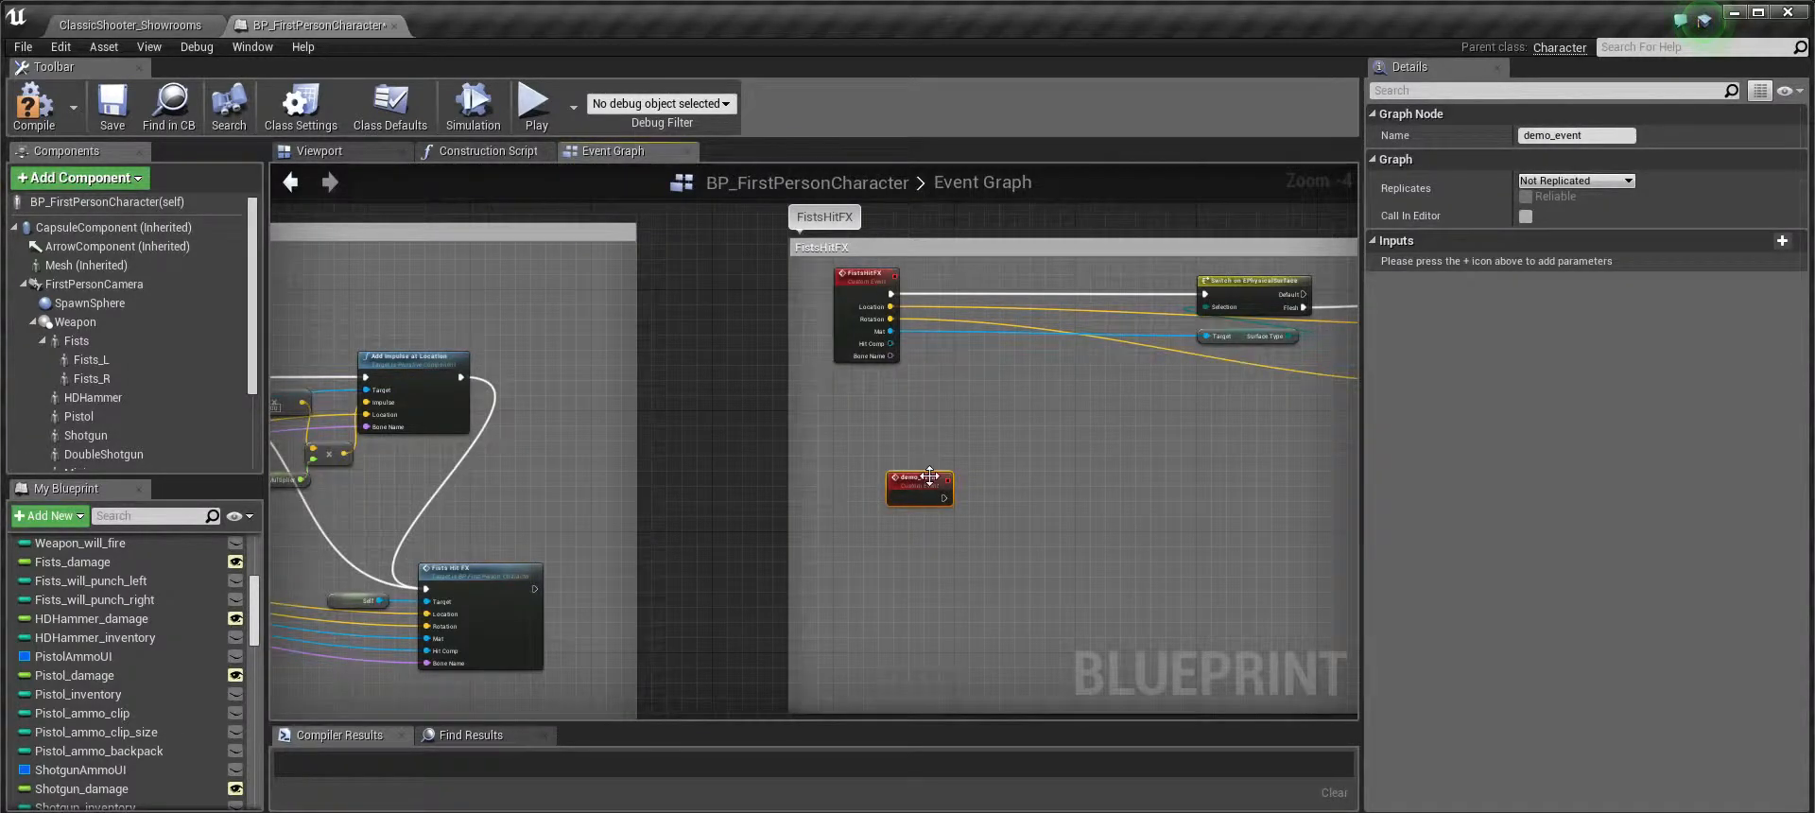
Add an input parameter of type Name to the demo_event custom event
double_click(928, 477)
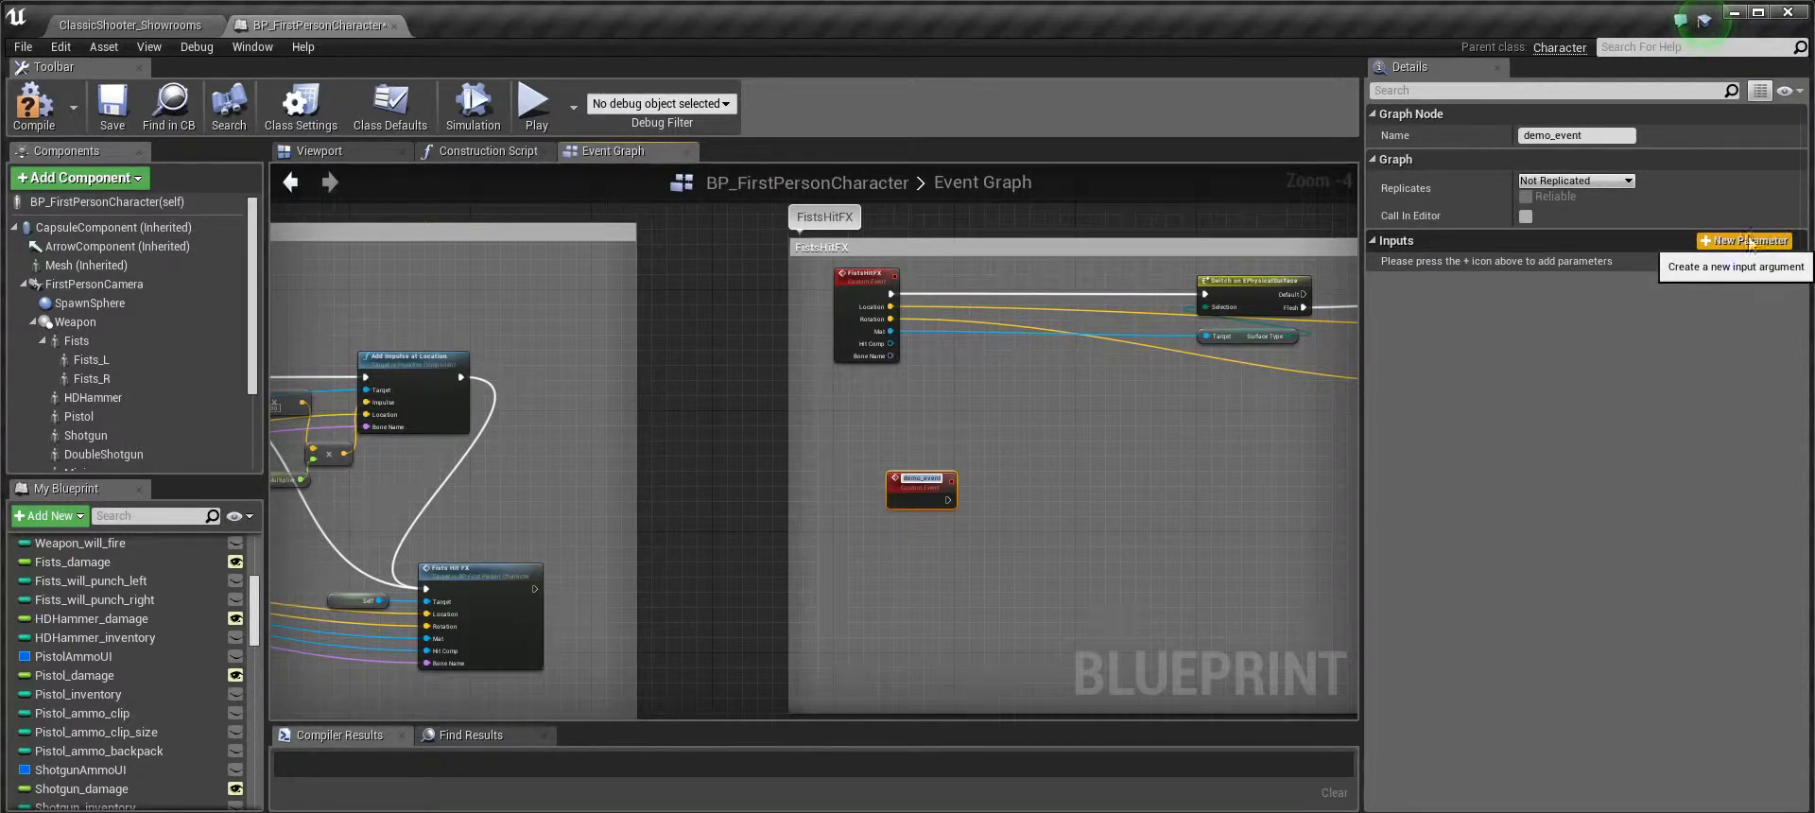
click(1730, 243)
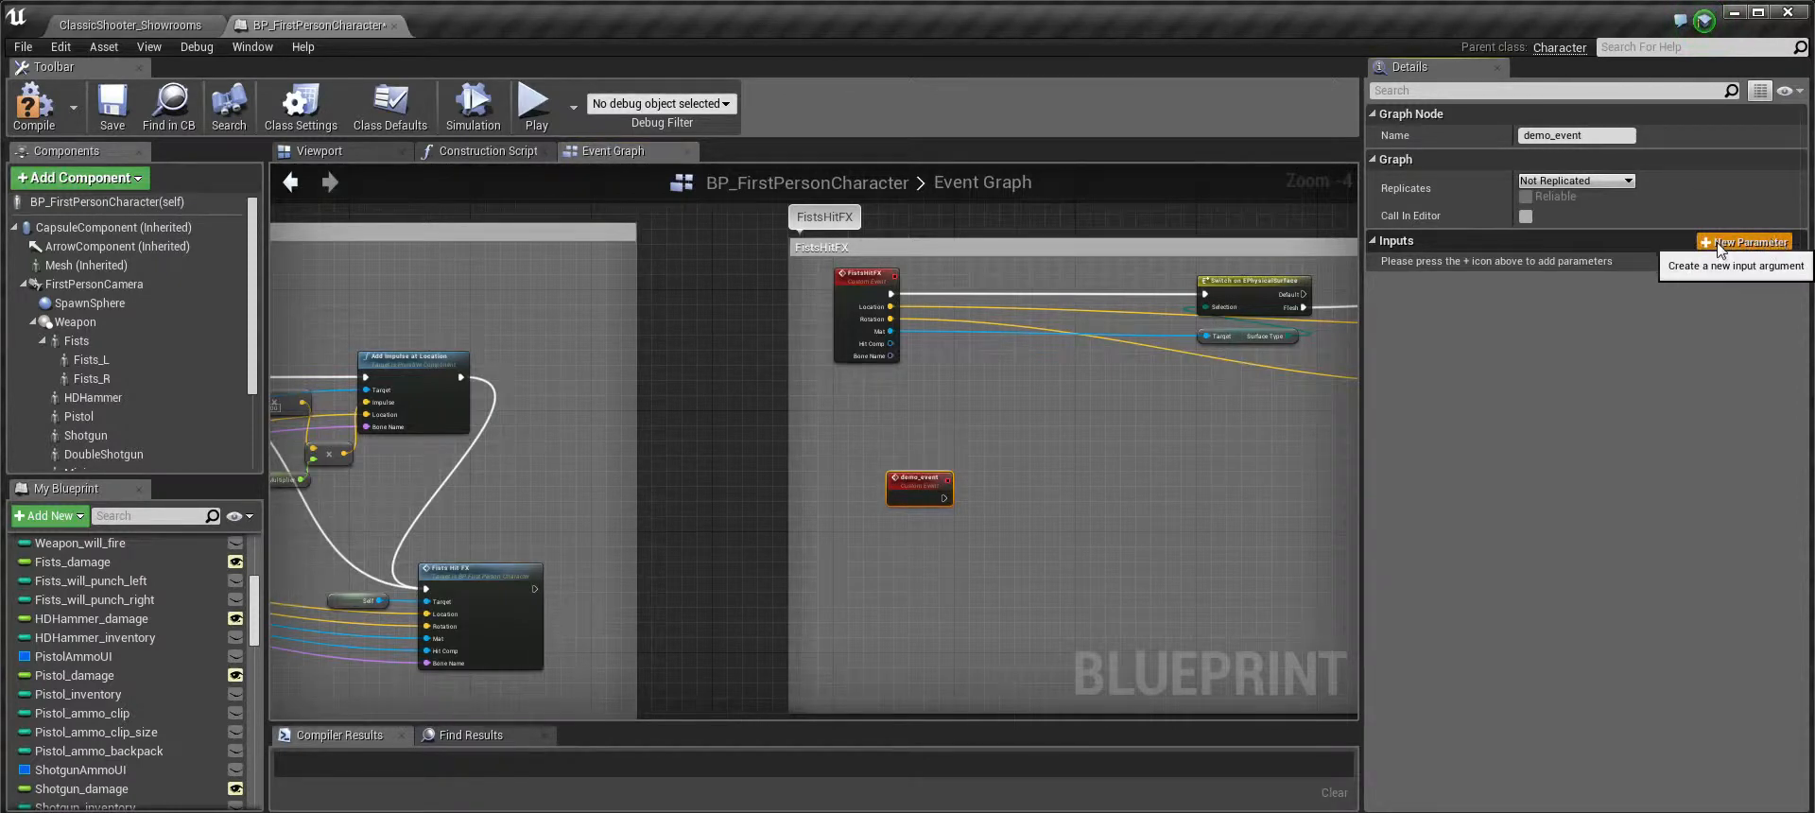
click(1754, 243)
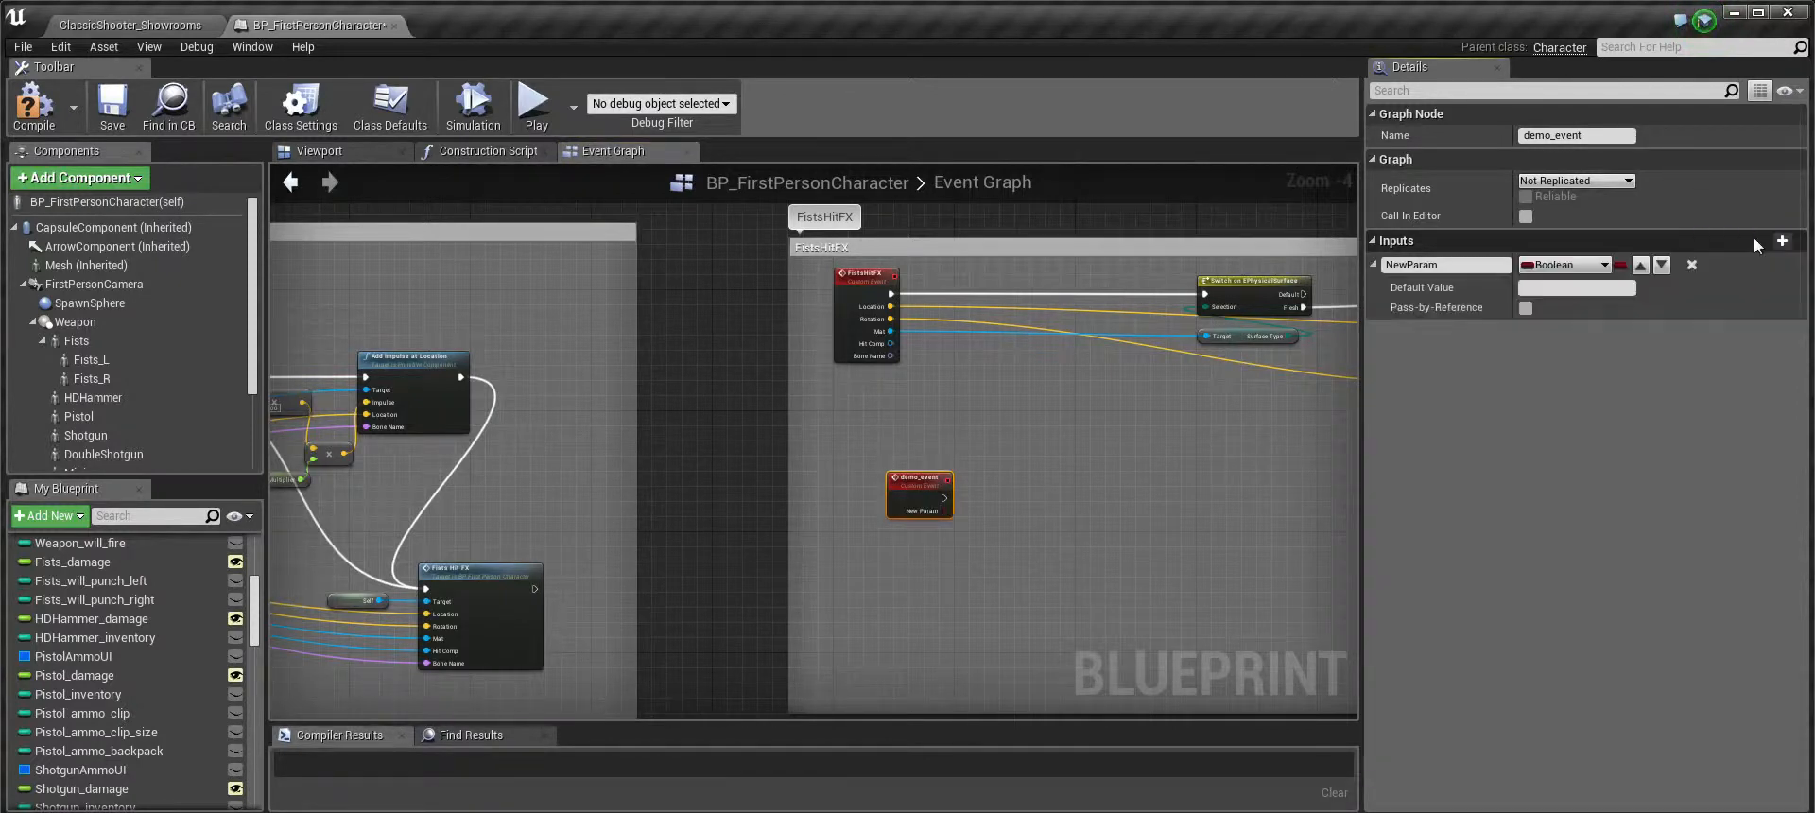
click(1593, 268)
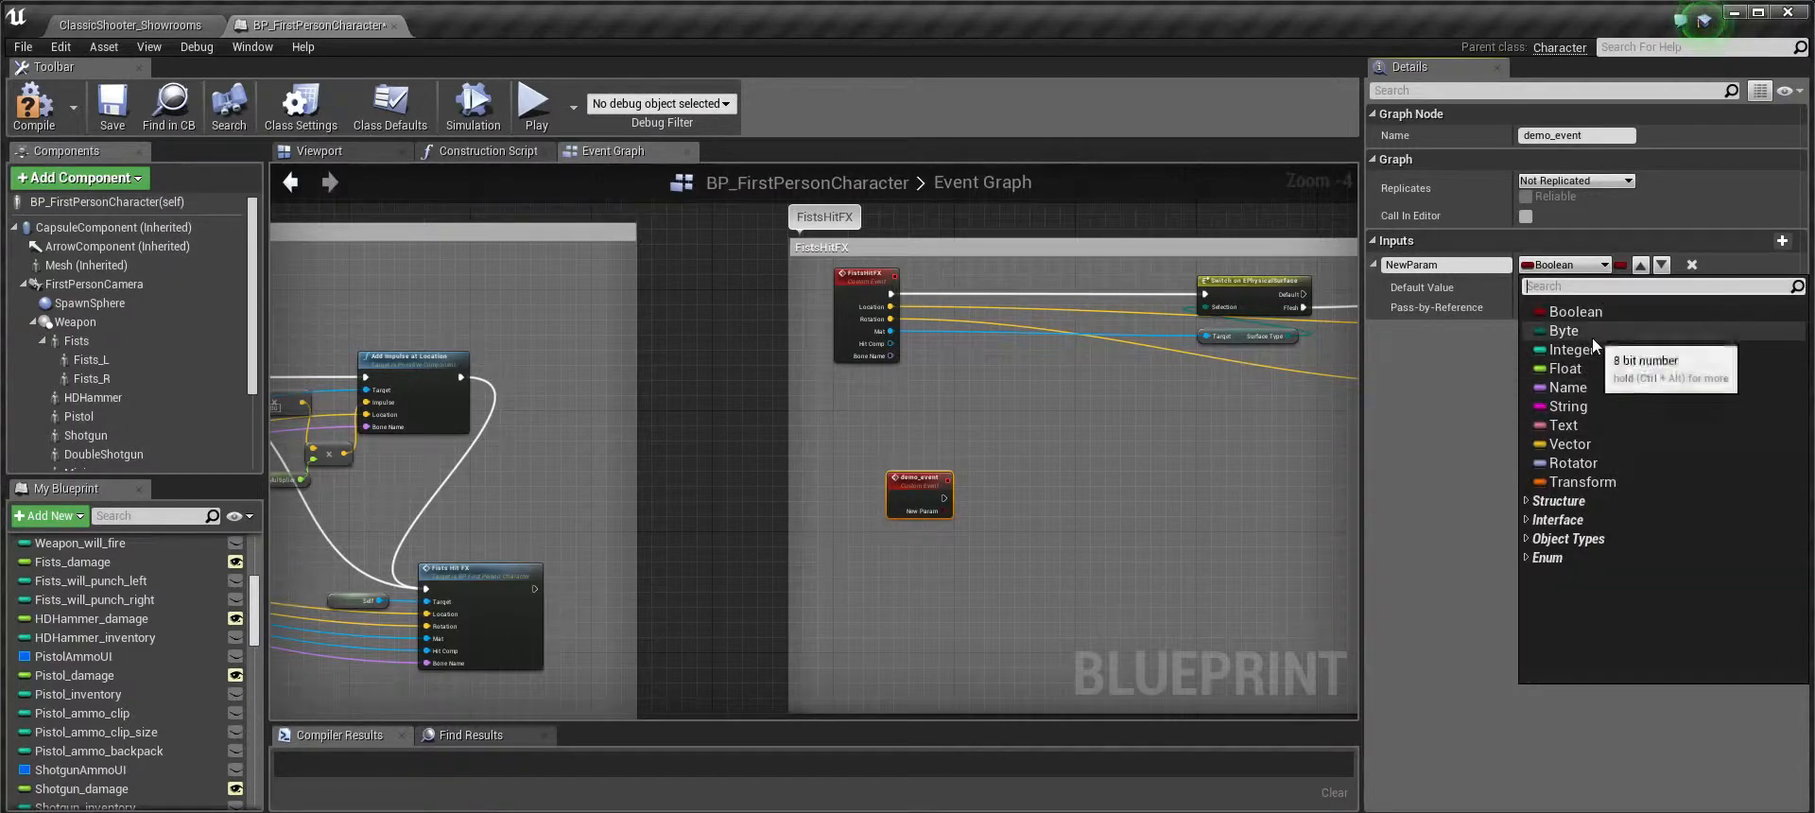
click(1595, 383)
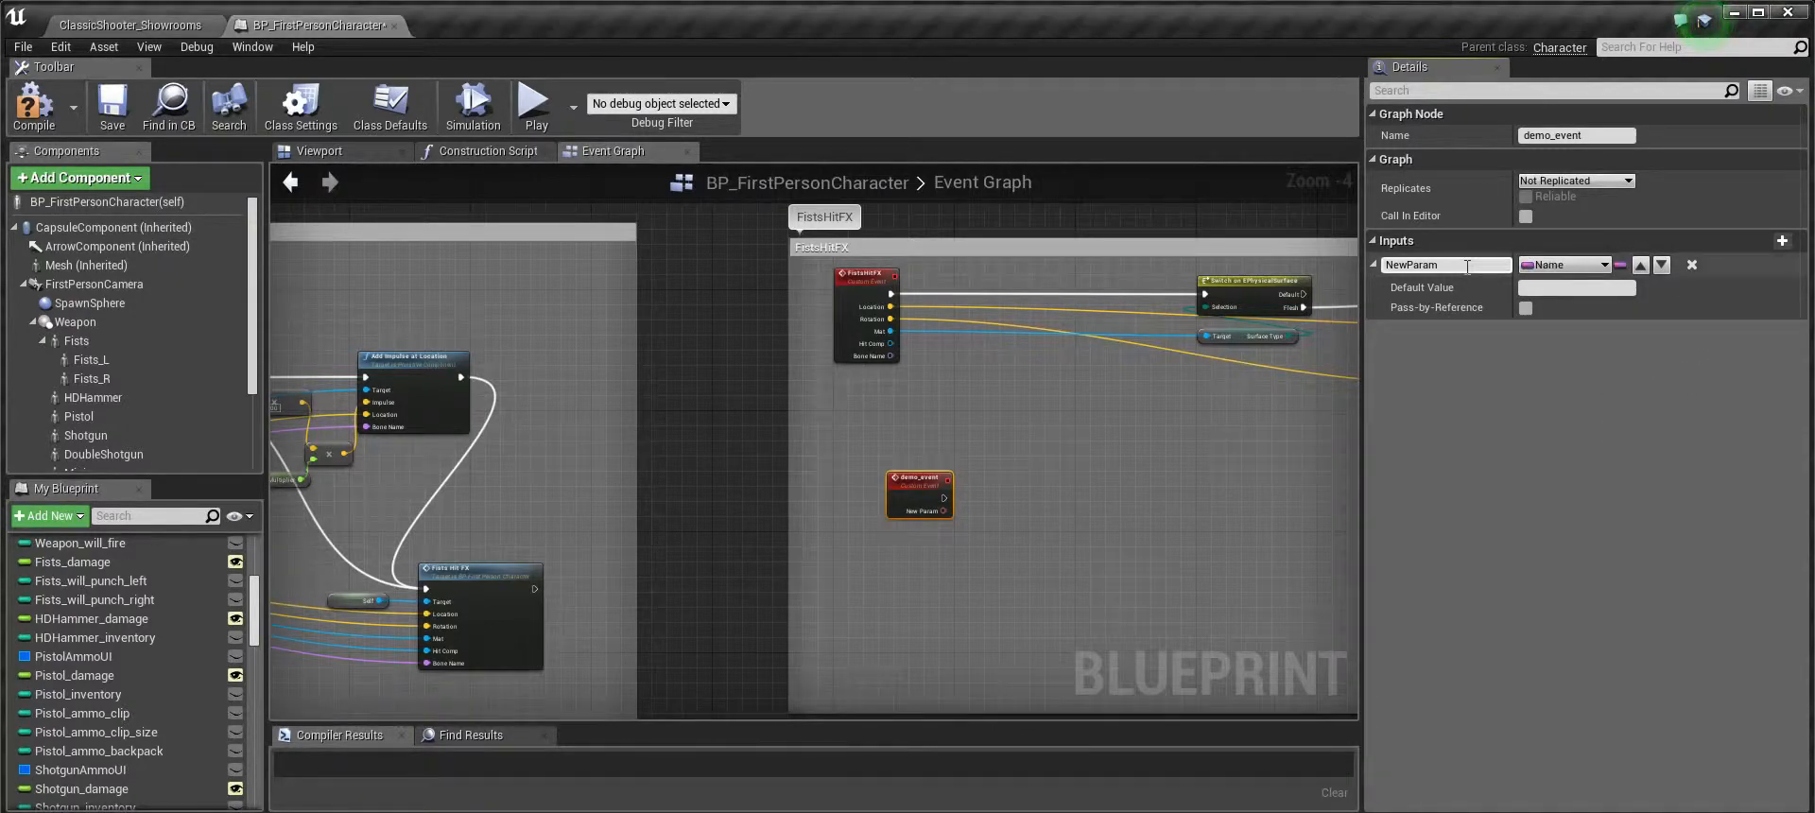
Rename the demo_event custom event's Name input parameter to BoneName
drag(1467, 266, 1380, 267)
text(BoneName)
key(Return)
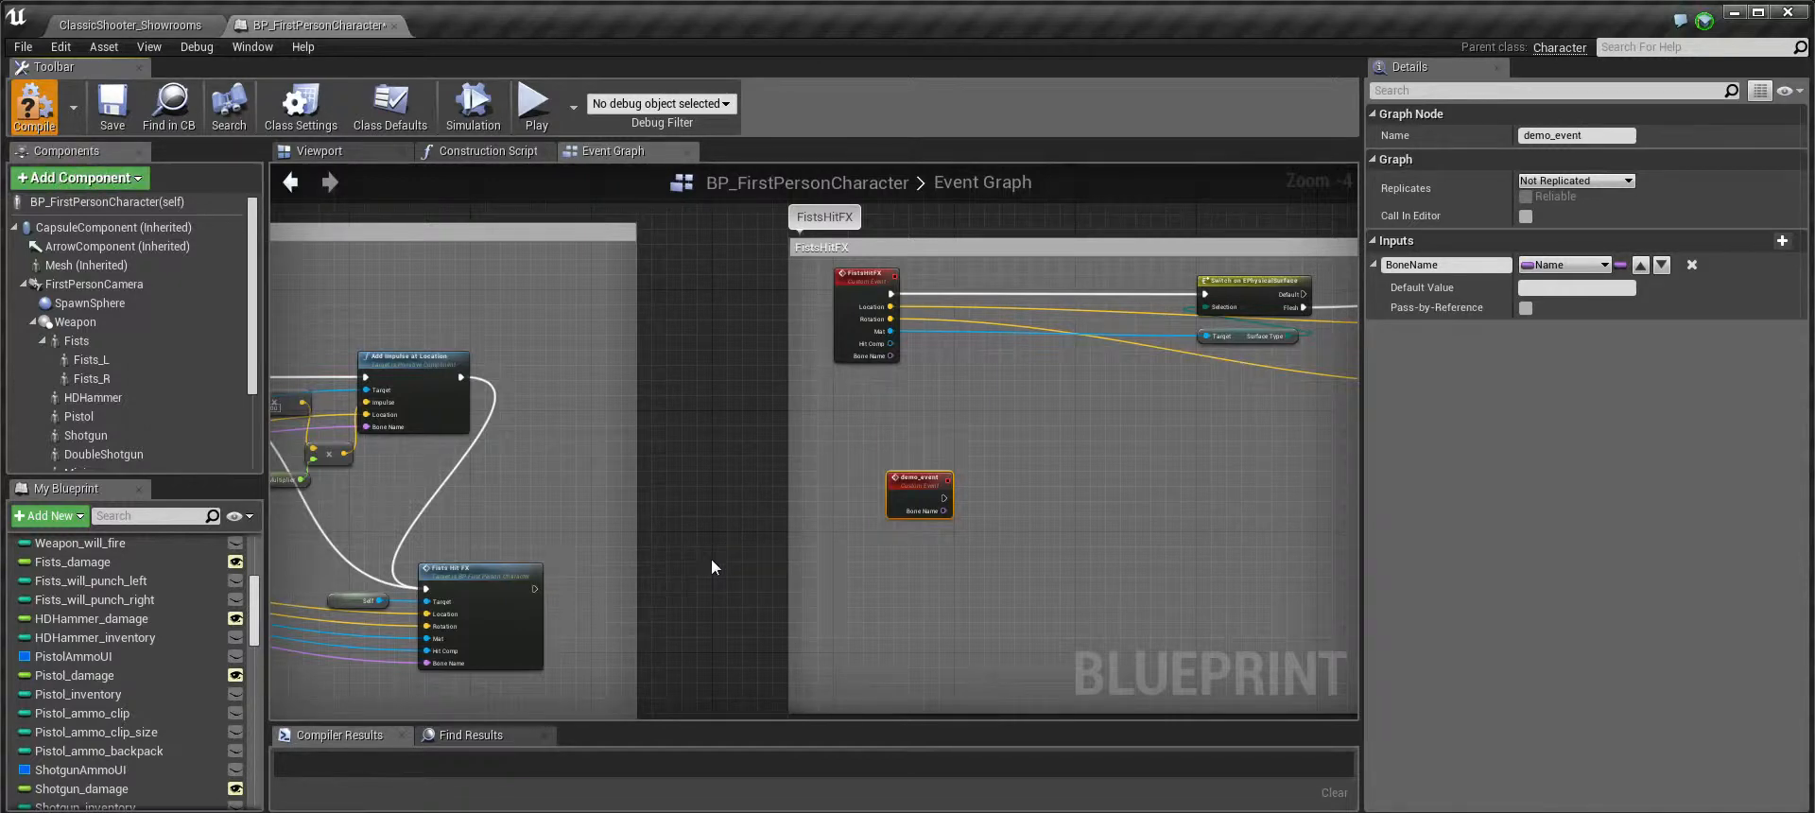
Add a Demo Event function call node near the Fists Hit FX node and inspect its Bone Name input
right_drag(722, 570, 817, 433)
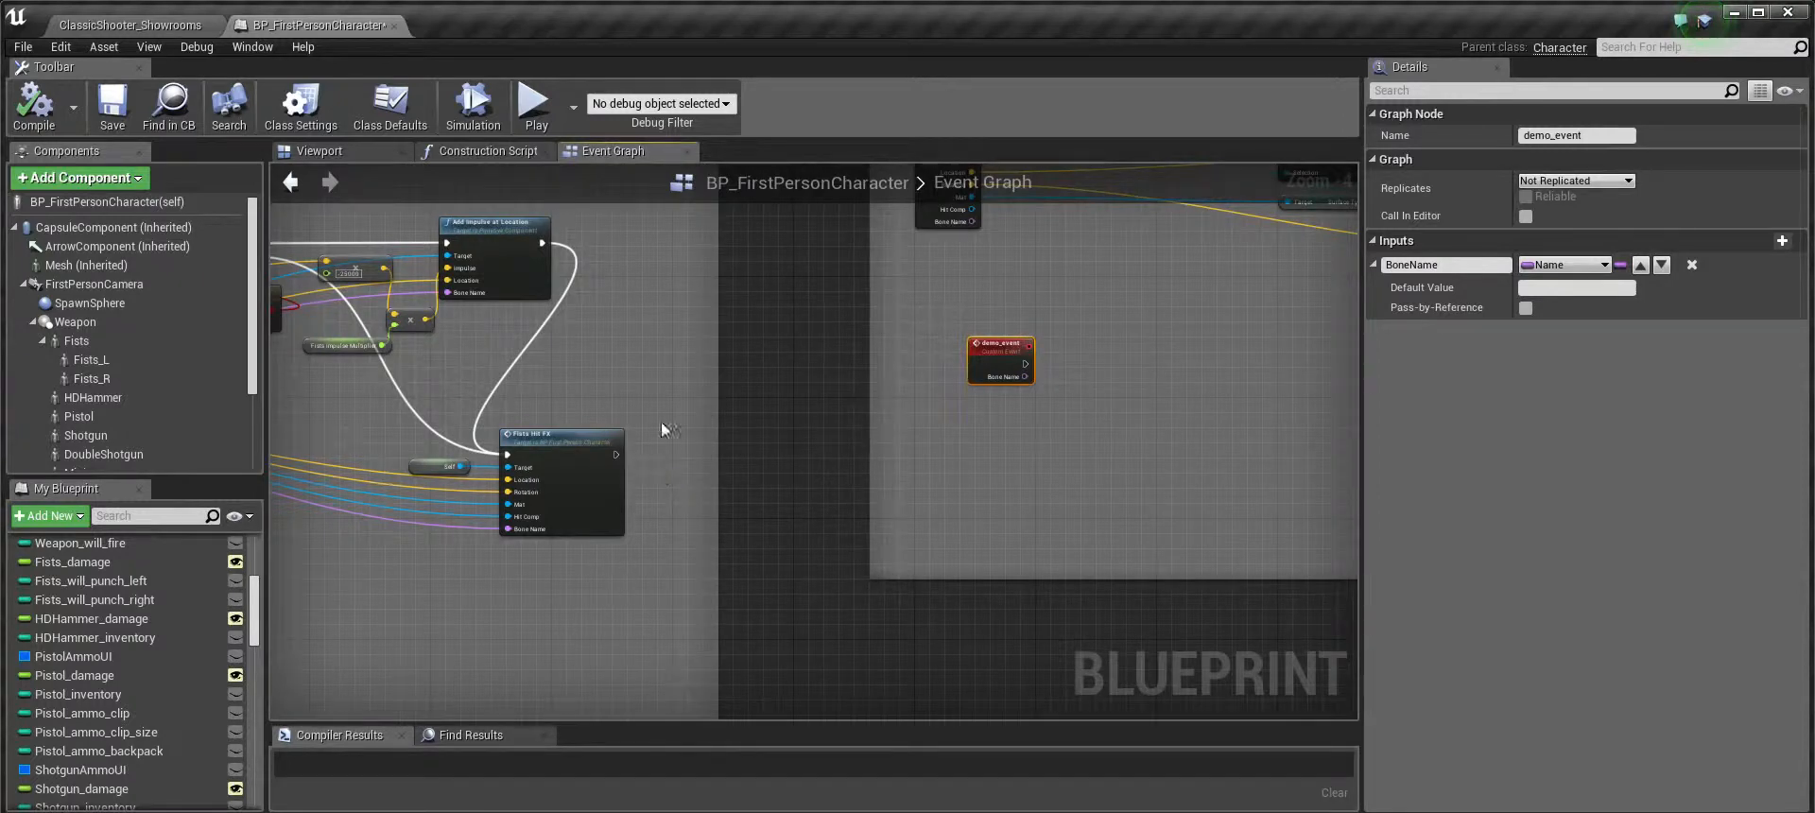
right_click(622, 334)
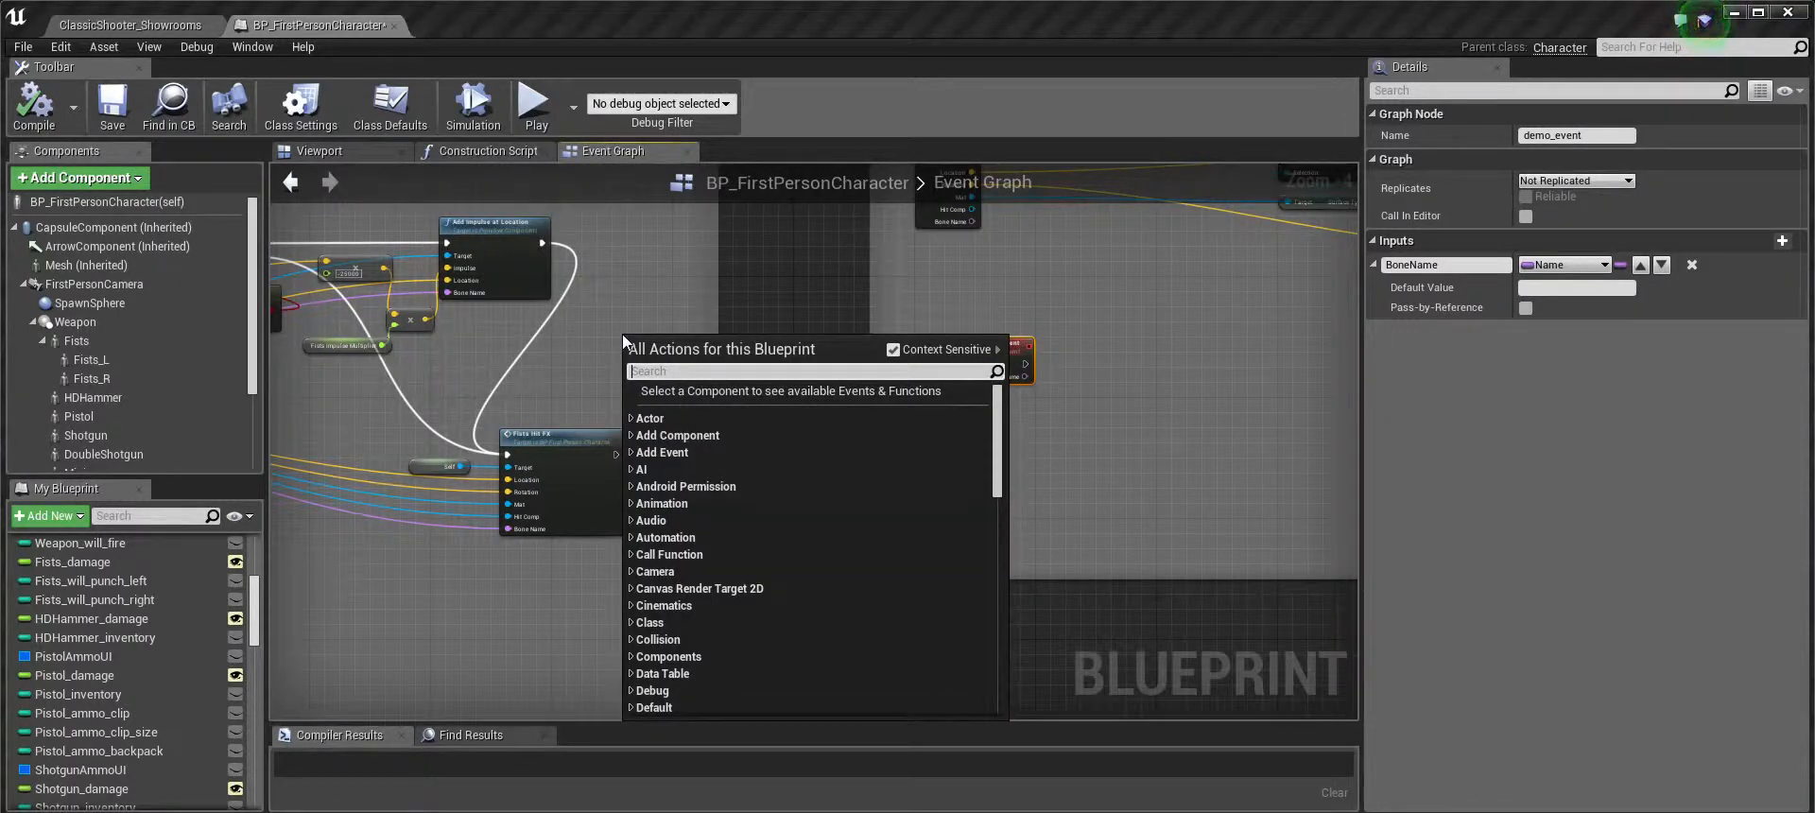
text(demo)
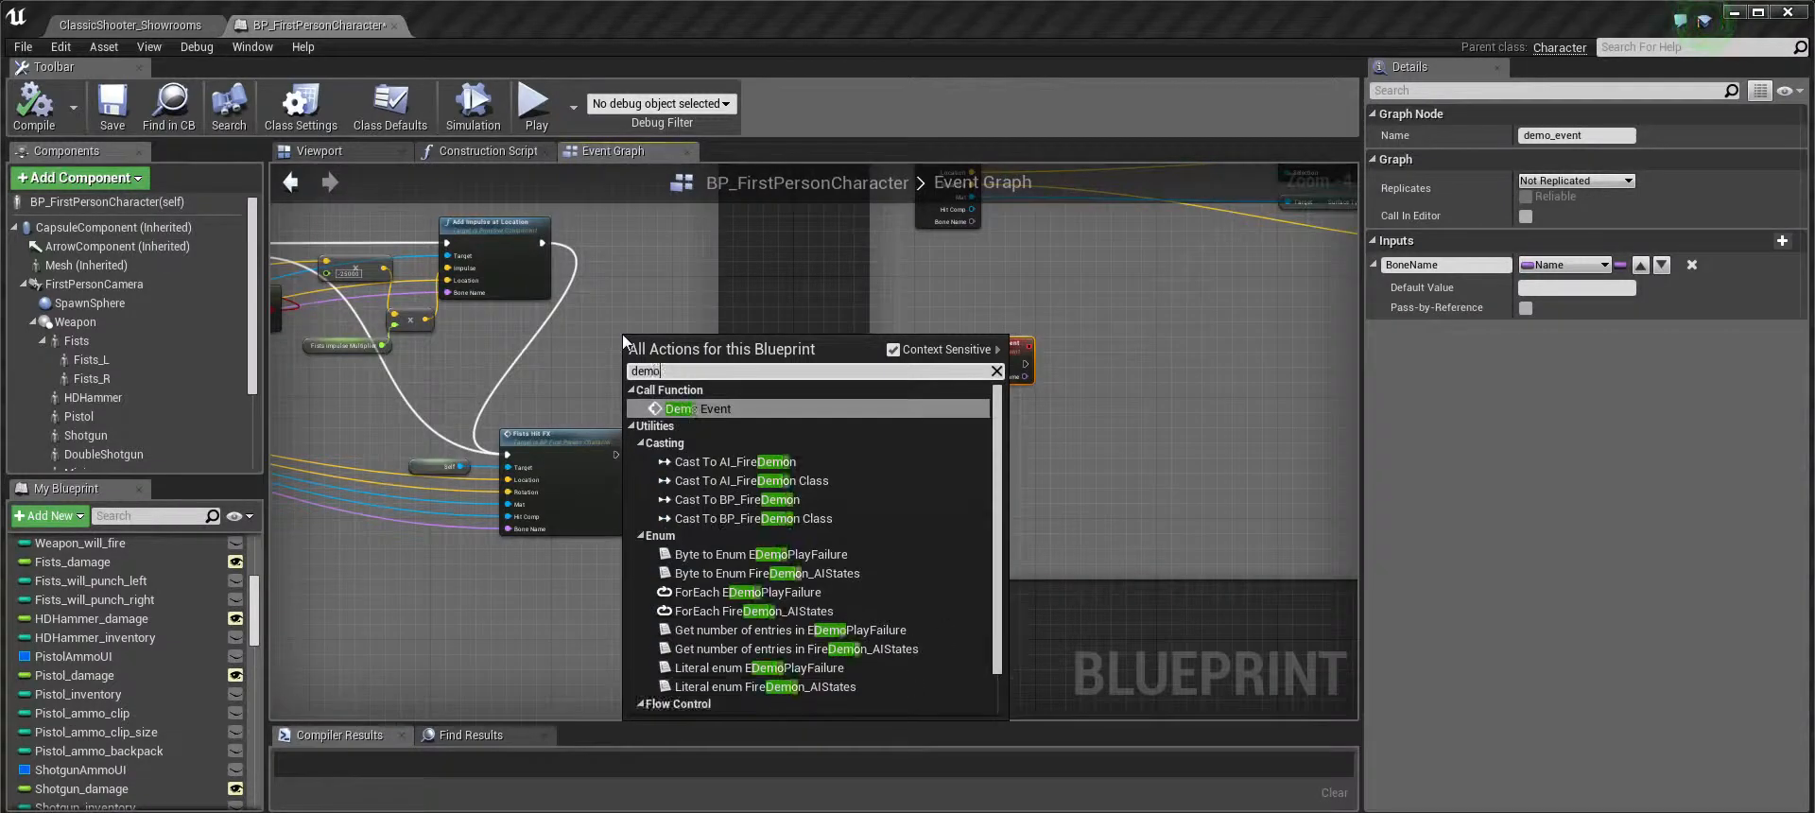
click(696, 408)
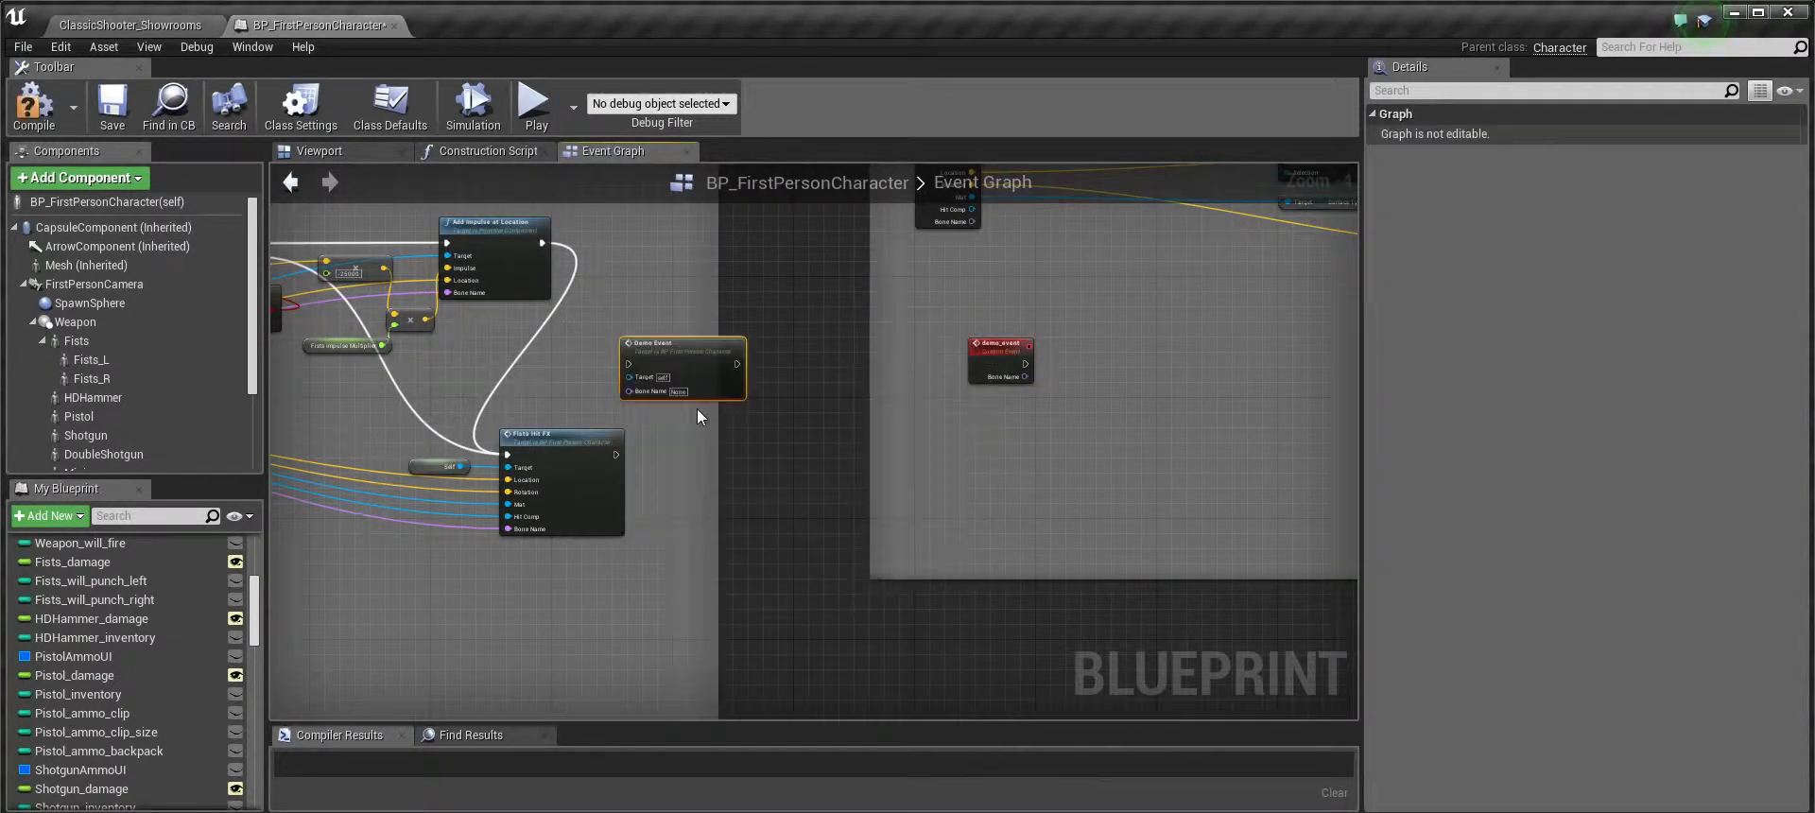
scroll(650, 394, up, 3)
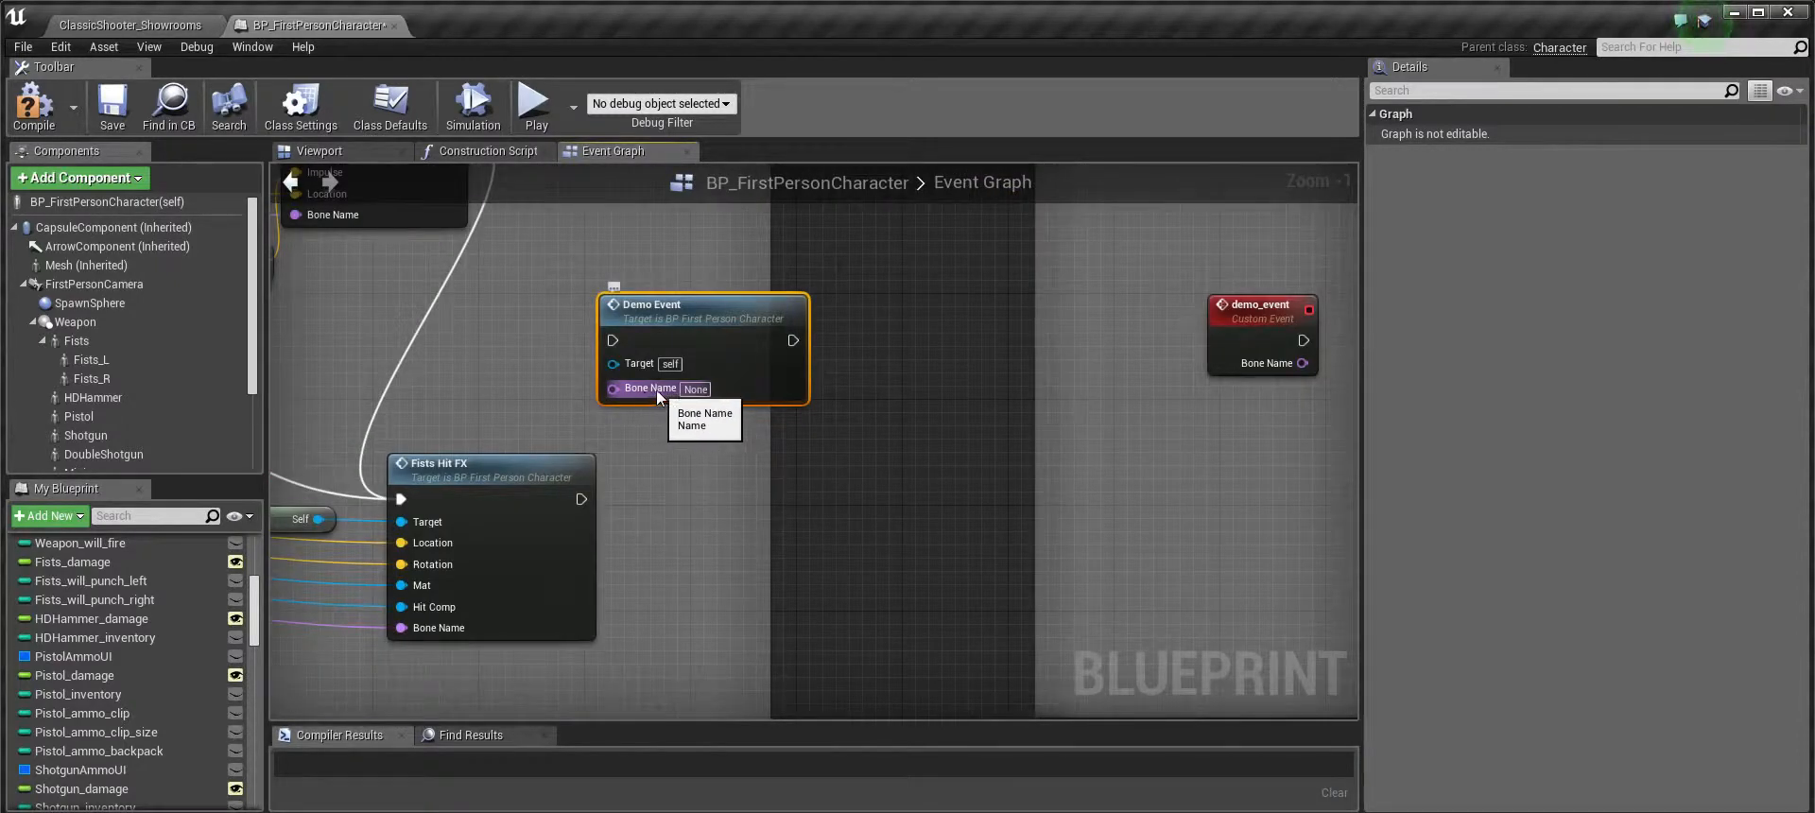
Examine how the Break Hit Result outputs feed the inputs of the Fists Hit FX call
scroll(663, 394, down, 3)
right_drag(675, 443, 812, 392)
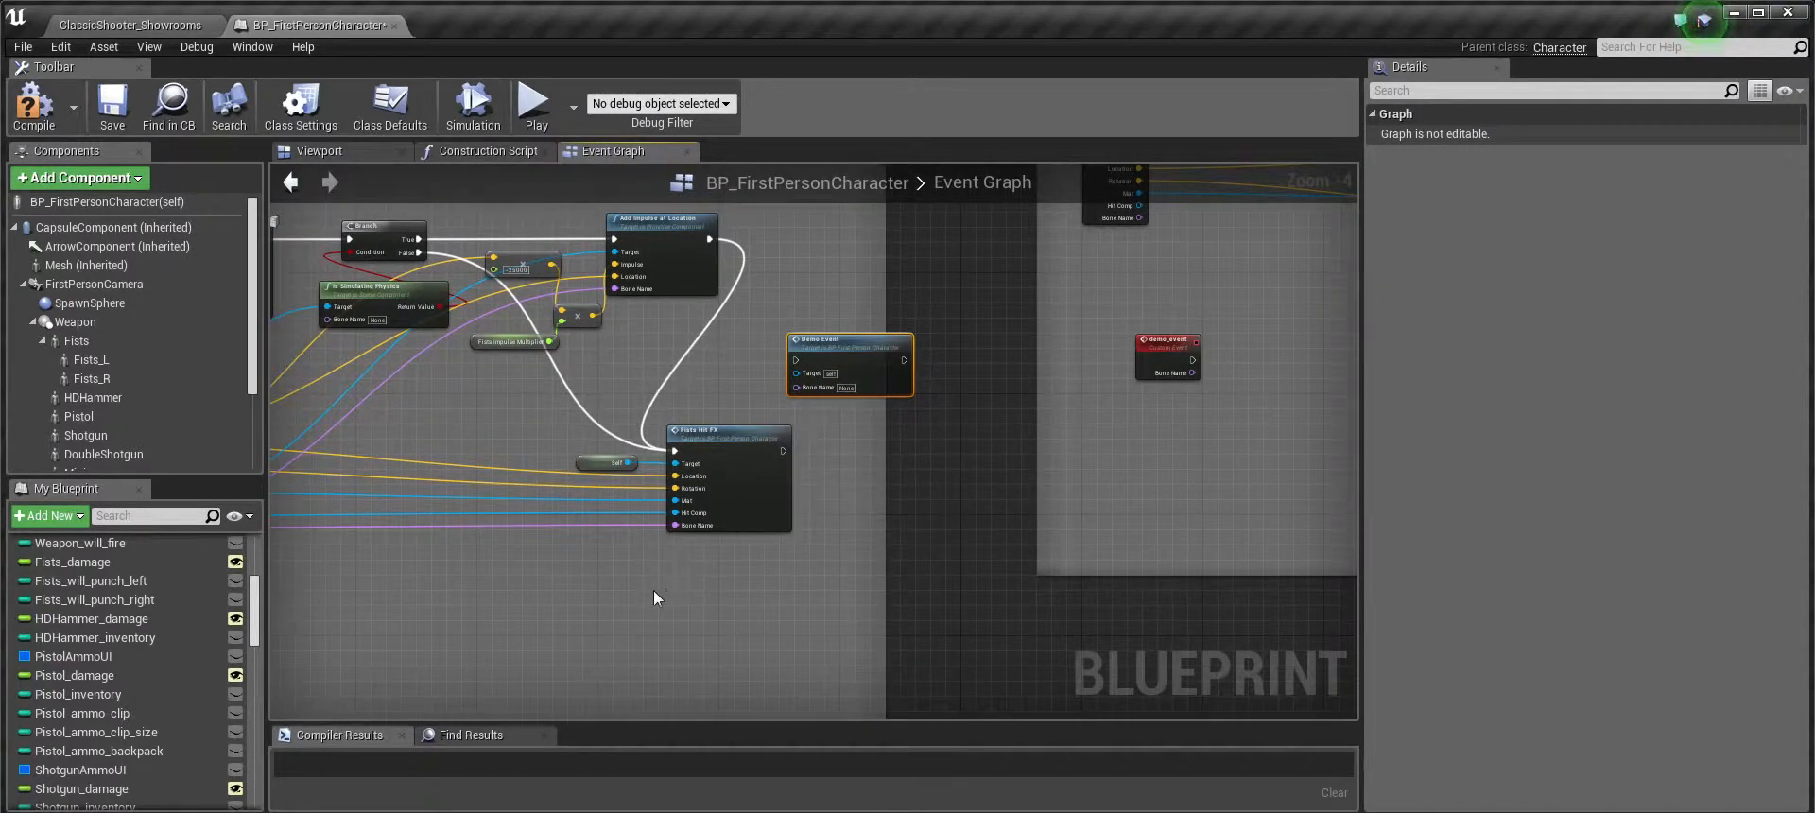
right_drag(654, 588, 1025, 518)
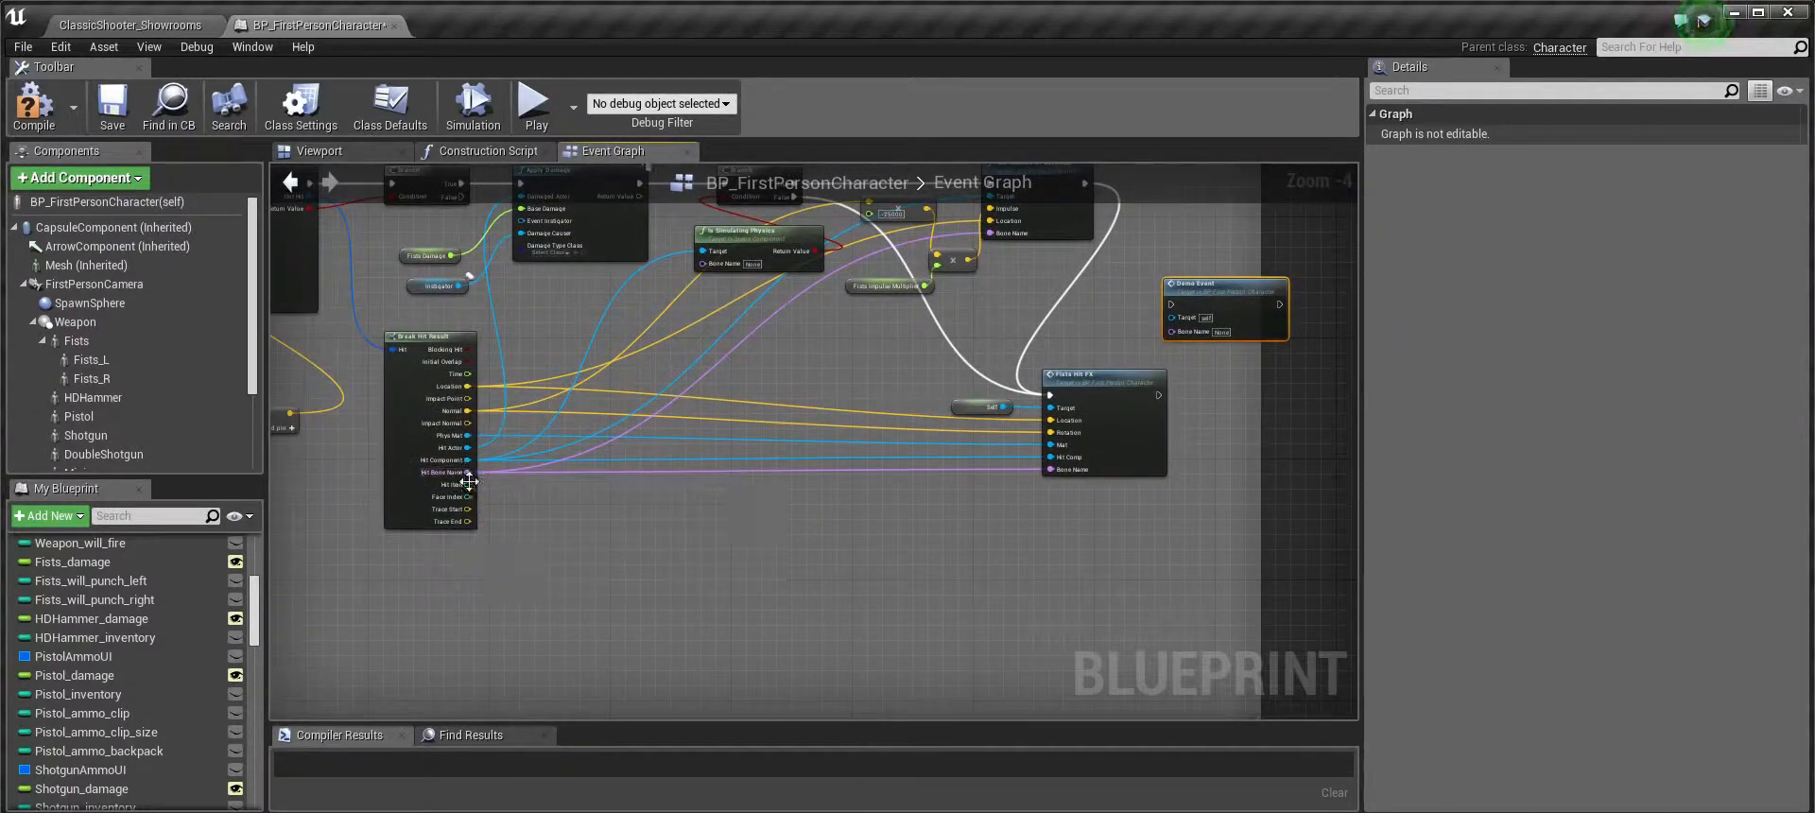
scroll(467, 471, up, 1)
scroll(467, 471, down, 2)
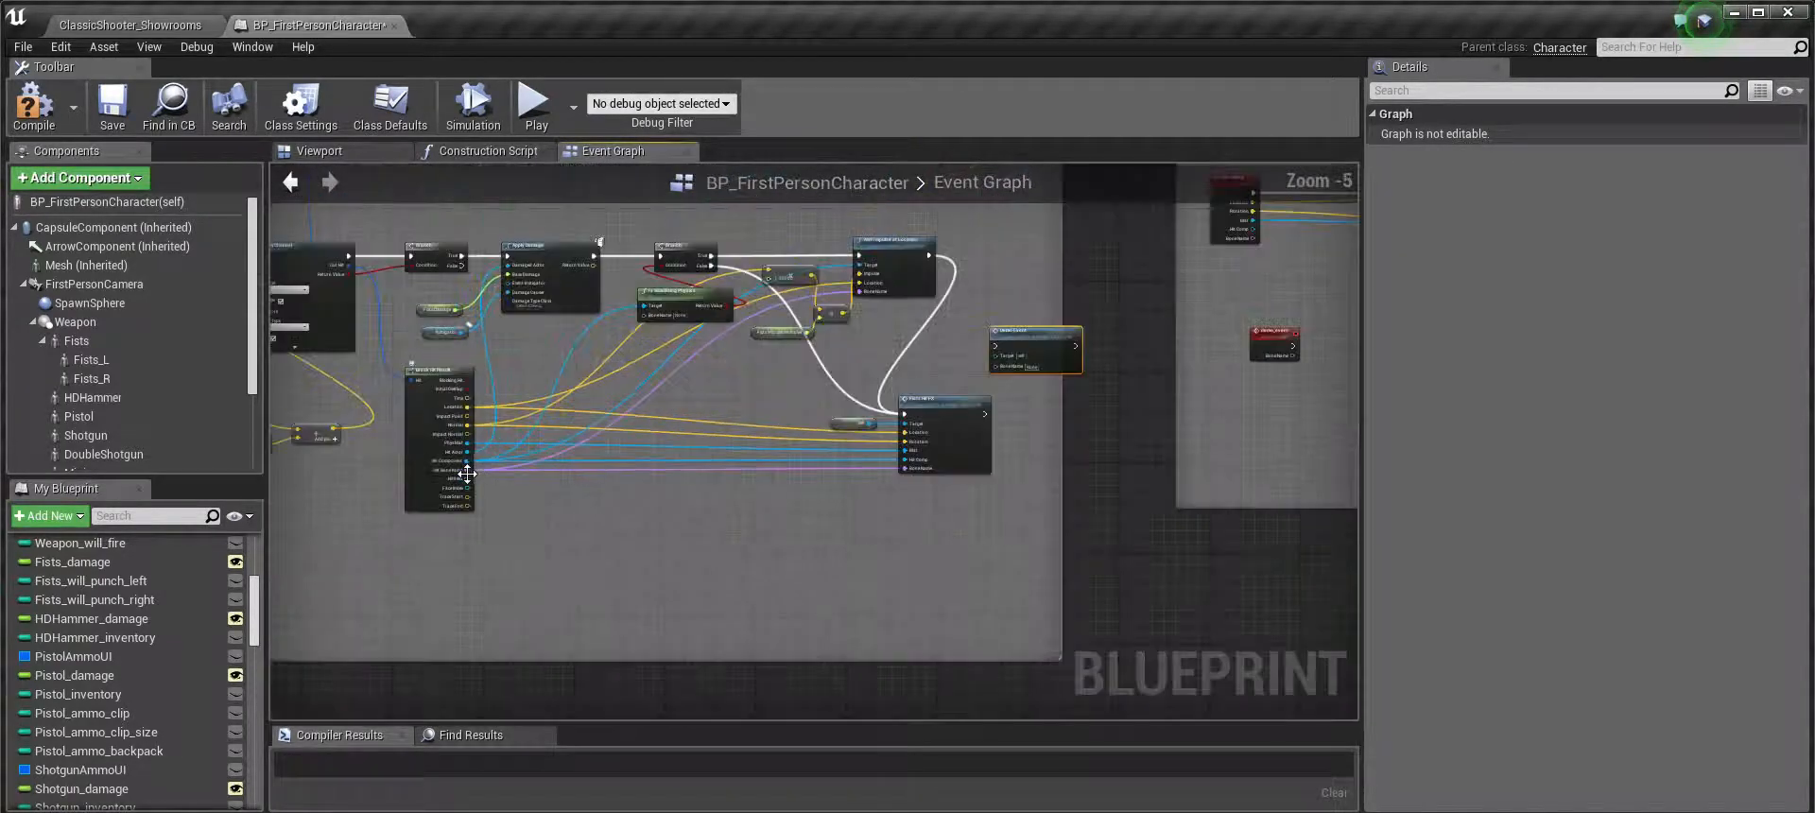
right_drag(1109, 544, 931, 600)
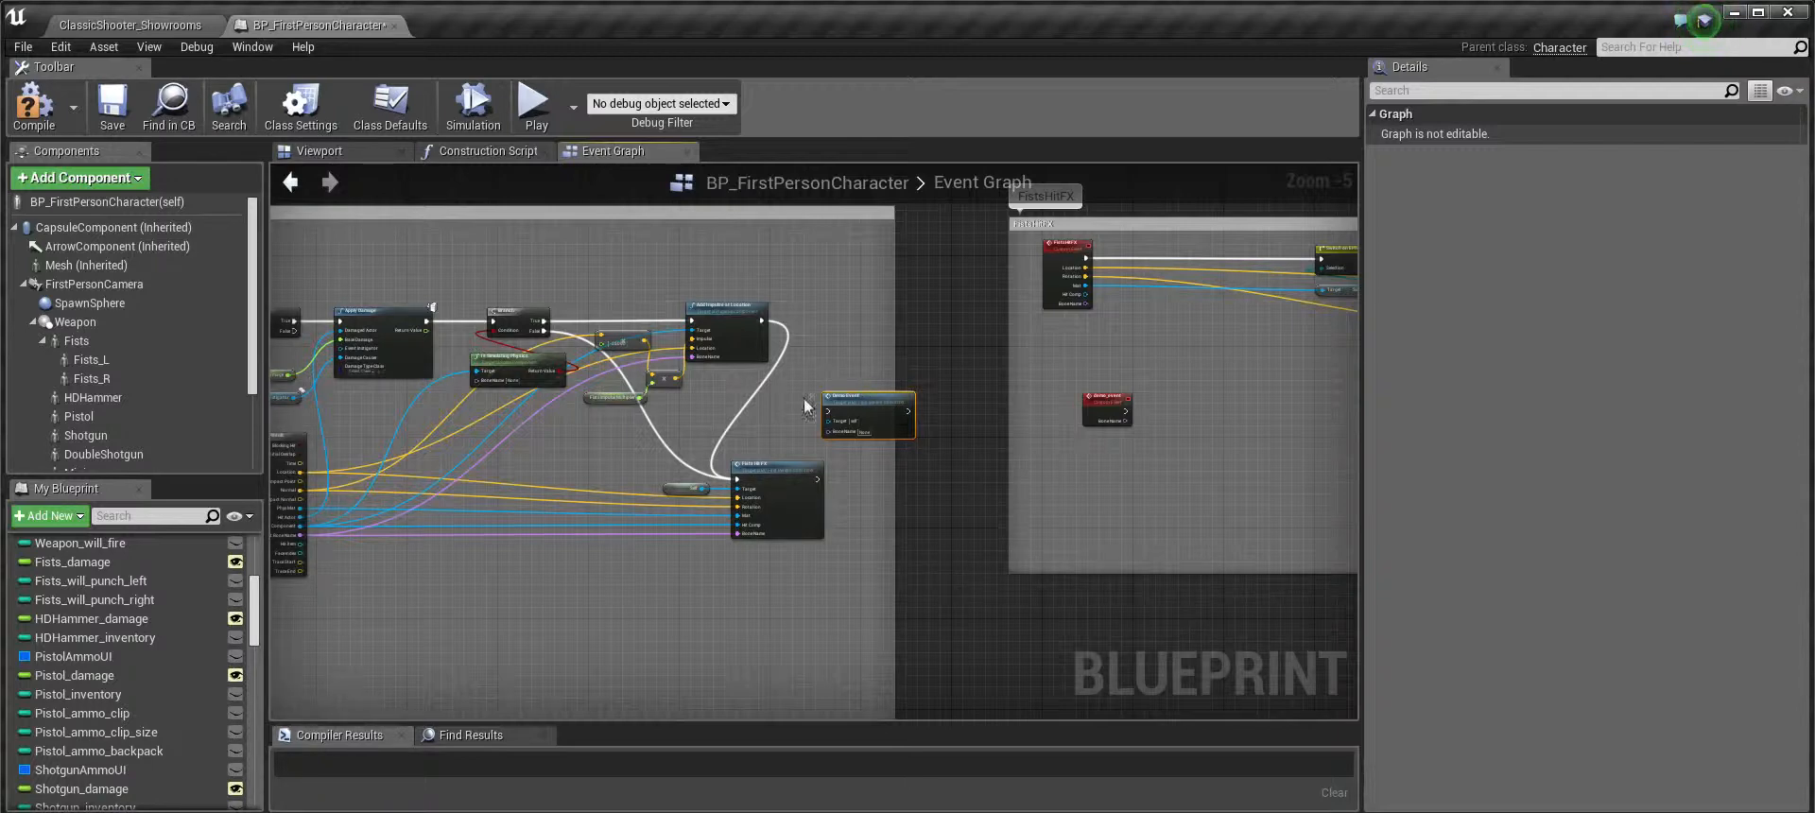
right_drag(609, 616, 710, 592)
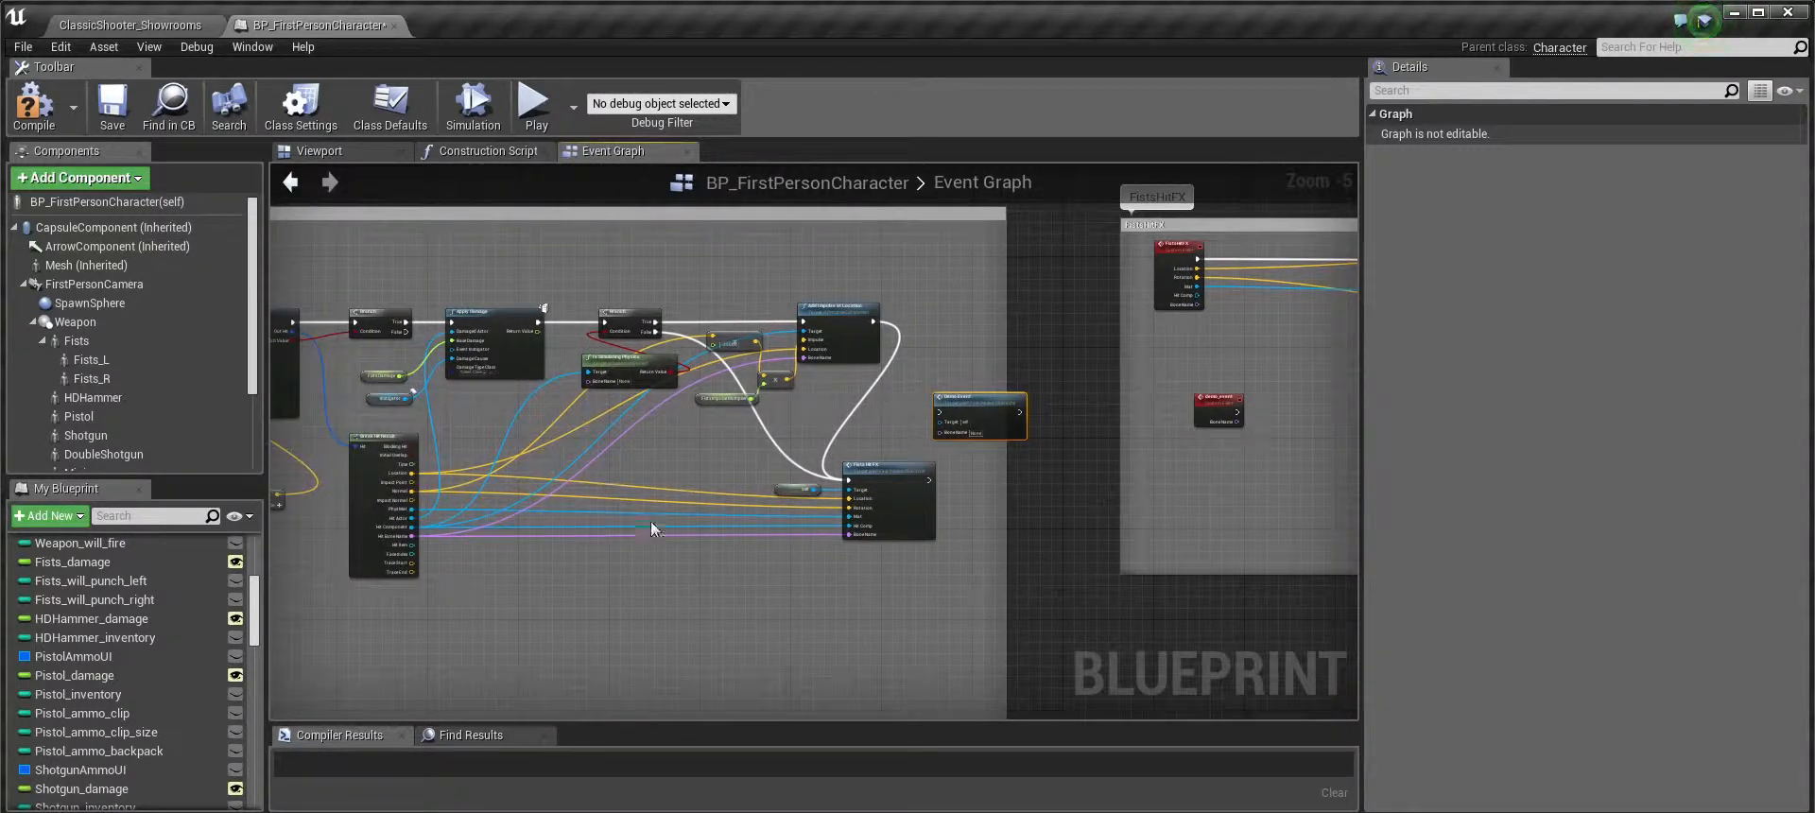
scroll(365, 435, up, 3)
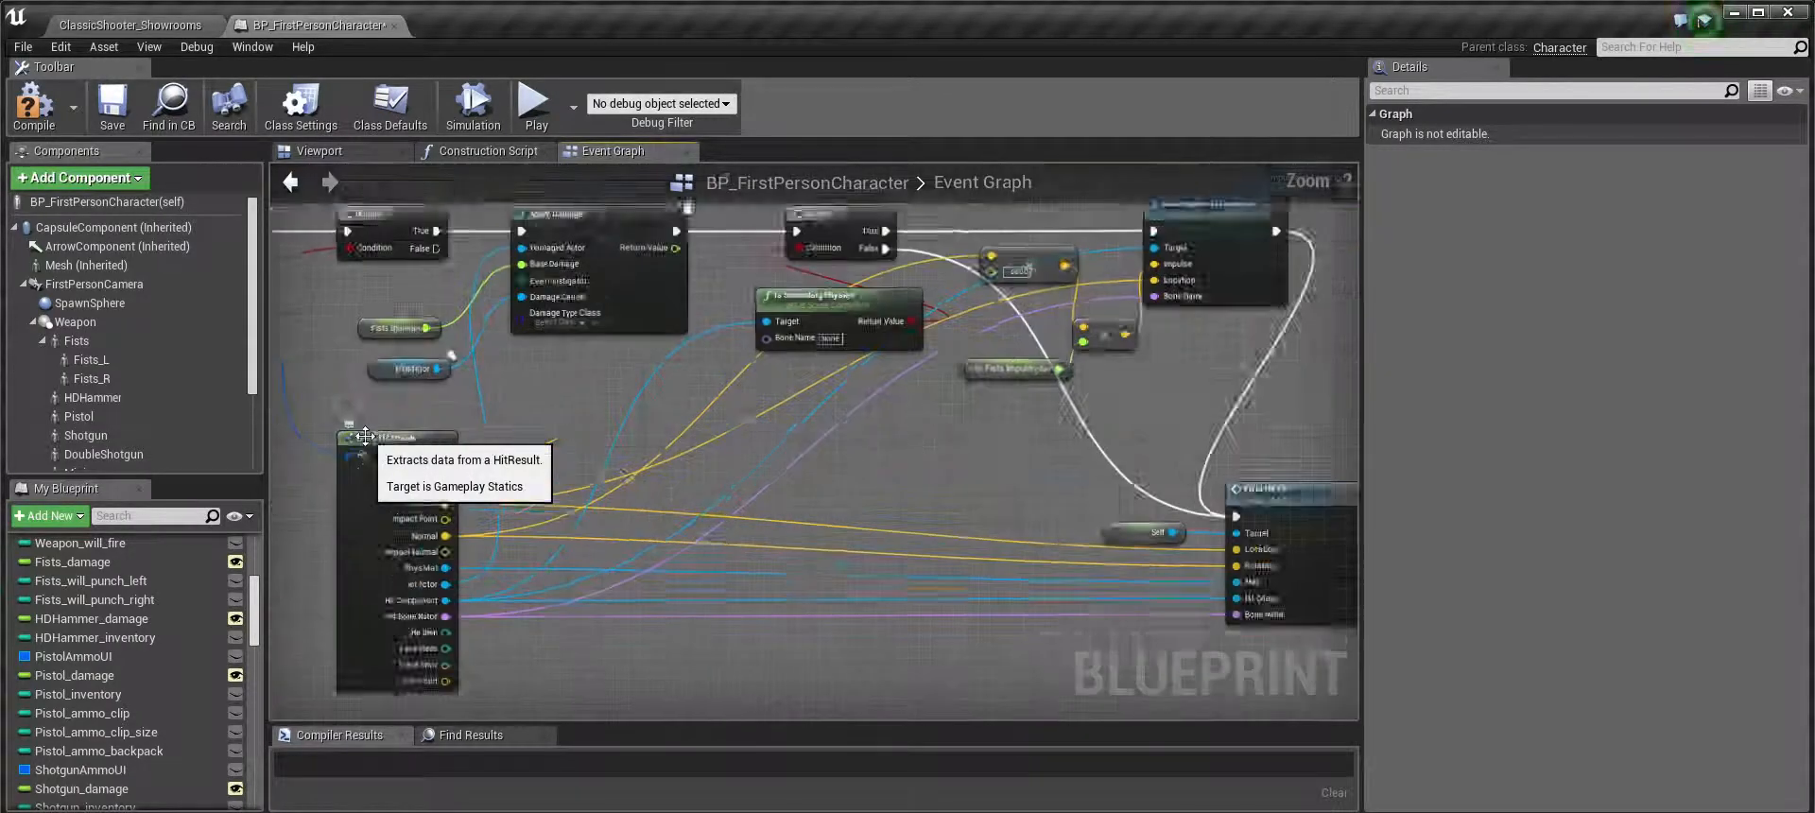
scroll(548, 460, down, 3)
Delete the Demo Event call node and the demo_event custom event from the graph
right_drag(781, 538, 496, 574)
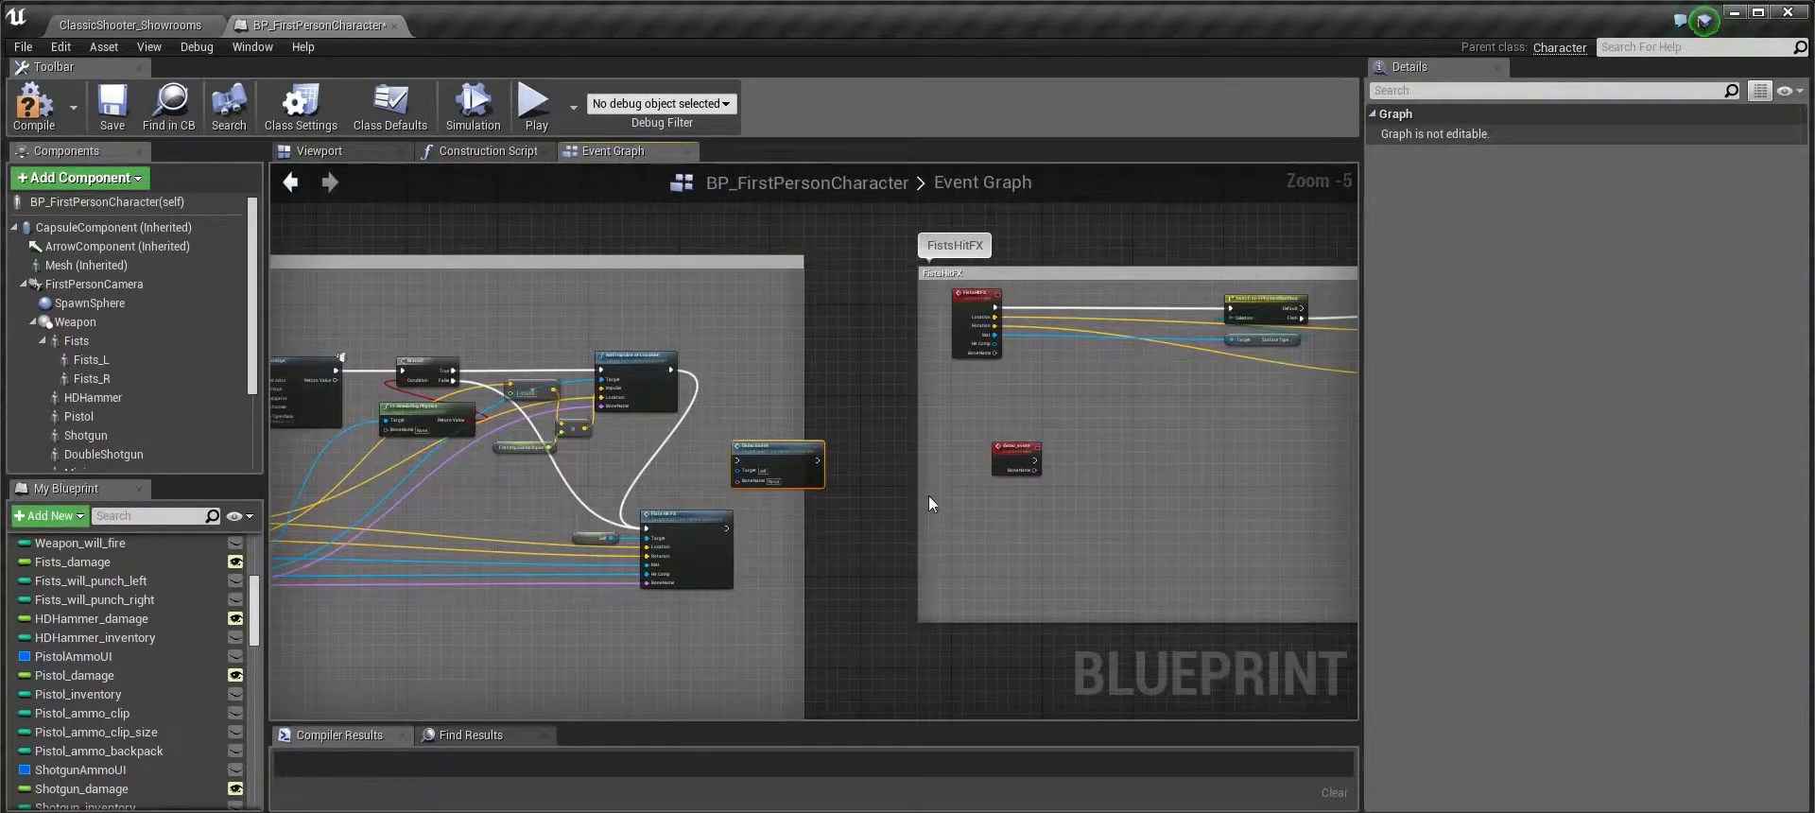
right_drag(929, 497, 740, 566)
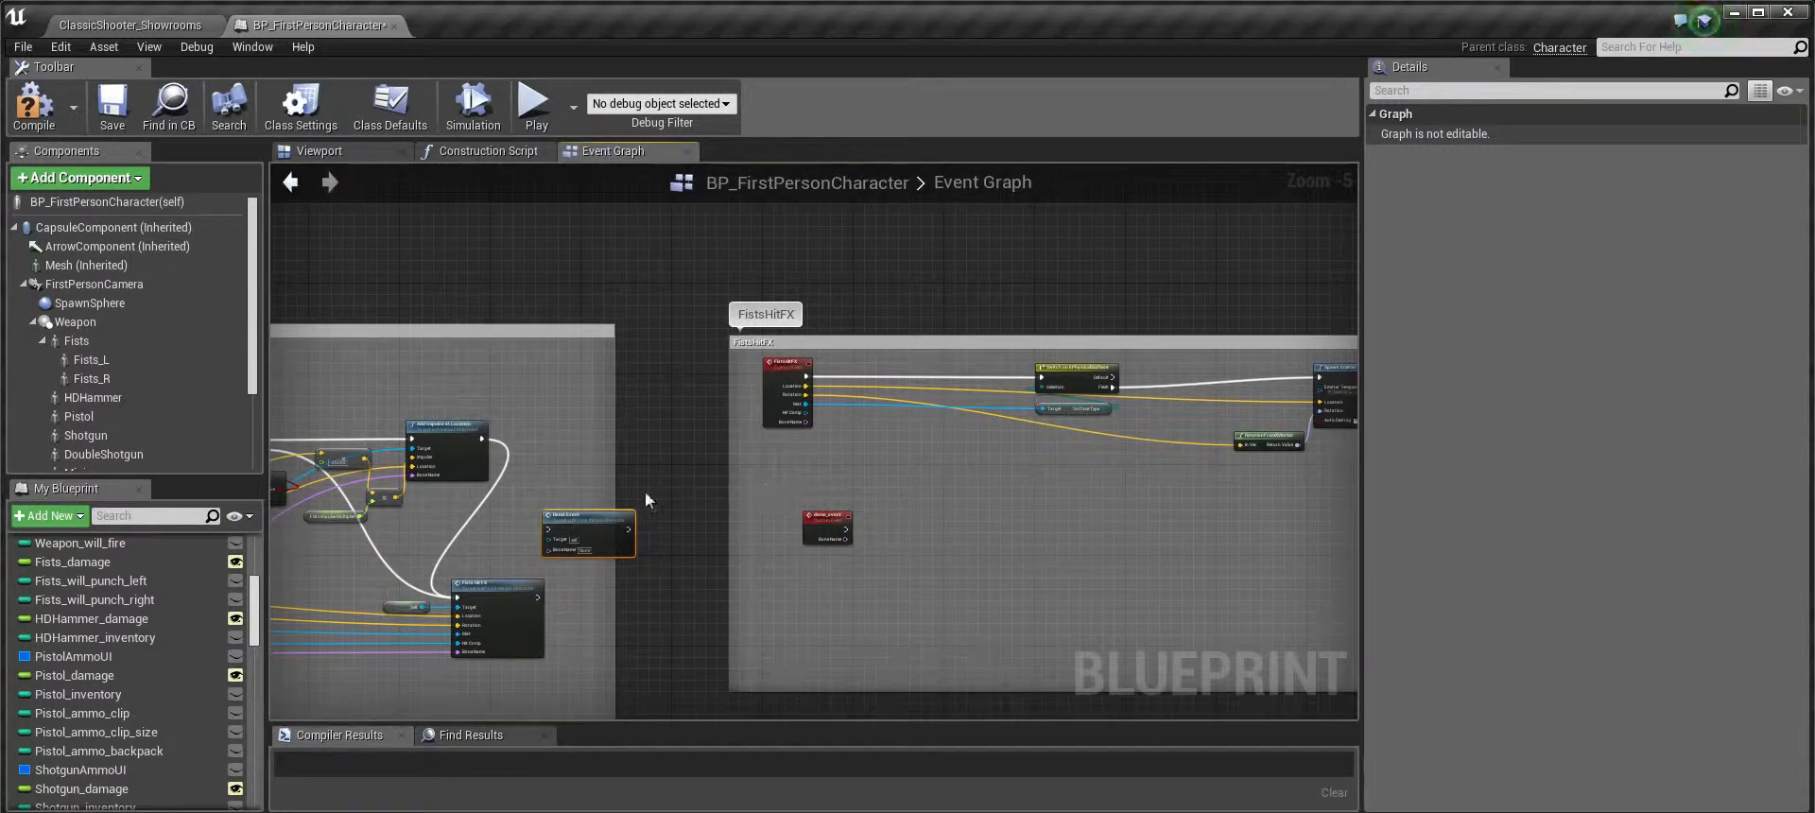
key(Delete)
drag(792, 486, 877, 598)
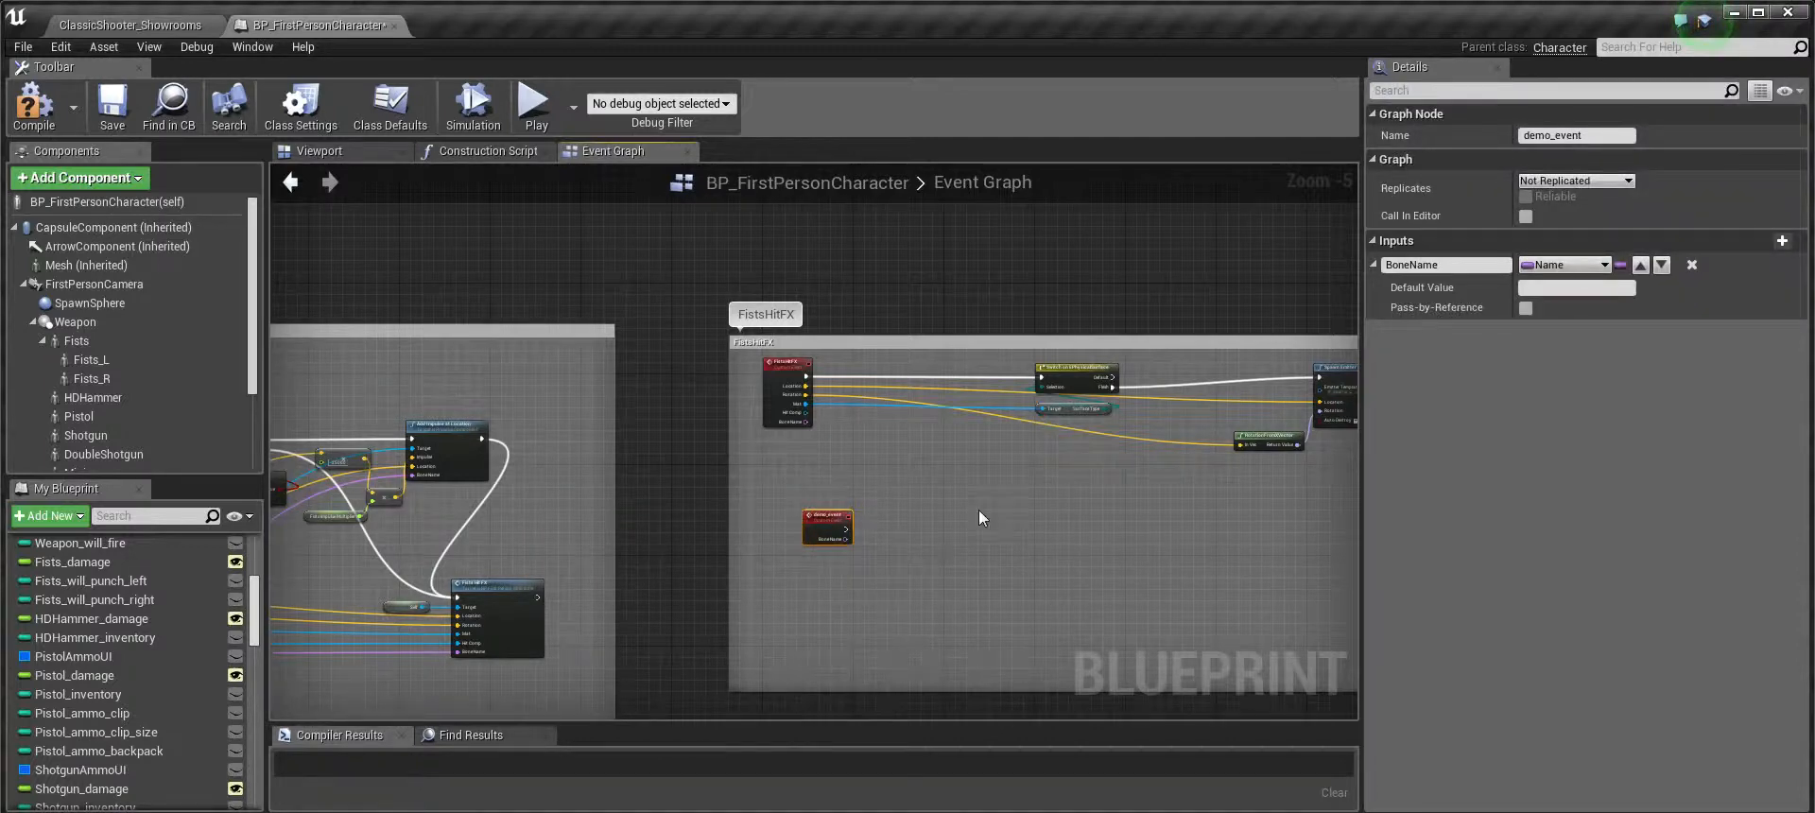
key(Delete)
Examine the FistsHitFX event's Switch on EPhysicalSurface node and its Flesh output leading to Spawn Emitter at Location
right_drag(979, 511, 778, 507)
scroll(667, 452, up, 1)
right_drag(667, 453, 583, 476)
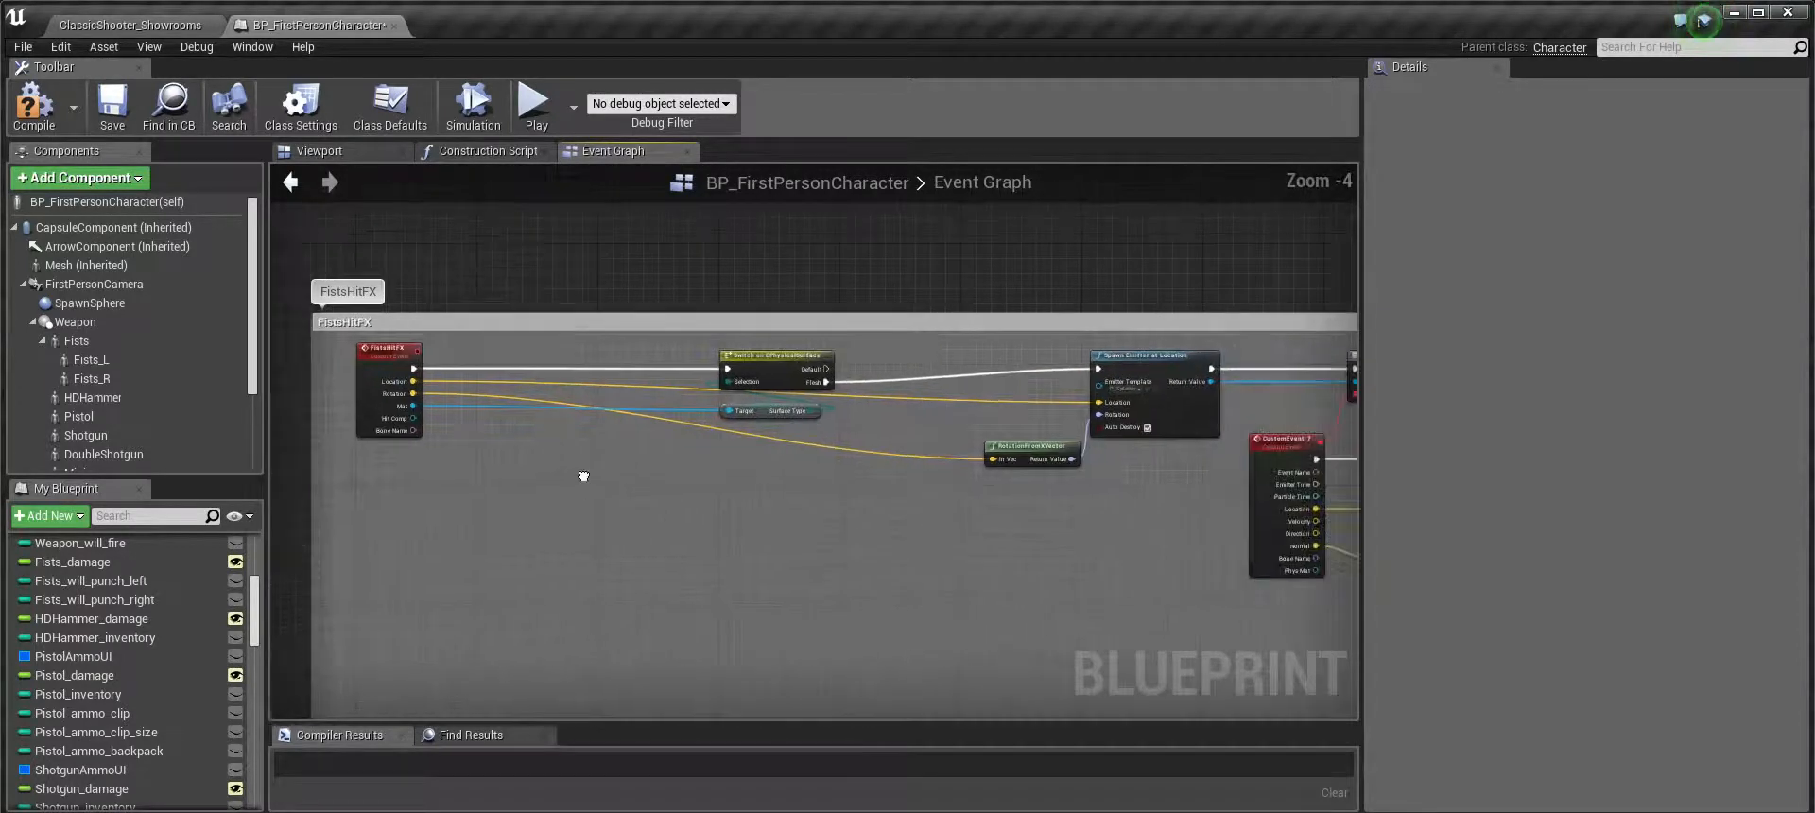
scroll(696, 376, up, 1)
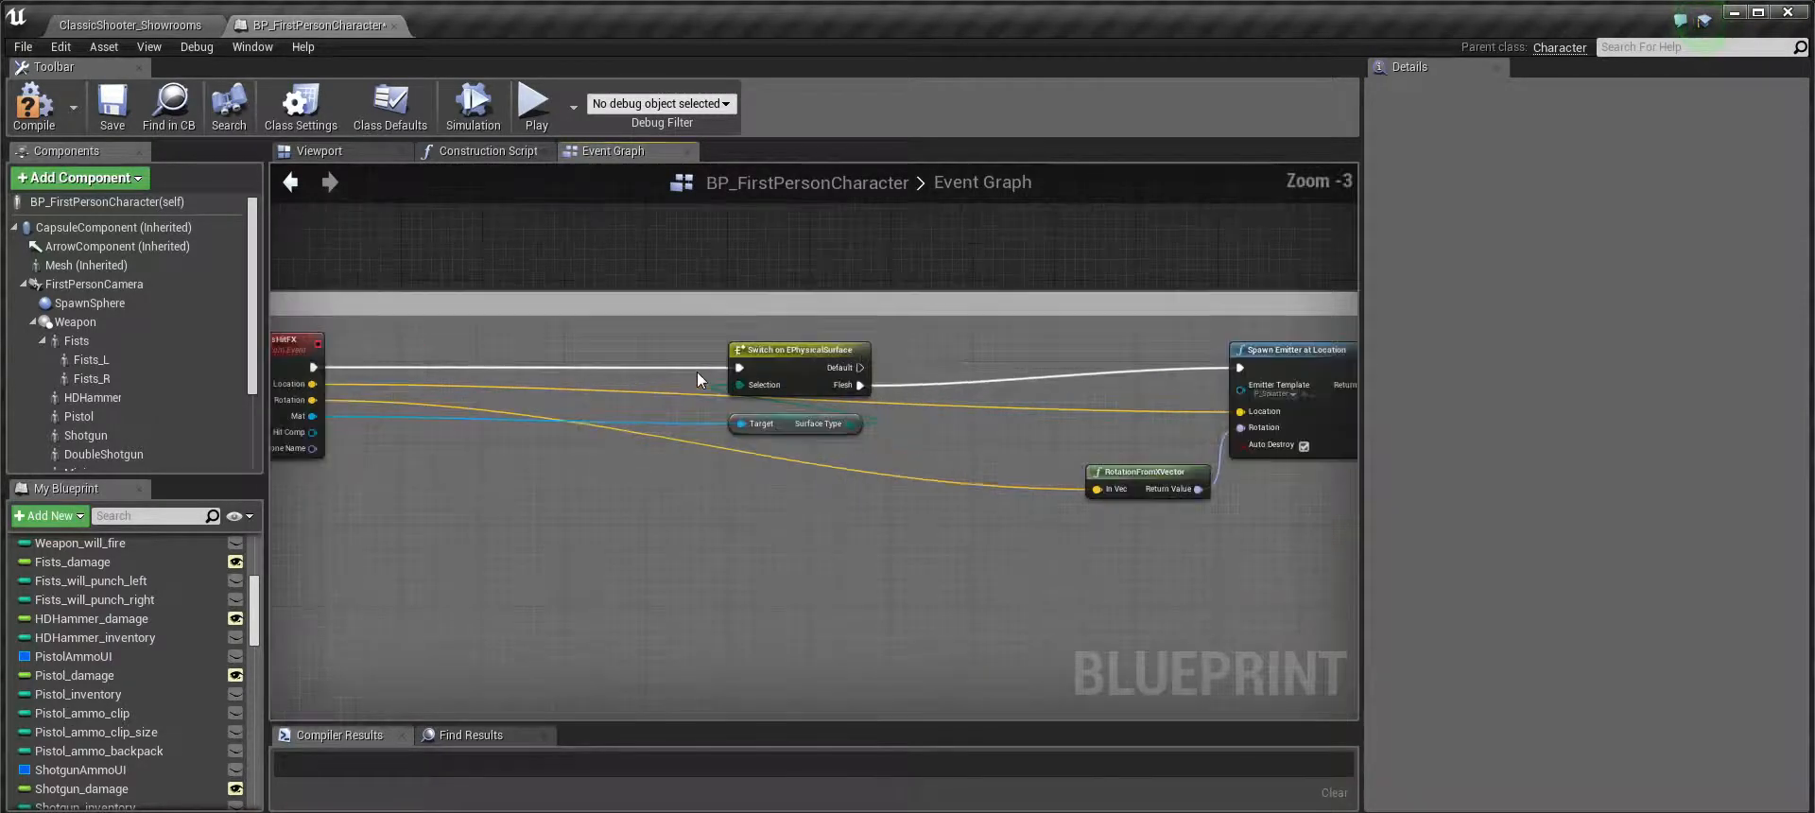
right_drag(690, 498, 797, 507)
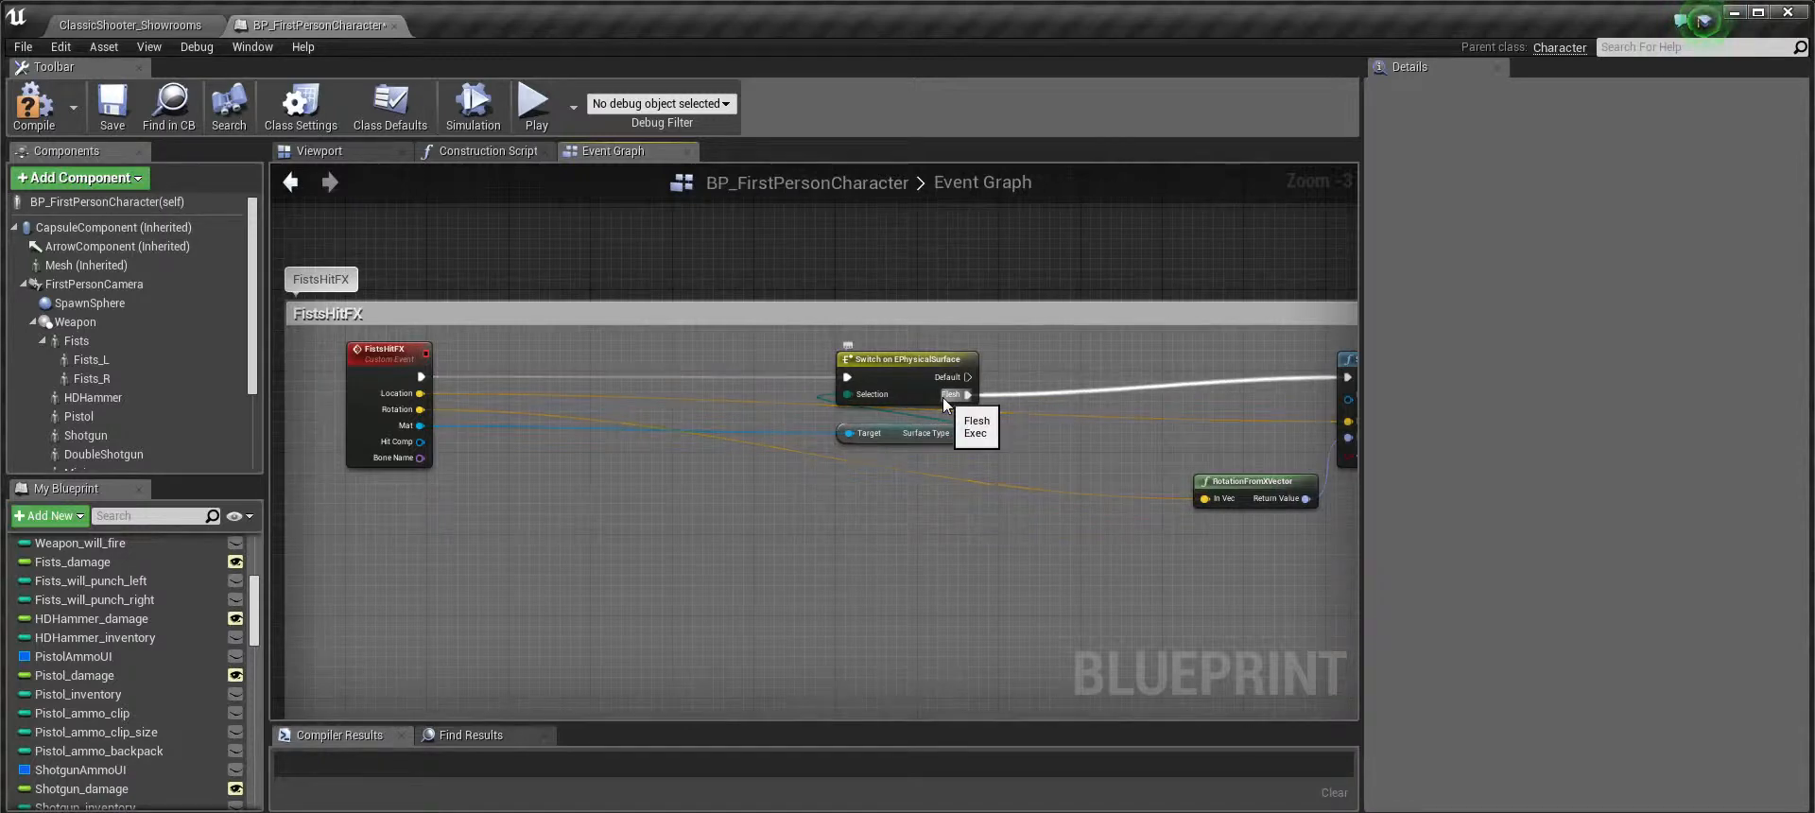
right_drag(996, 437, 867, 455)
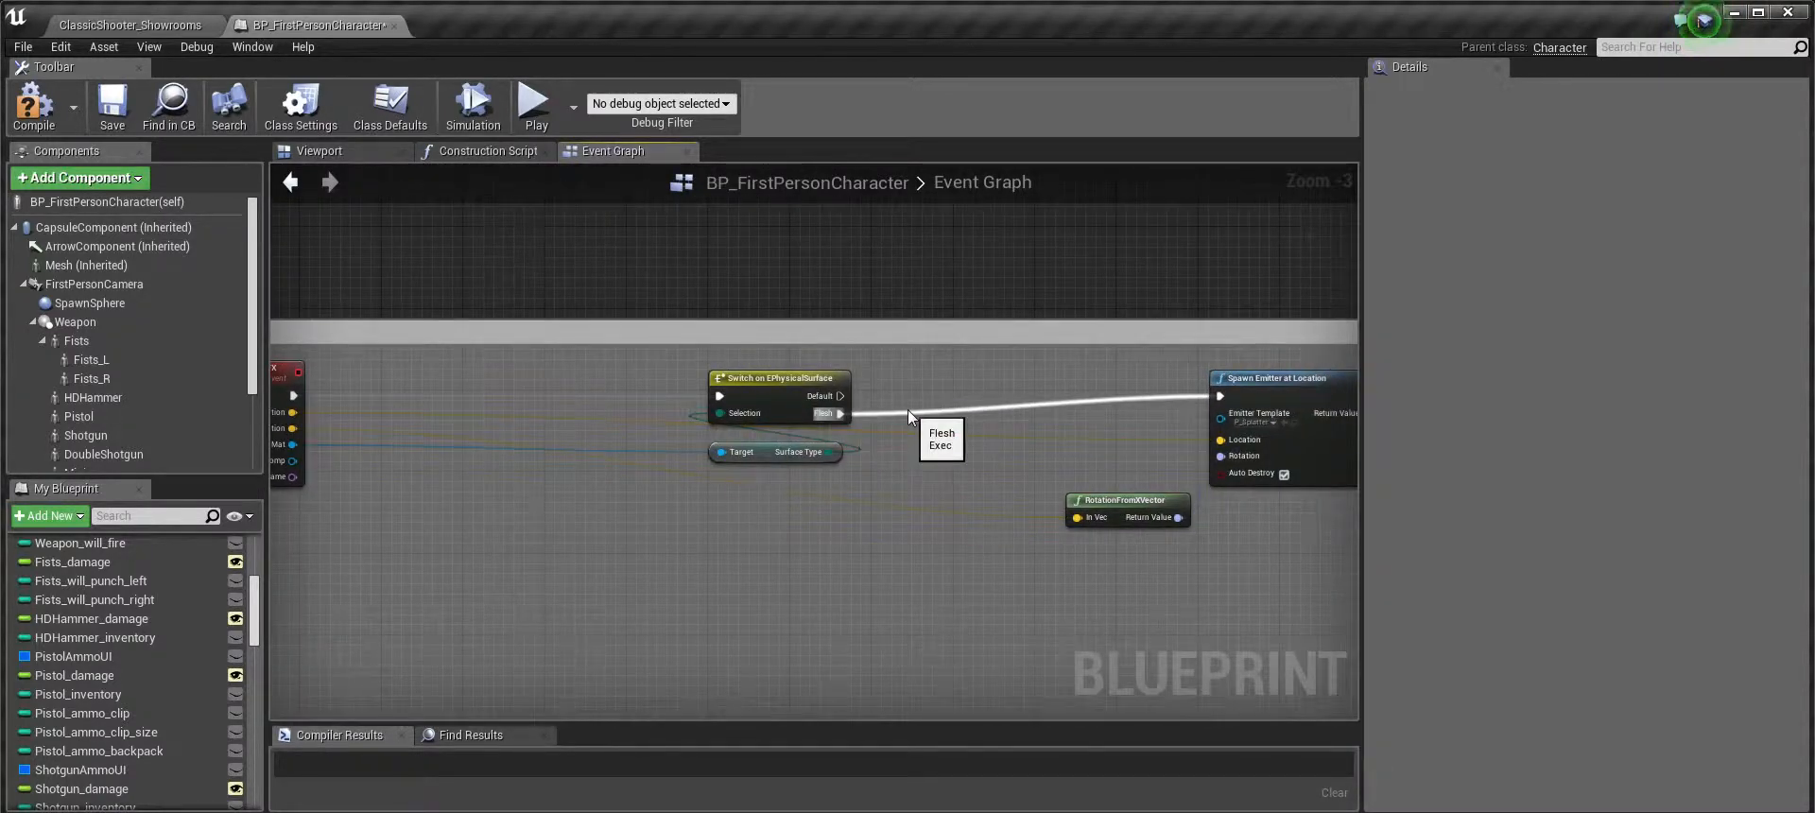
right_drag(1087, 426, 735, 411)
right_drag(565, 446, 1052, 475)
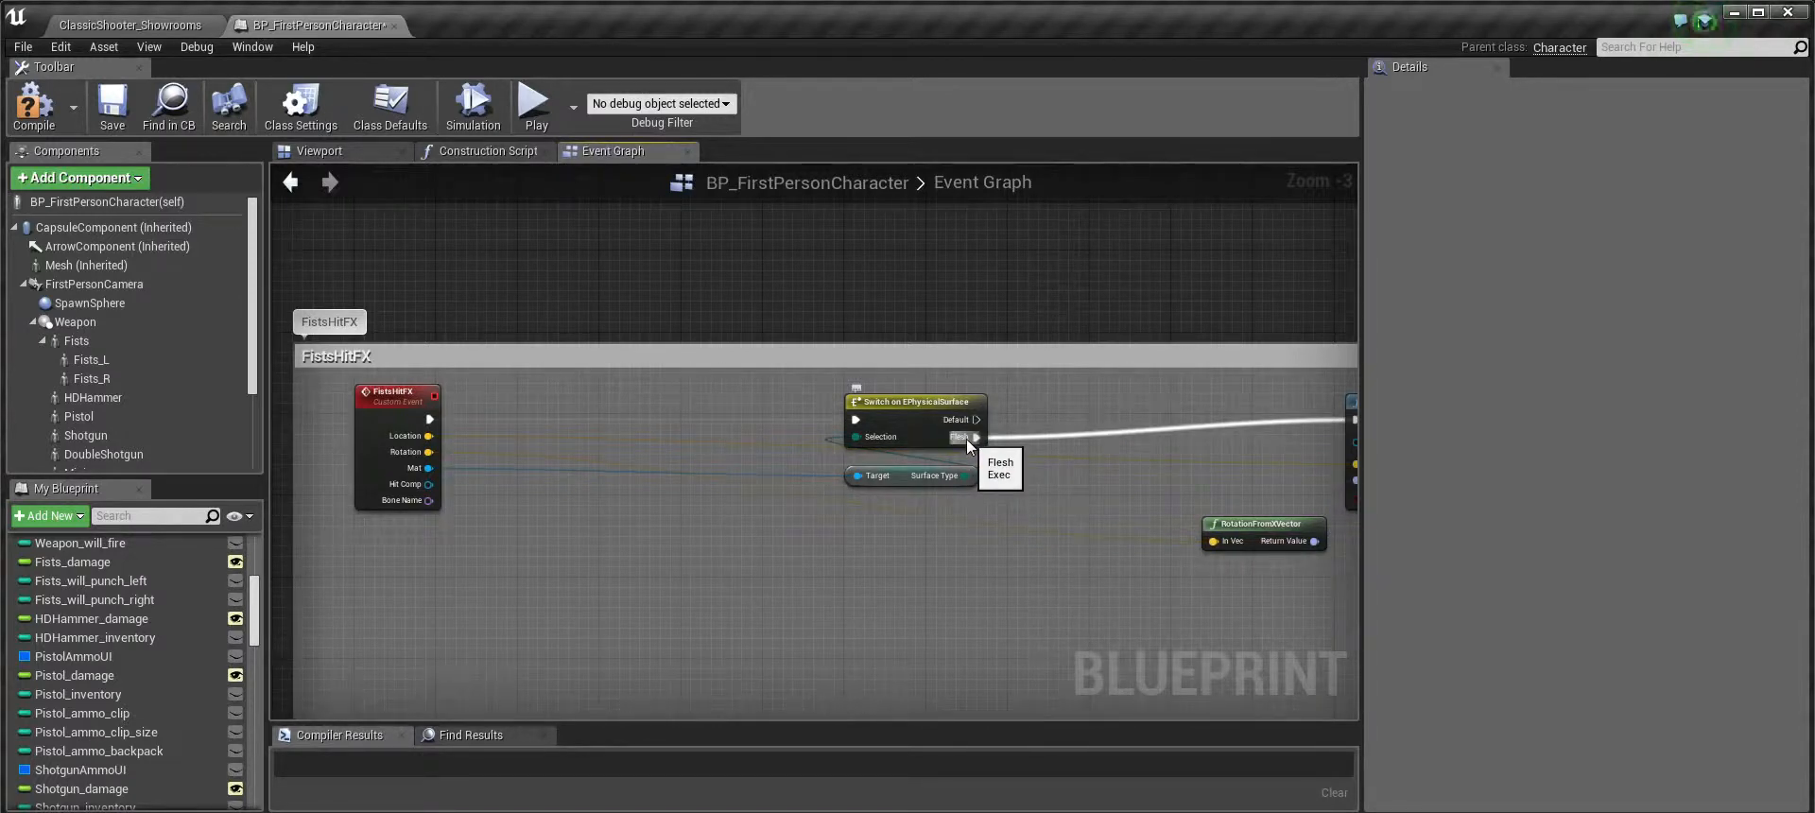
Open the Project Settings and search for "phy" to view the Physical Surface types
click(67, 53)
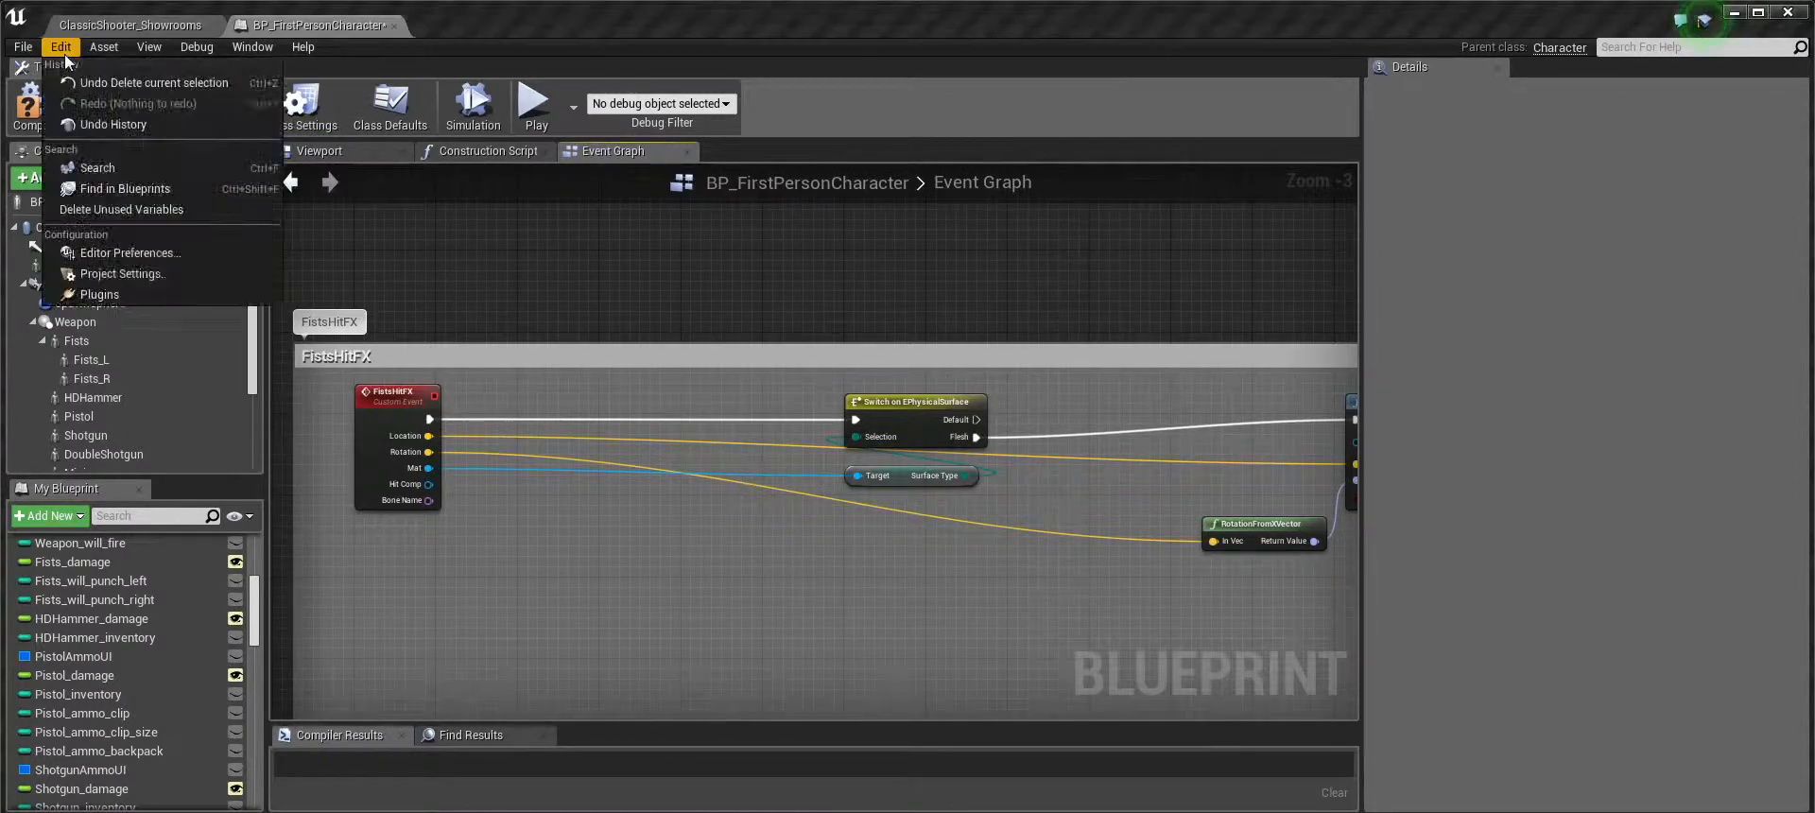
click(121, 274)
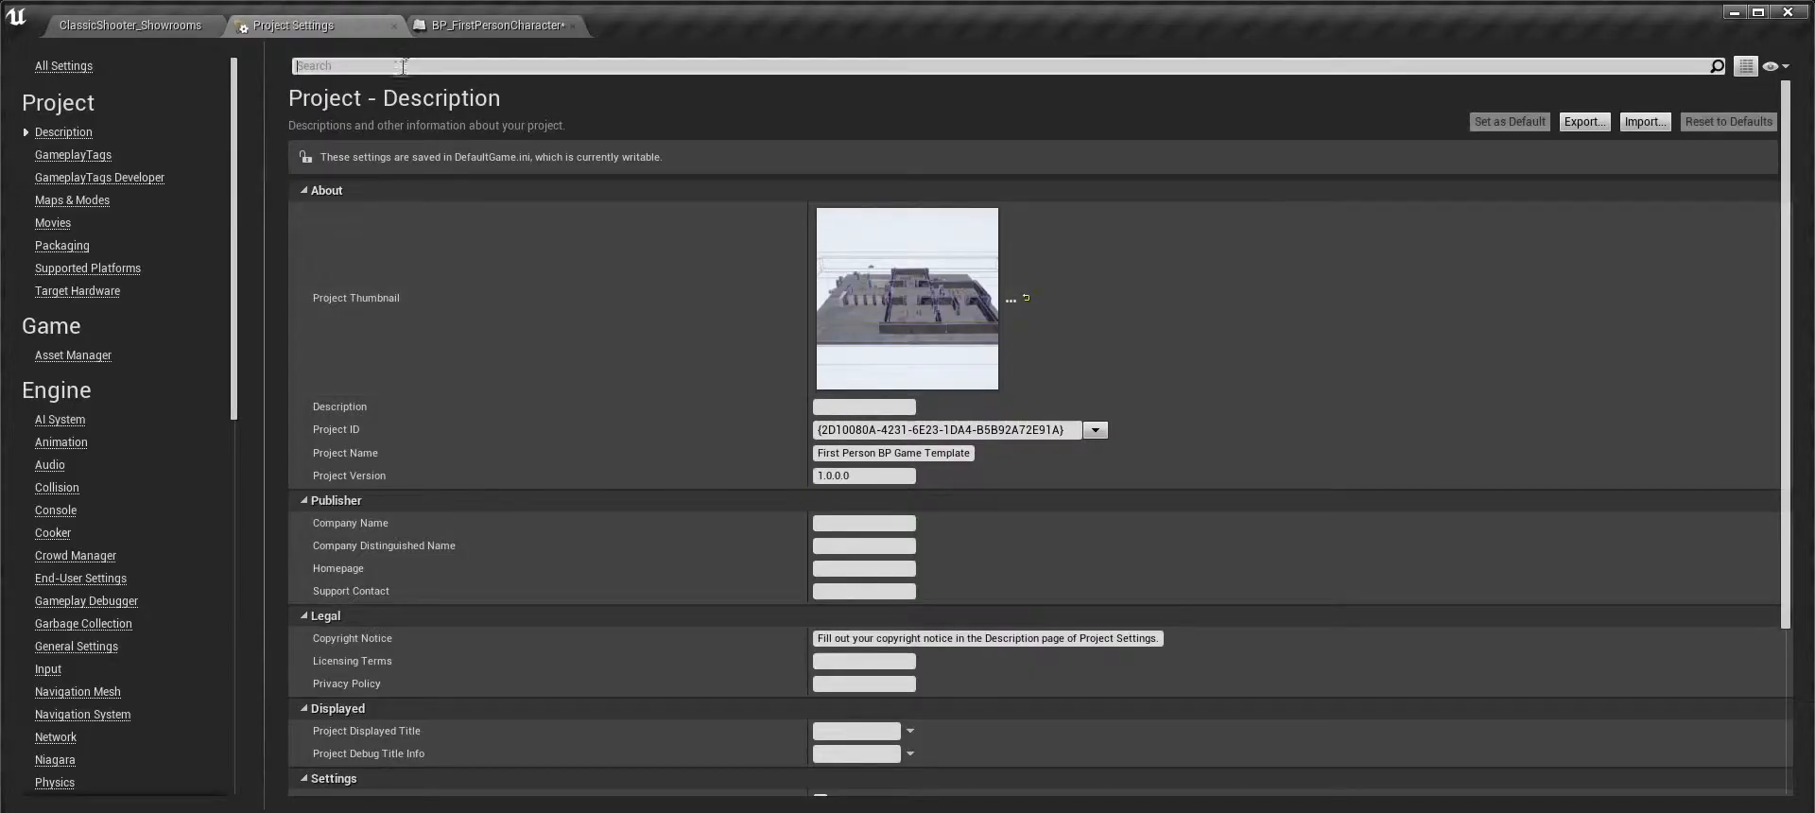
click(405, 66)
text(phy)
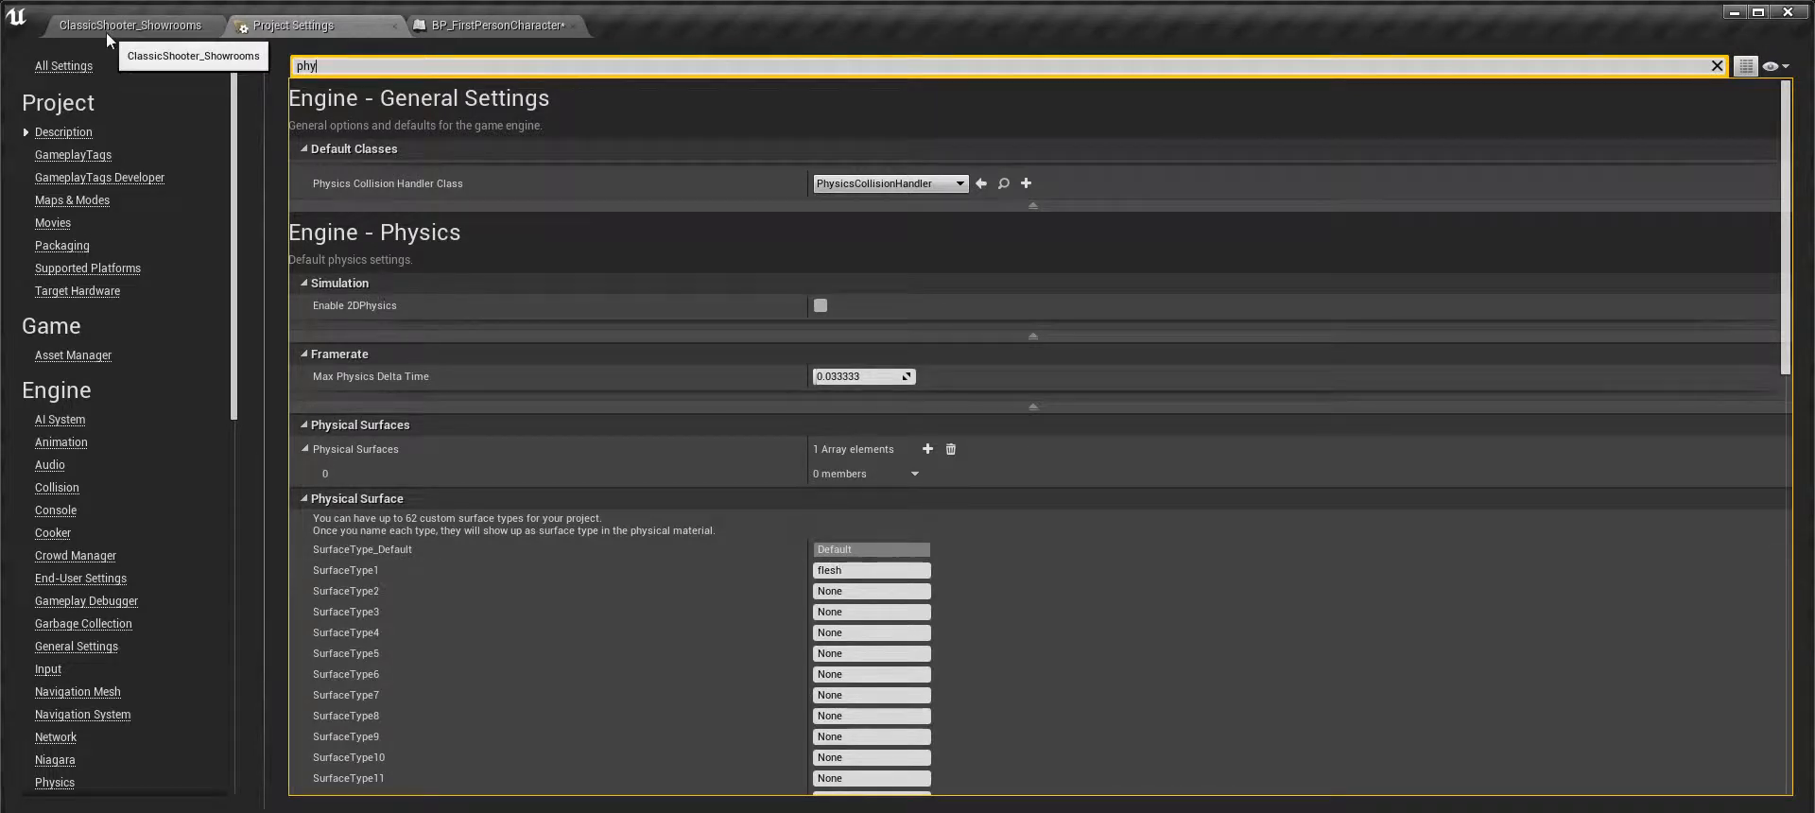
Return to the ClassicShooter_Showrooms level editor and open the Classic_Shooter/PhysMaterials folder in Content Browser 2
click(152, 26)
click(1048, 608)
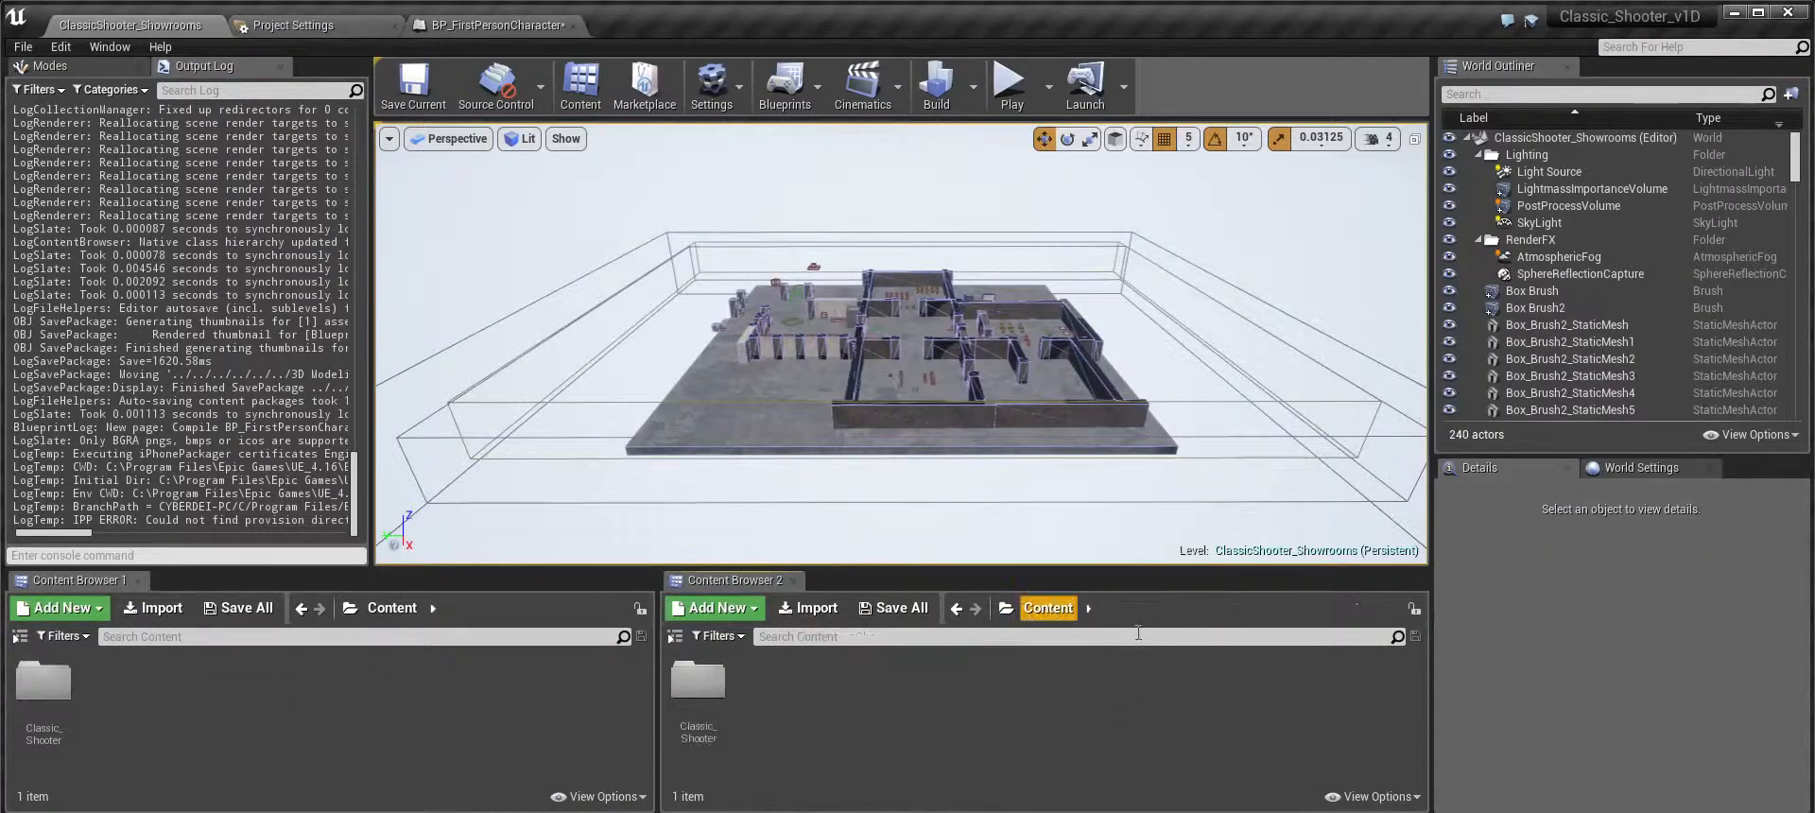
double_click(697, 681)
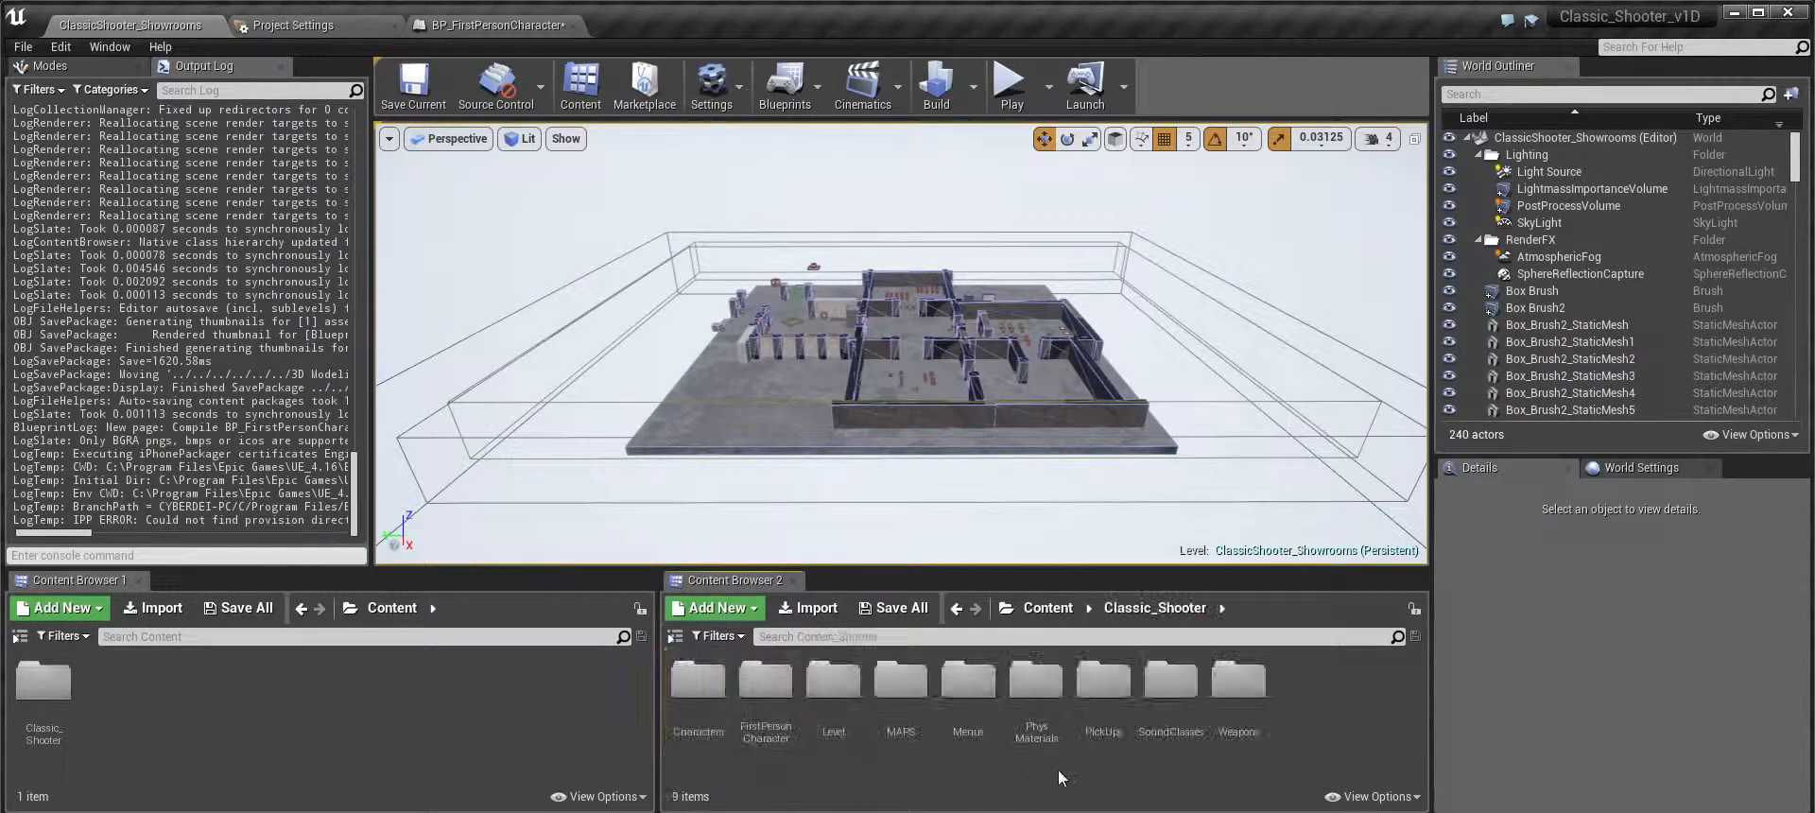
double_click(1036, 681)
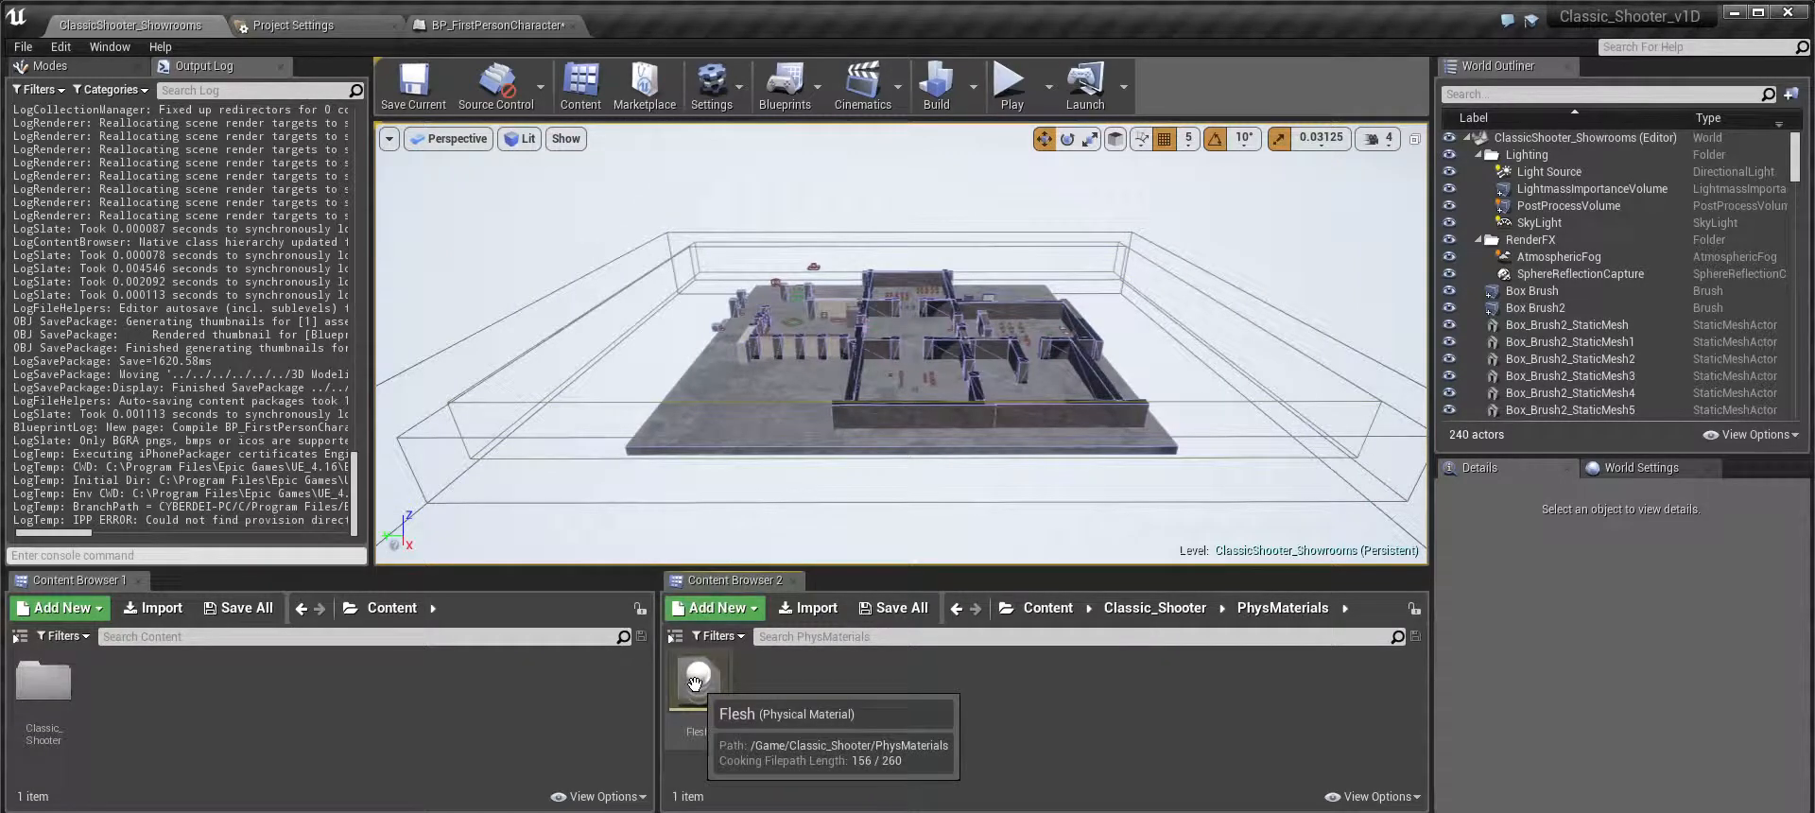
Create a Physical Material asset of class PhysicalMaterial in the PhysMaterials folder and name it demo_phys_mat
right_click(814, 679)
mouse_move(881, 673)
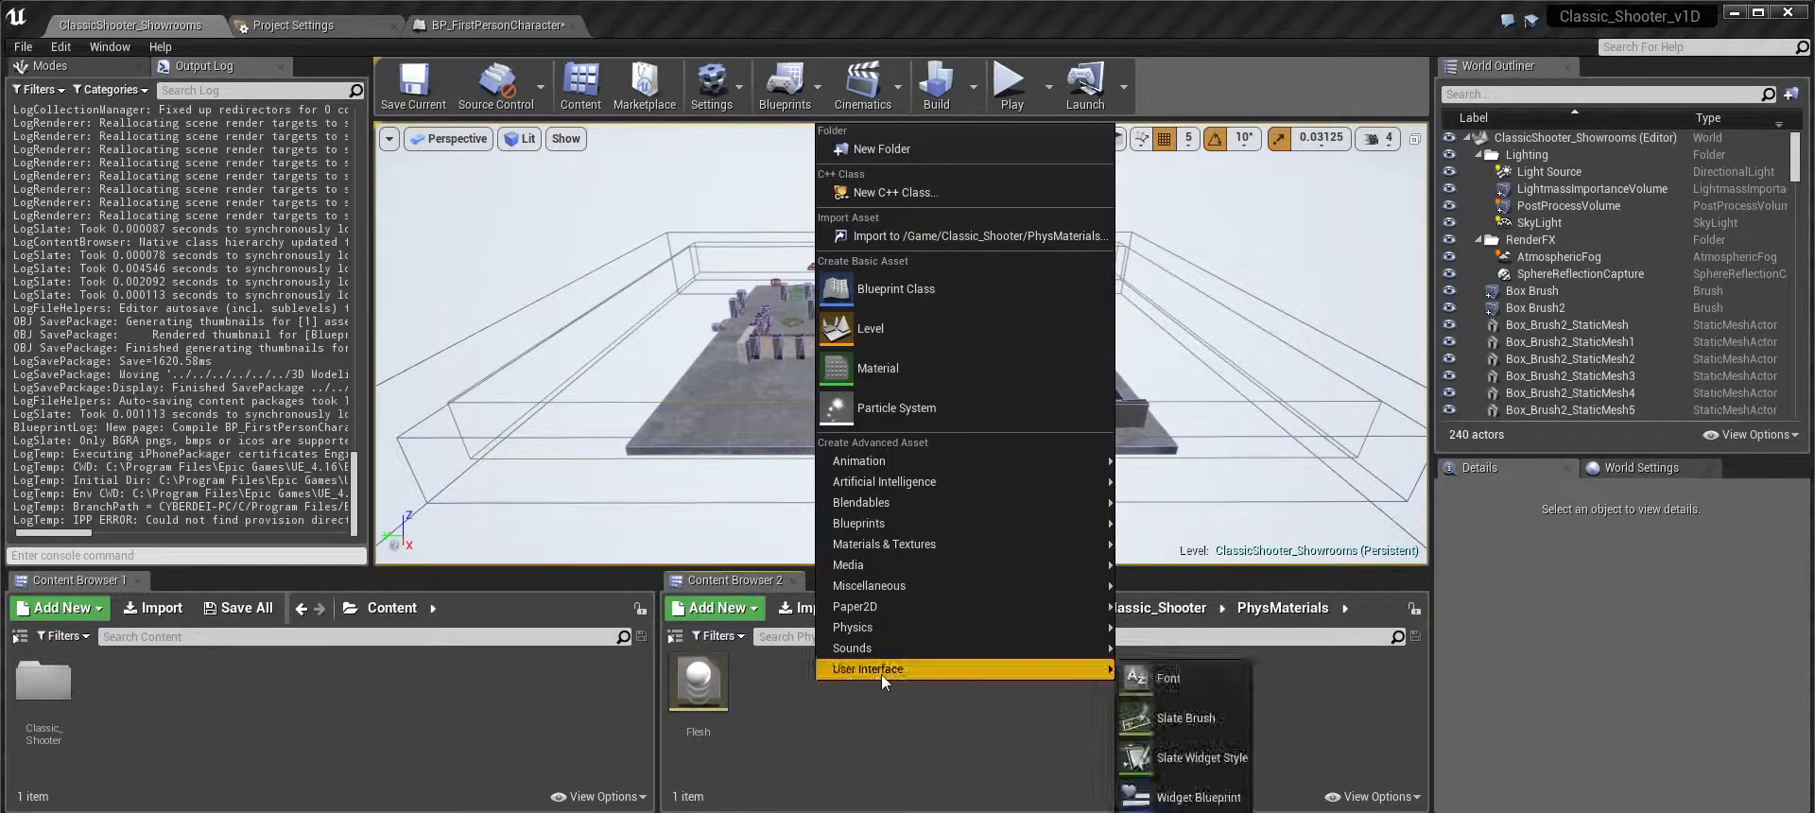
mouse_move(898, 626)
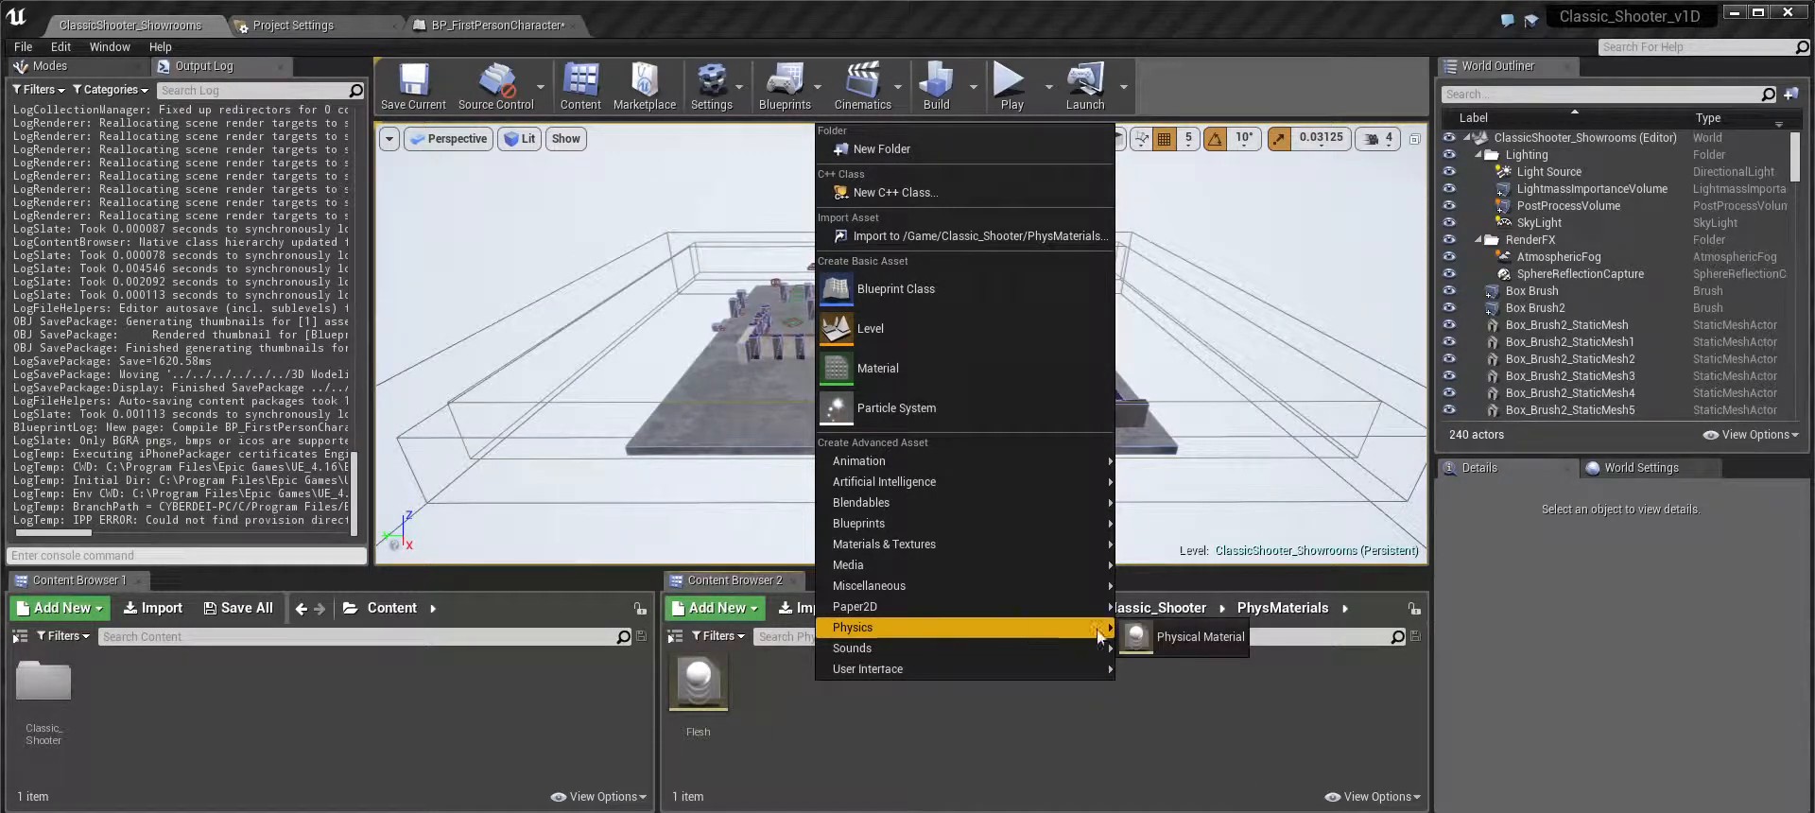
click(1193, 636)
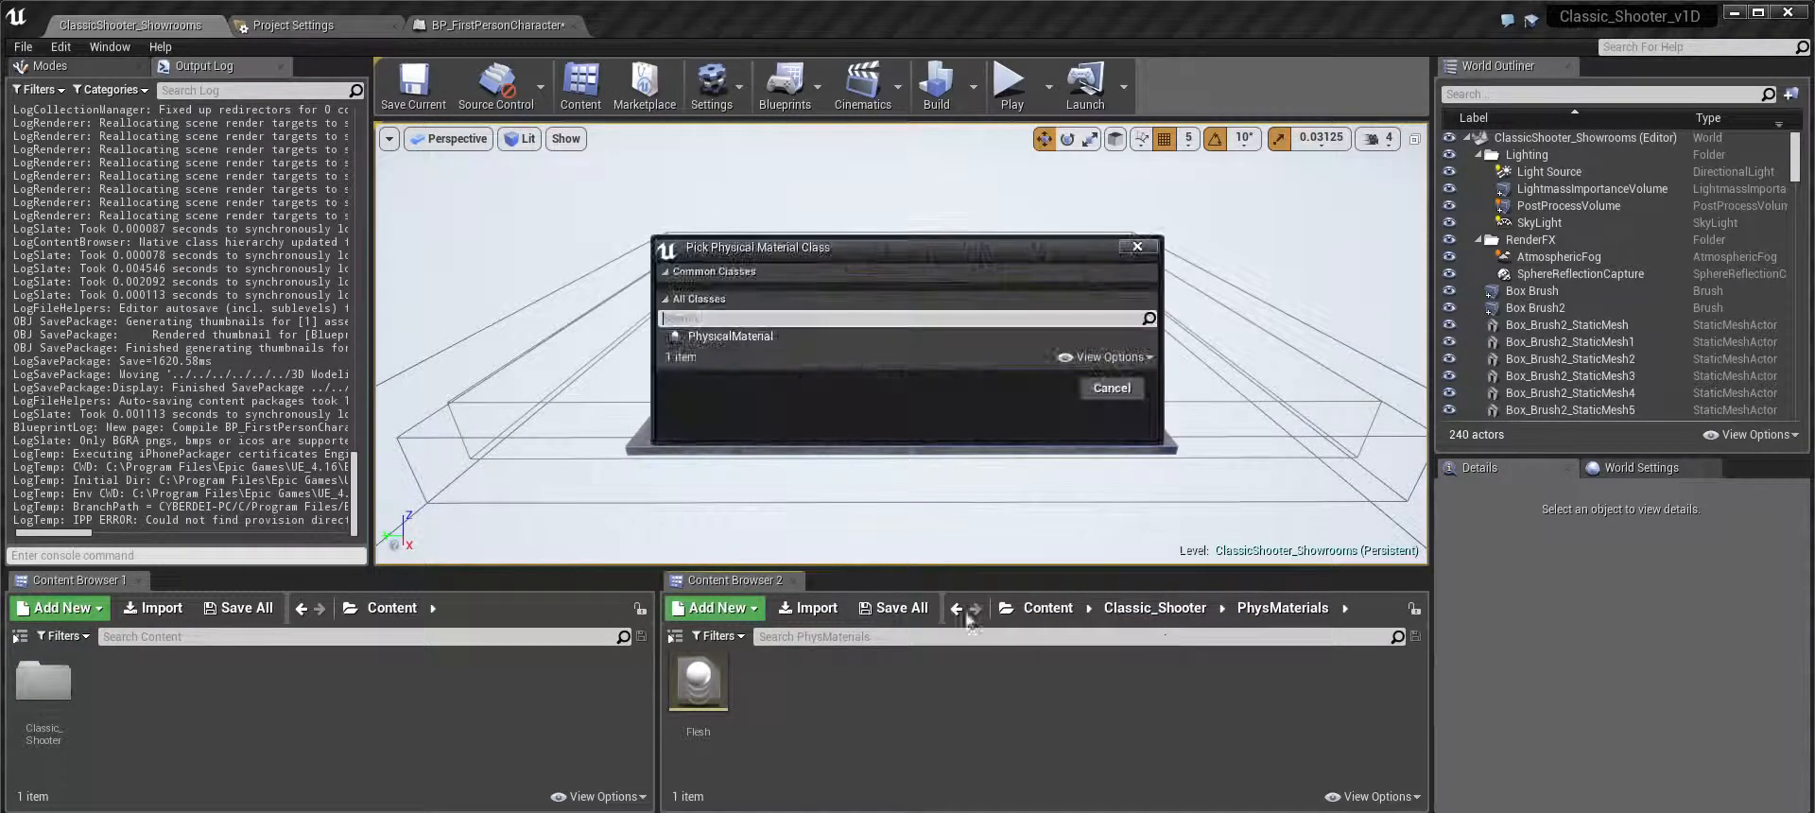
click(729, 336)
click(1033, 389)
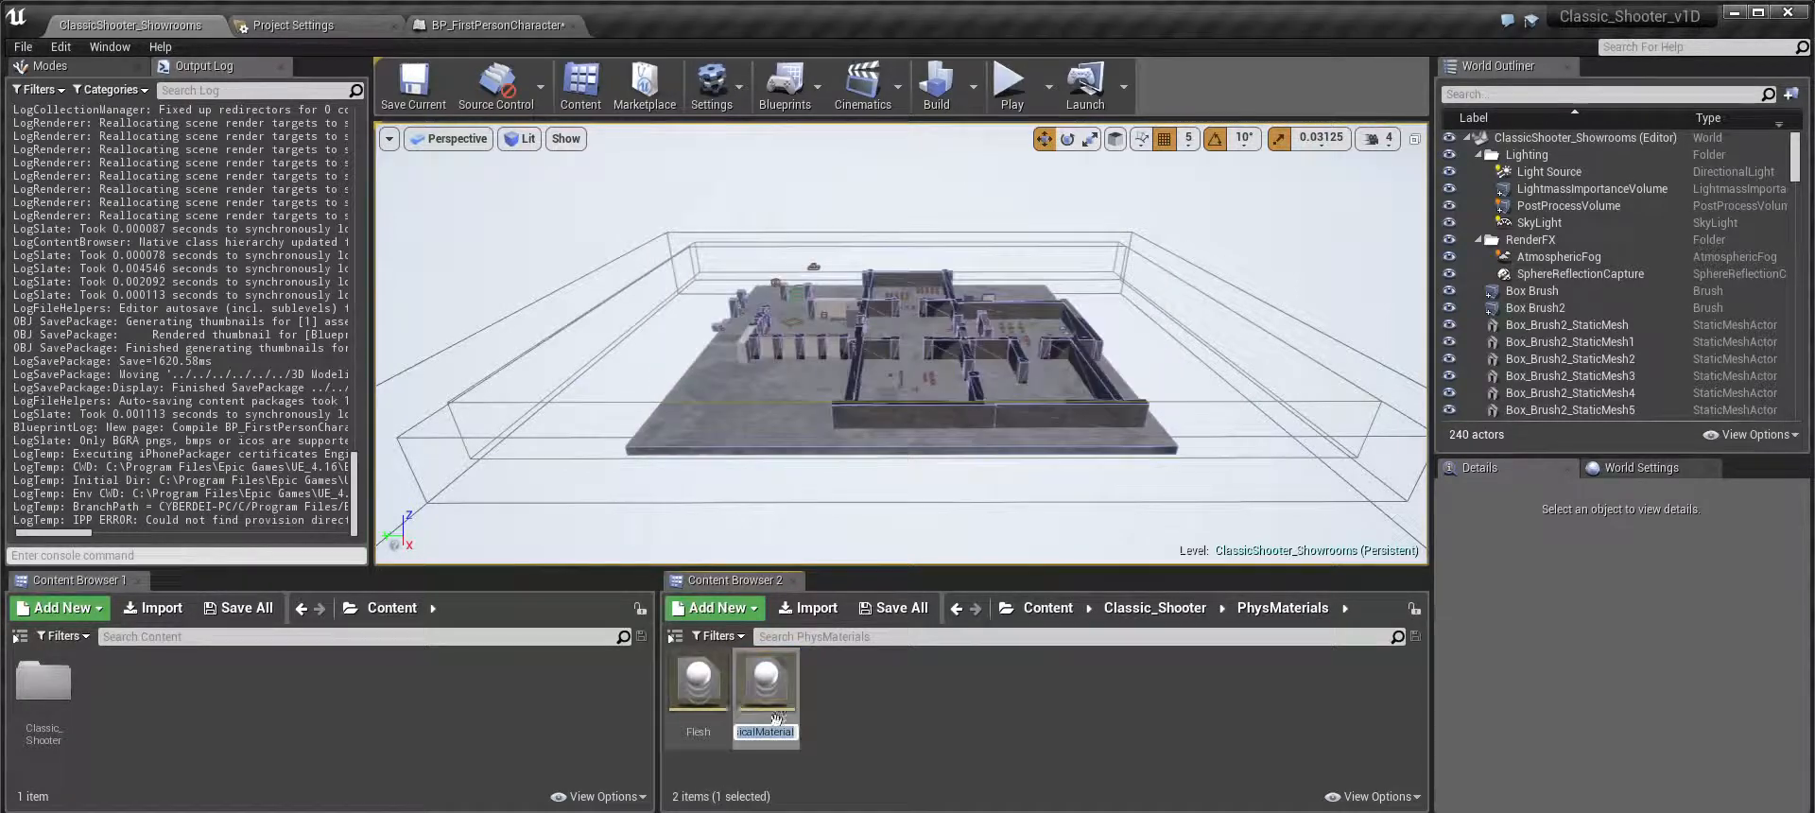
text(demo)
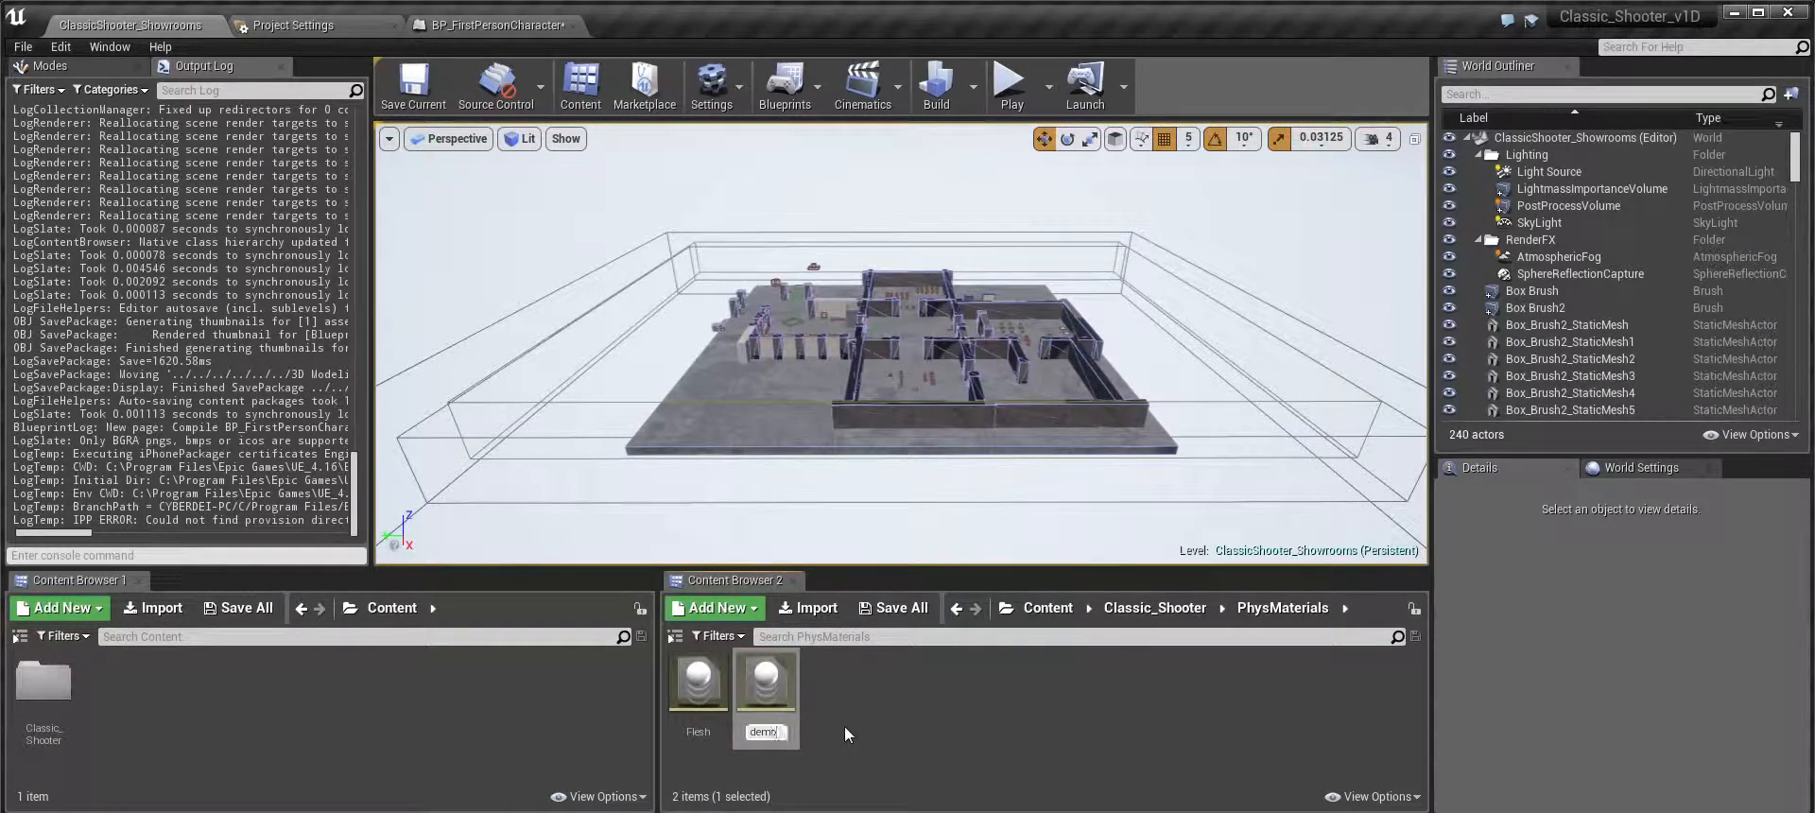
text(_phys)
key(BackSpace)
text(_mat)
key(Return)
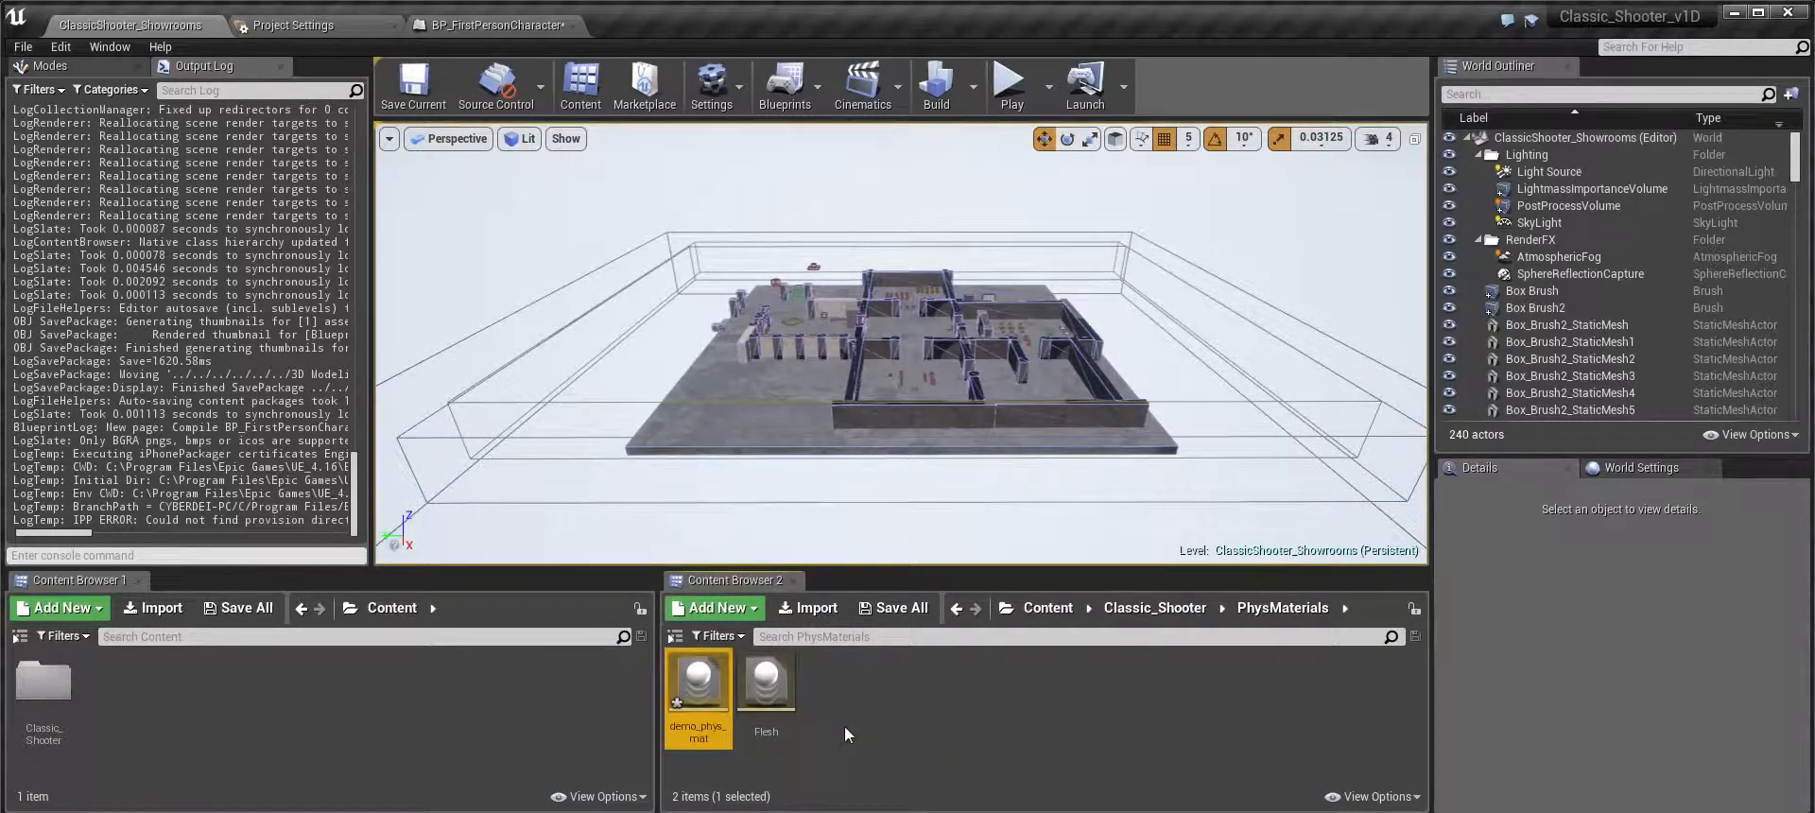
Open demo_phys_mat, check the available Surface Type options, and close the asset without changing it
double_click(705, 683)
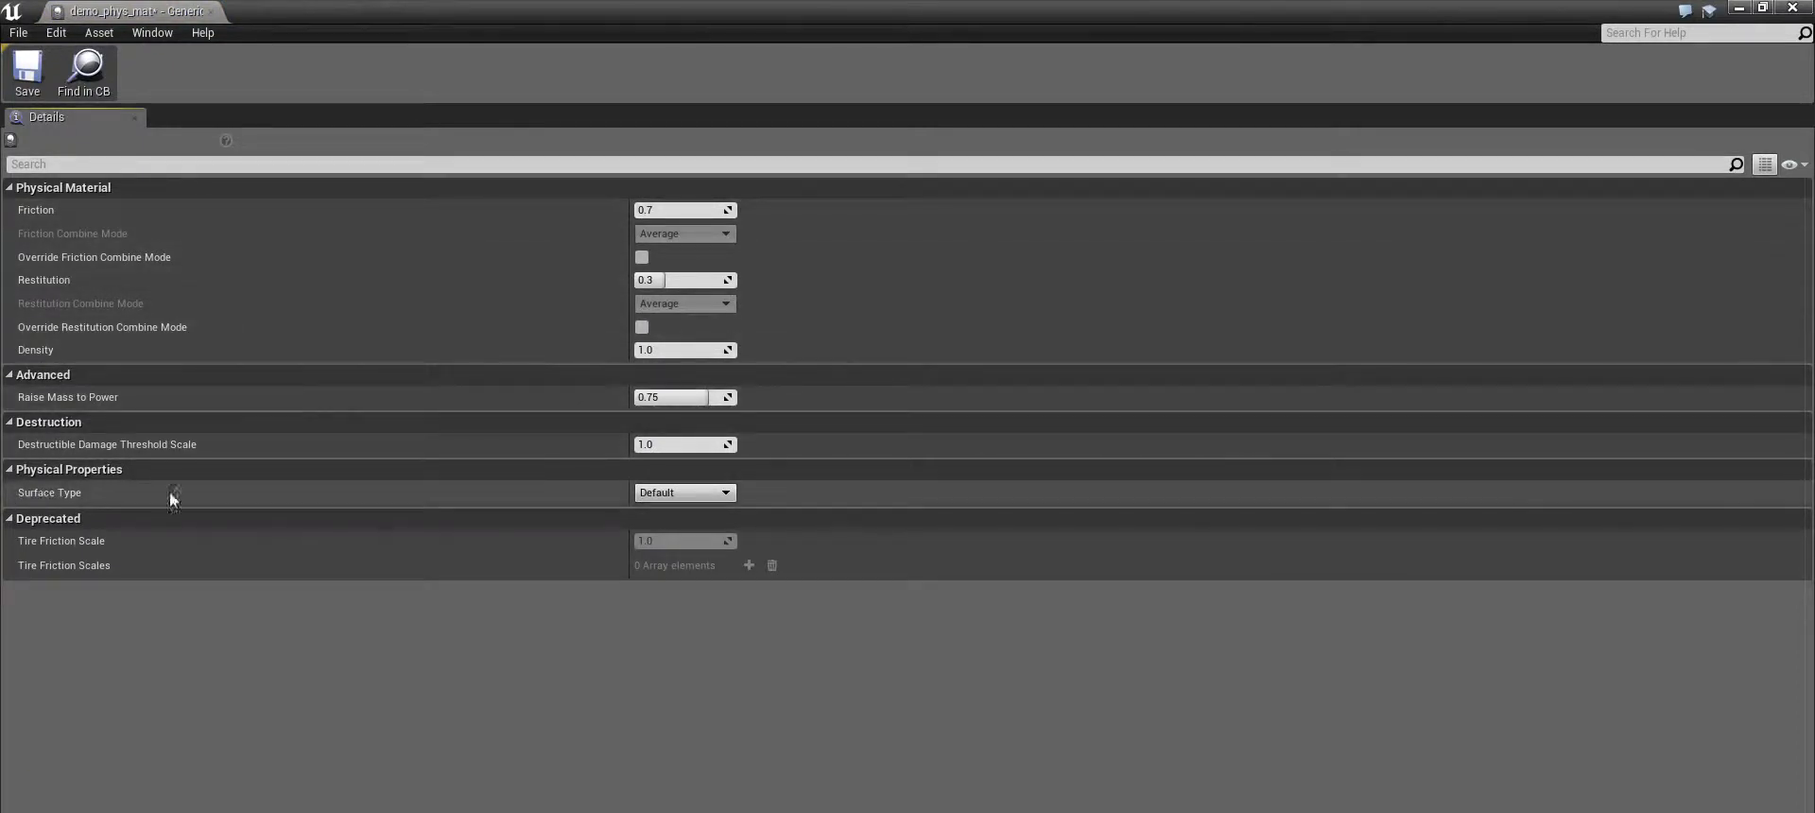
click(682, 493)
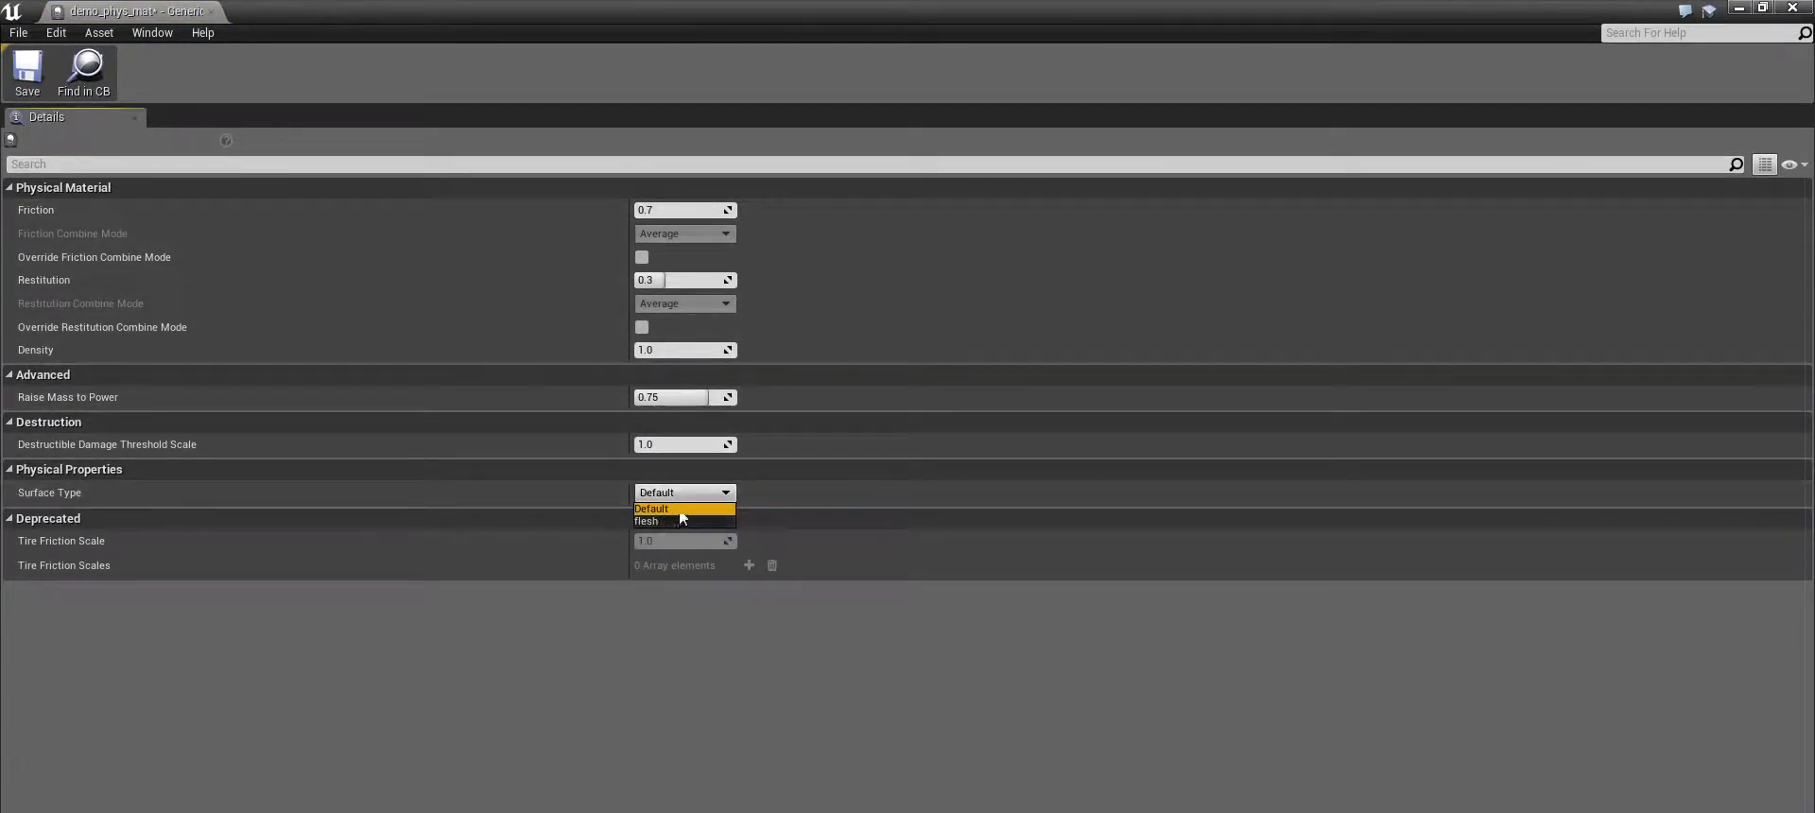
click(211, 12)
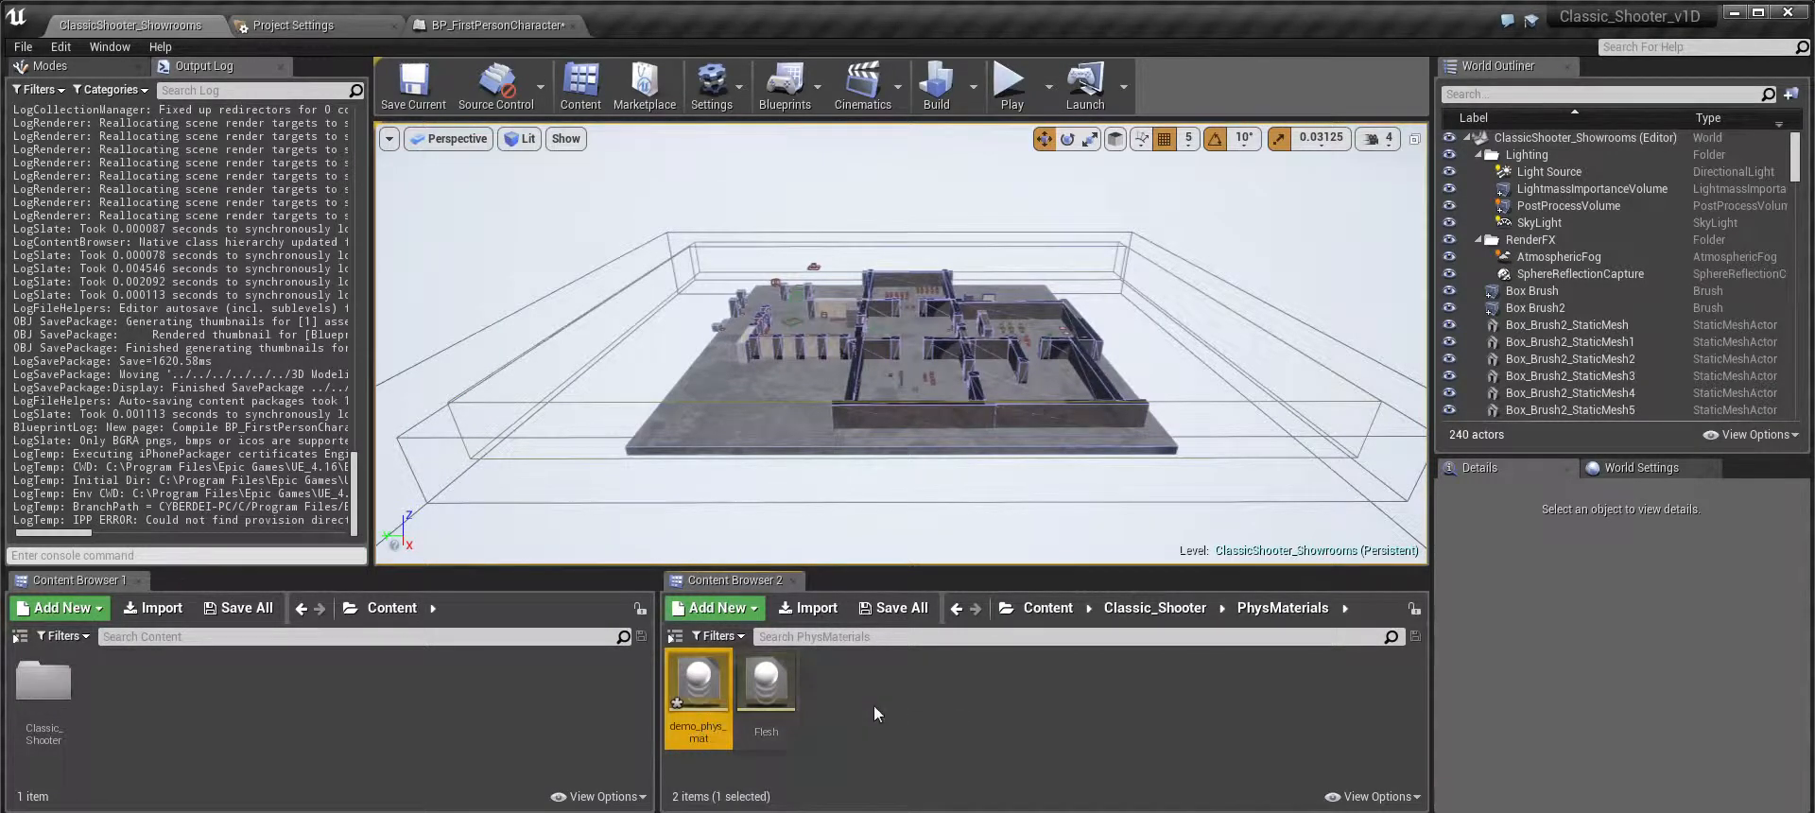
Delete the demo_phys_mat asset from the PhysMaterials folder
key(Delete)
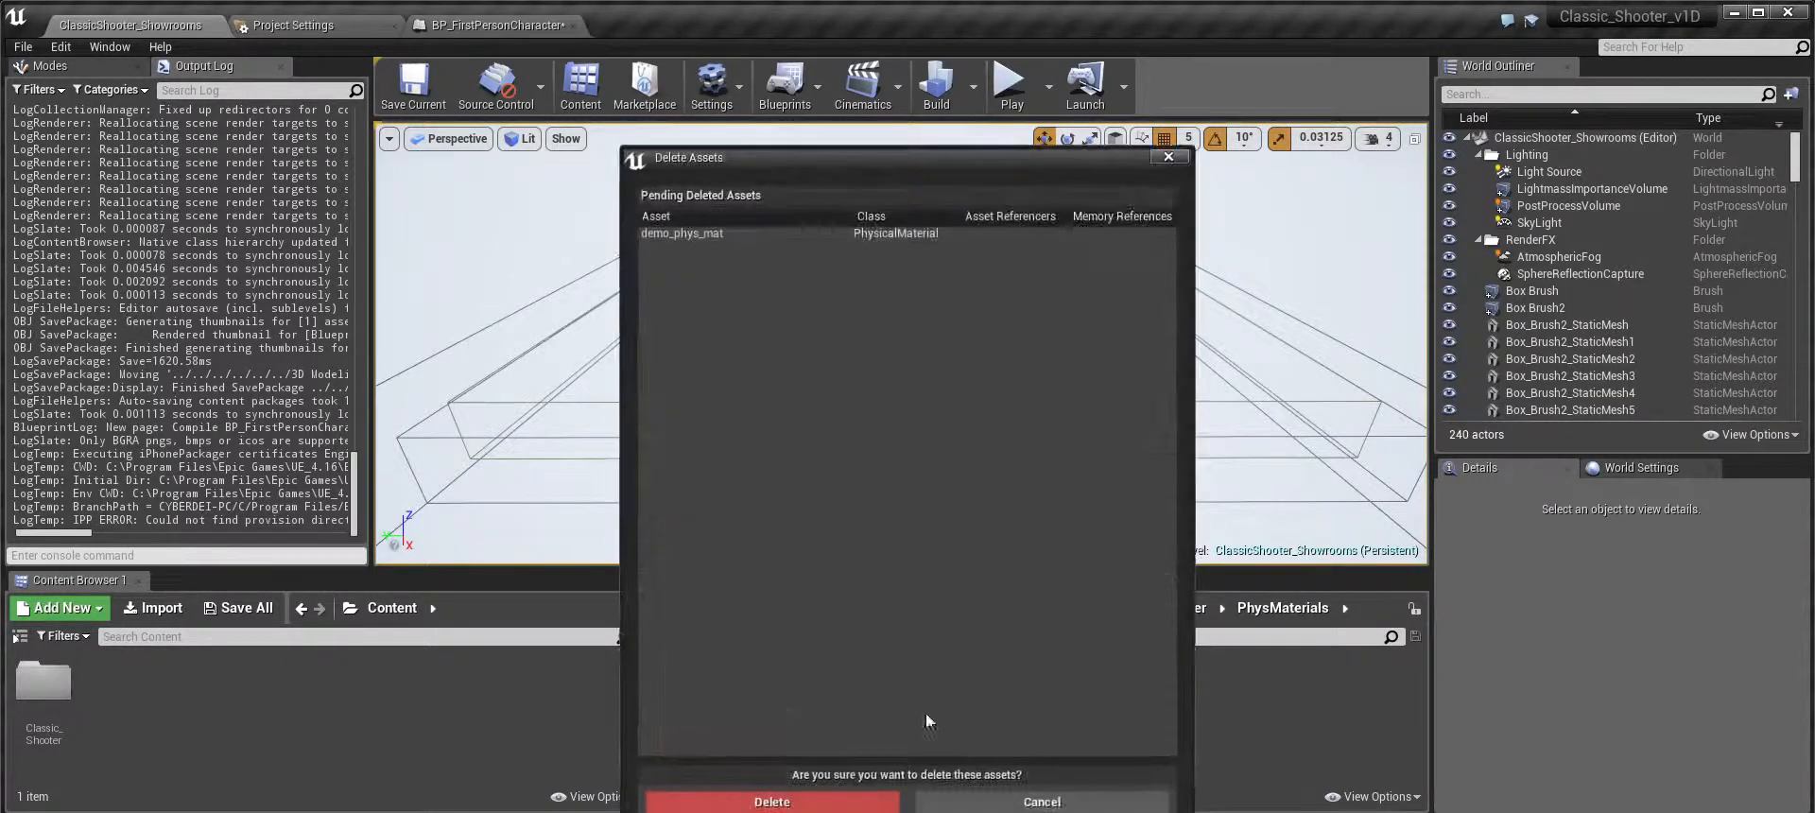
click(835, 803)
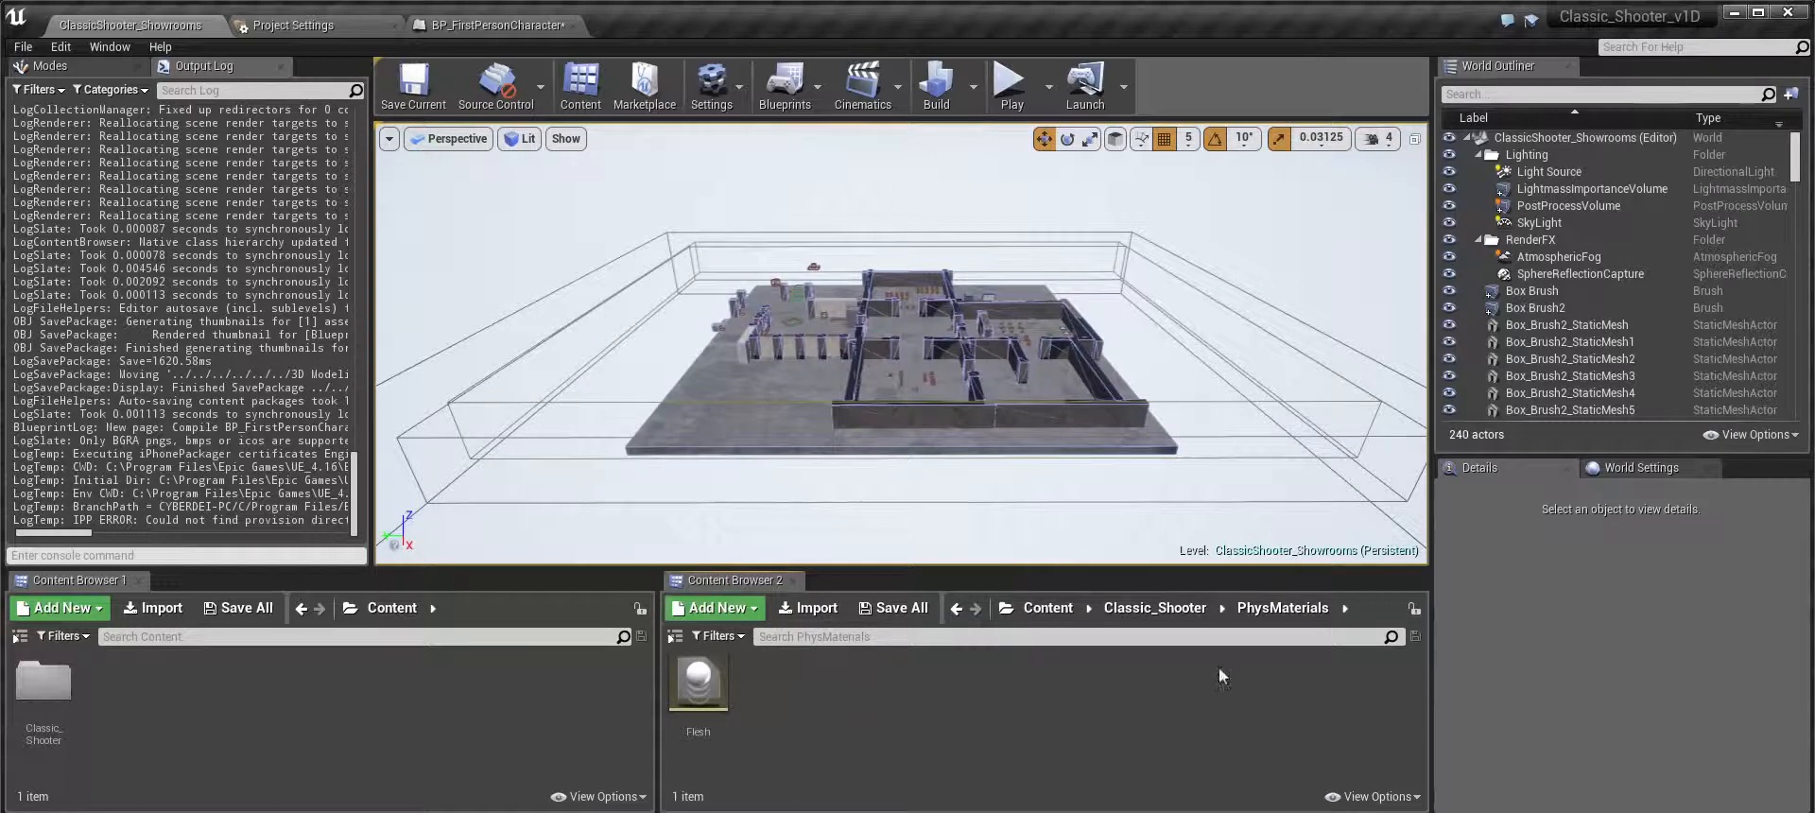
Open the BP_FireDemon blueprint from Classic_Shooter/Characters/FireDemon and check the CapsuleComponent's Phys Material Override in its collision settings
click(1155, 608)
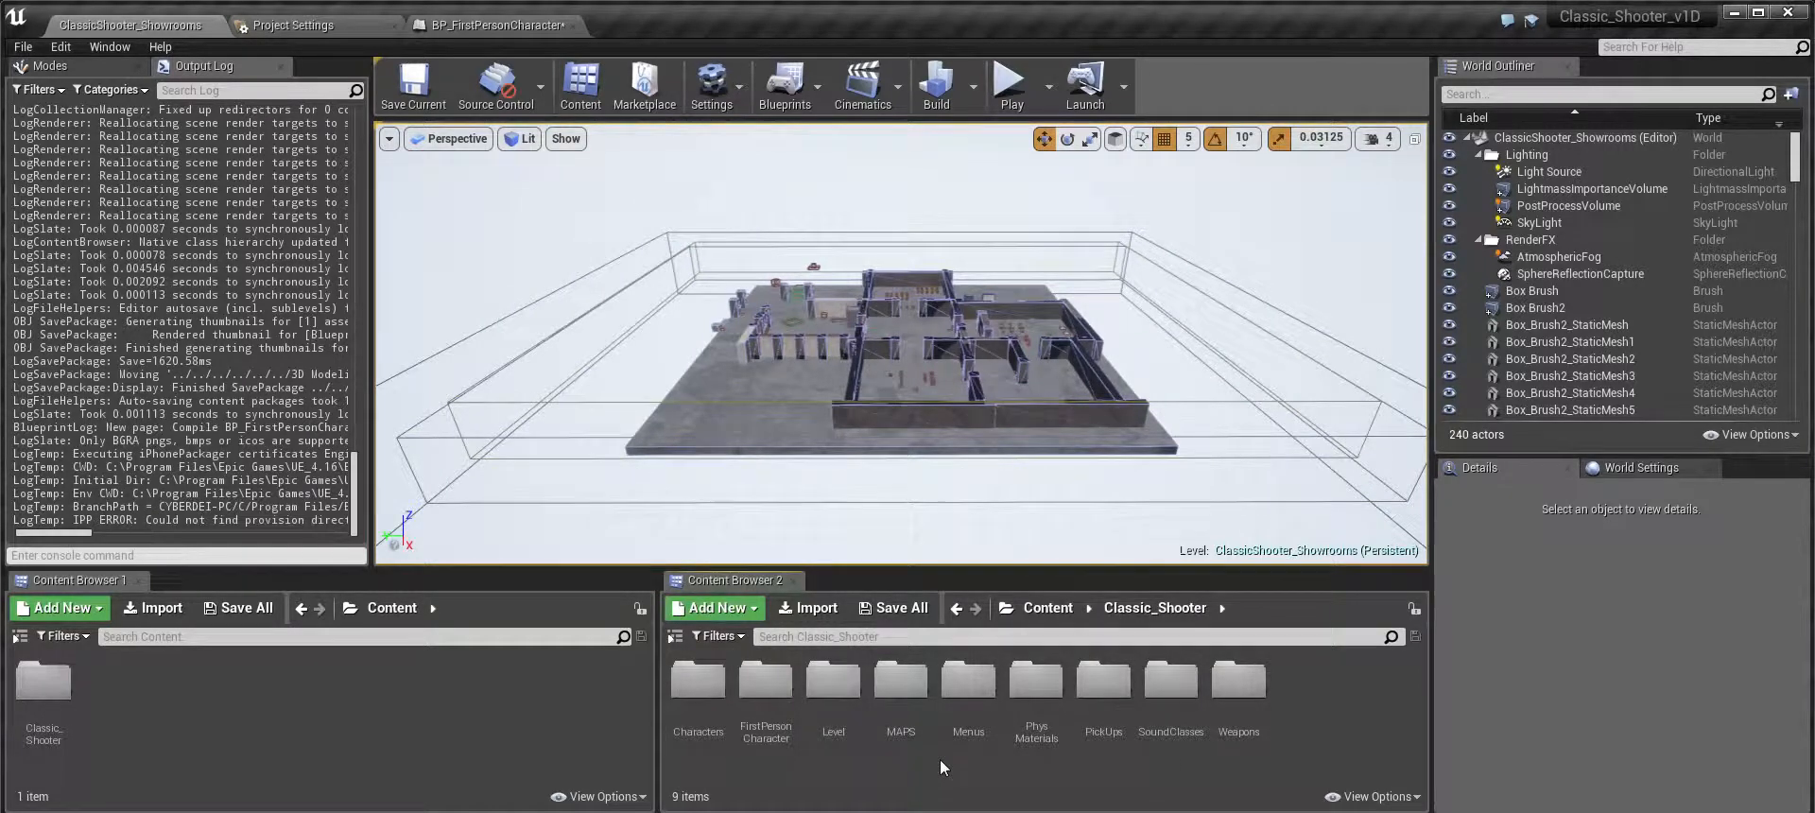
double_click(688, 688)
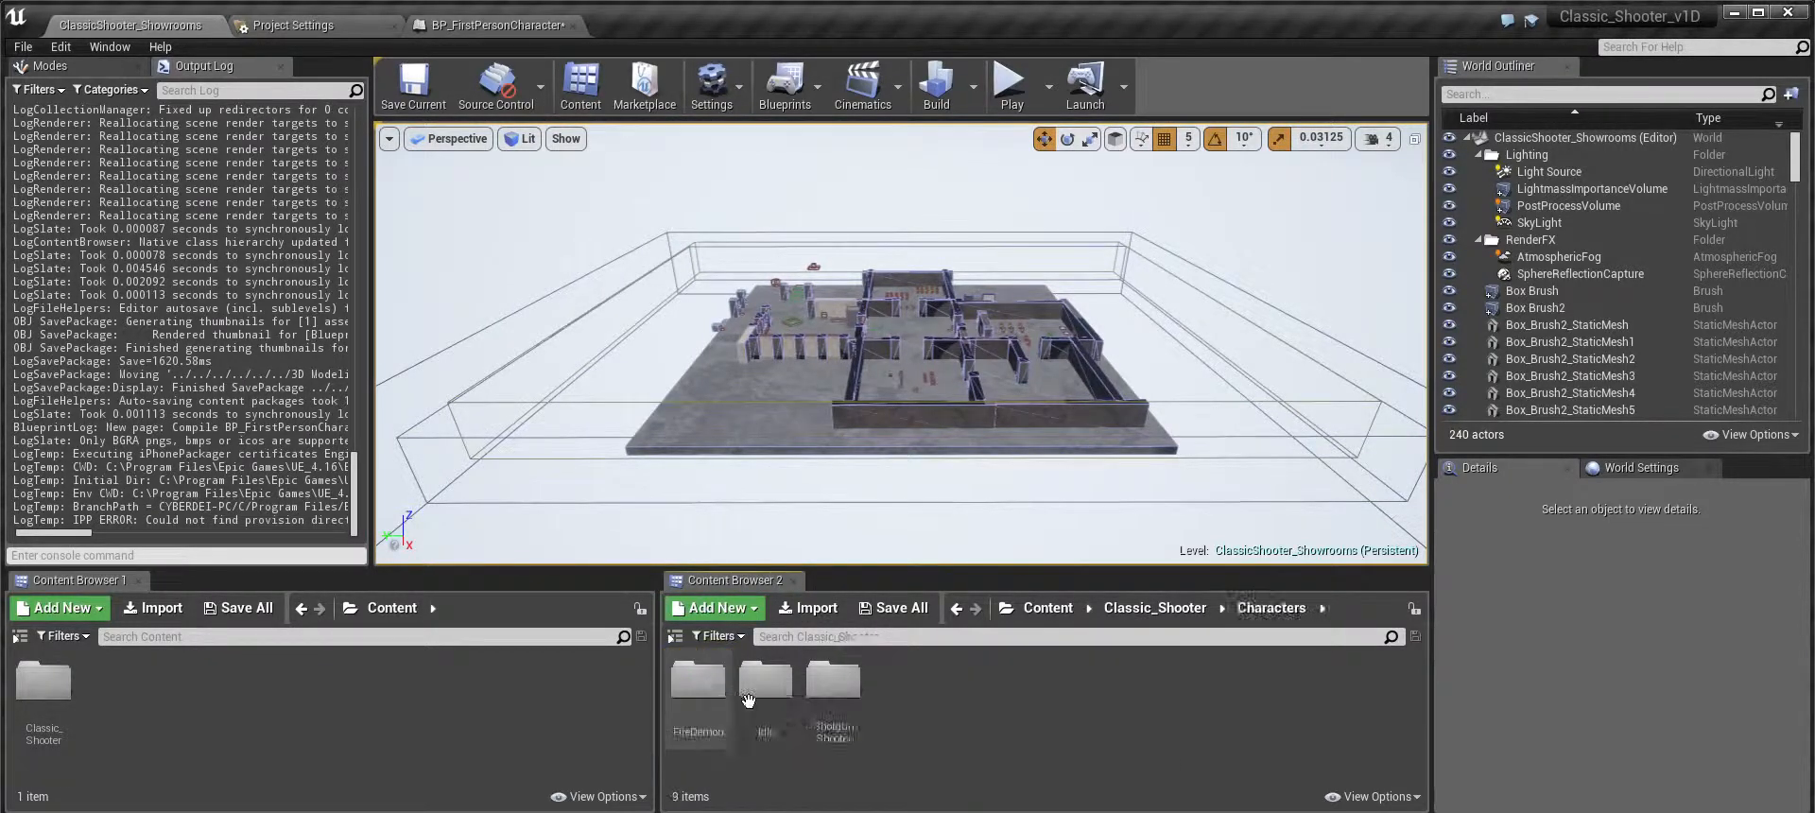
double_click(681, 696)
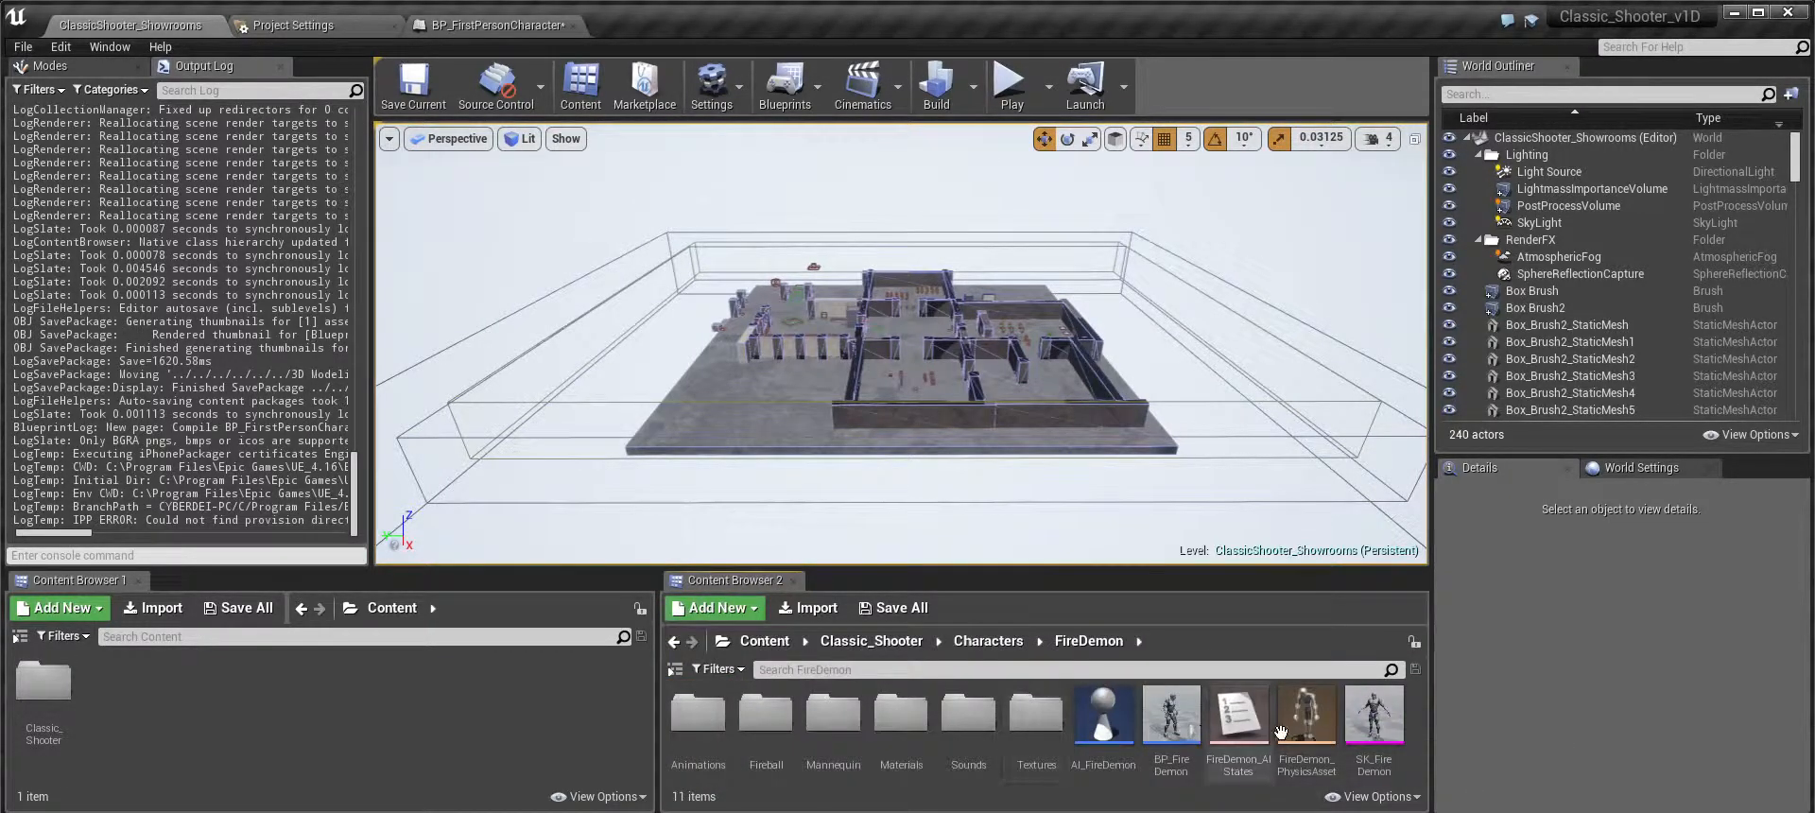
double_click(1171, 718)
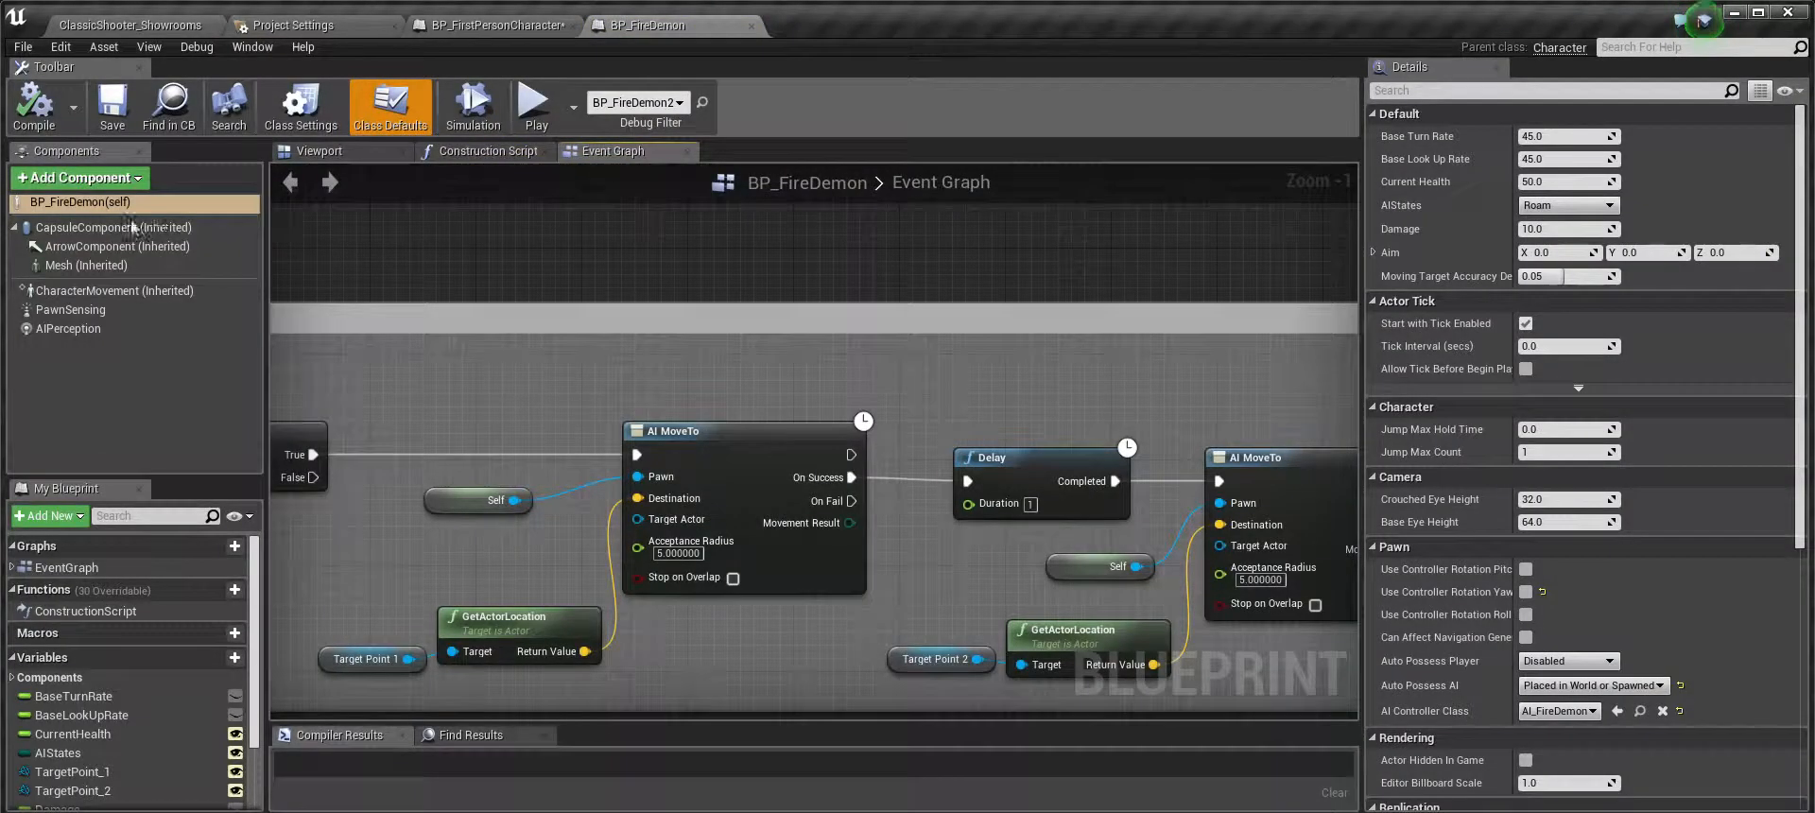
click(94, 228)
scroll(1635, 586, down, 6)
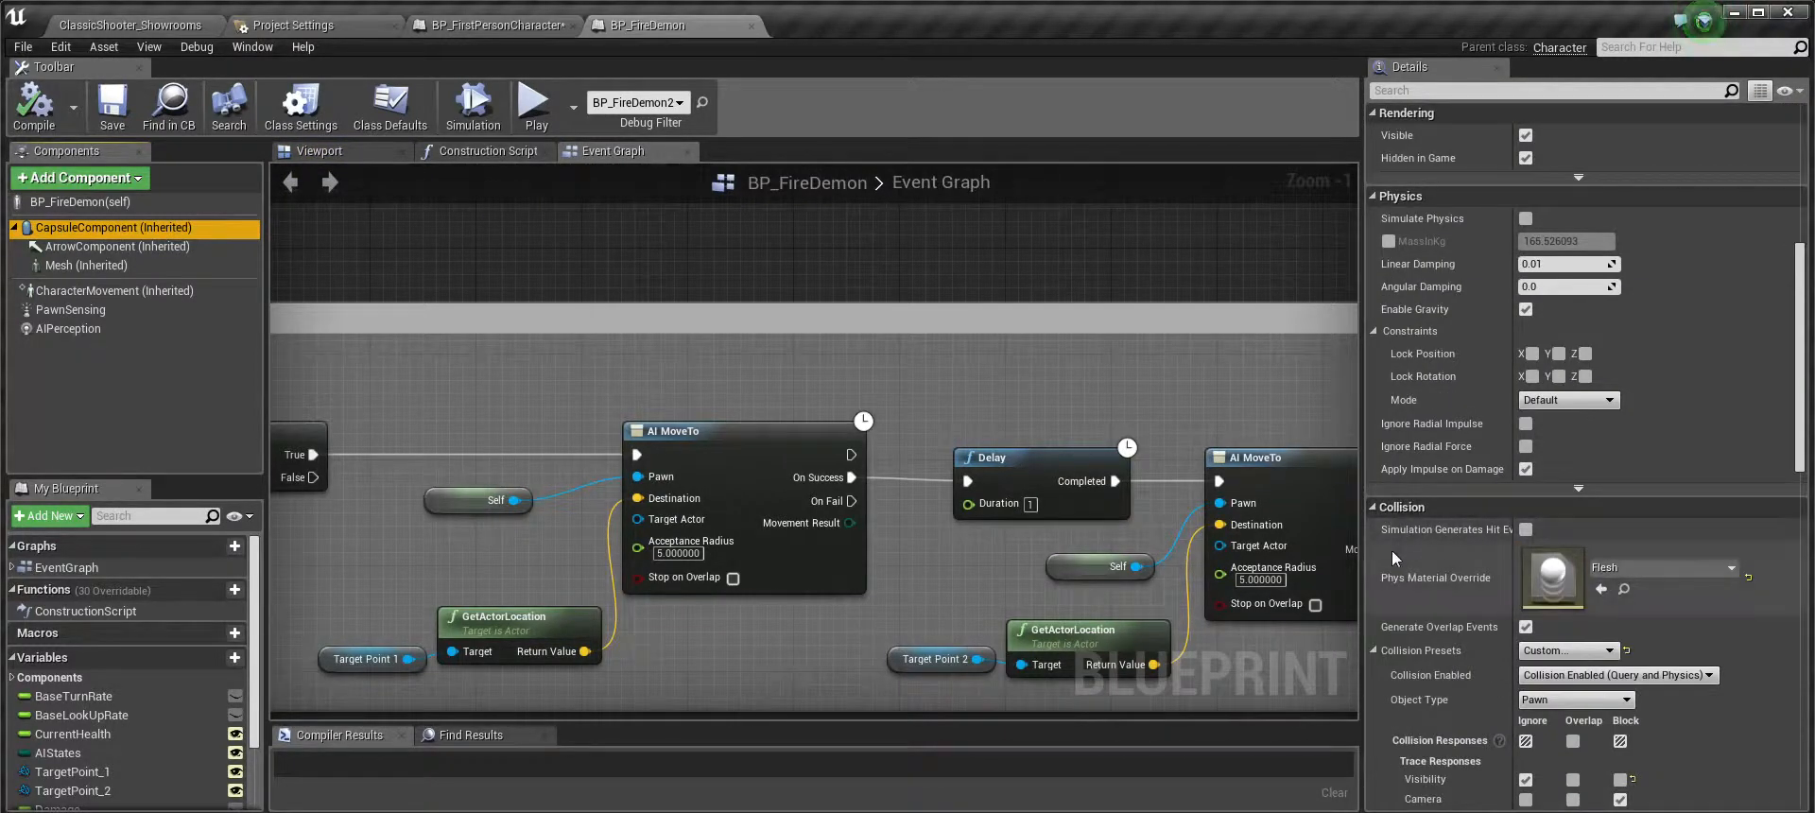
mouse_move(1393, 588)
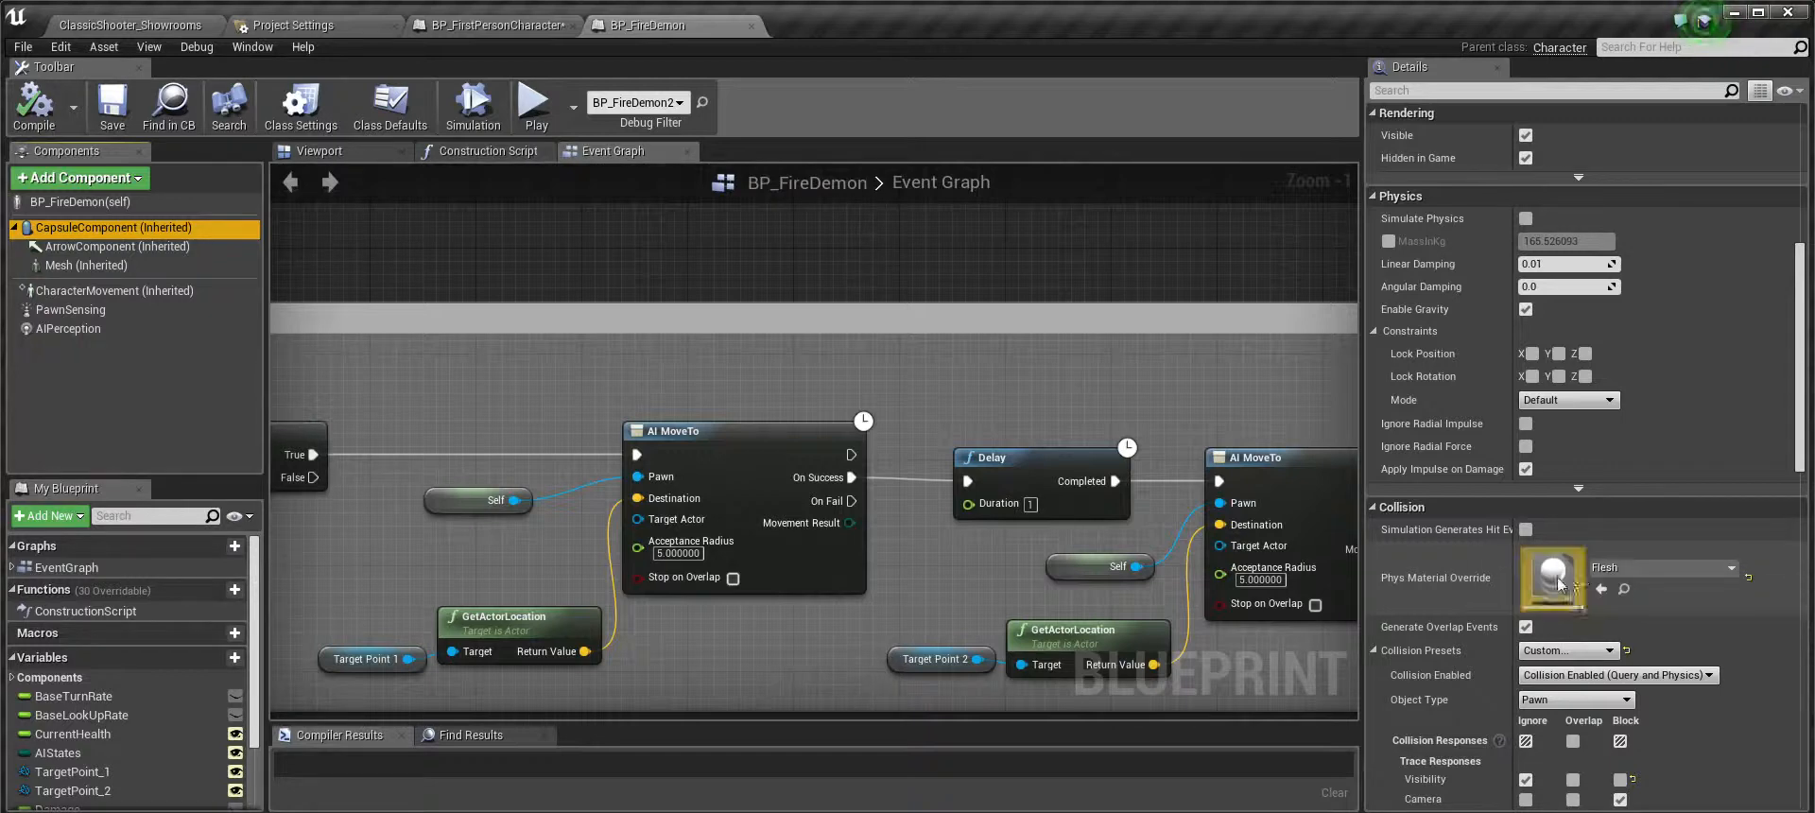
Return to the BP_FirstPersonCharacter event graph and trace the punch logic from LineTraceByChannel through Apply Damage to the Fists Hit FX call
click(498, 24)
scroll(763, 580, down, 4)
right_drag(688, 571, 1232, 323)
scroll(634, 324, up, 3)
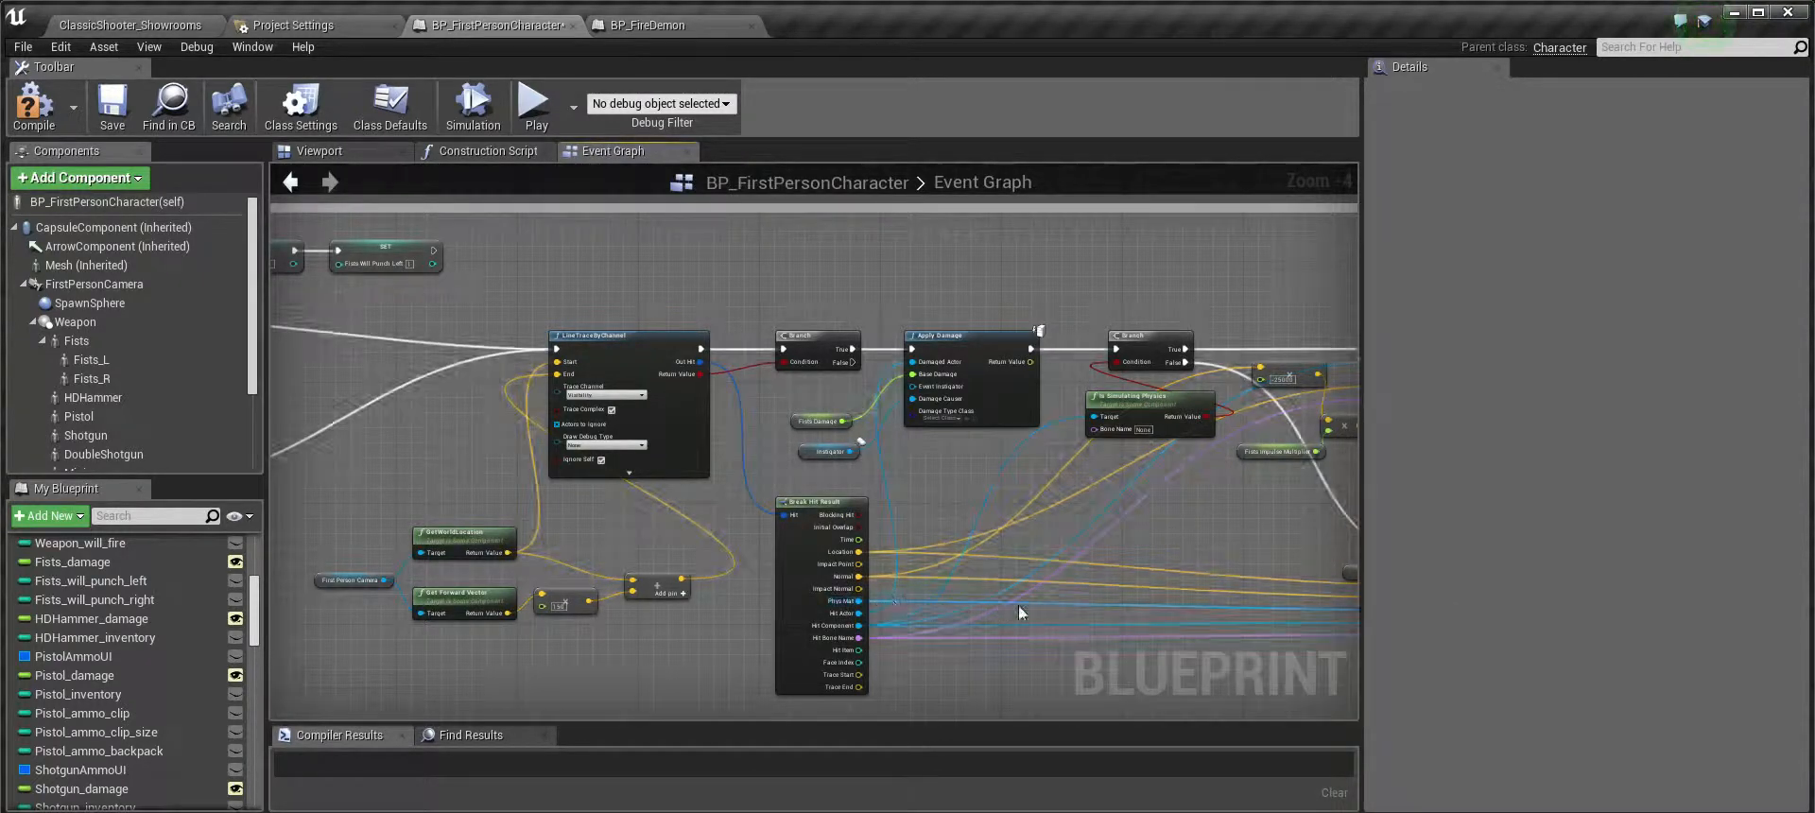
right_drag(1090, 602, 524, 574)
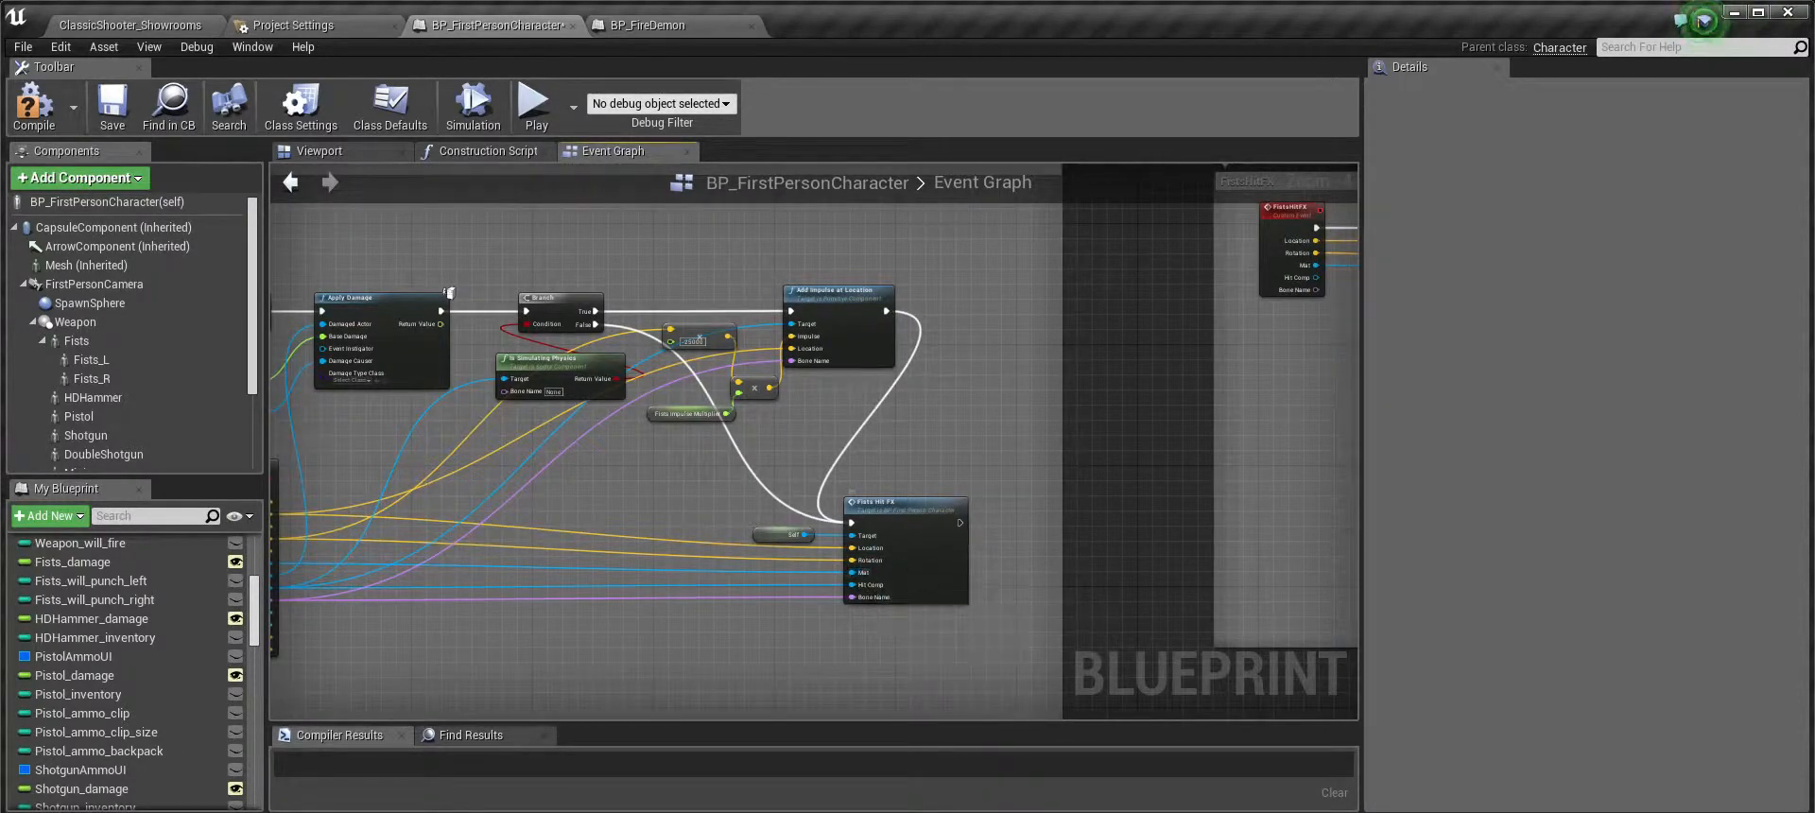
Examine the FistsHitFX event's Switch on EPhysicalSurface with its Flesh output and the Spawn Emitter at Location node it feeds
right_drag(1067, 565, 542, 653)
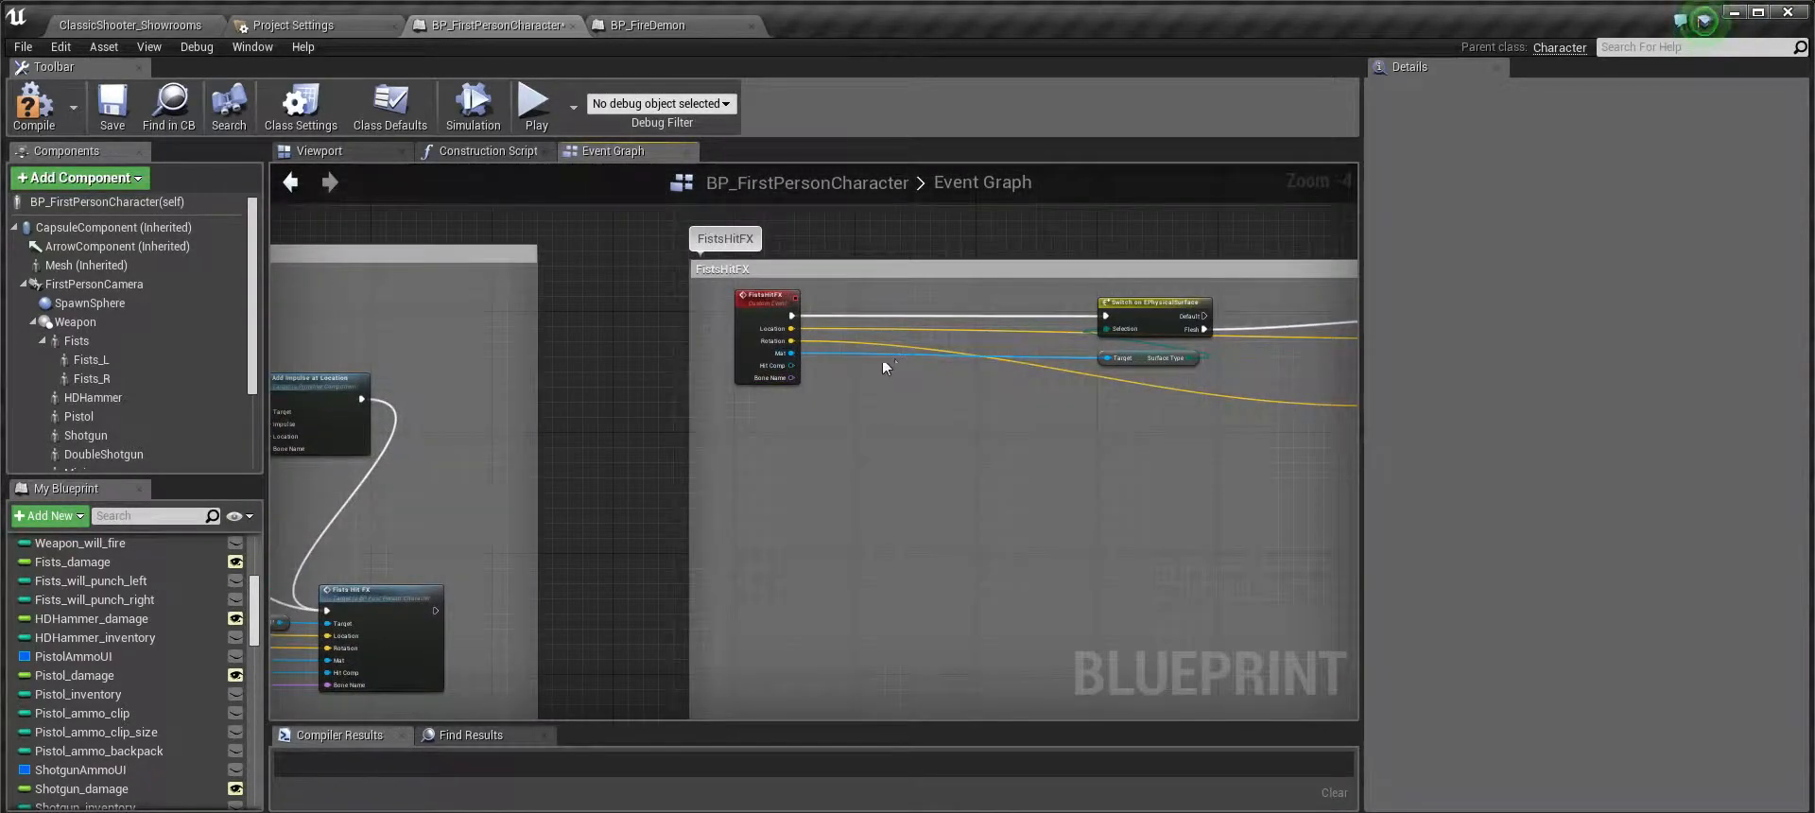
right_drag(980, 358, 728, 435)
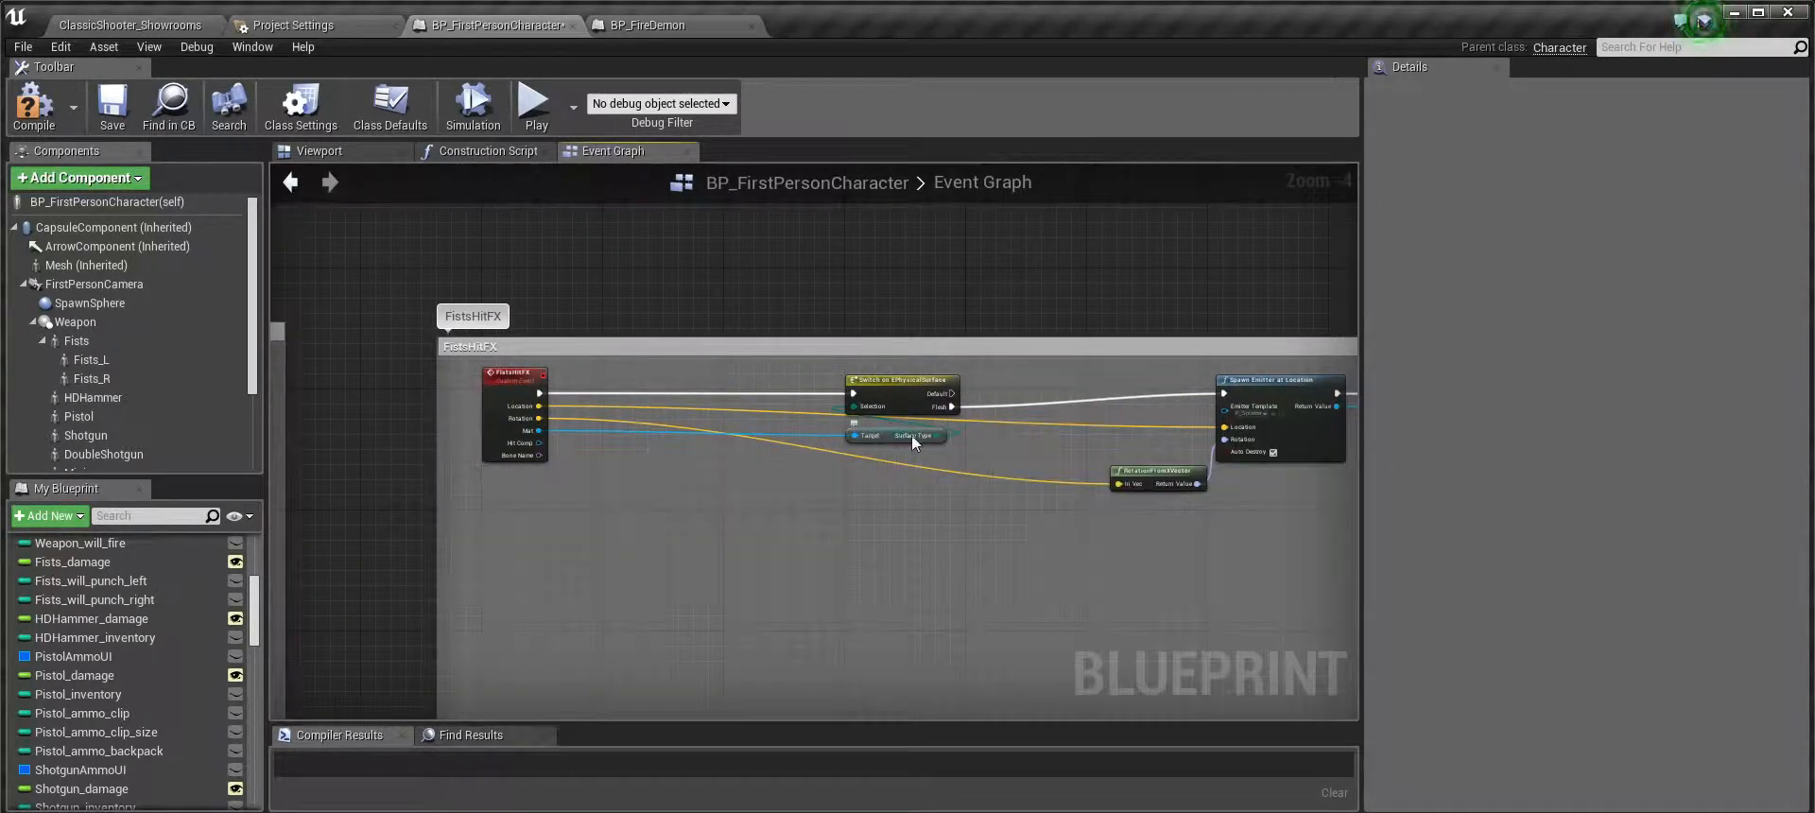
scroll(909, 435, up, 5)
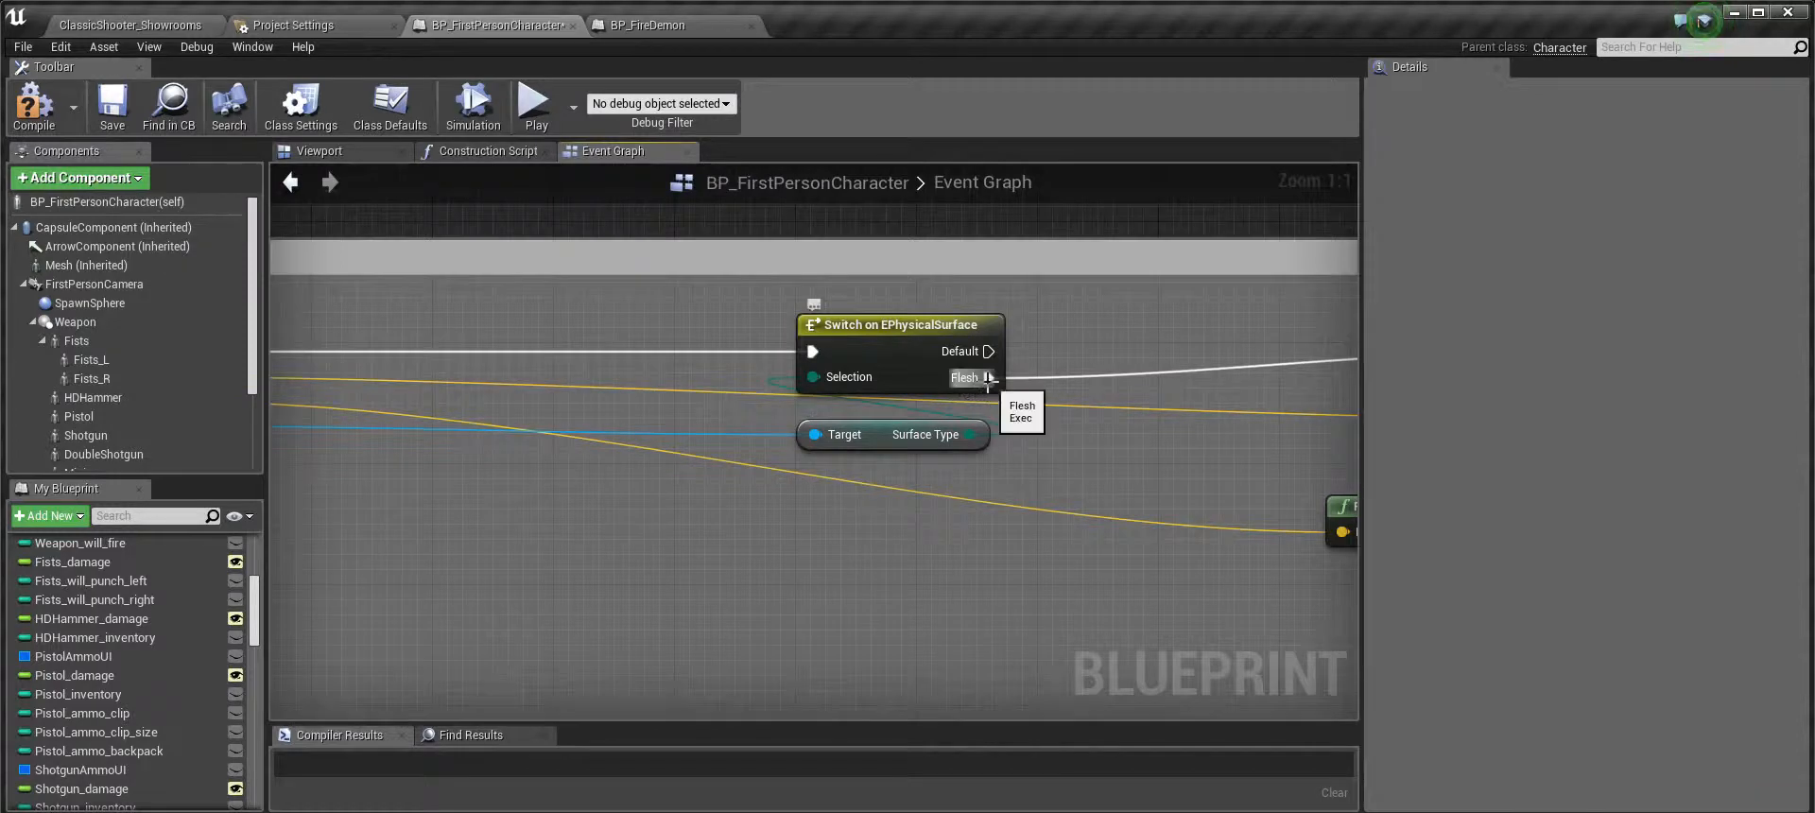
scroll(932, 437, down, 2)
right_drag(1119, 378, 673, 440)
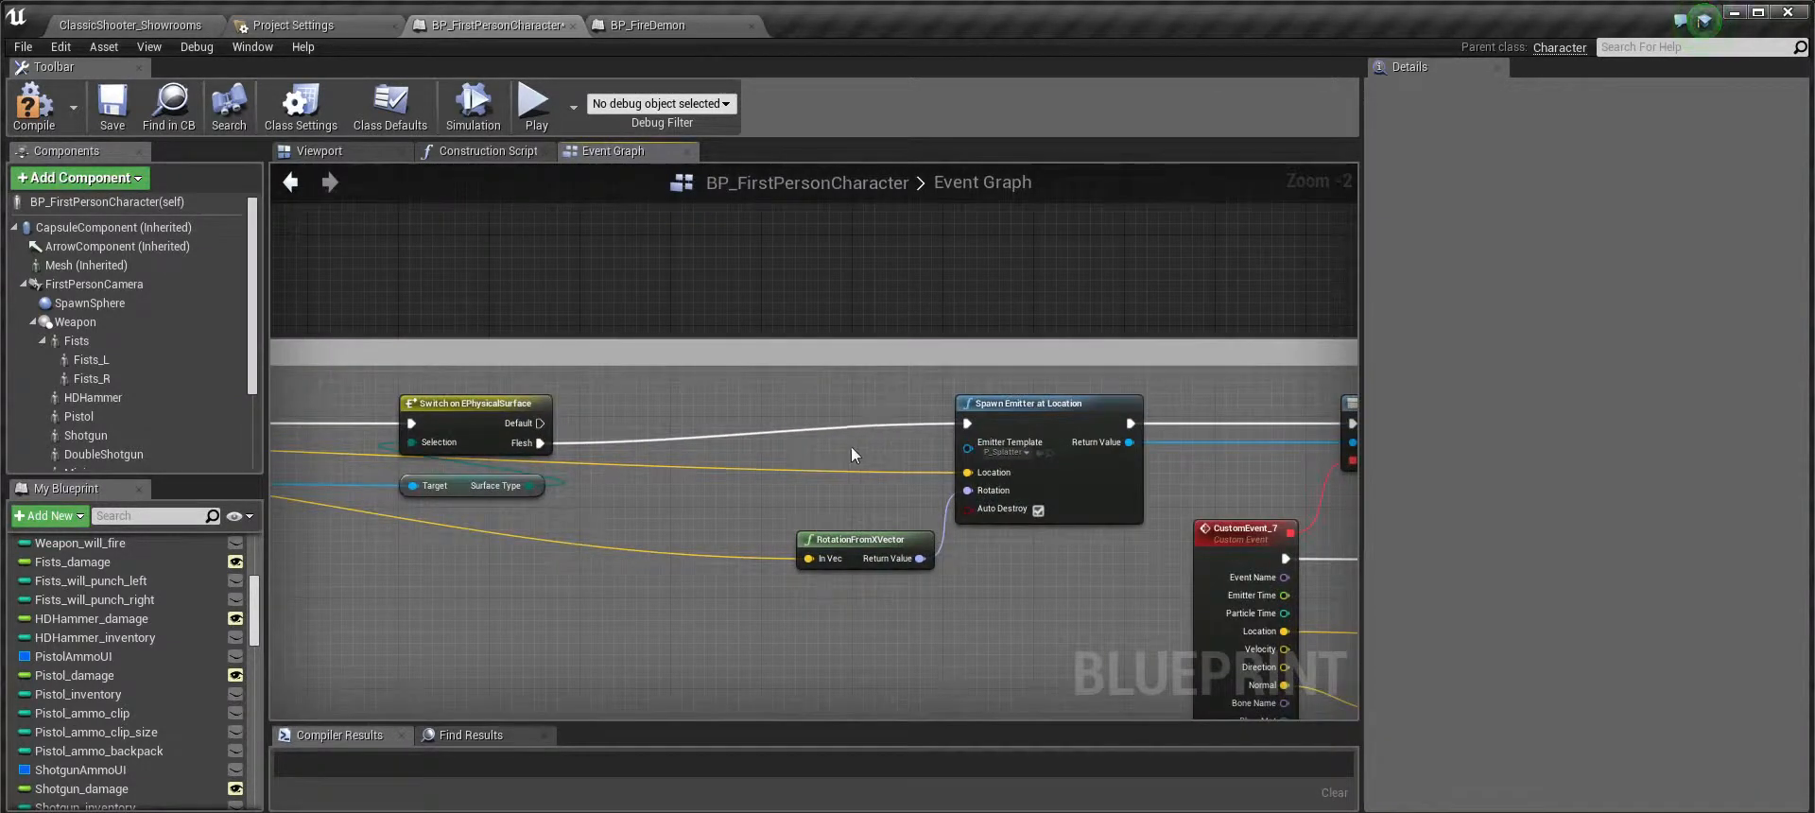
right_drag(850, 446, 550, 422)
scroll(723, 424, down, 1)
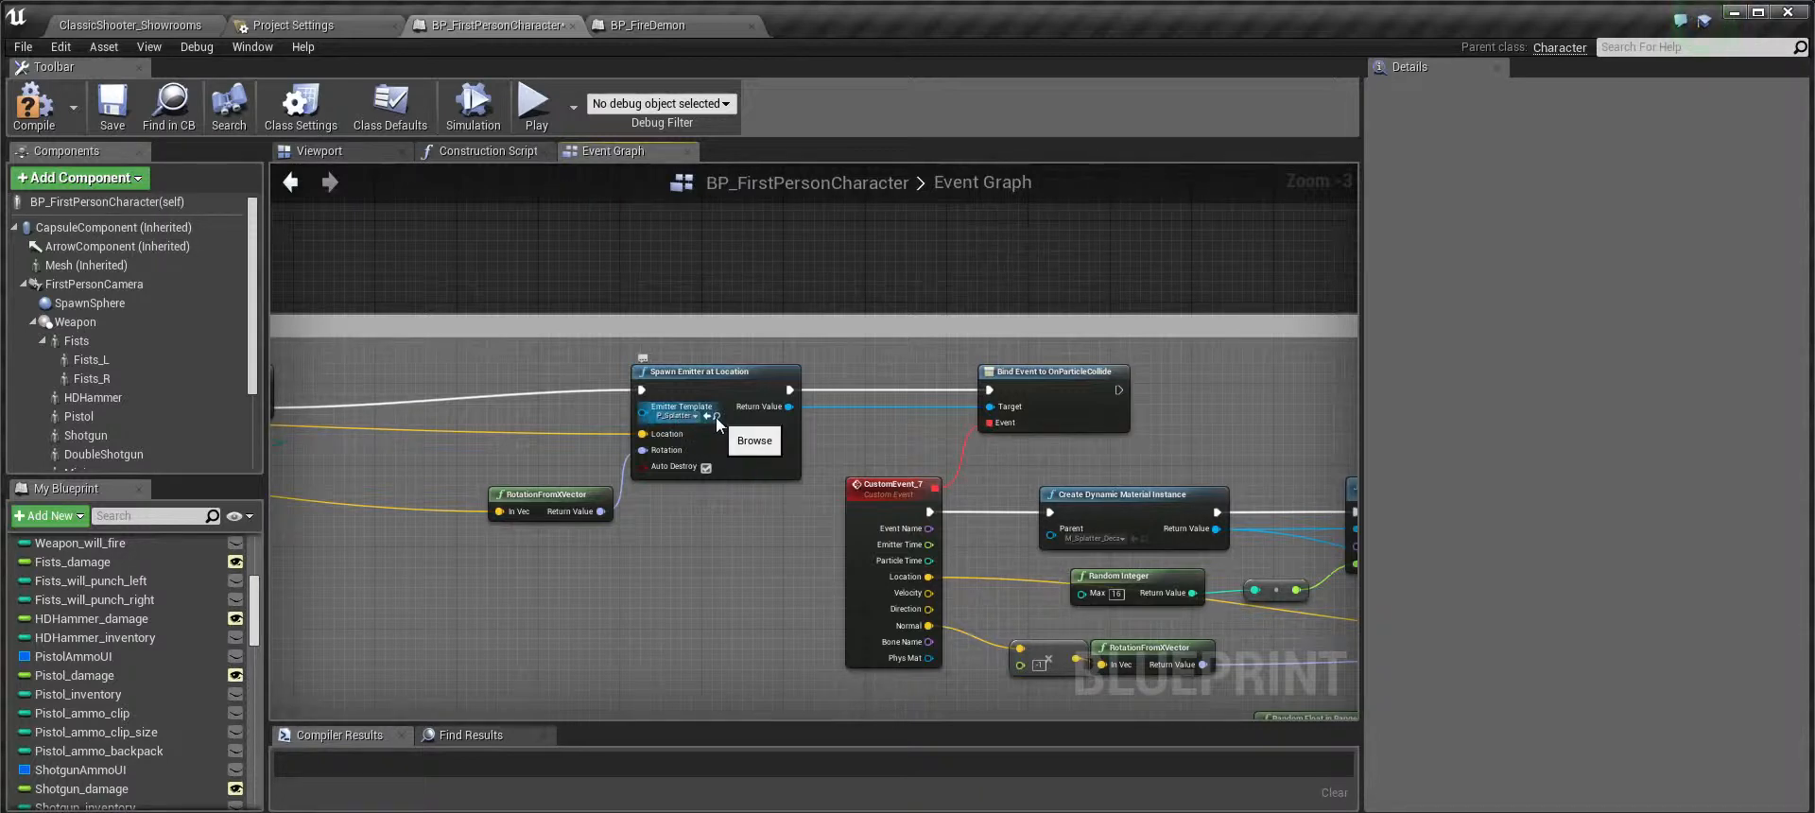
Return to the ClassicShooter_Showrooms level editor and open the Classic_Shooter/Weapons/HitFX/BloodSplatters folder in Content Browser 2
click(132, 25)
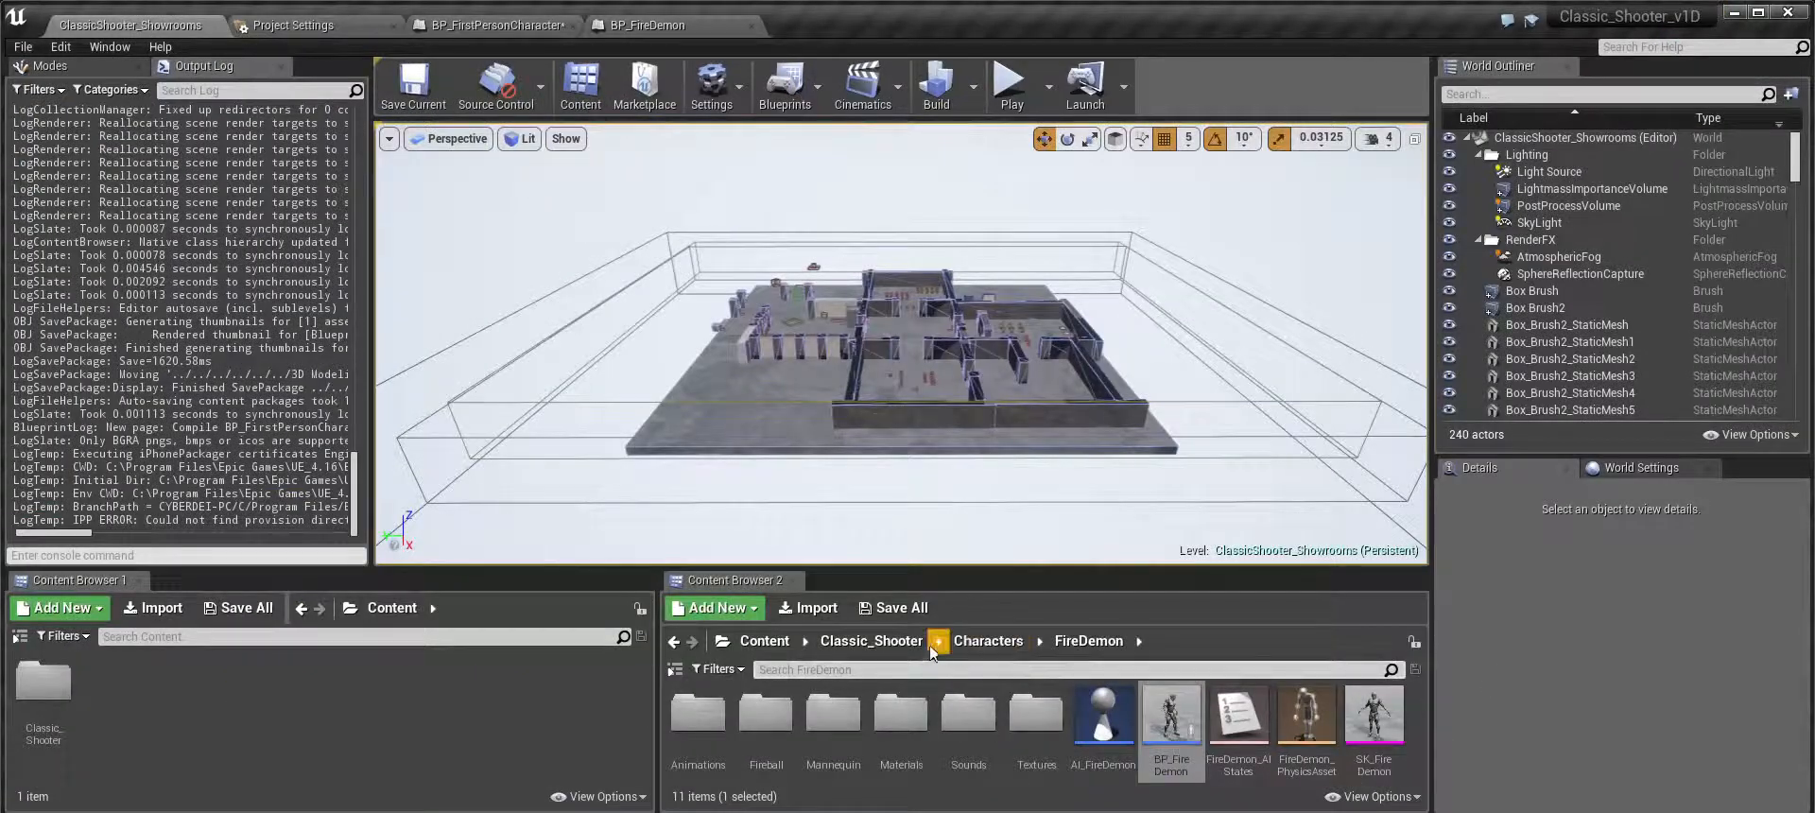
click(877, 650)
double_click(1246, 732)
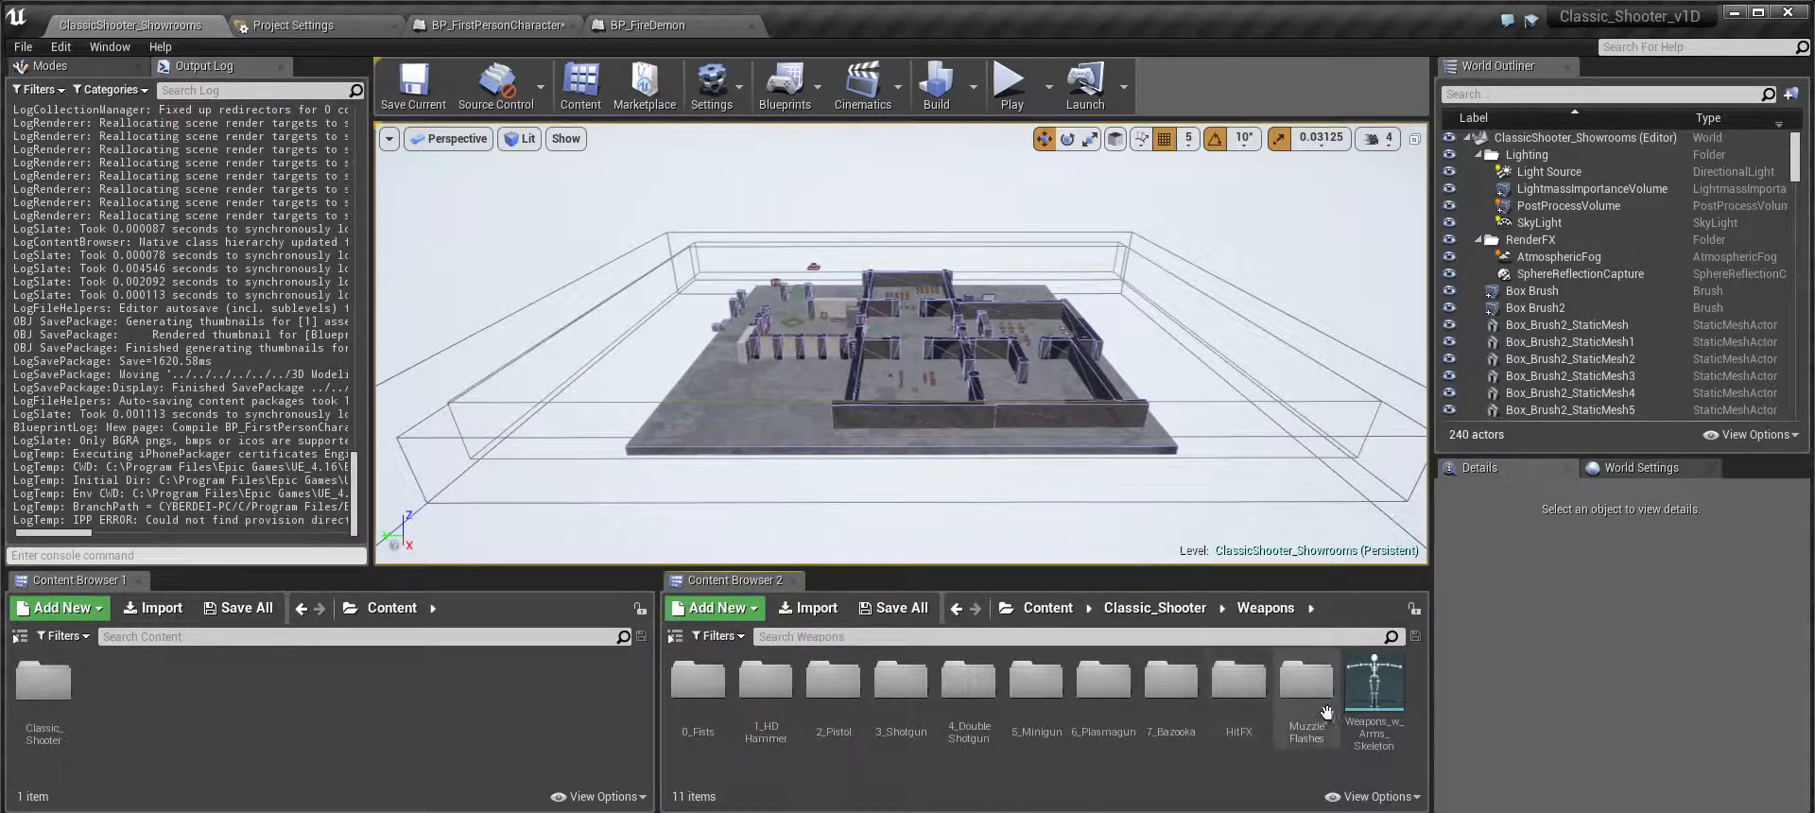
double_click(1239, 728)
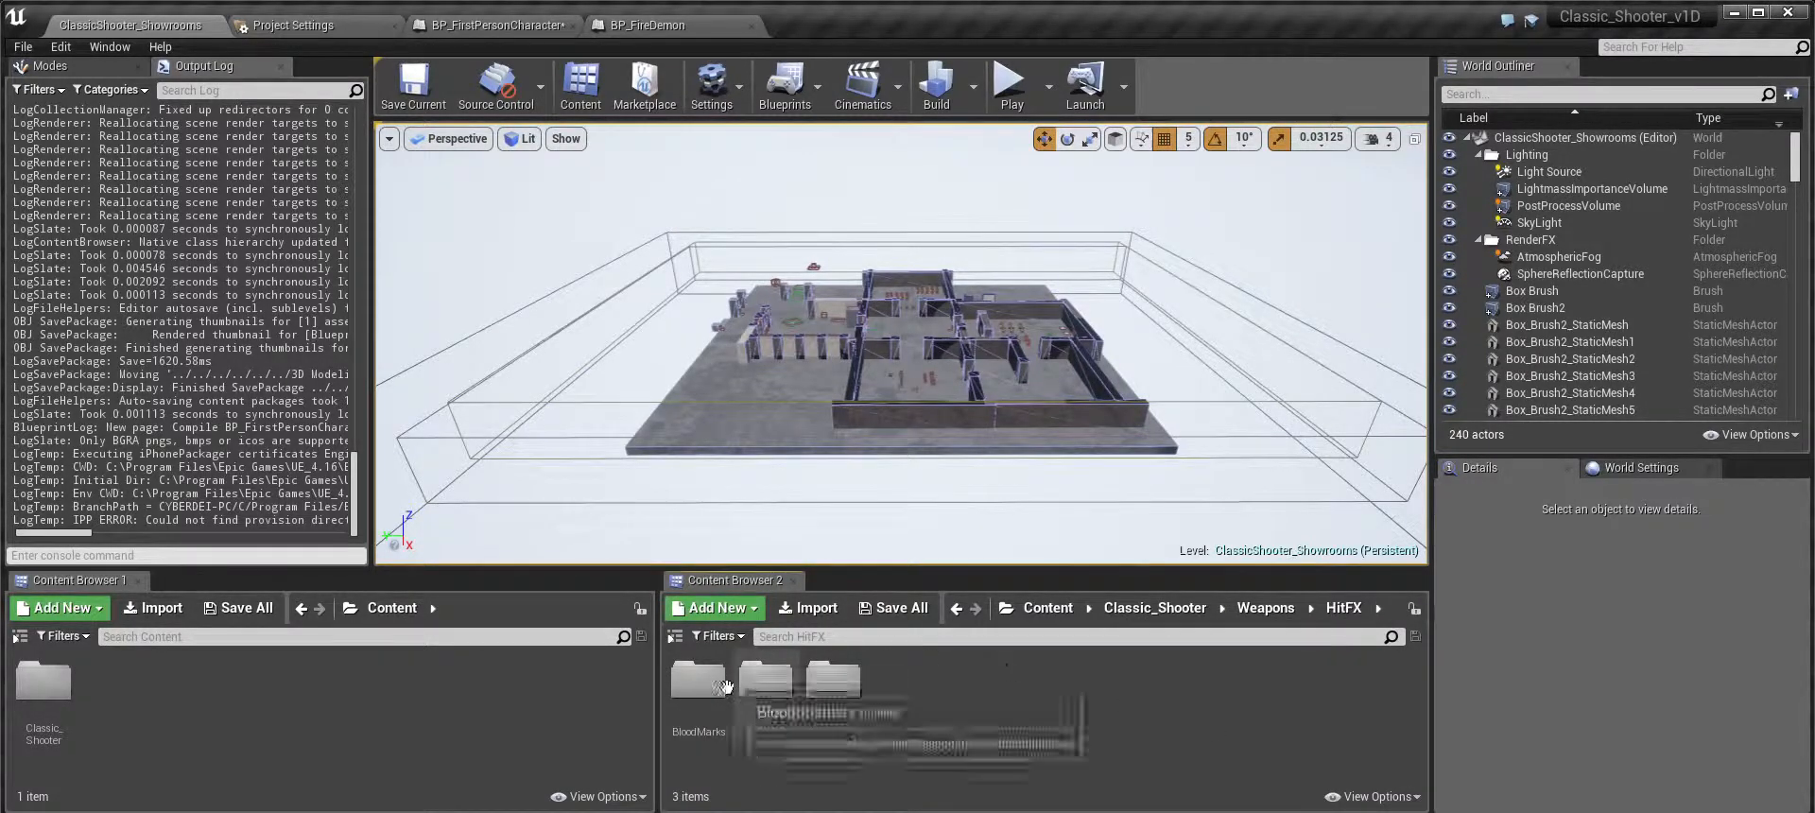
double_click(766, 679)
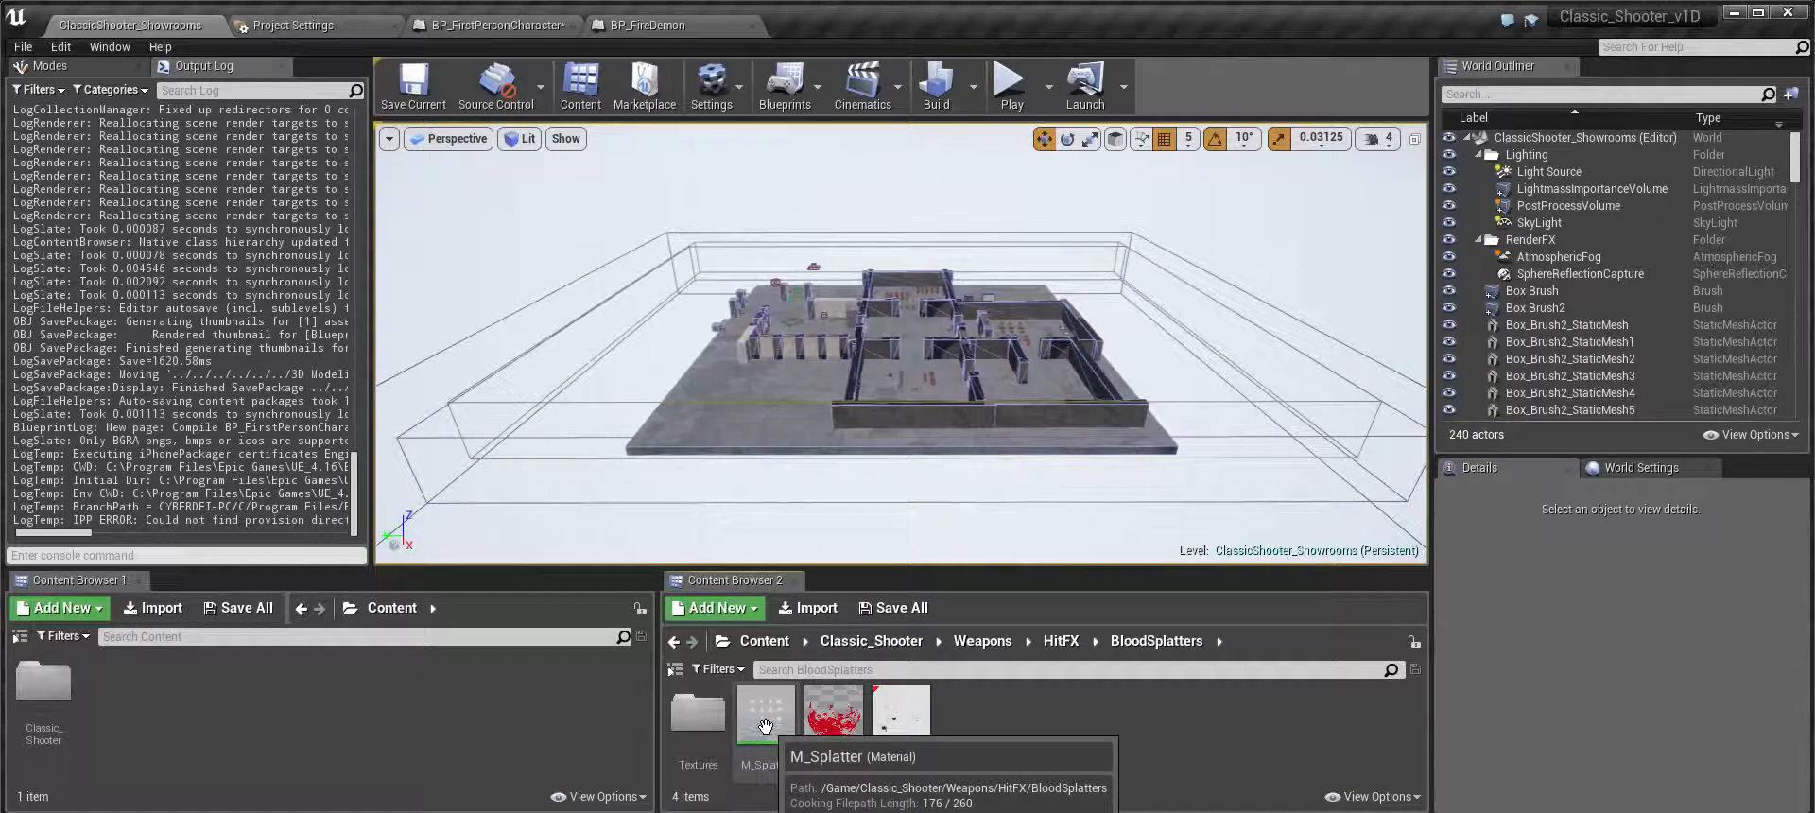
Close BP_FireDemon and the Project Settings, and open the M_Splatter, P_Splatter and M_Splatter_Decal assets from the BloodSplatters folder
click(753, 27)
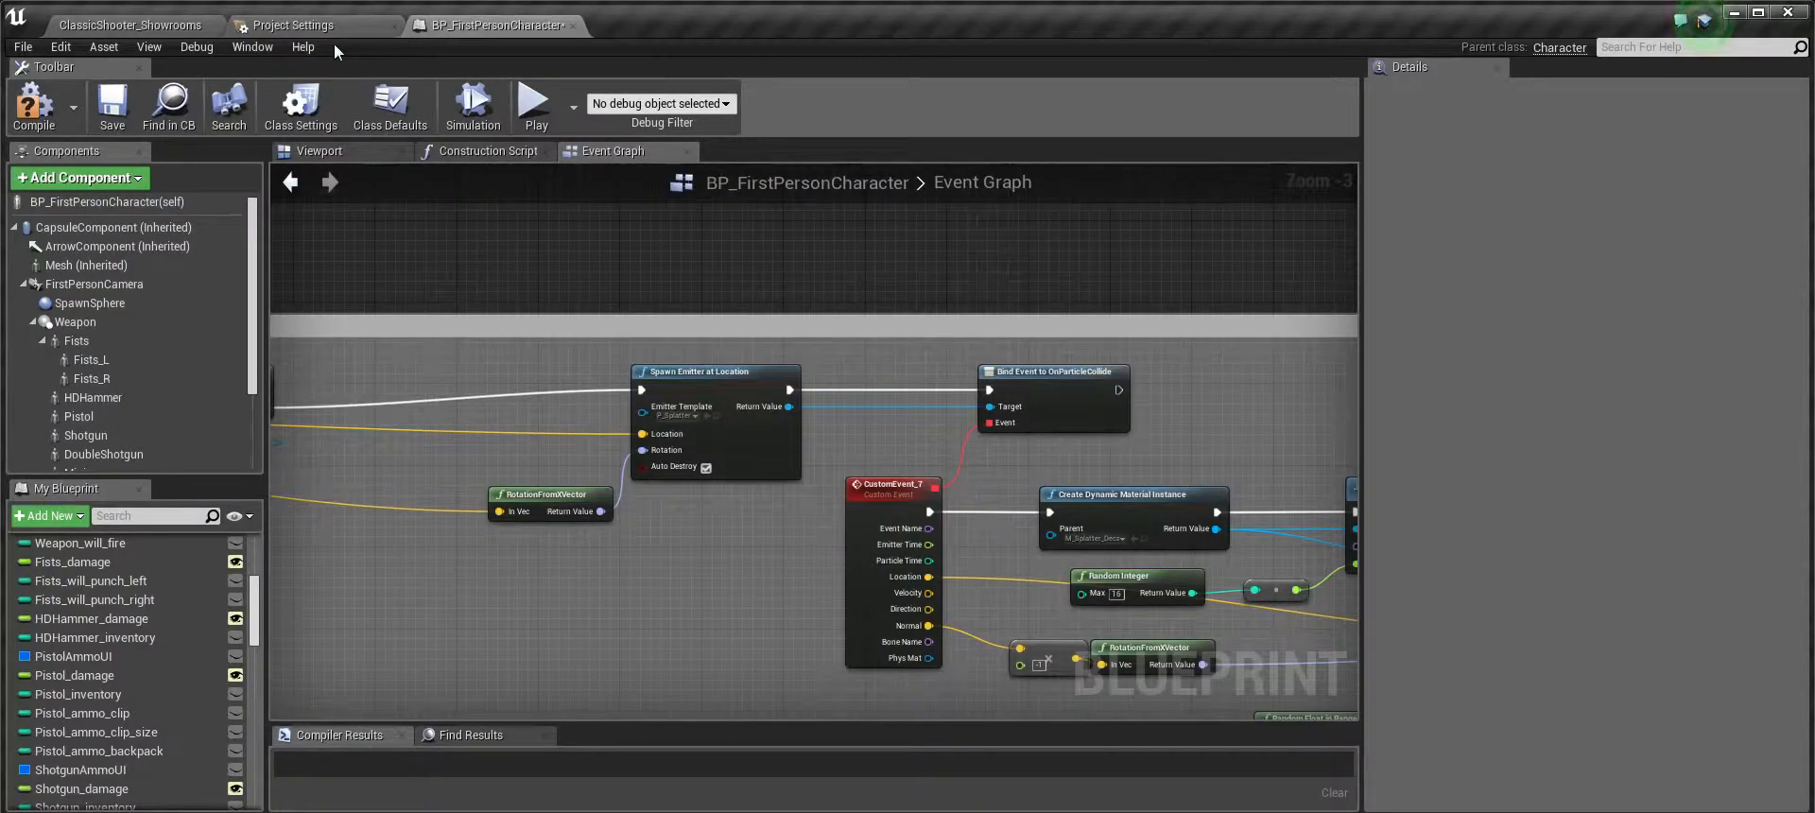
click(394, 25)
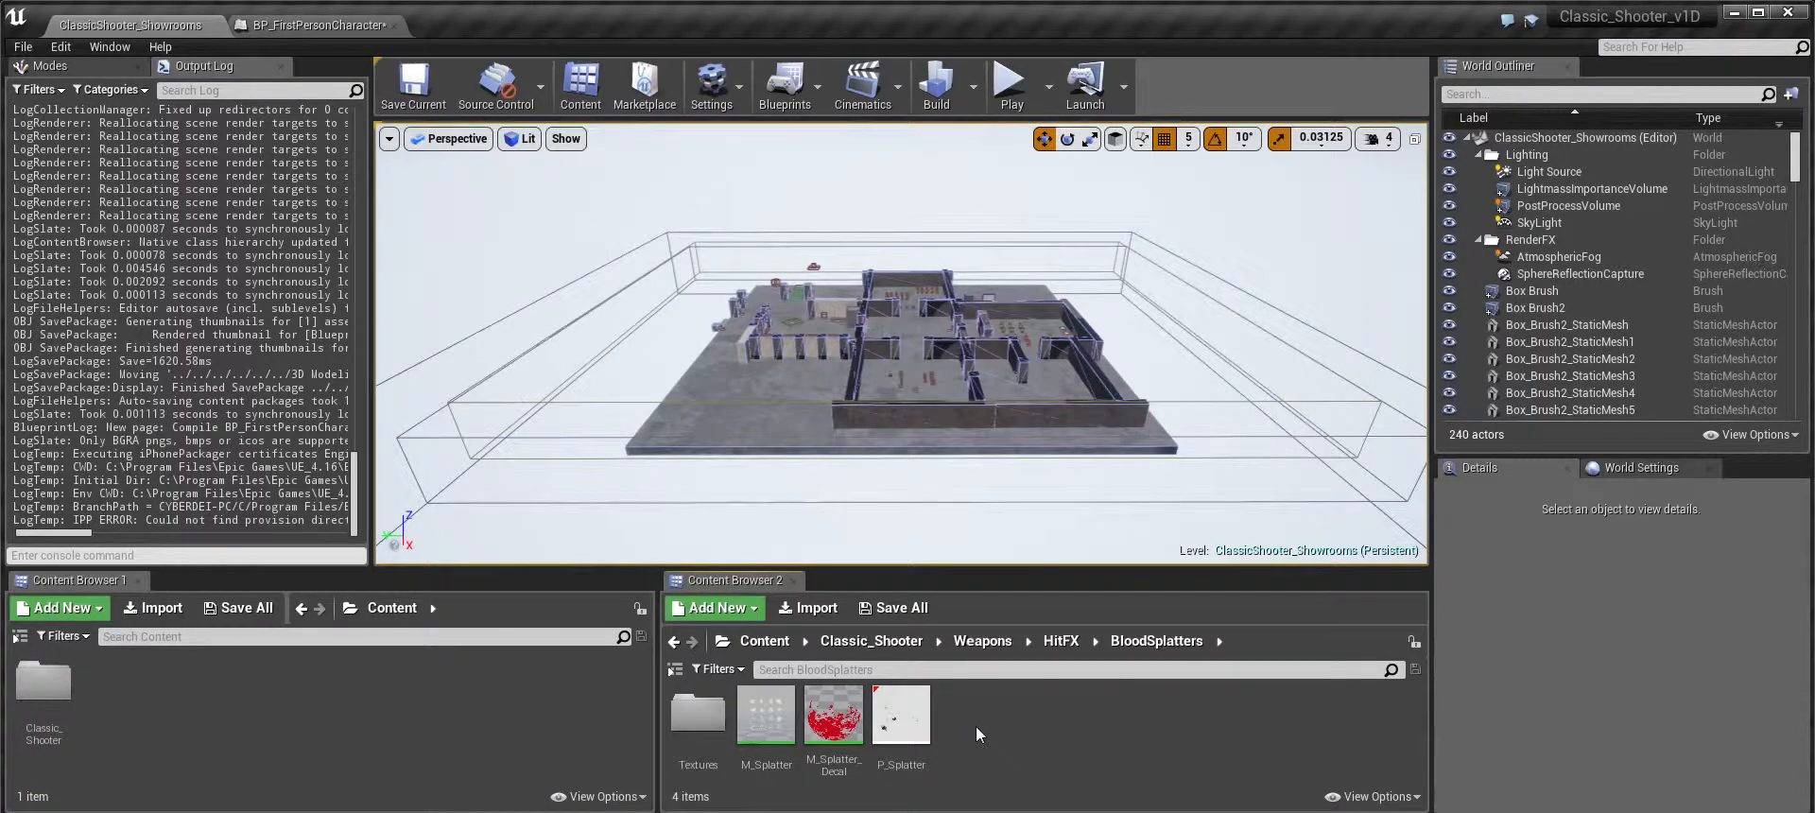
double_click(765, 716)
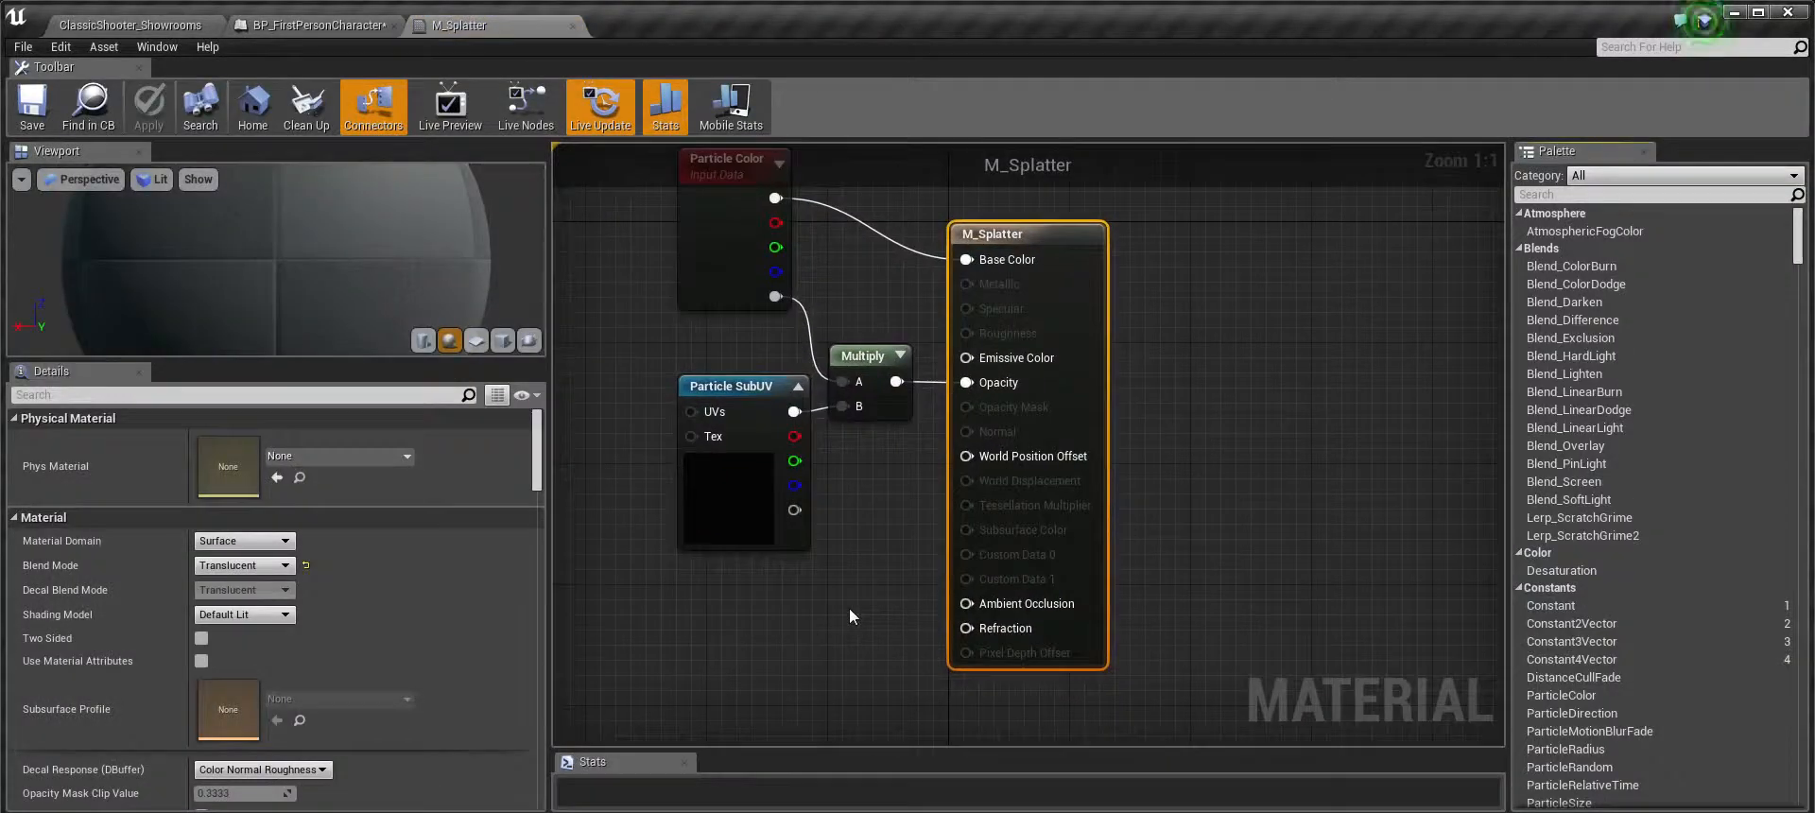
click(175, 25)
double_click(898, 716)
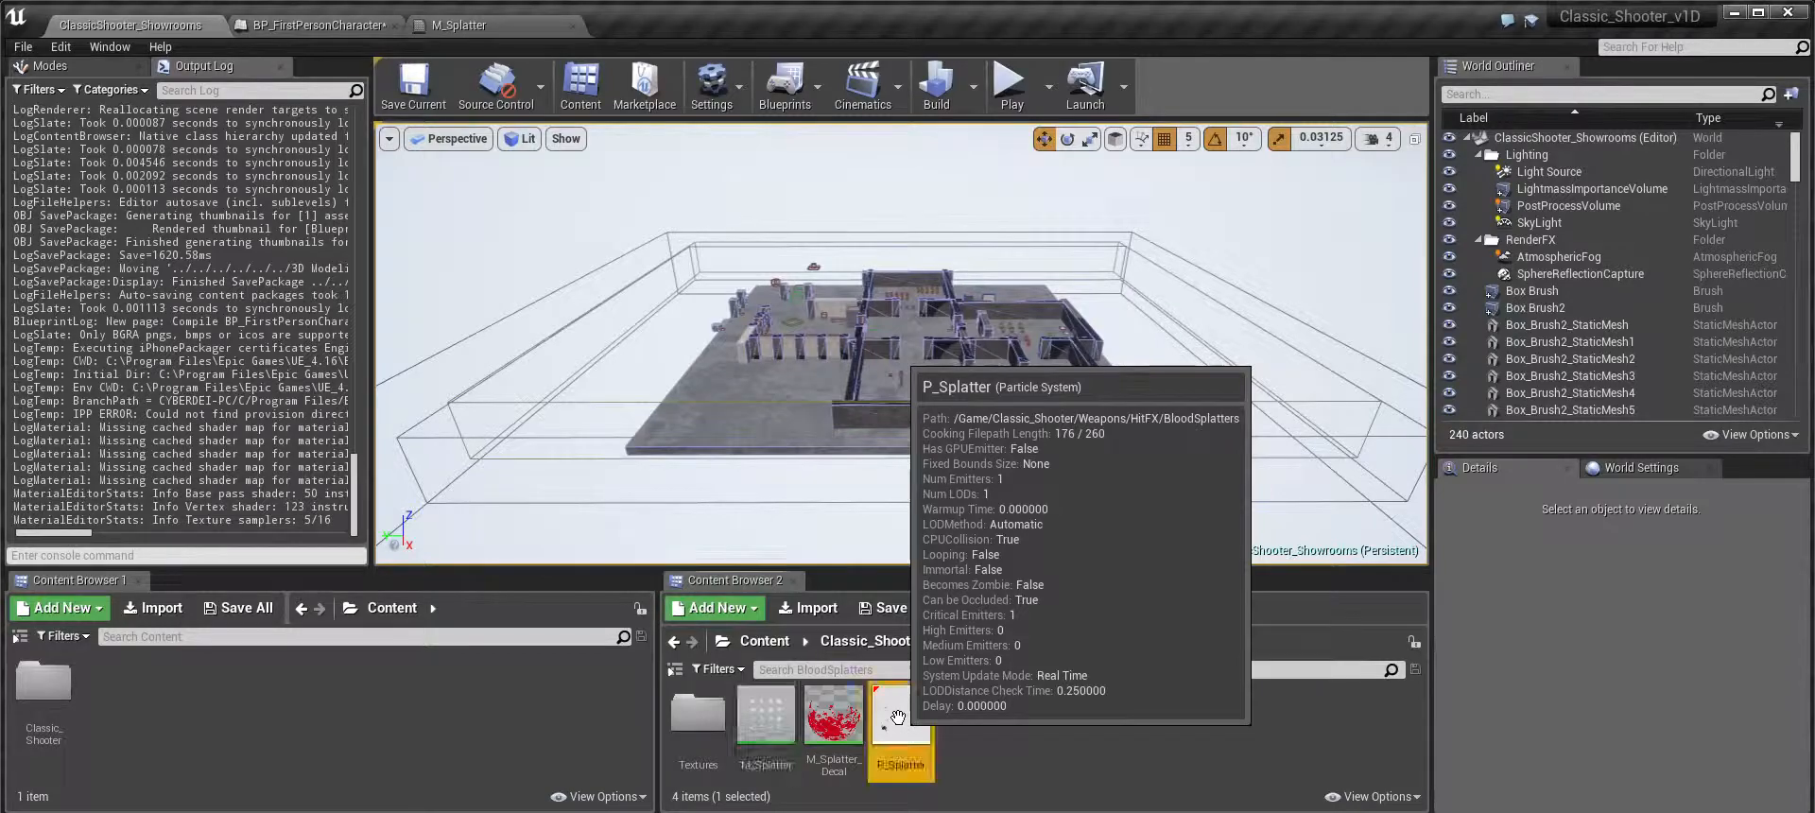
click(165, 25)
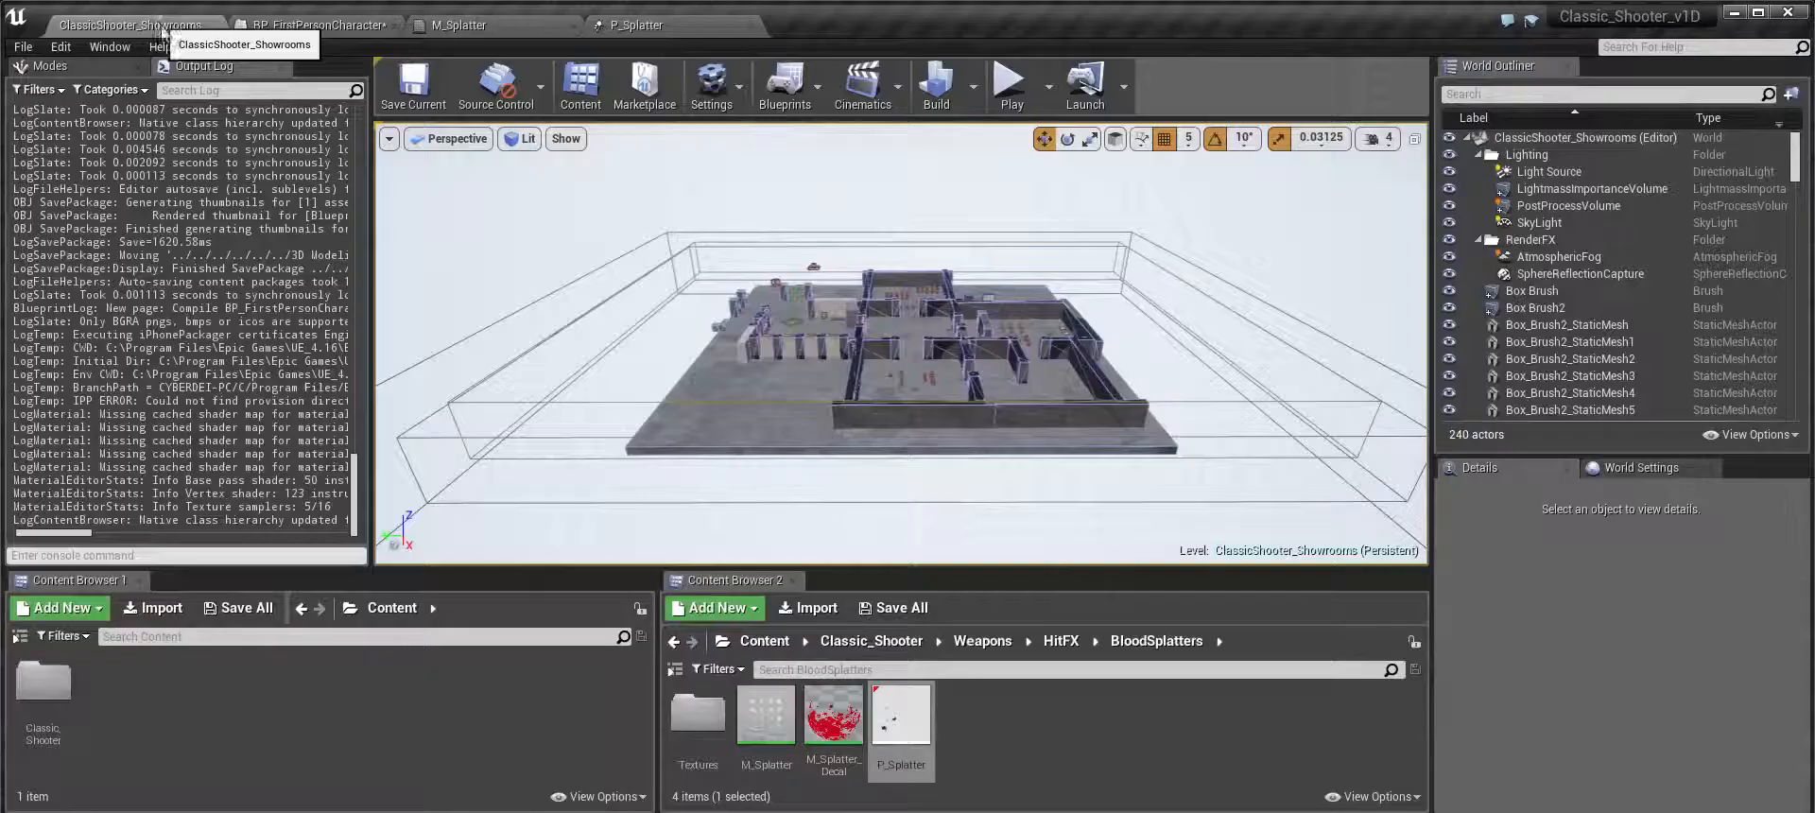
double_click(851, 726)
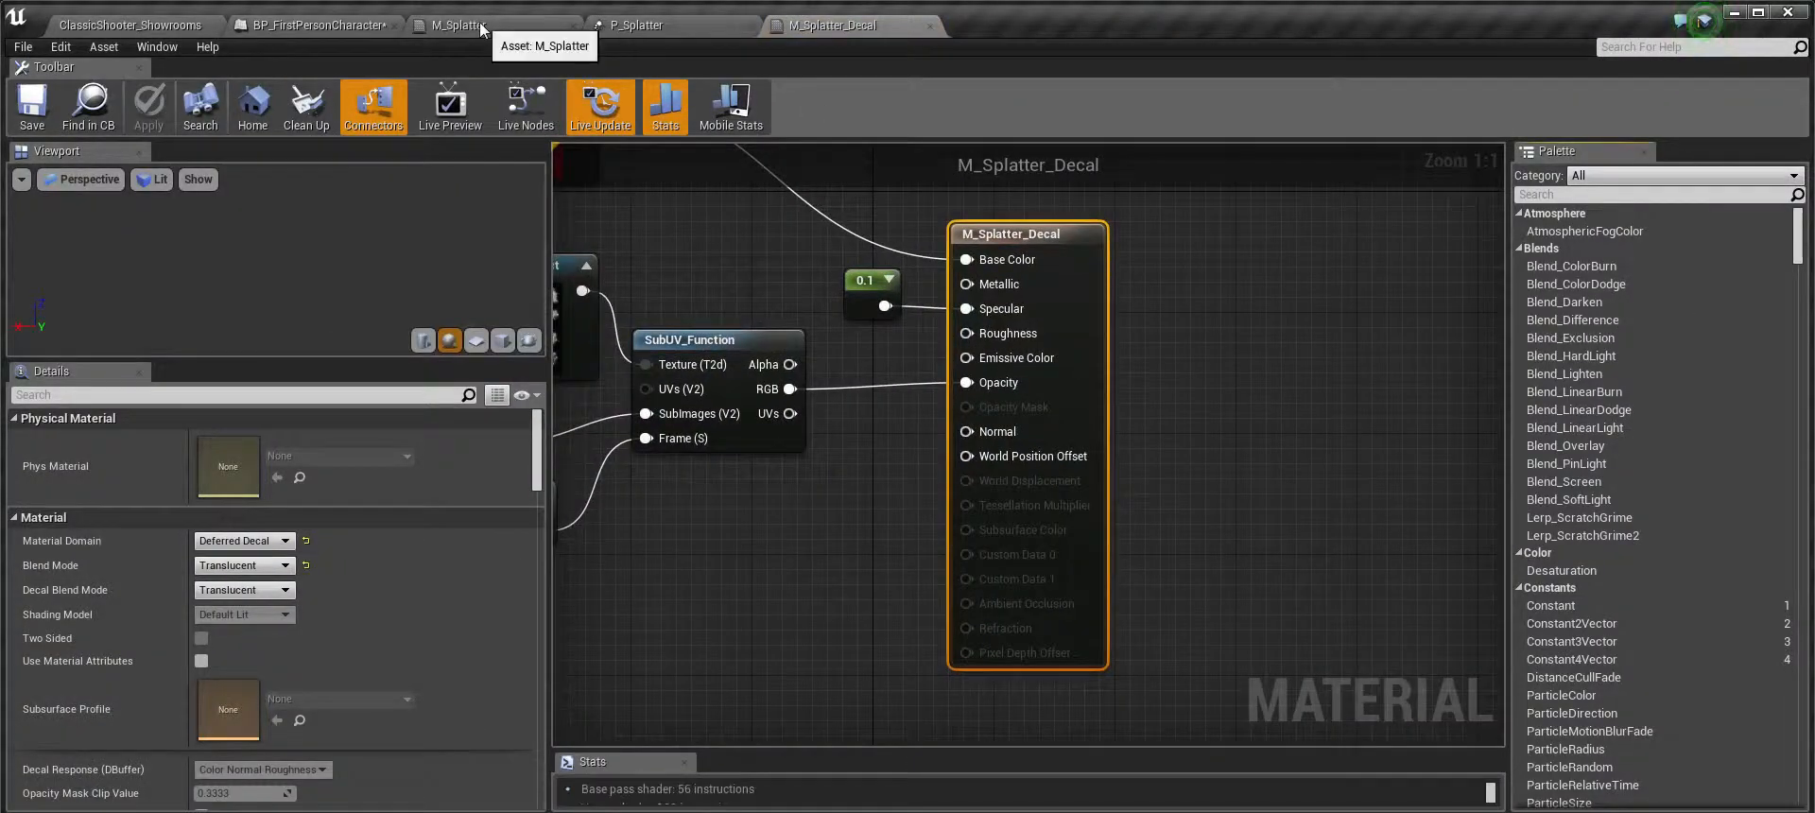
Switch to the P_Splatter particle system and restart its simulation several times to preview the splatter
click(639, 29)
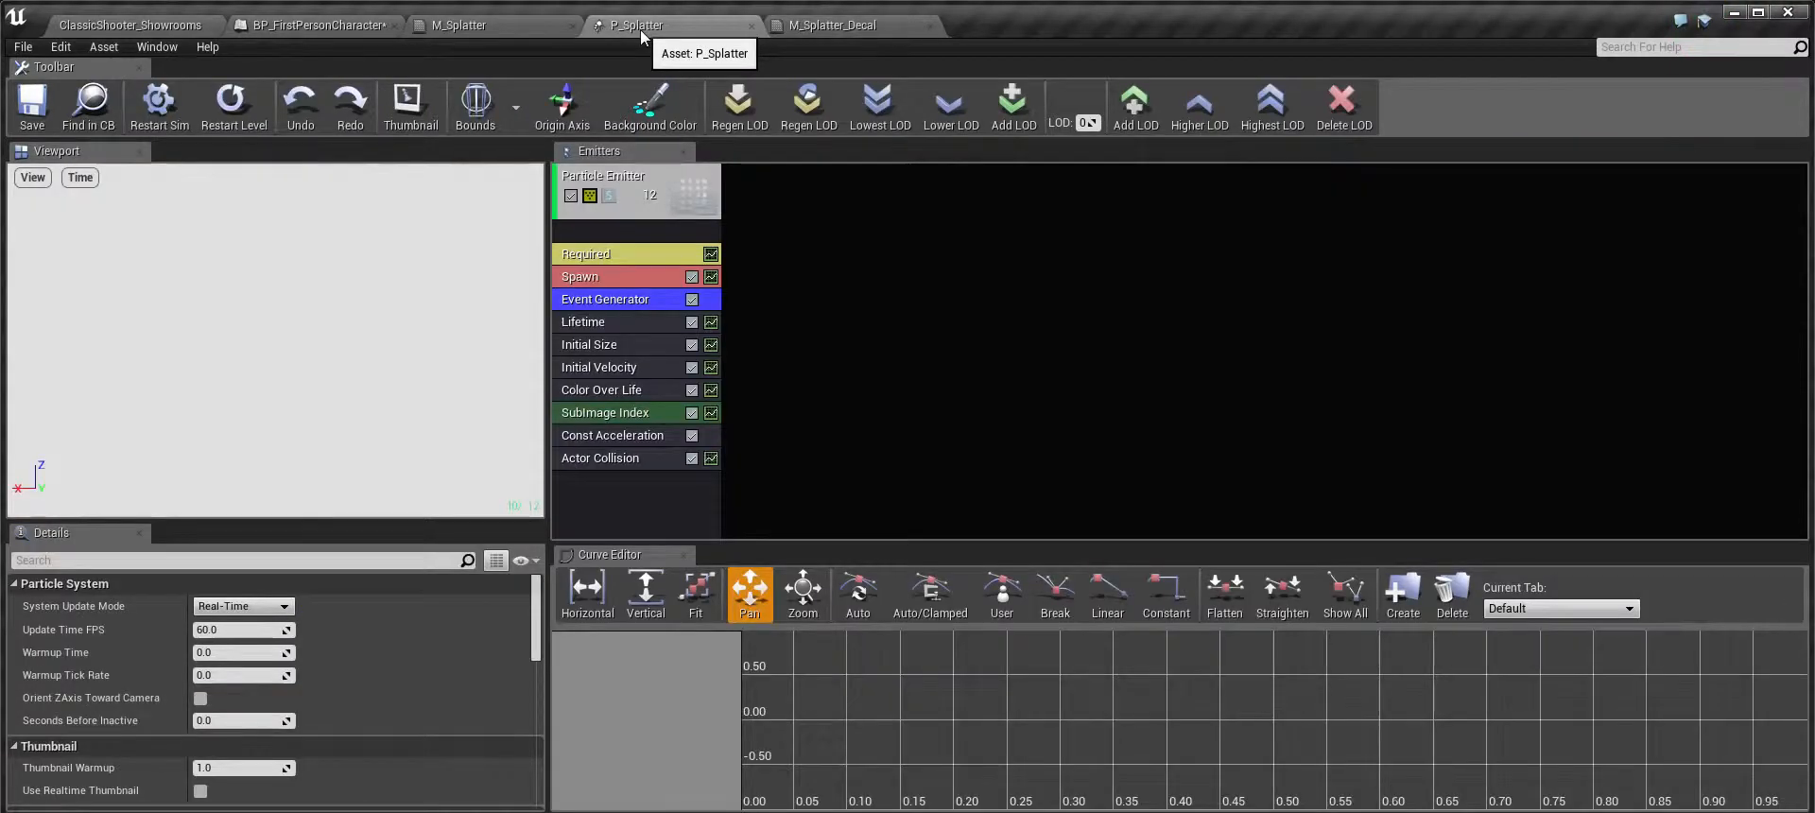
click(157, 132)
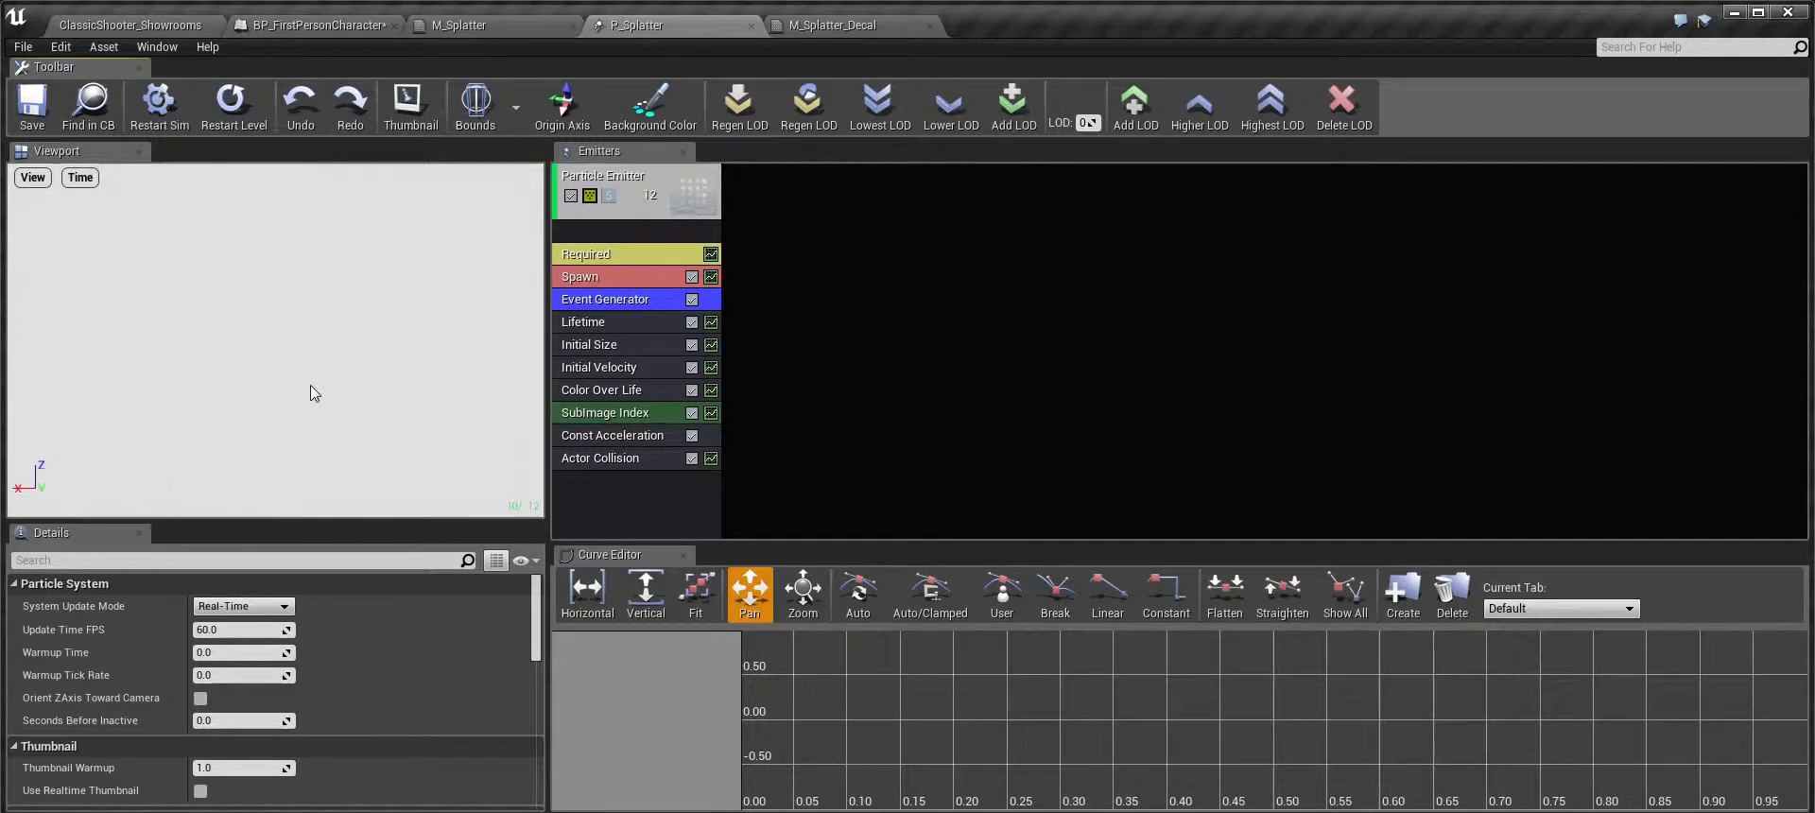
click(159, 104)
click(157, 102)
click(157, 104)
click(157, 102)
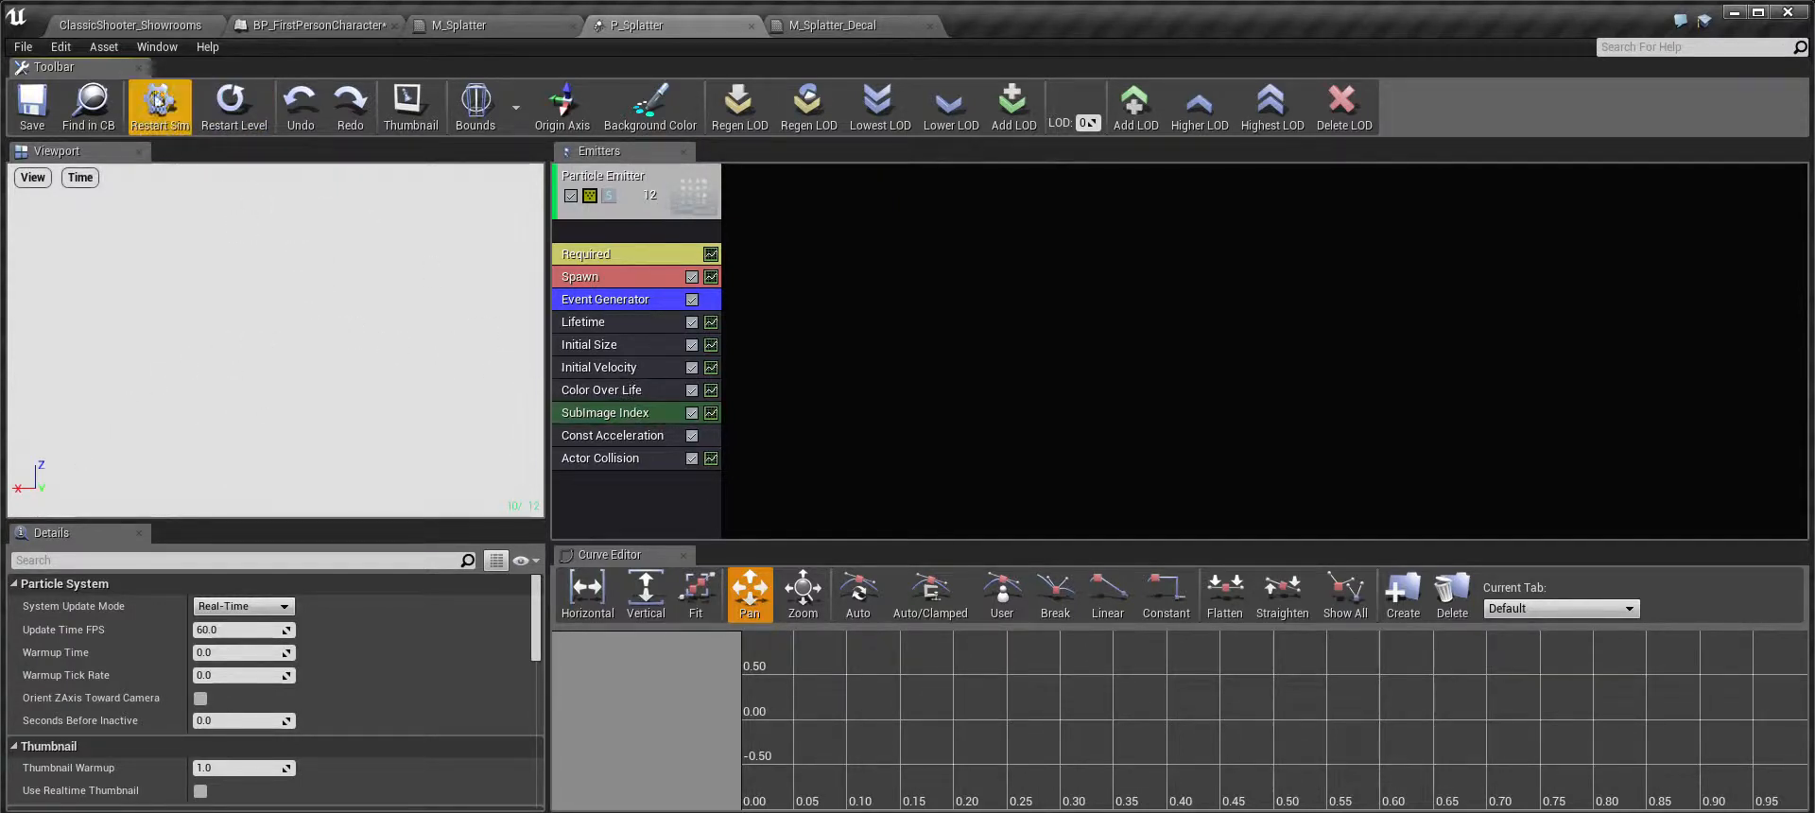
Set the Start Velocity Min X and Y of the Initial Velocity module to -400
click(624, 374)
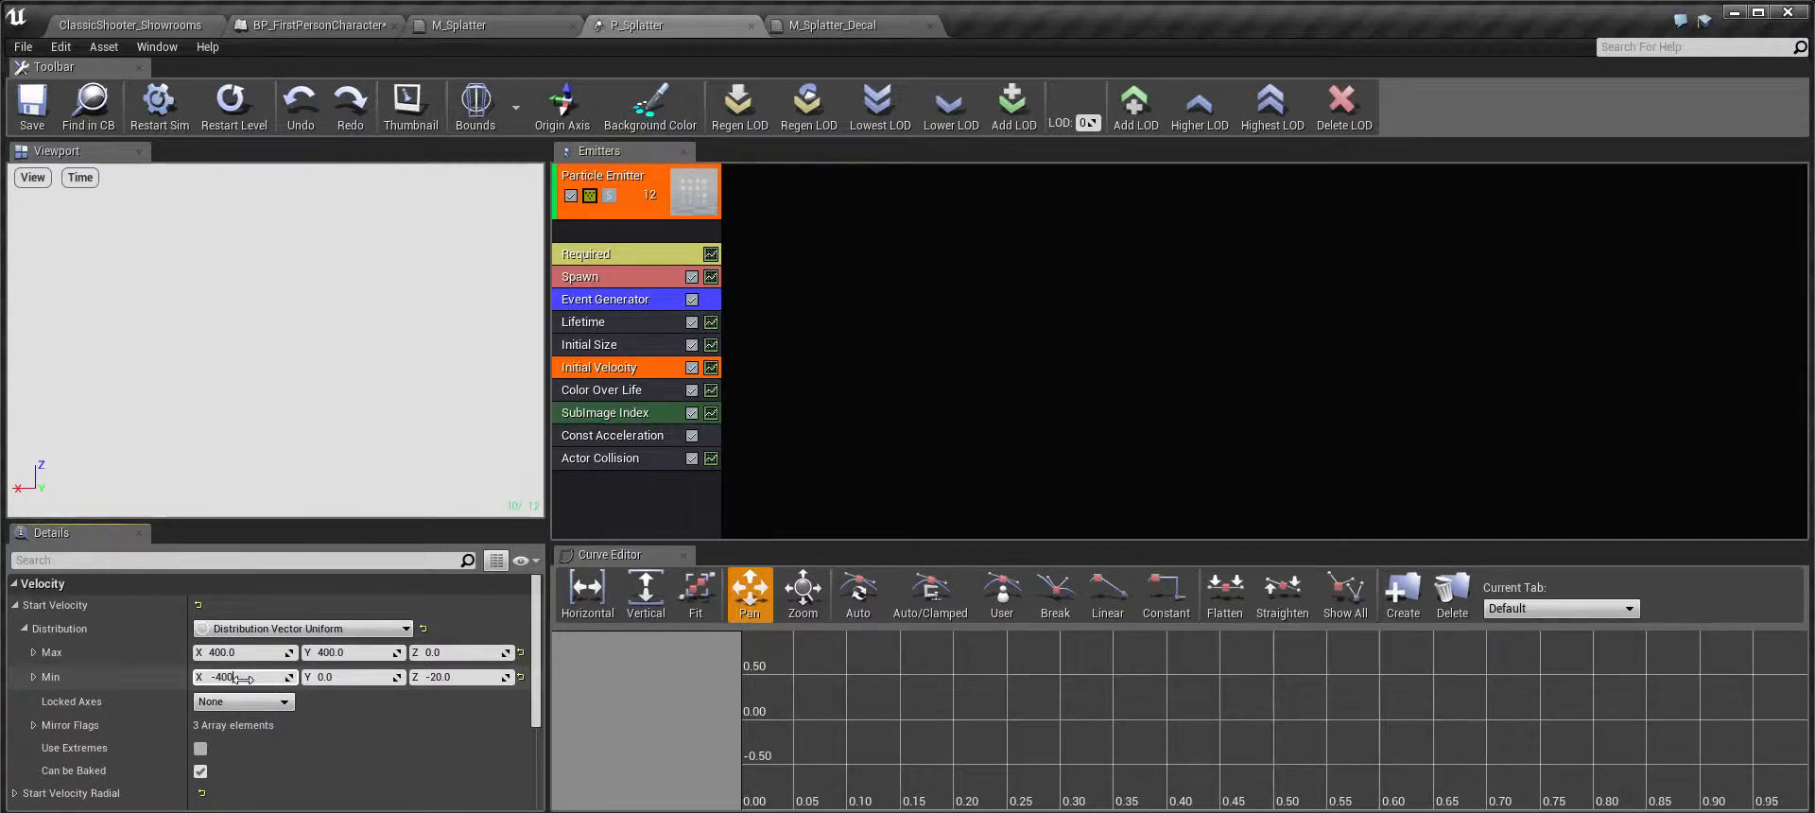
key(Tab)
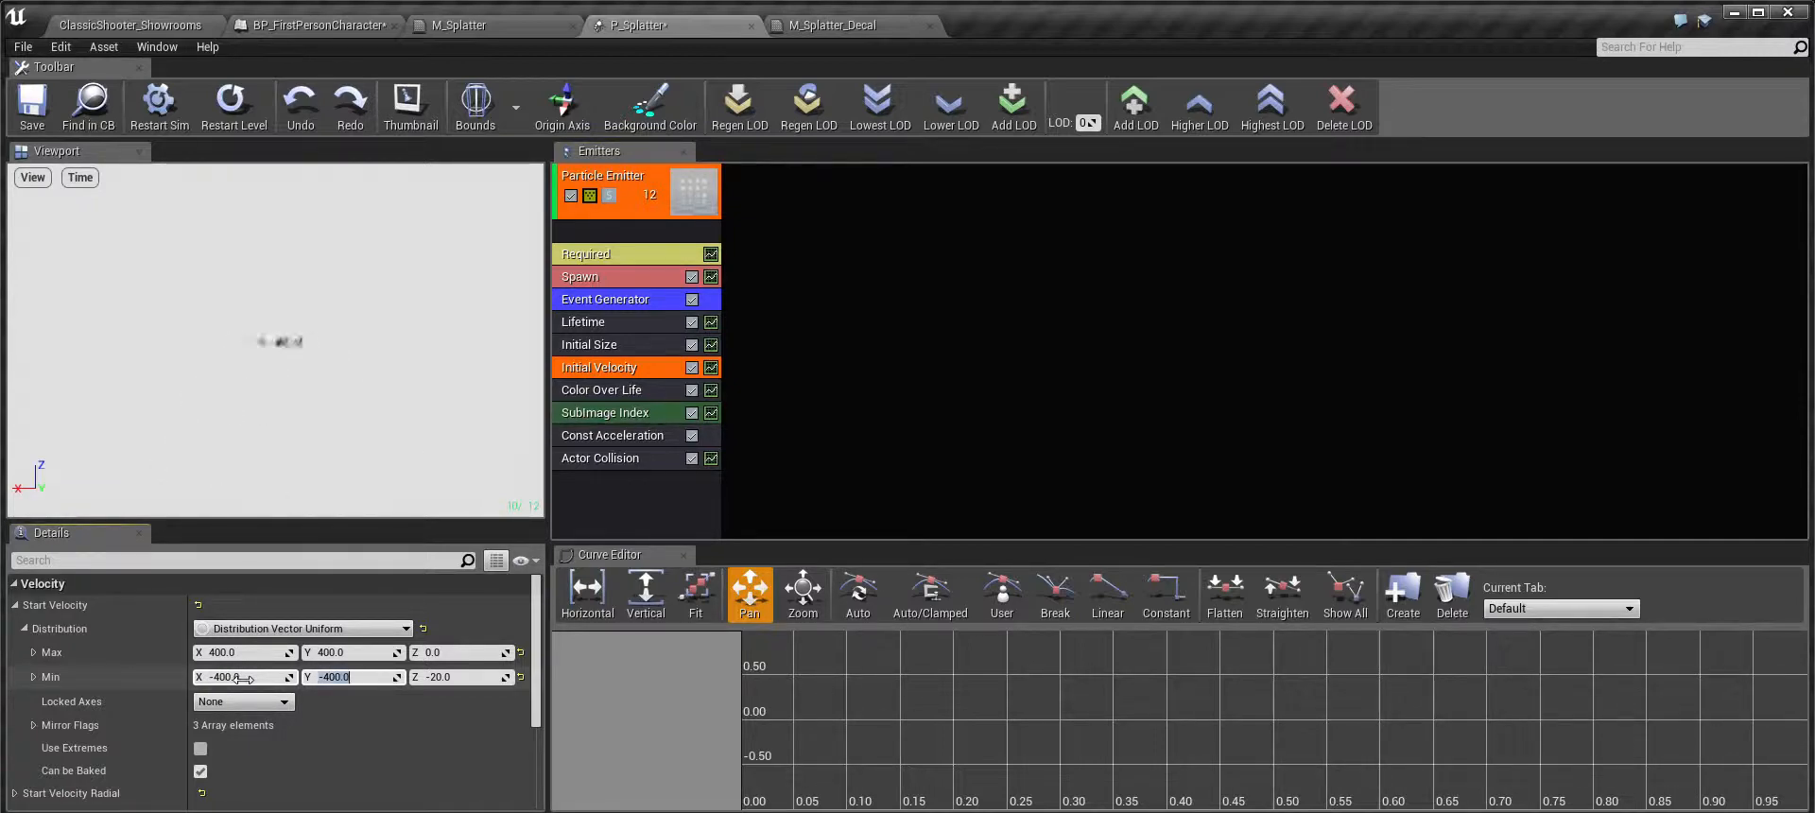
key(Return)
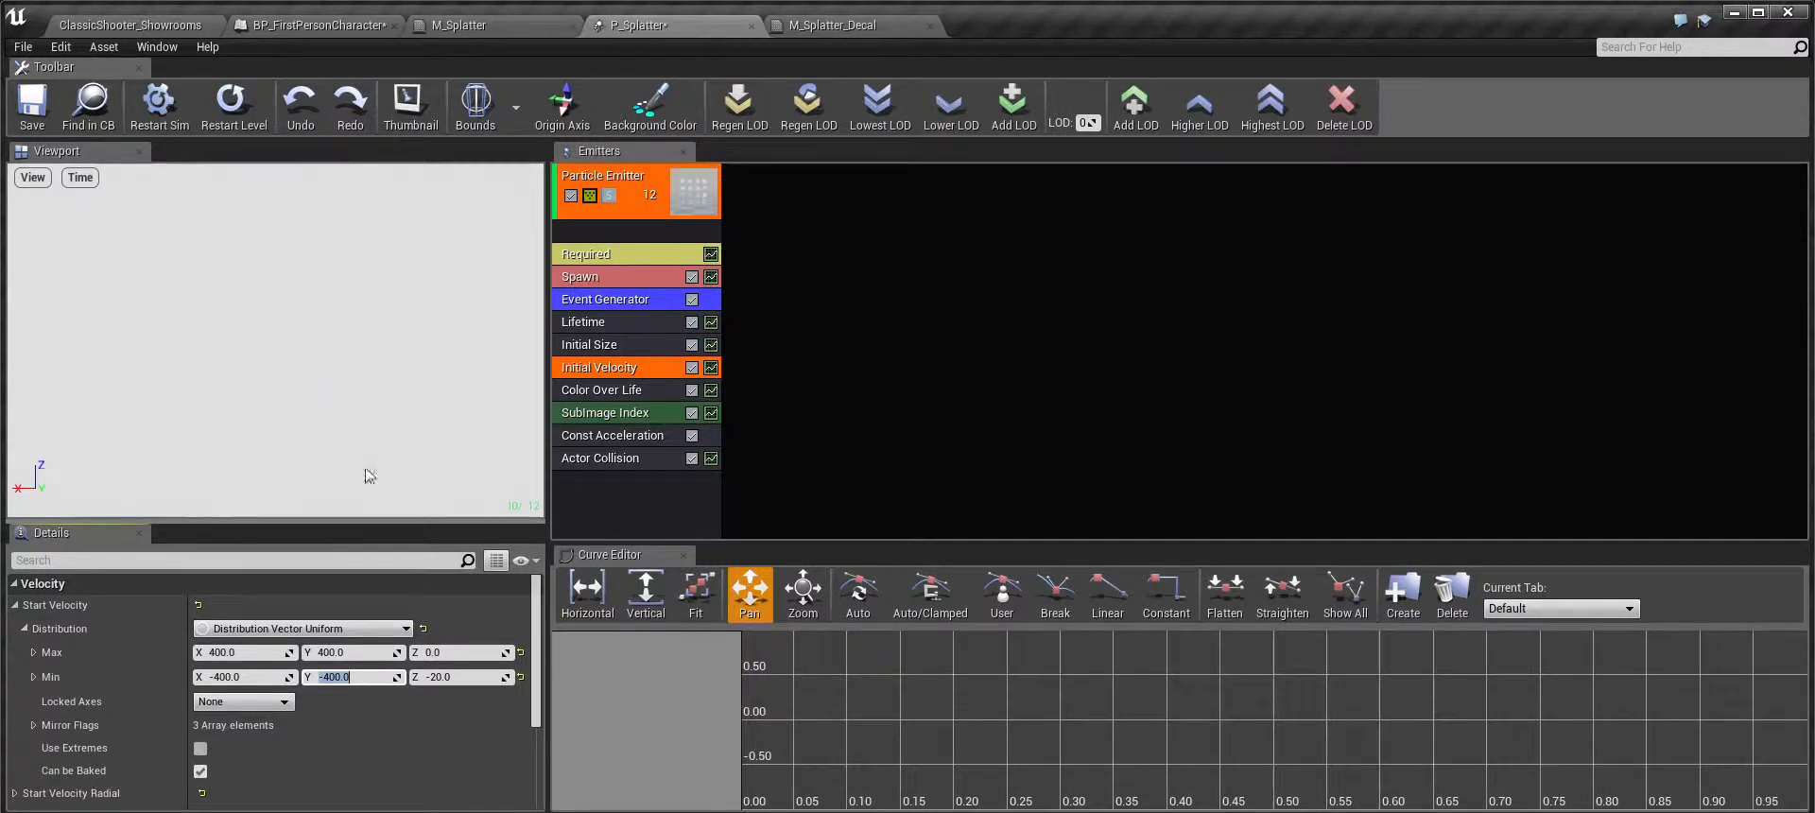
Set the Start Velocity Min X and Y back to 0
click(243, 677)
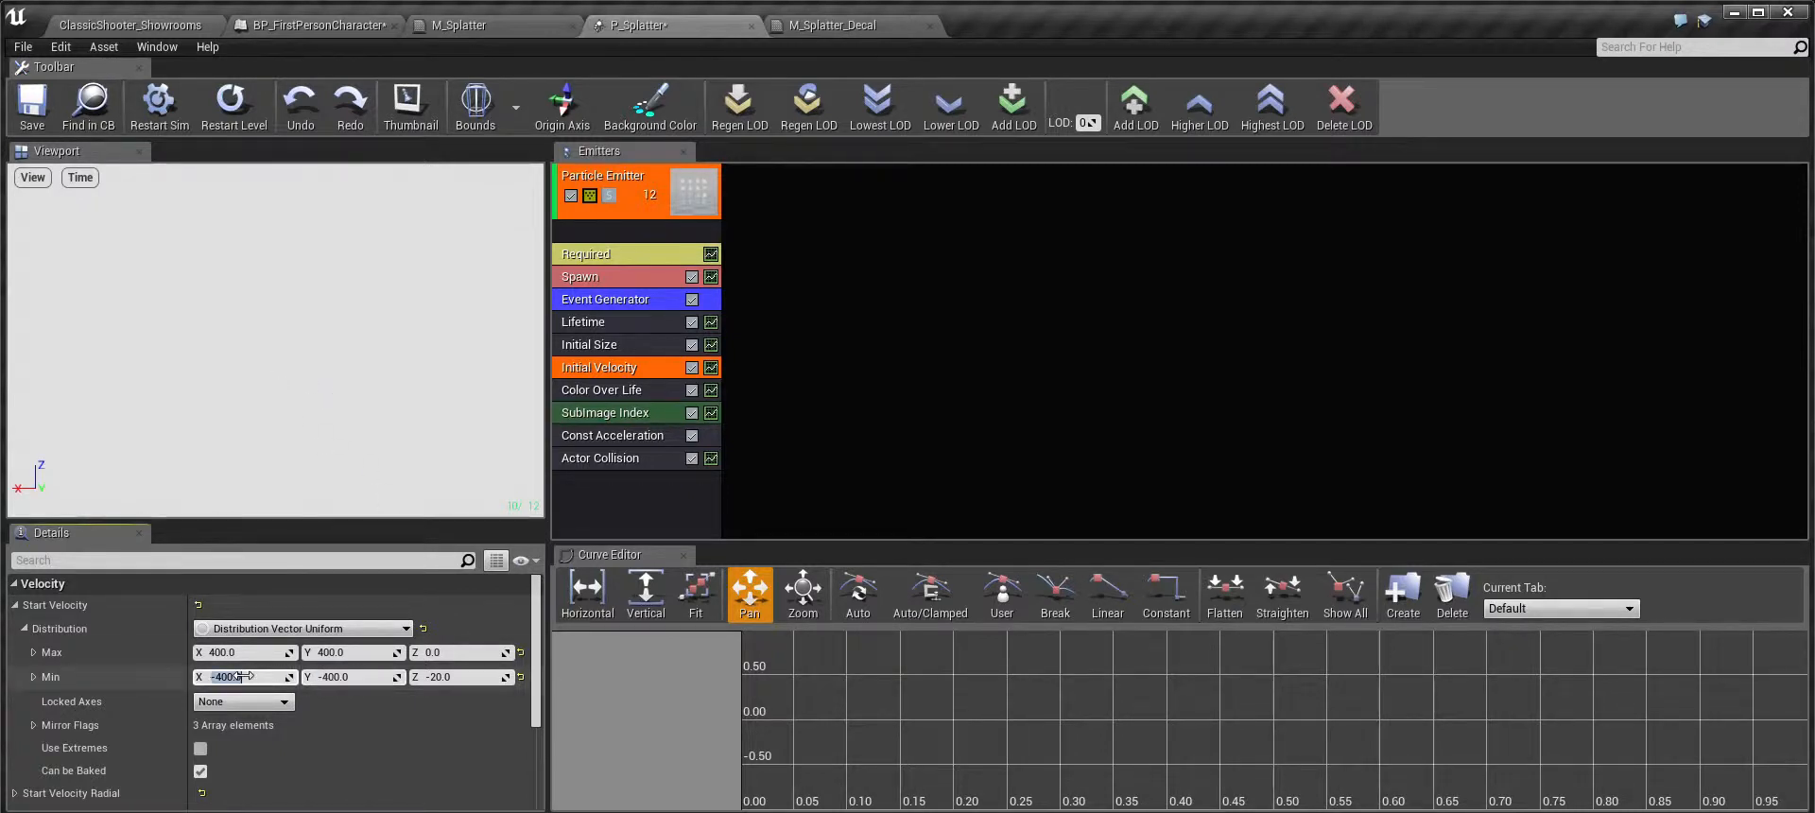
text(0)
click(340, 676)
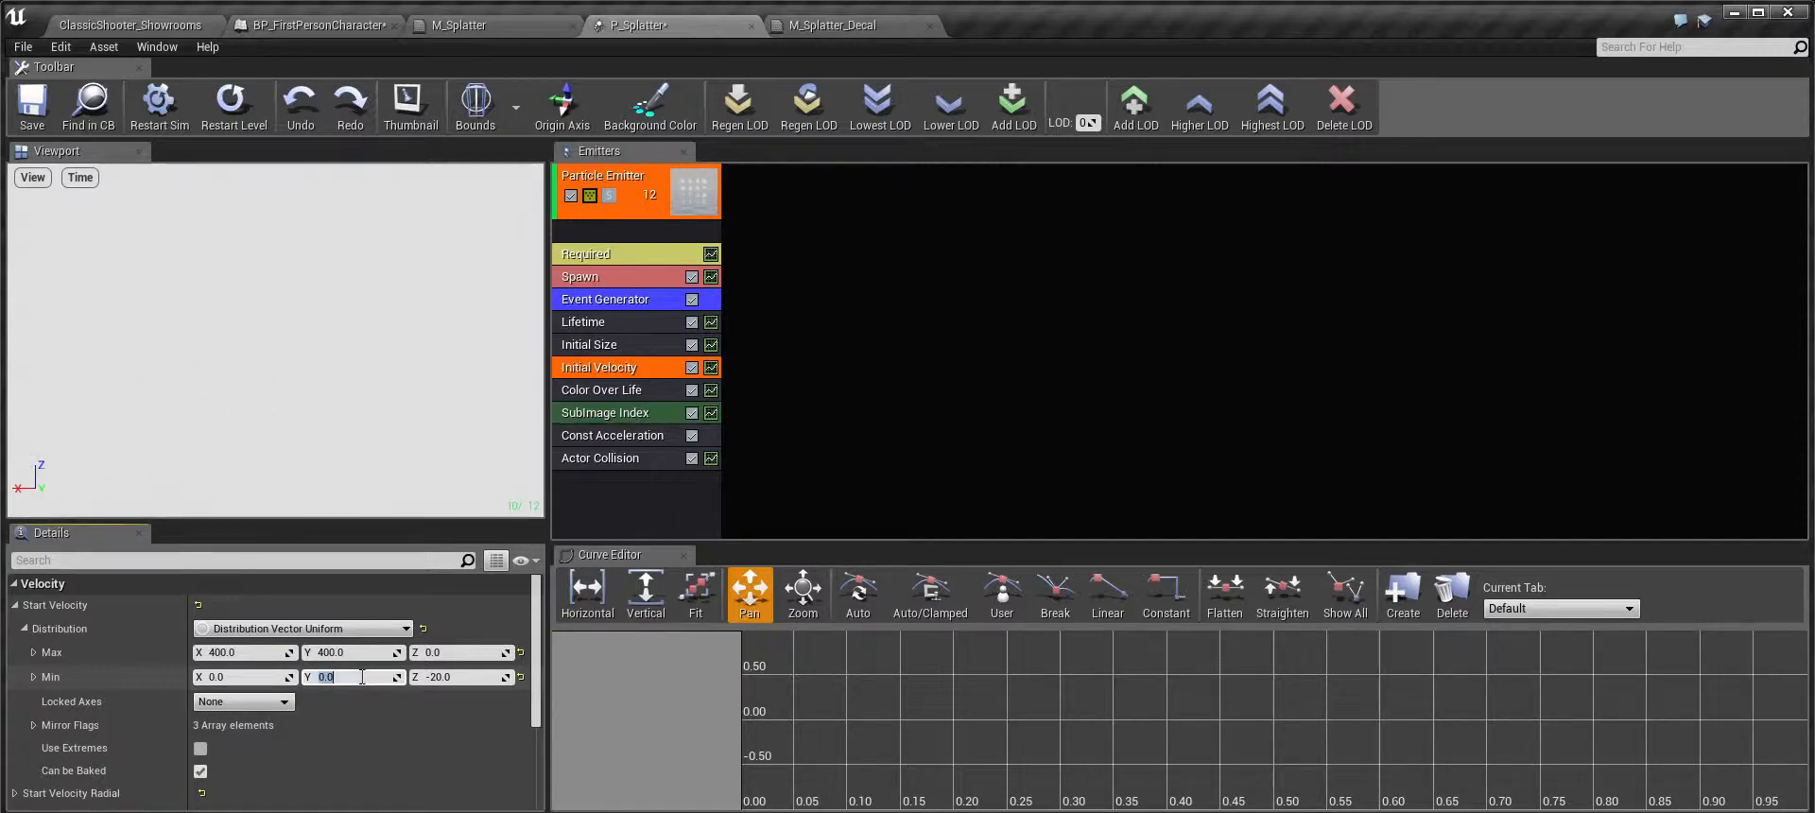
Try a Start Velocity Max Z of 200 and set it back to 0
click(444, 653)
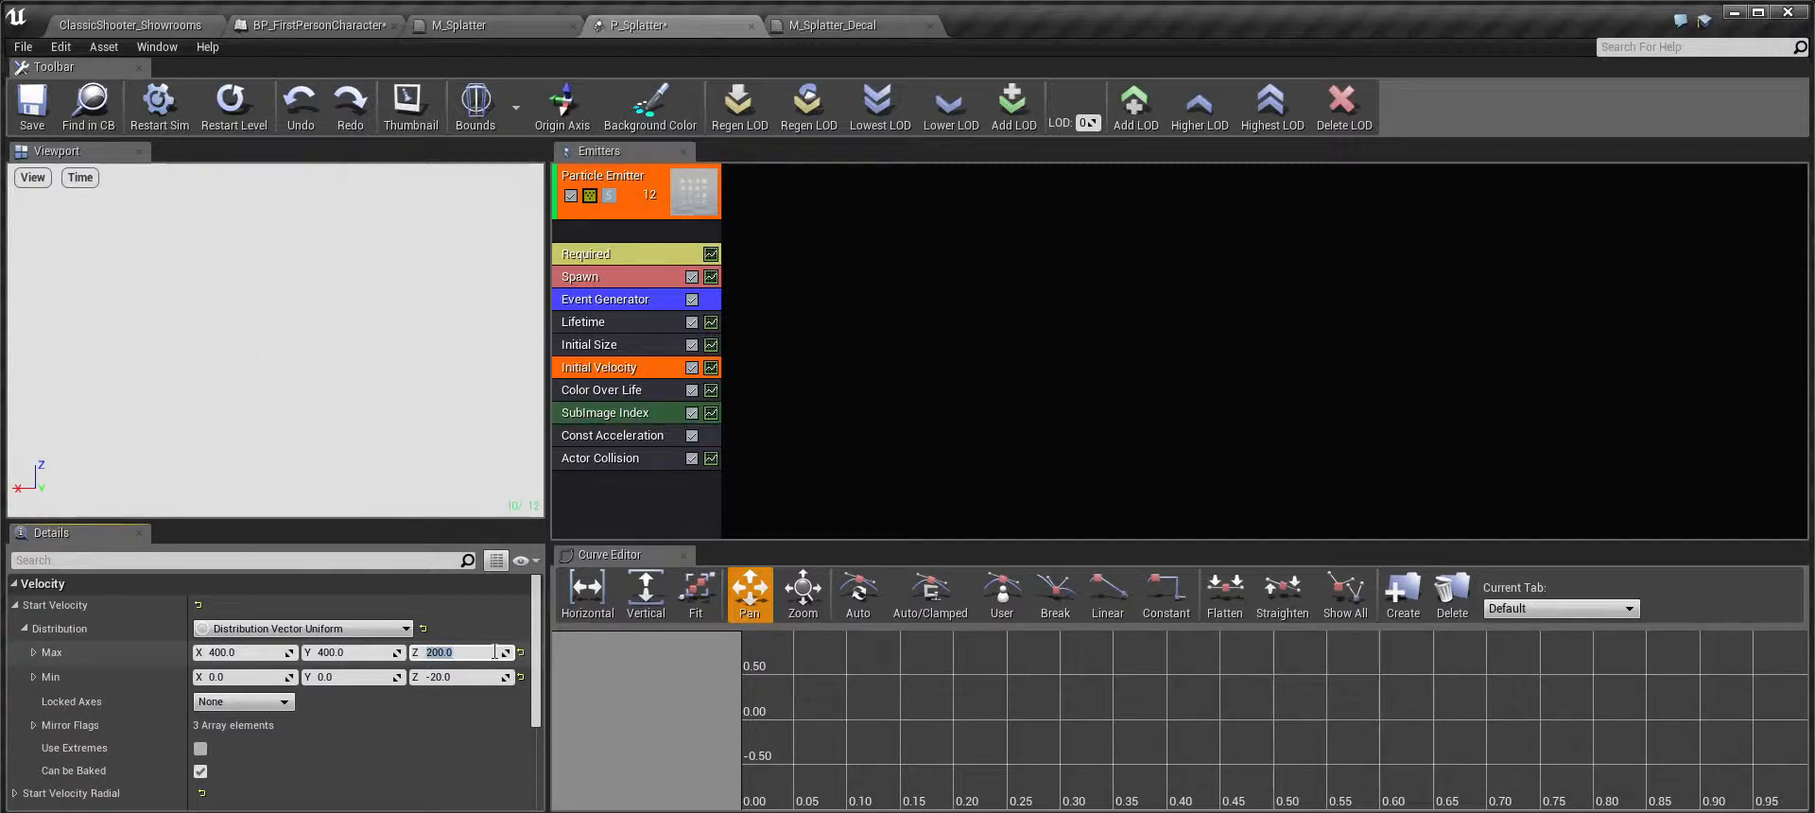
text(0)
key(Return)
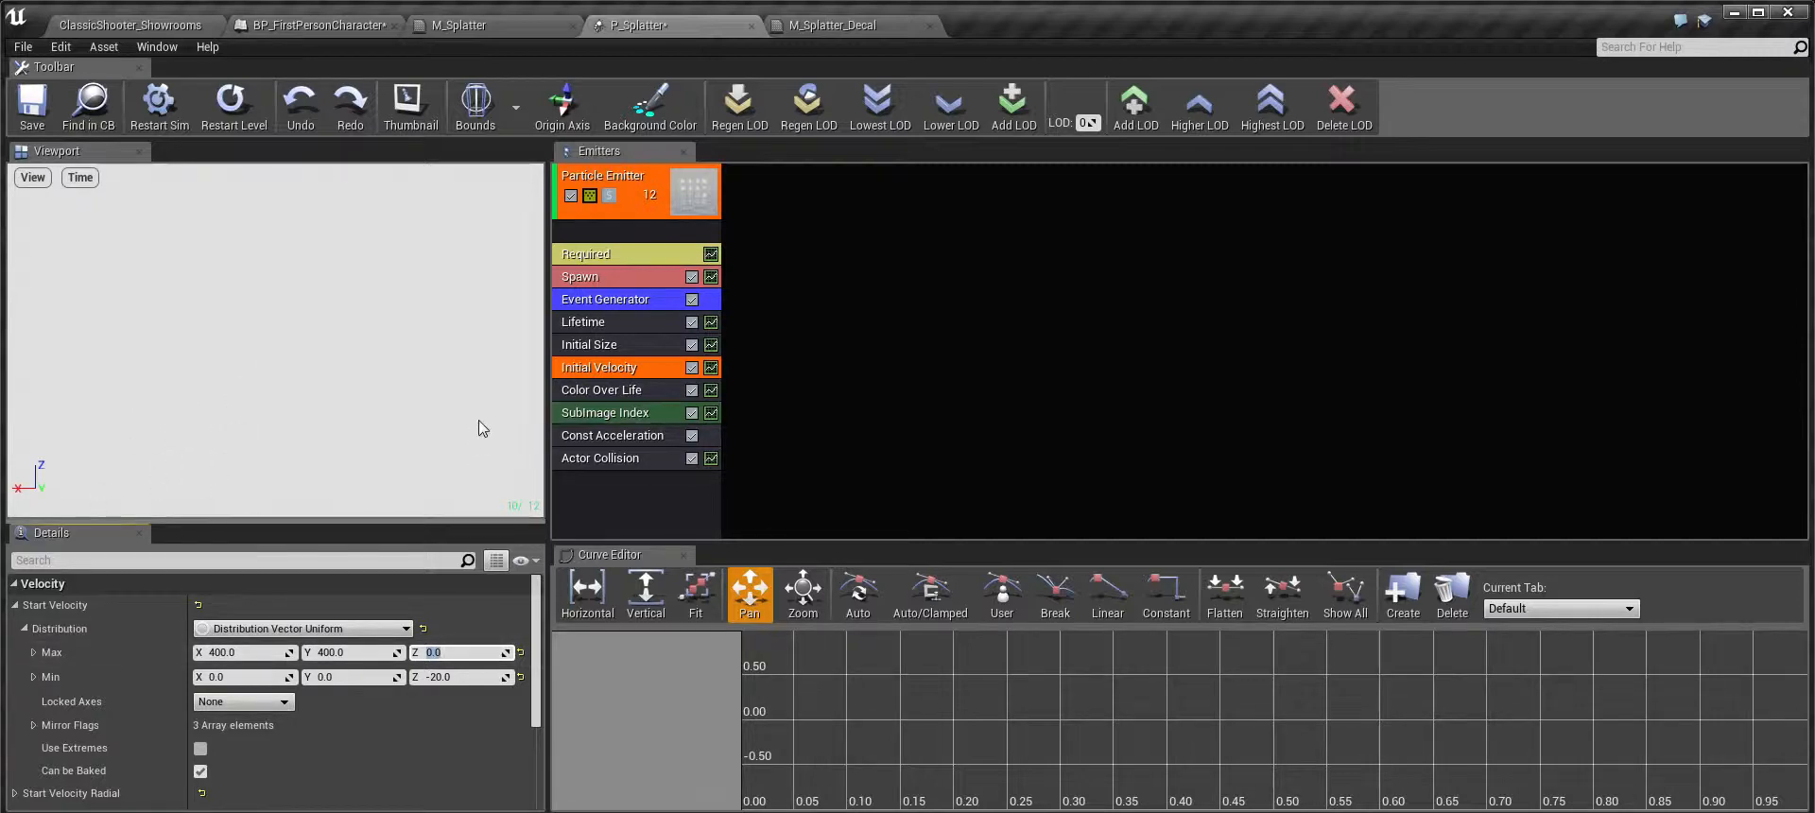
Inspect the Required module's material, then examine the Particle SubUV node and its texture in M_Splatter
click(595, 265)
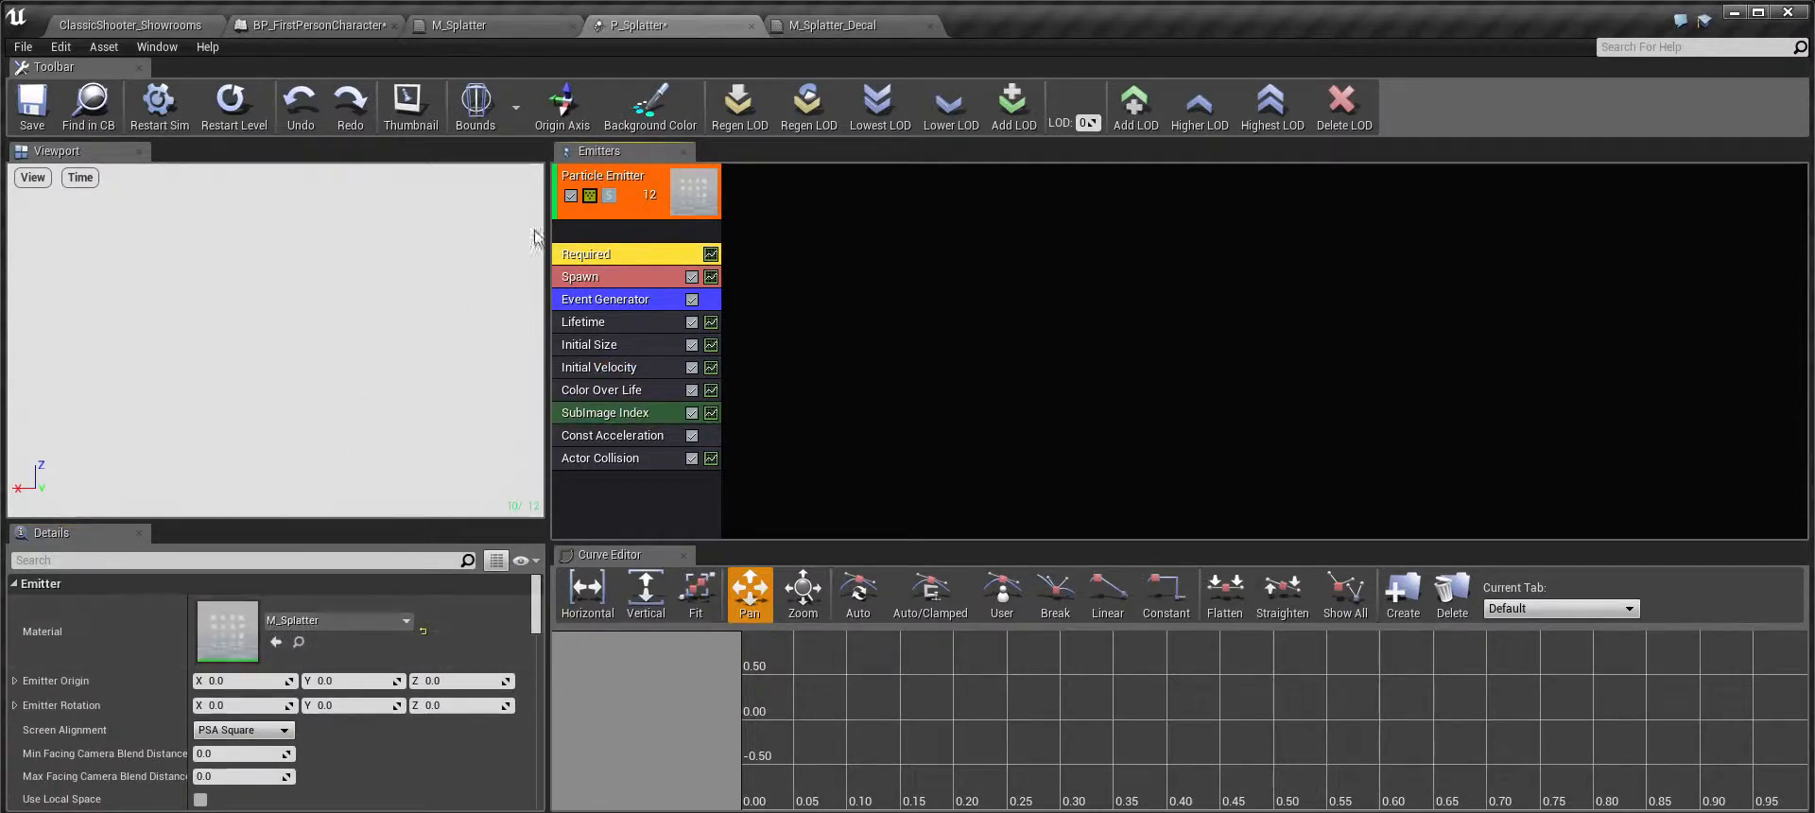
click(469, 26)
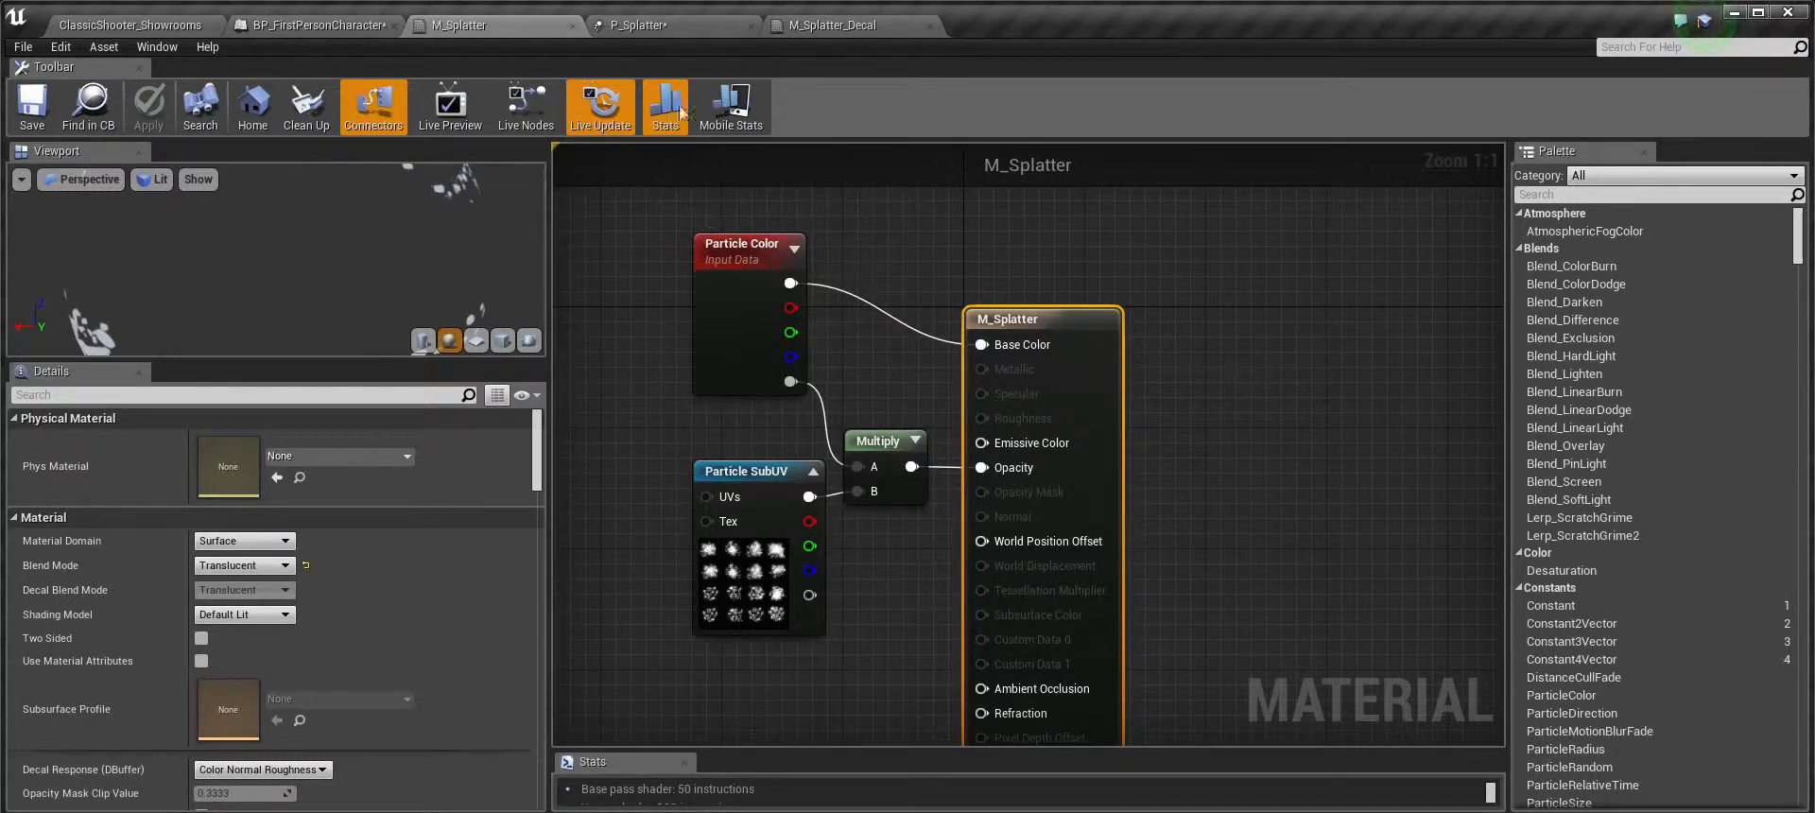
right_drag(888, 376, 834, 324)
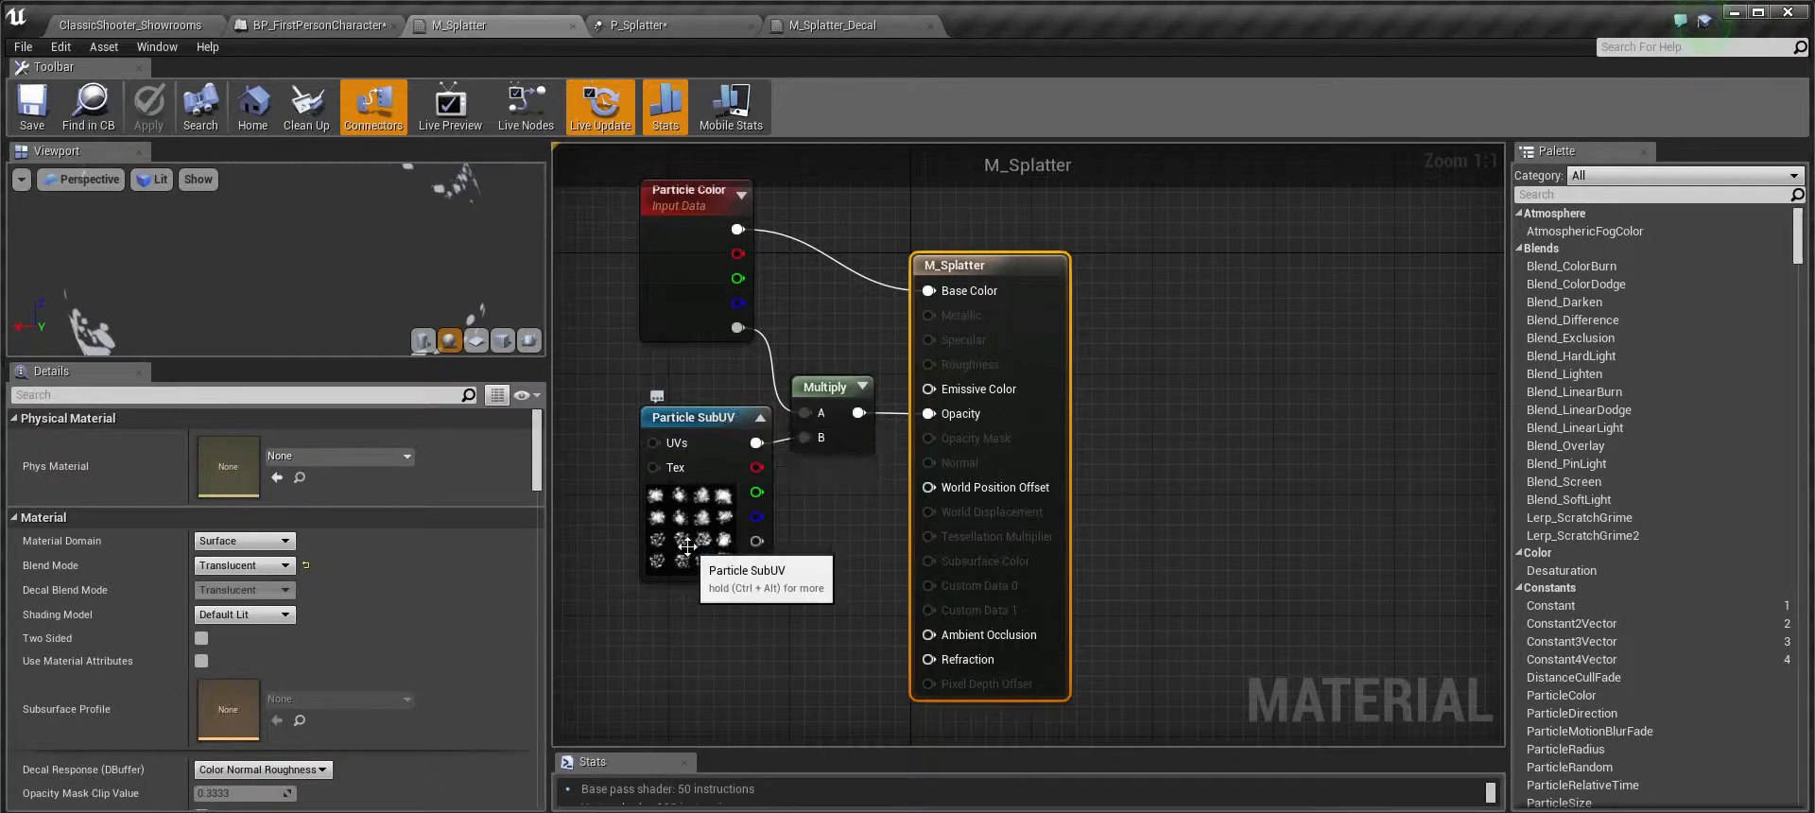
click(687, 535)
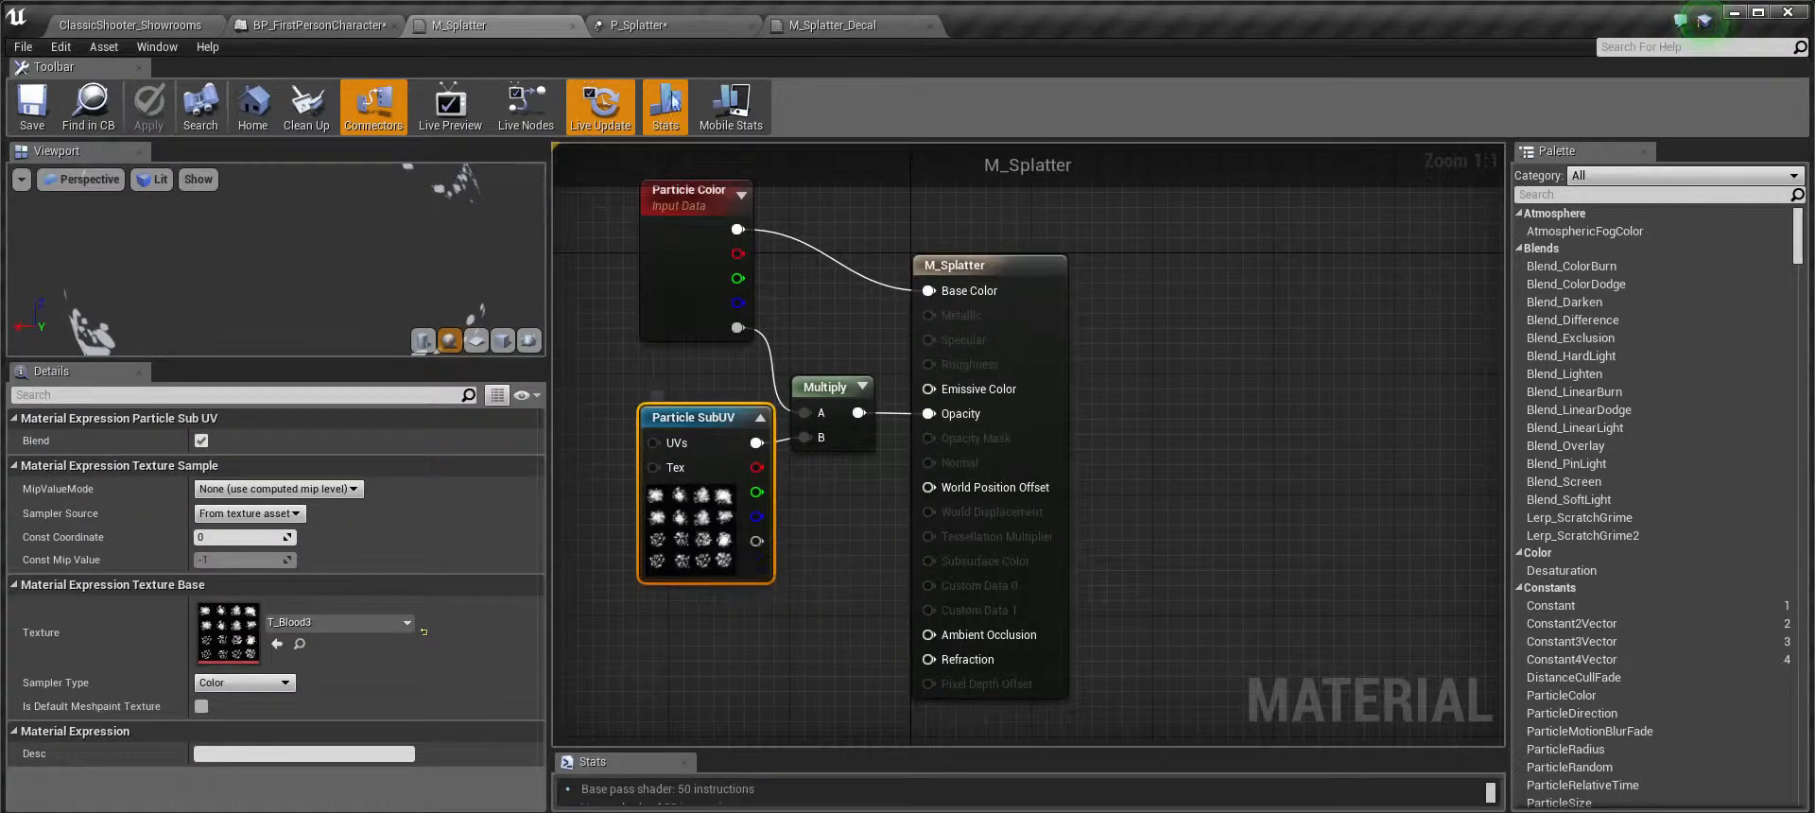
Compare the Sub UV settings in P_Splatter's Required module with the sub-images of the Particle SubUV texture in M_Splatter
click(631, 28)
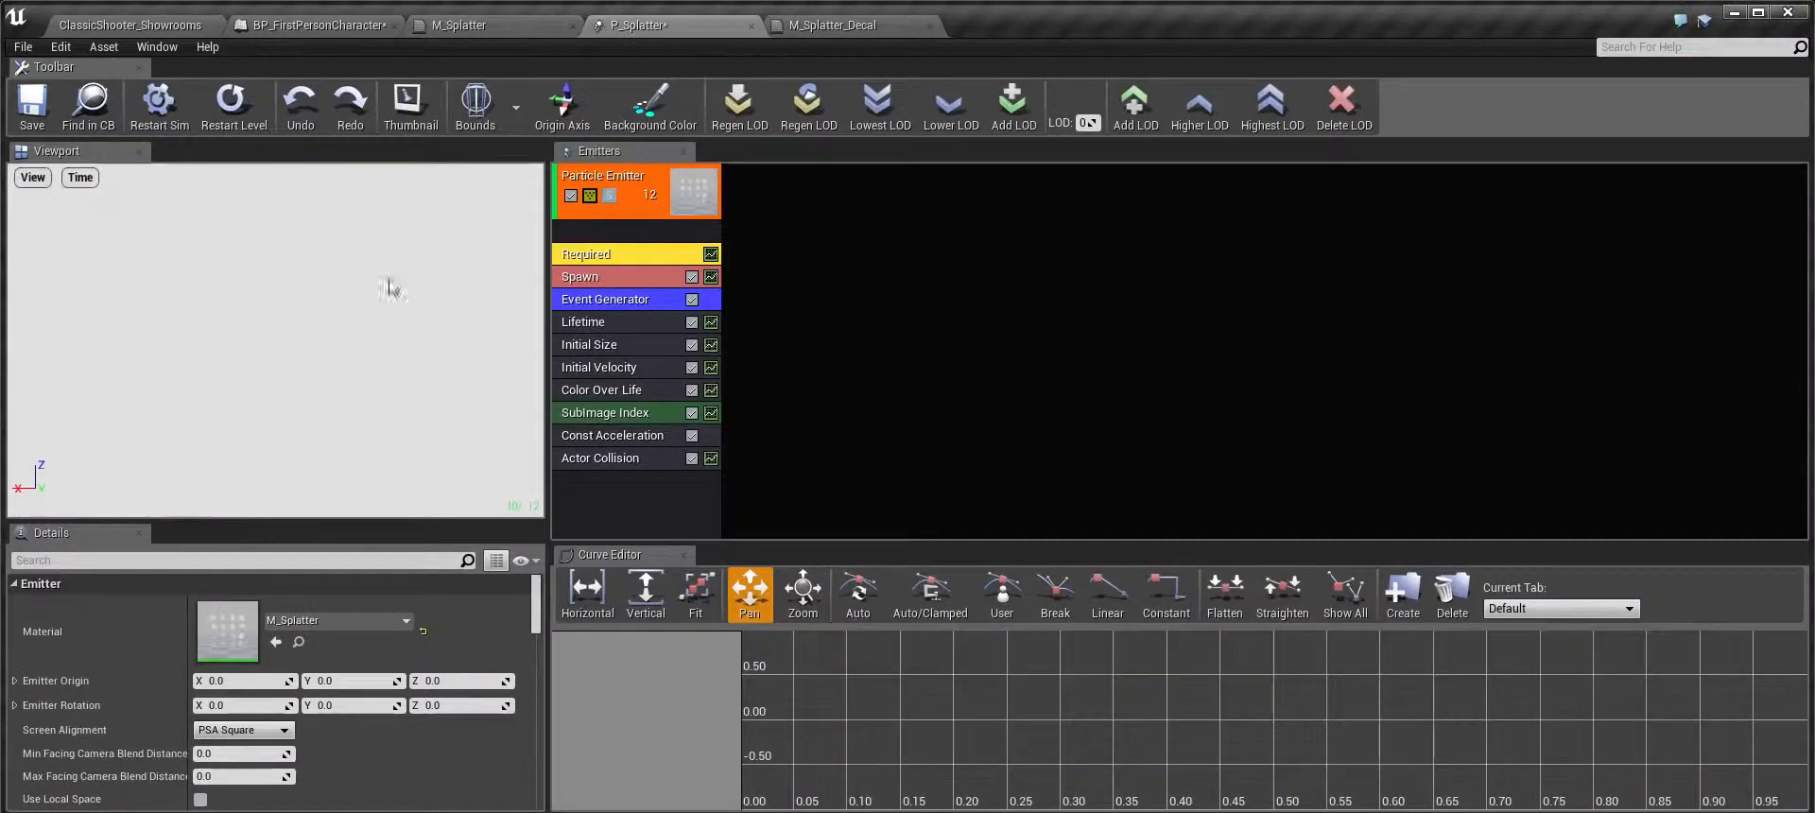
scroll(422, 667, down, 8)
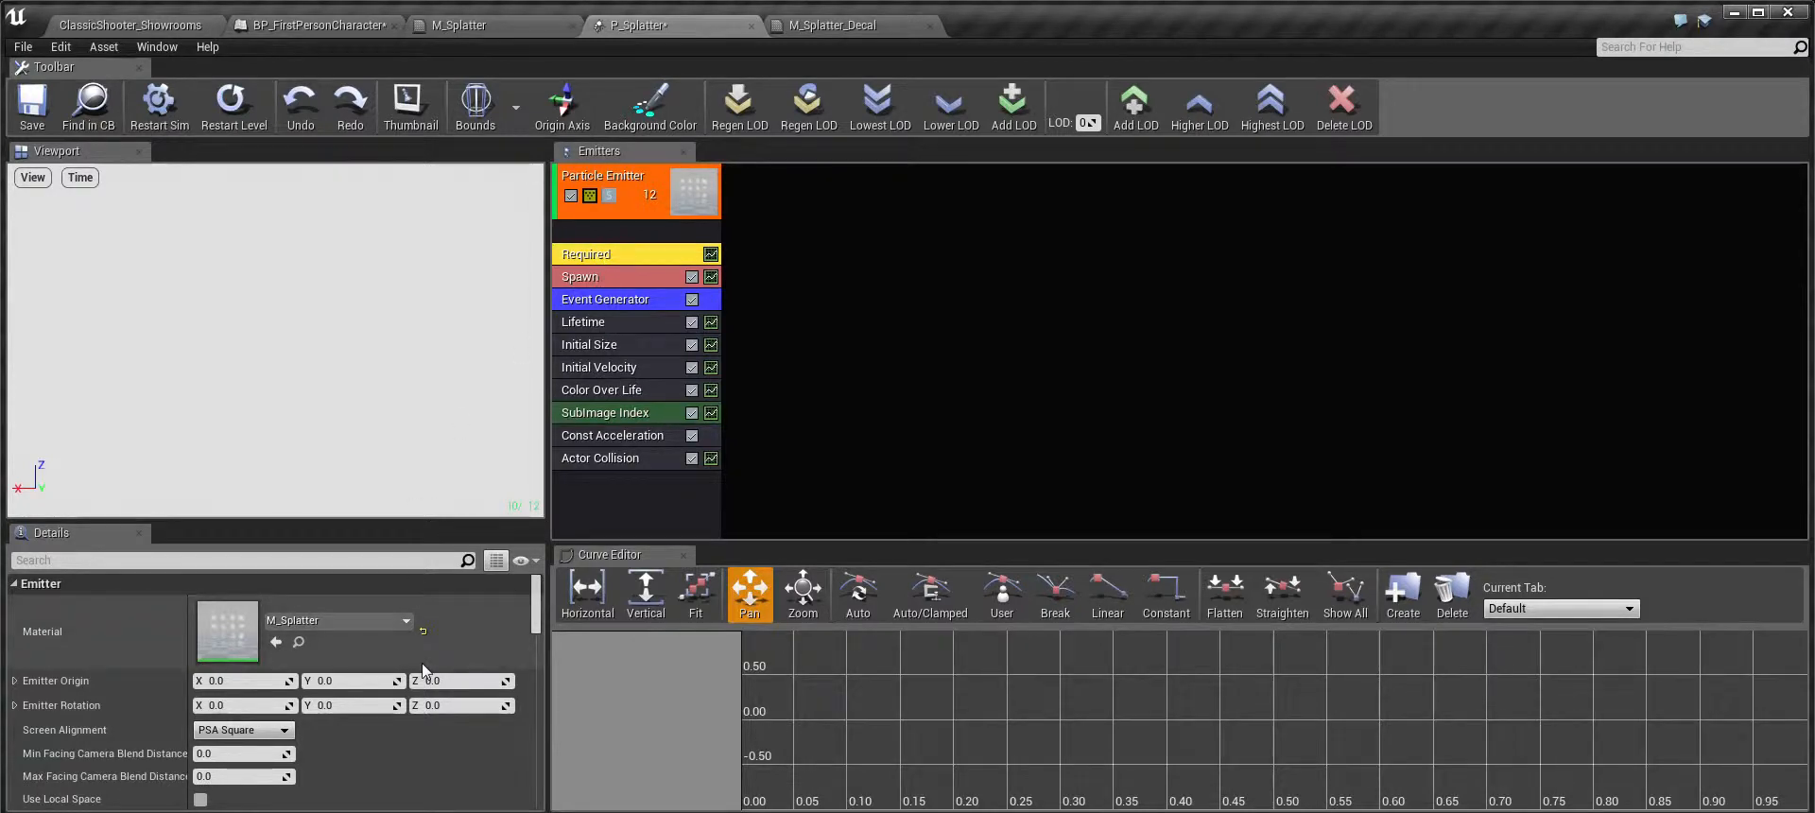
scroll(421, 667, down, 5)
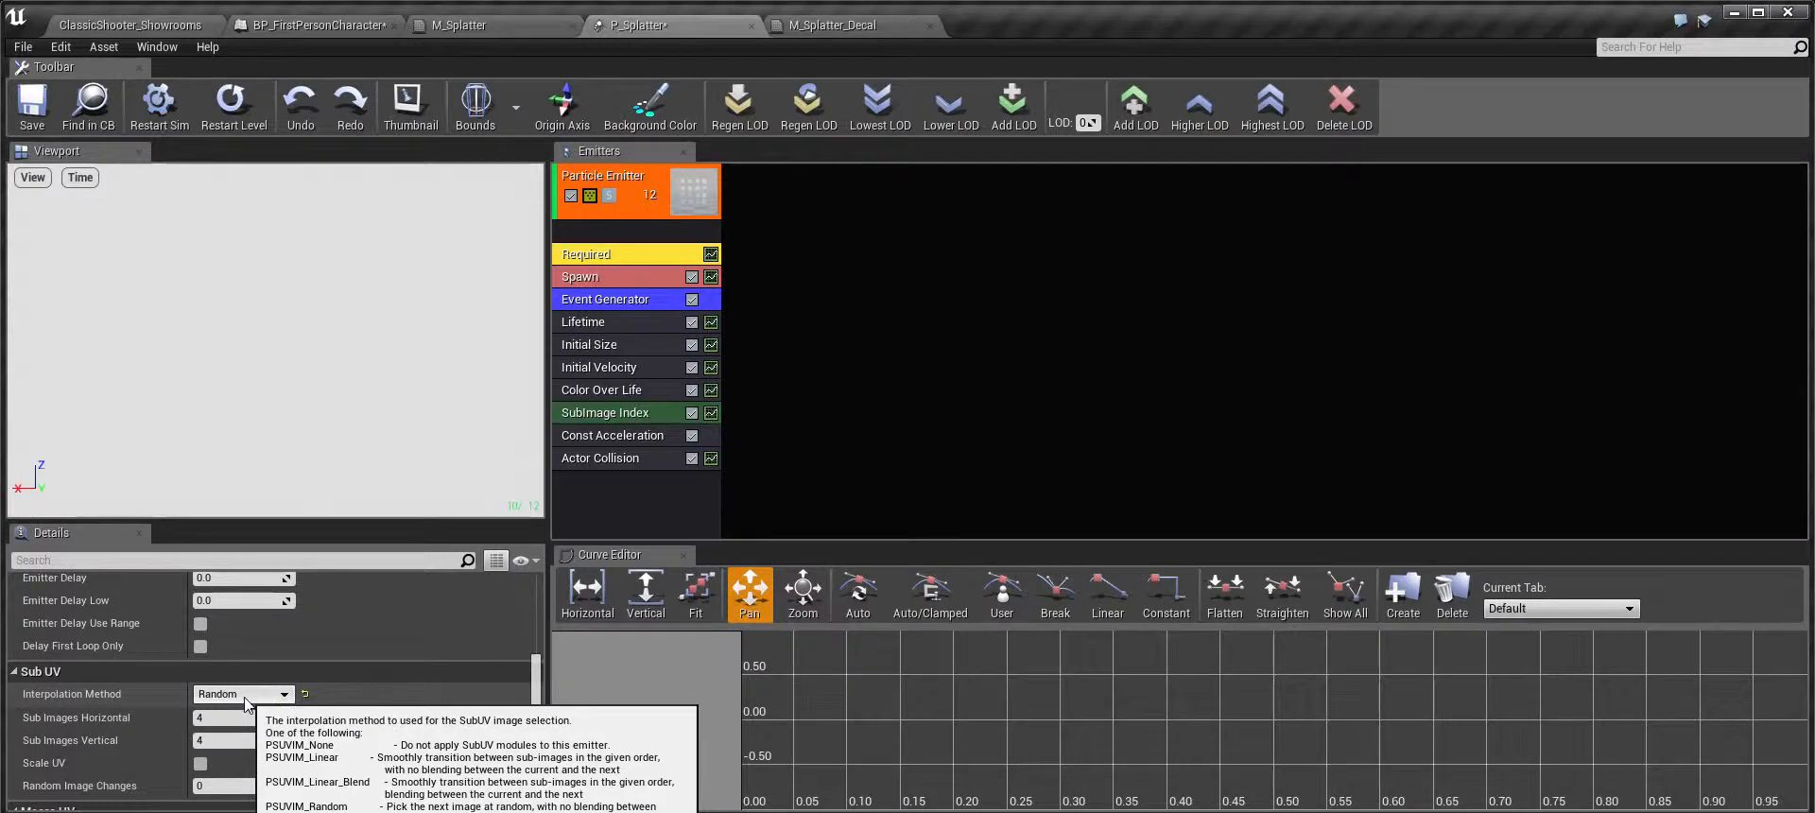
click(494, 25)
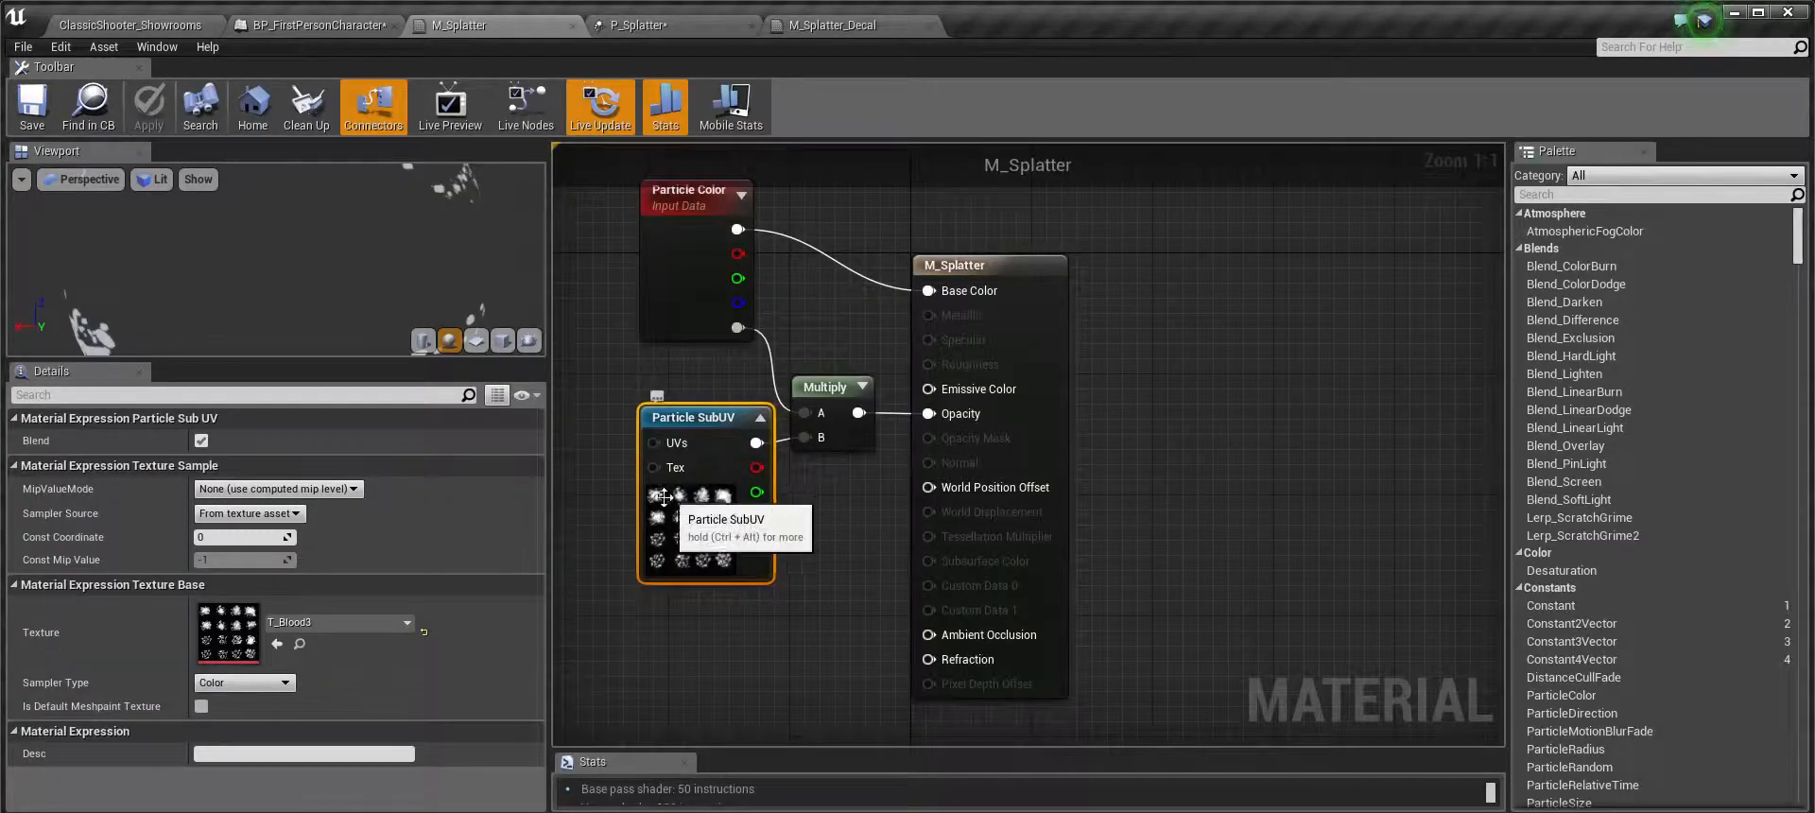
click(675, 34)
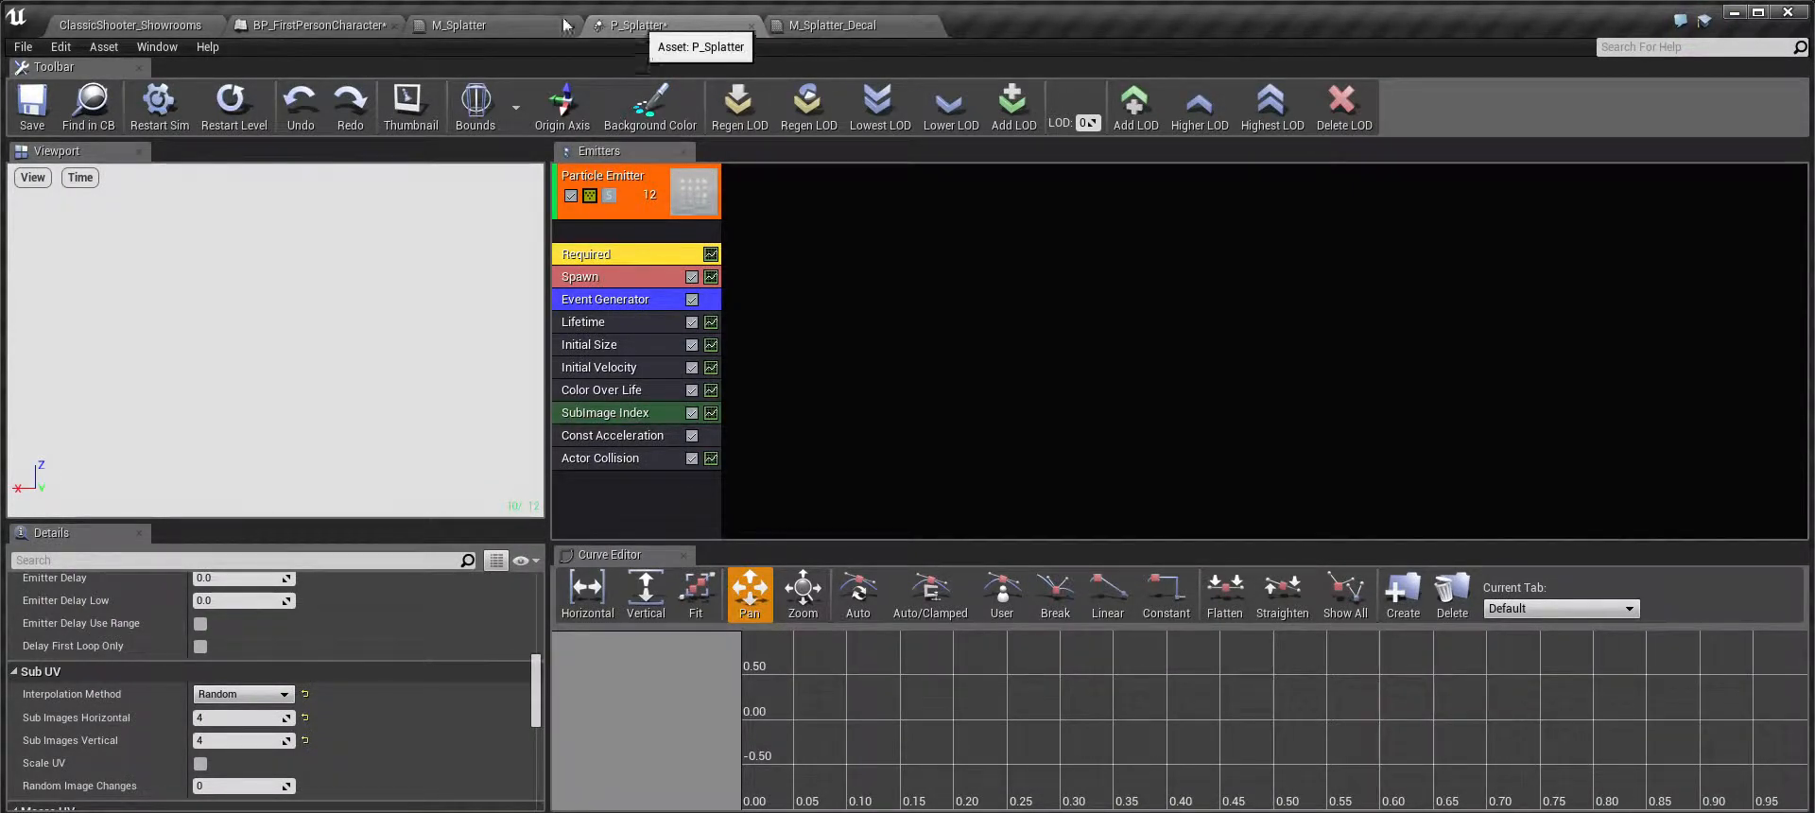
Review the OnParticleCollide binding in BP_FirstPersonCharacter and the custom event's chain from Create Dynamic Material Instance to Spawn Decal at Location
click(333, 29)
right_drag(756, 360, 670, 330)
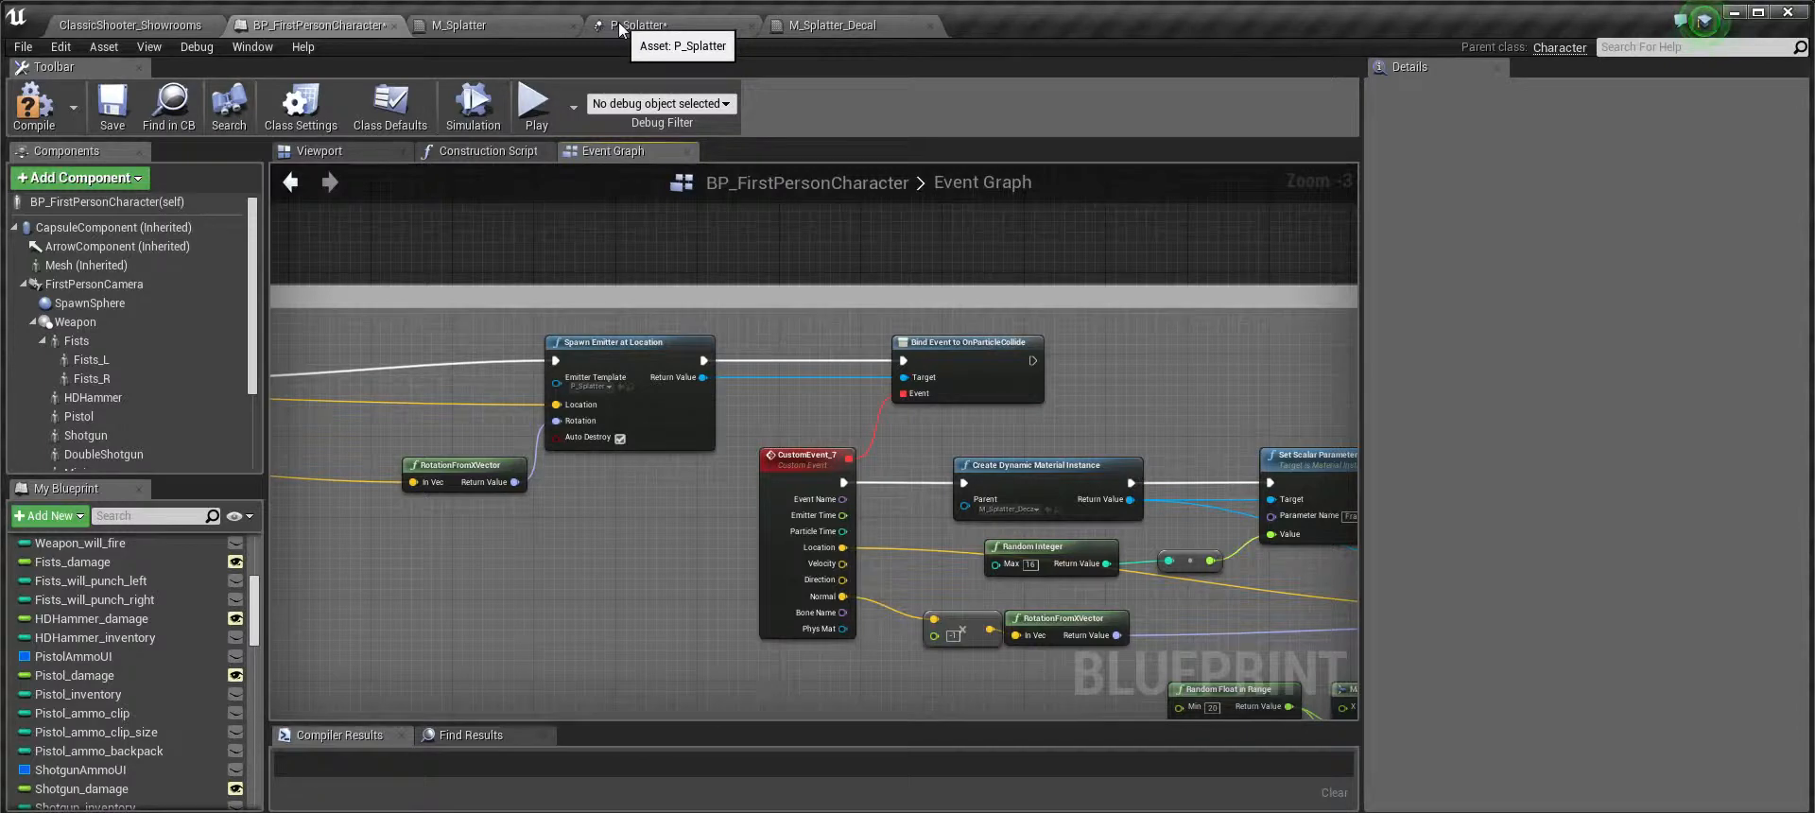
right_drag(764, 353, 594, 354)
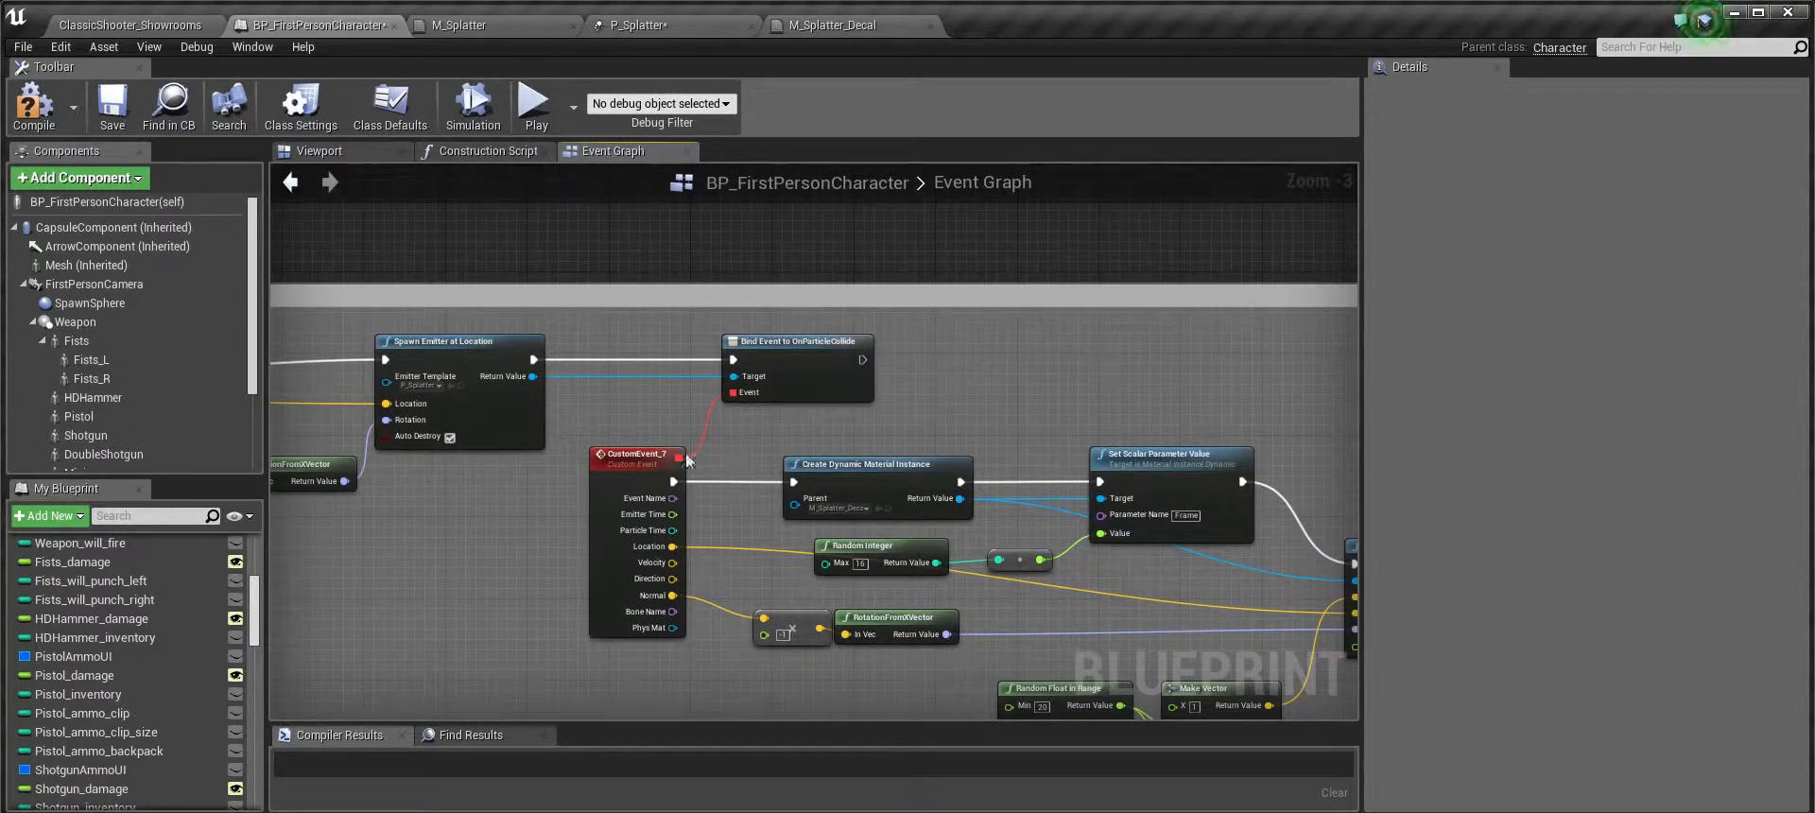
right_drag(687, 461, 485, 369)
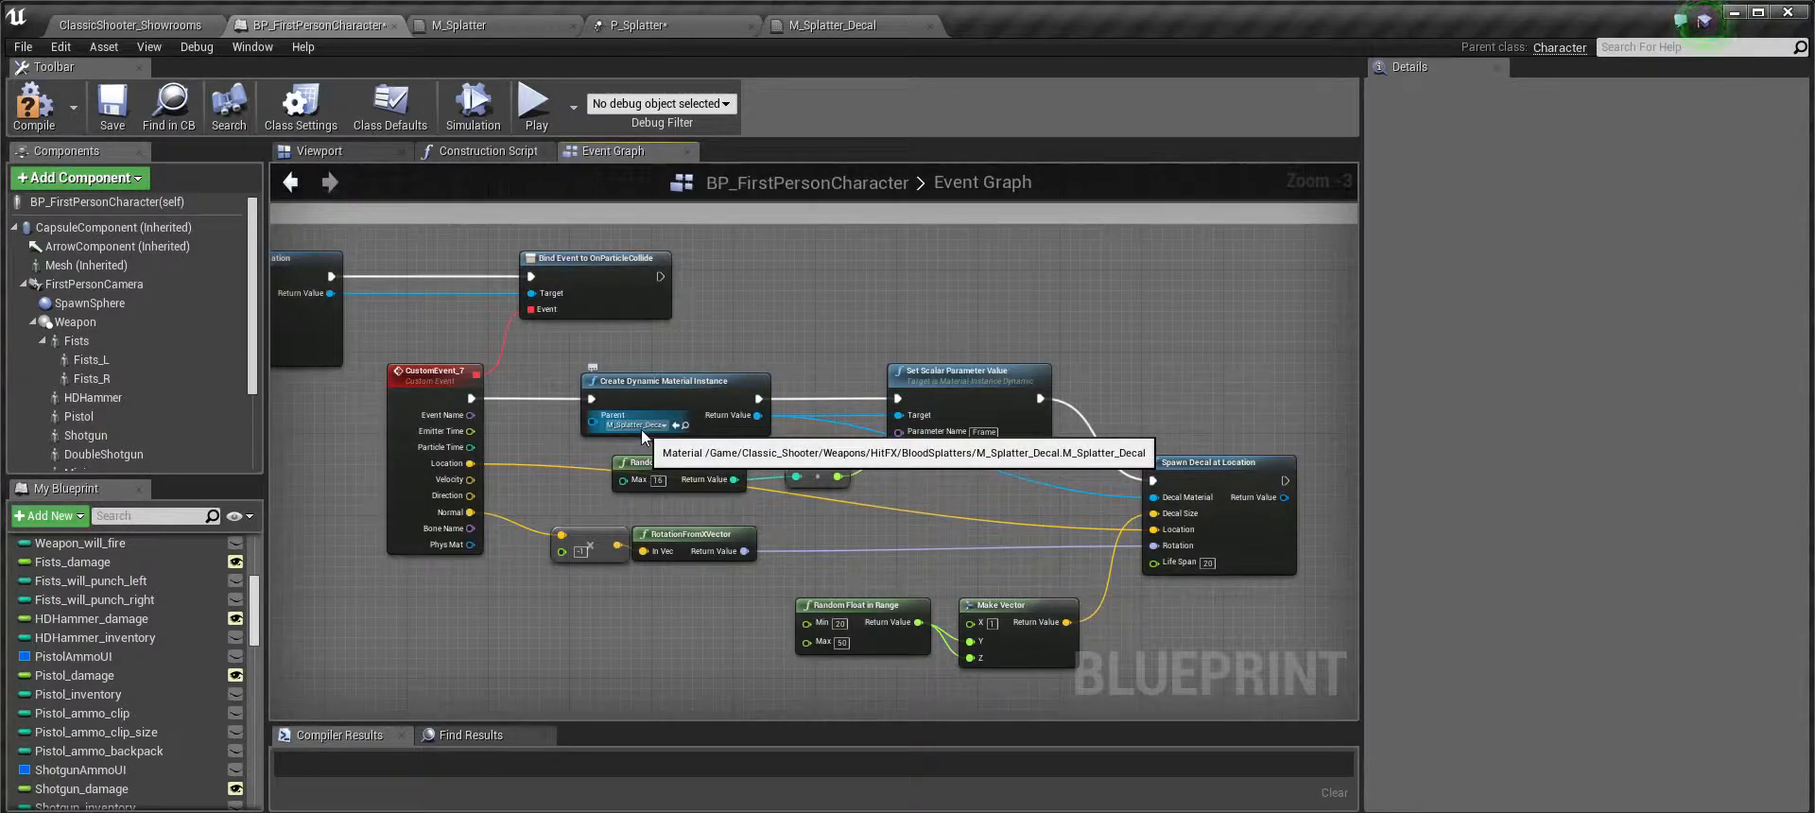
Examine the M_Splatter_Decal graph, inspecting the 4,4 vector constant and the Frame parameter that feed SubUV_Function
click(818, 28)
scroll(700, 276, down, 3)
right_drag(738, 317, 843, 416)
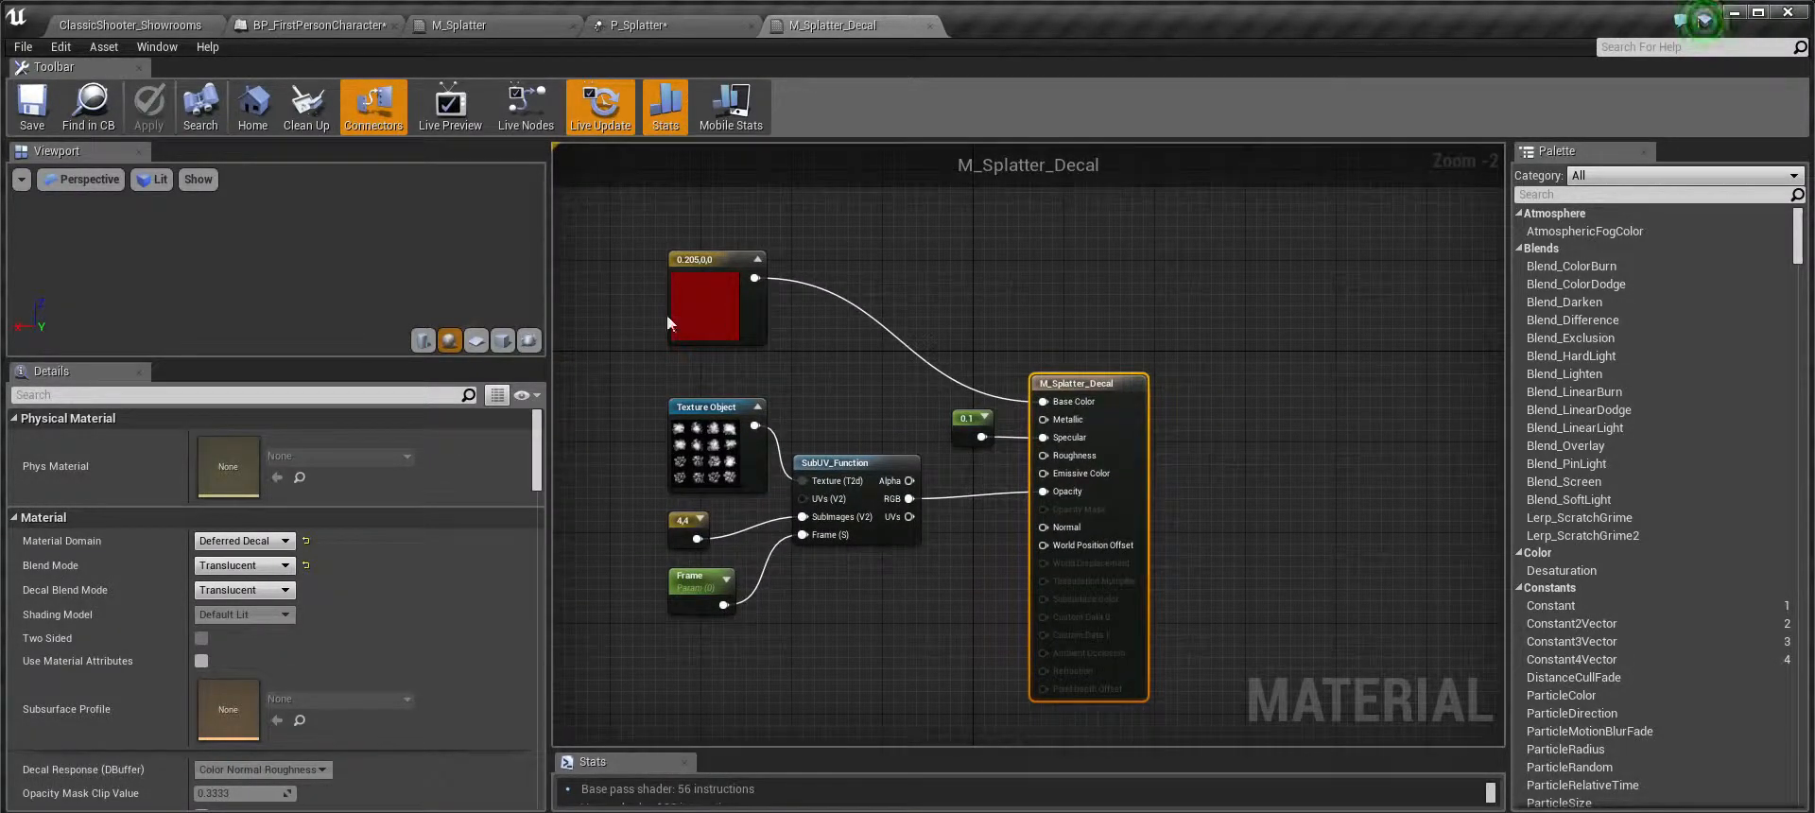
right_drag(815, 414, 765, 381)
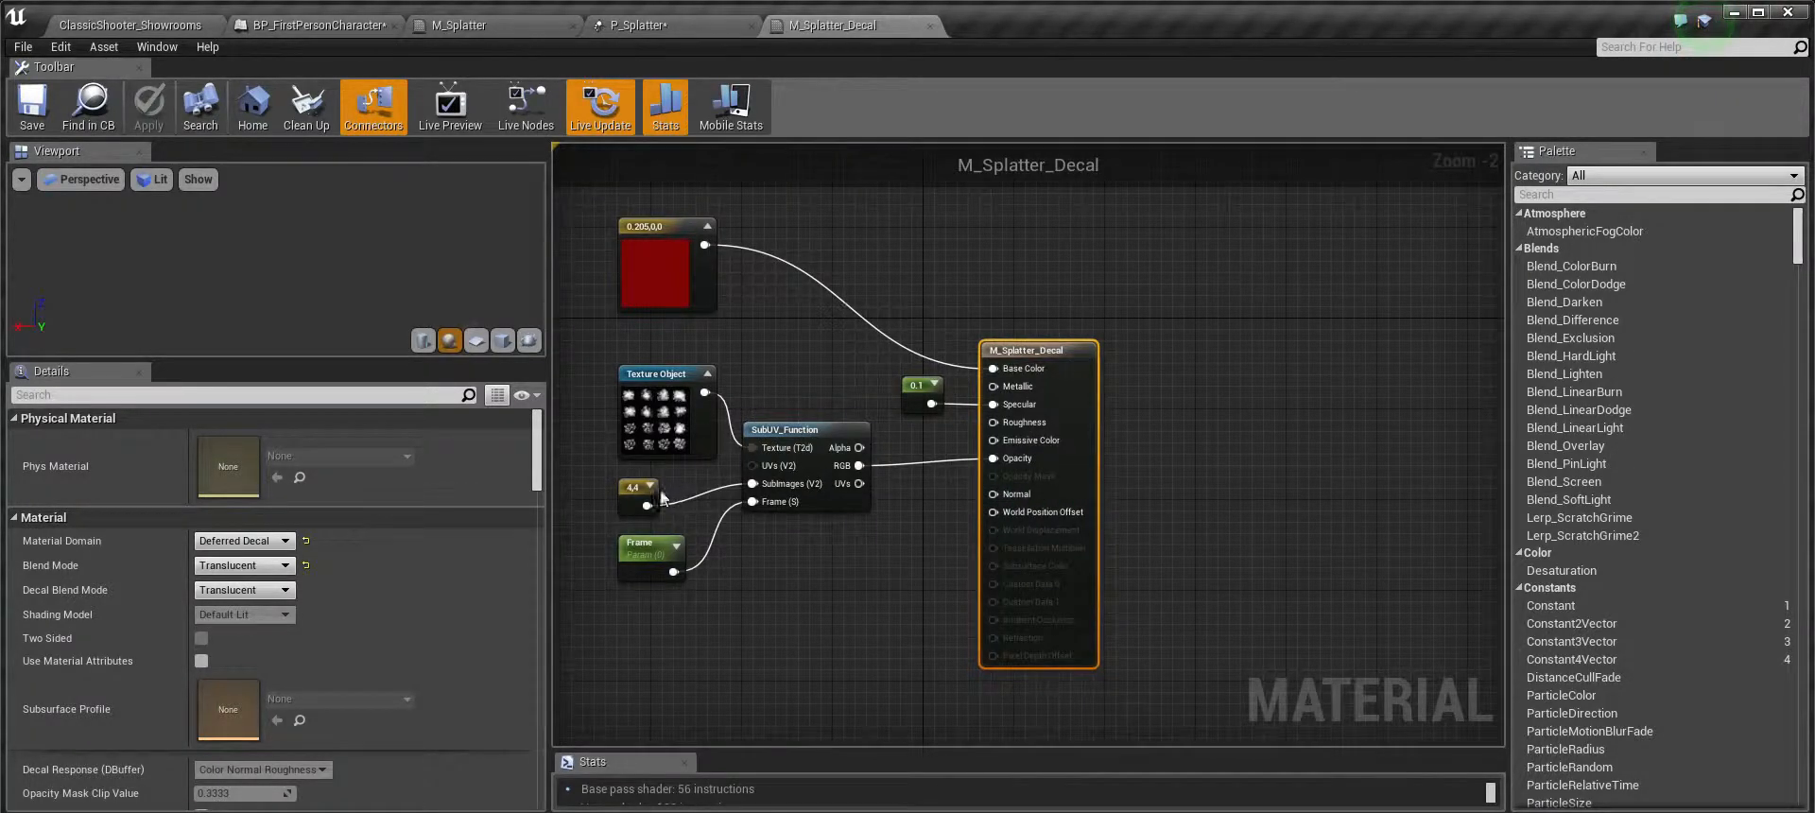
click(632, 490)
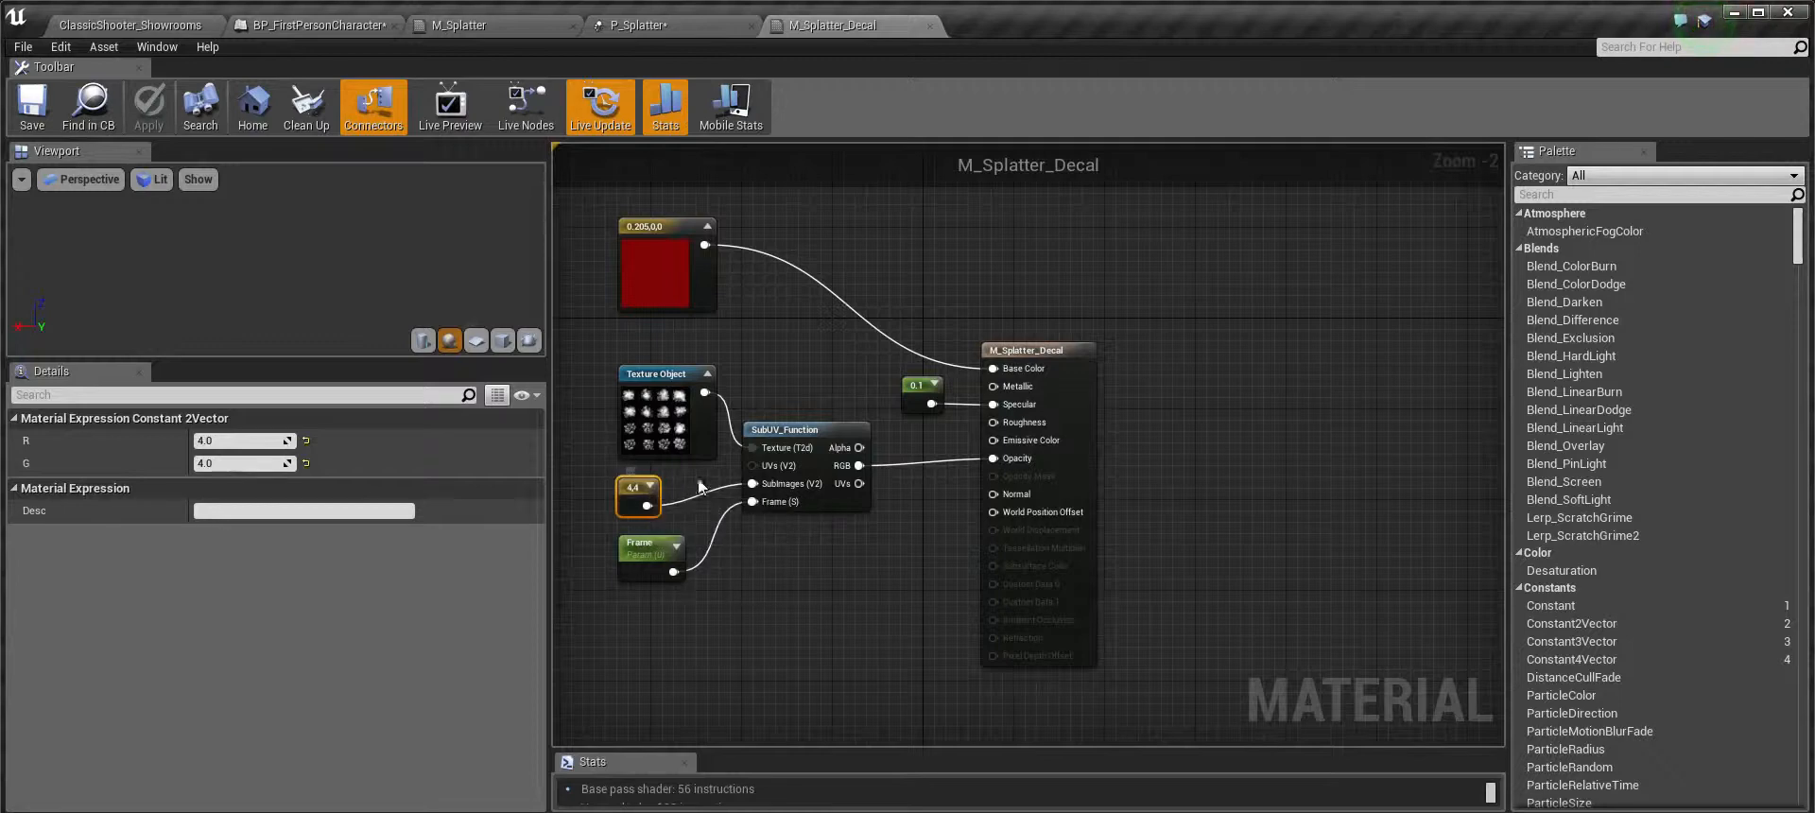
click(642, 551)
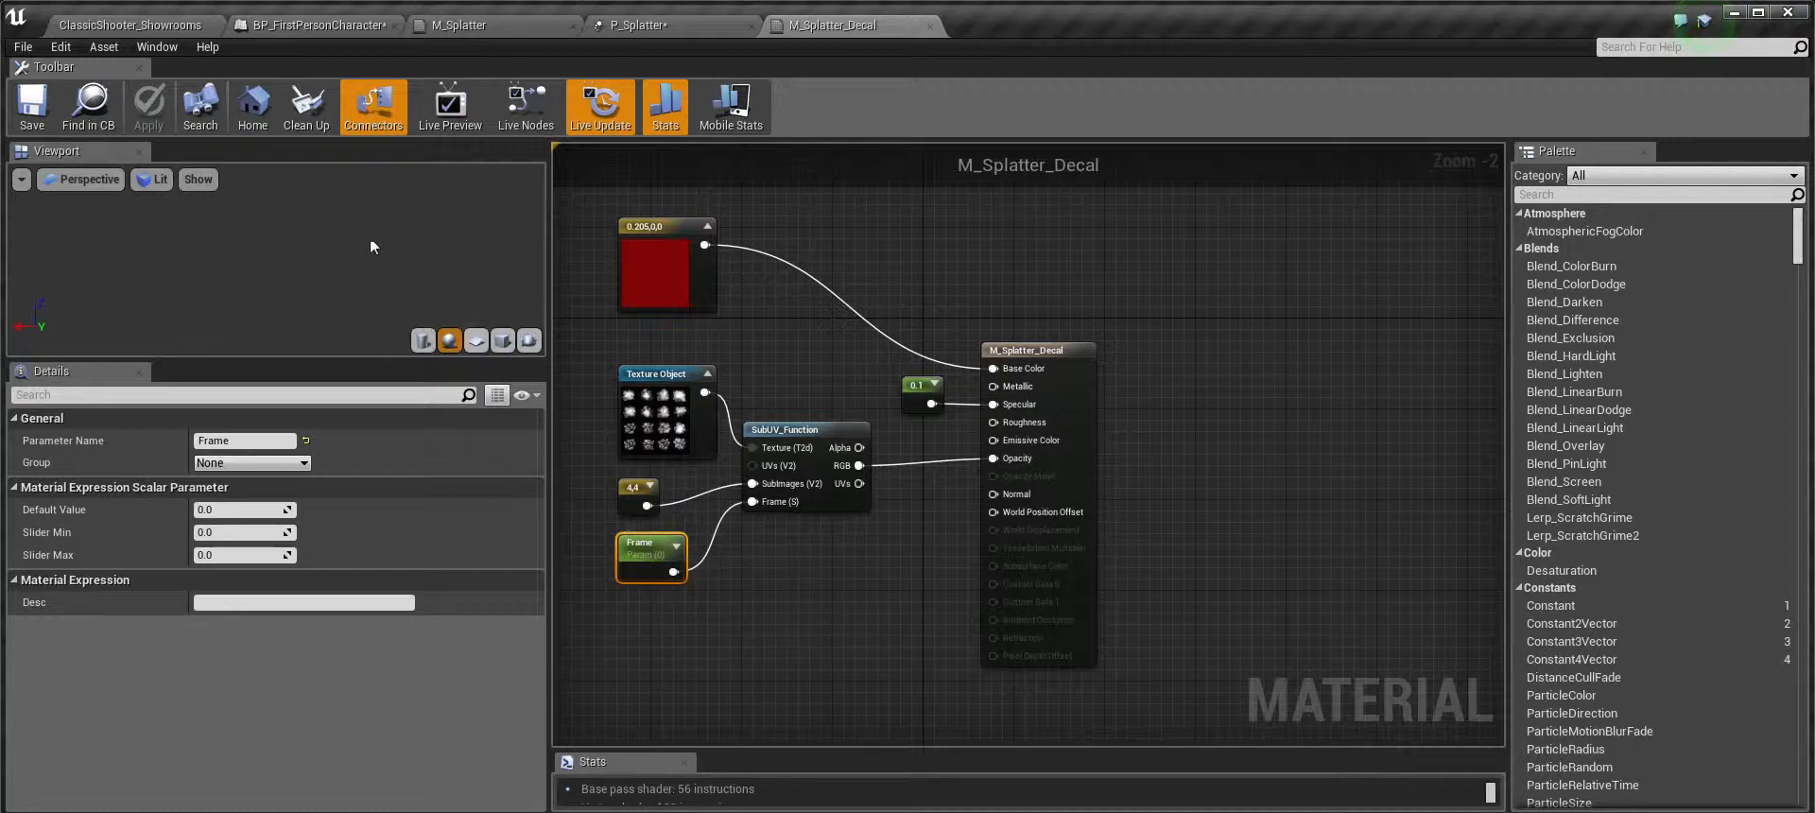
Show the decal material on the plane preview mesh, enable Live Preview and inspect the splatter
mouse_move(373, 247)
mouse_down()
mouse_move(170, 247)
mouse_move(406, 240)
mouse_up()
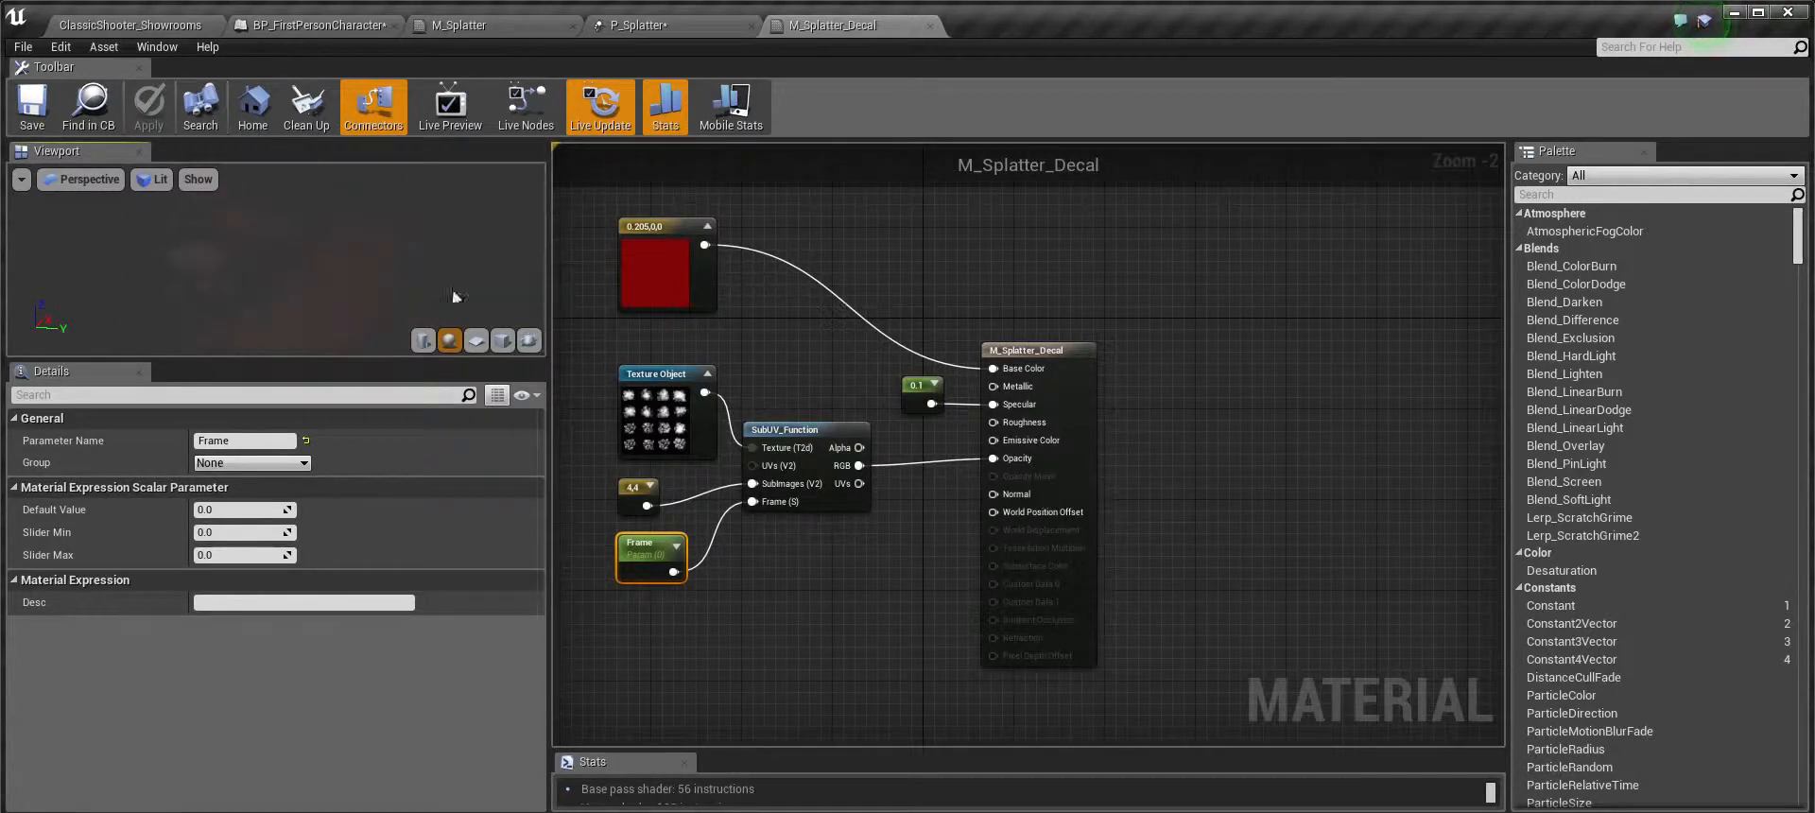
click(475, 338)
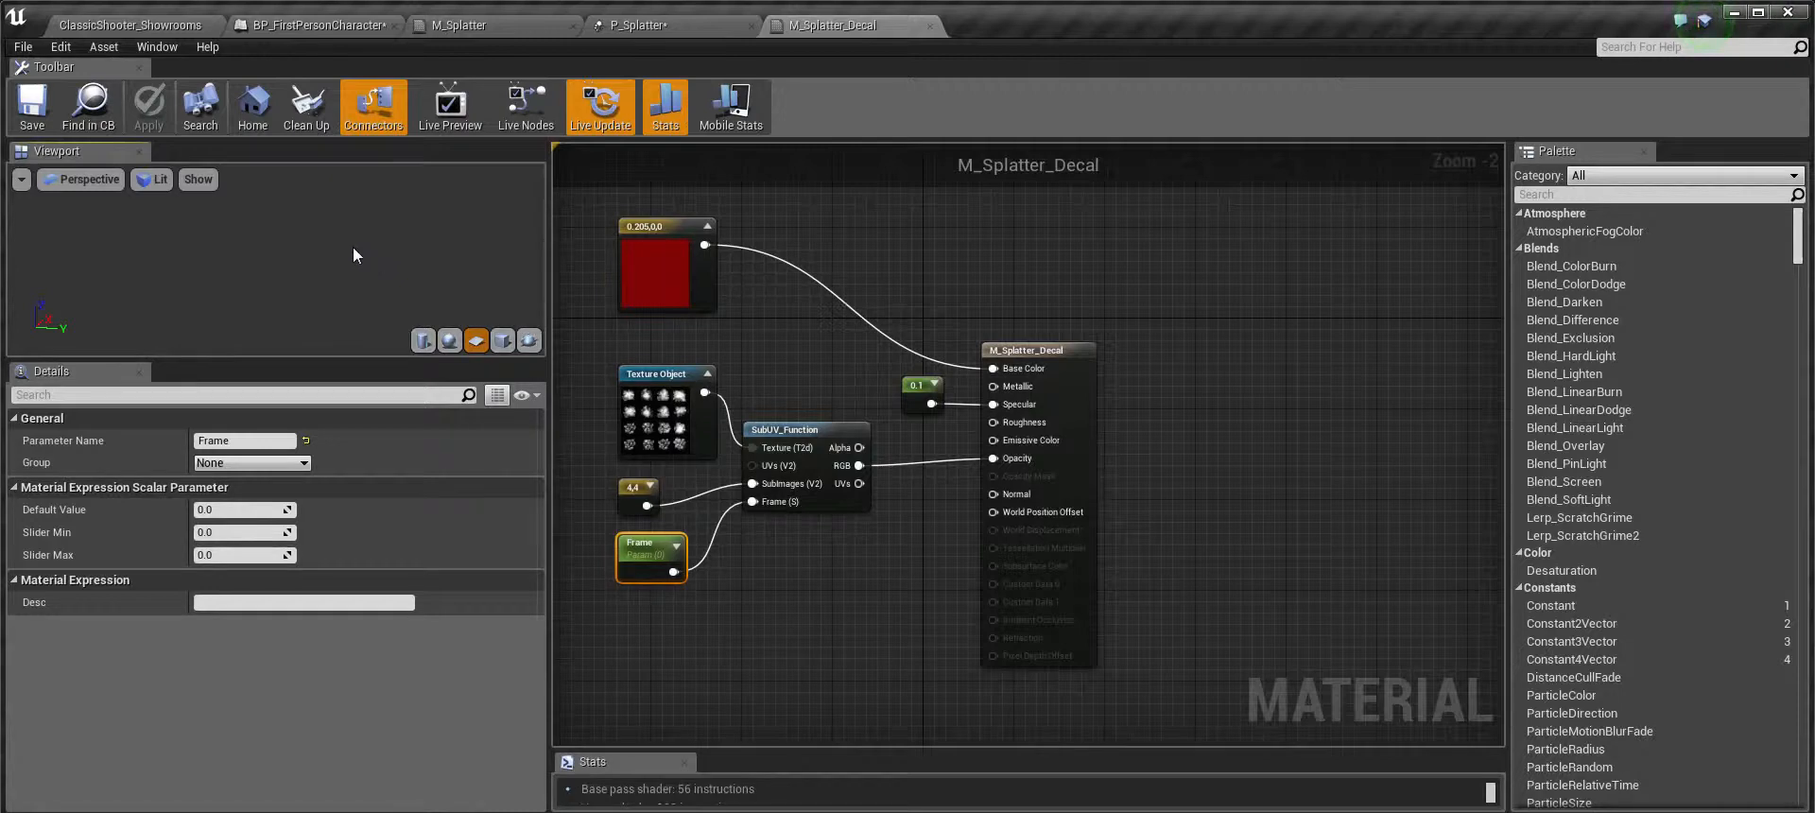
click(450, 106)
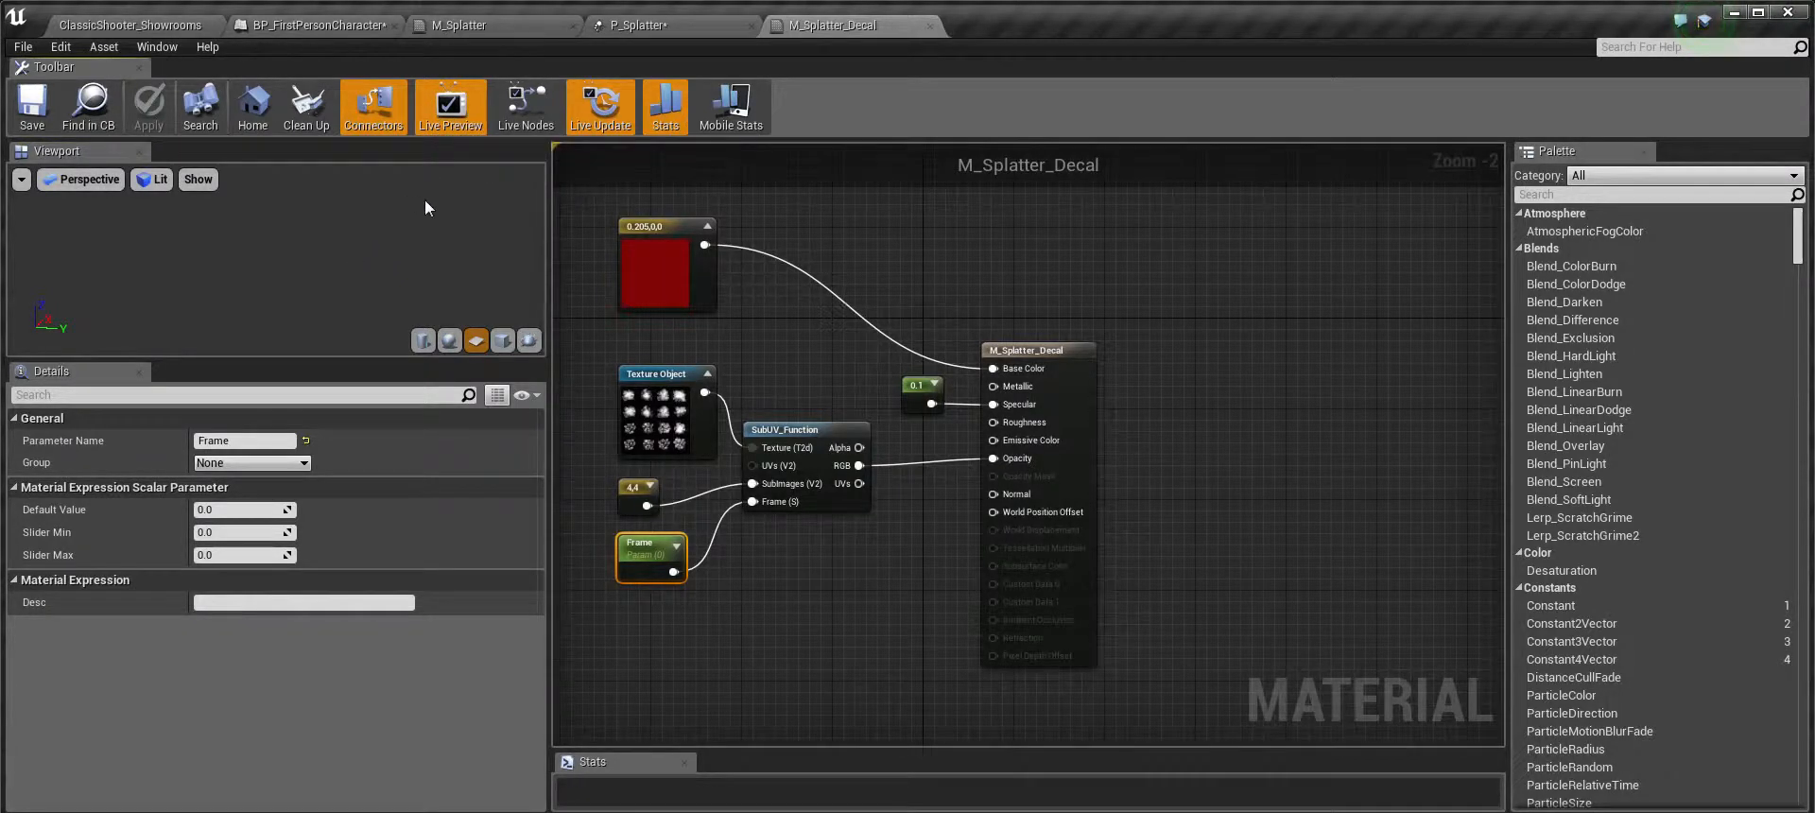
drag(366, 231, 450, 230)
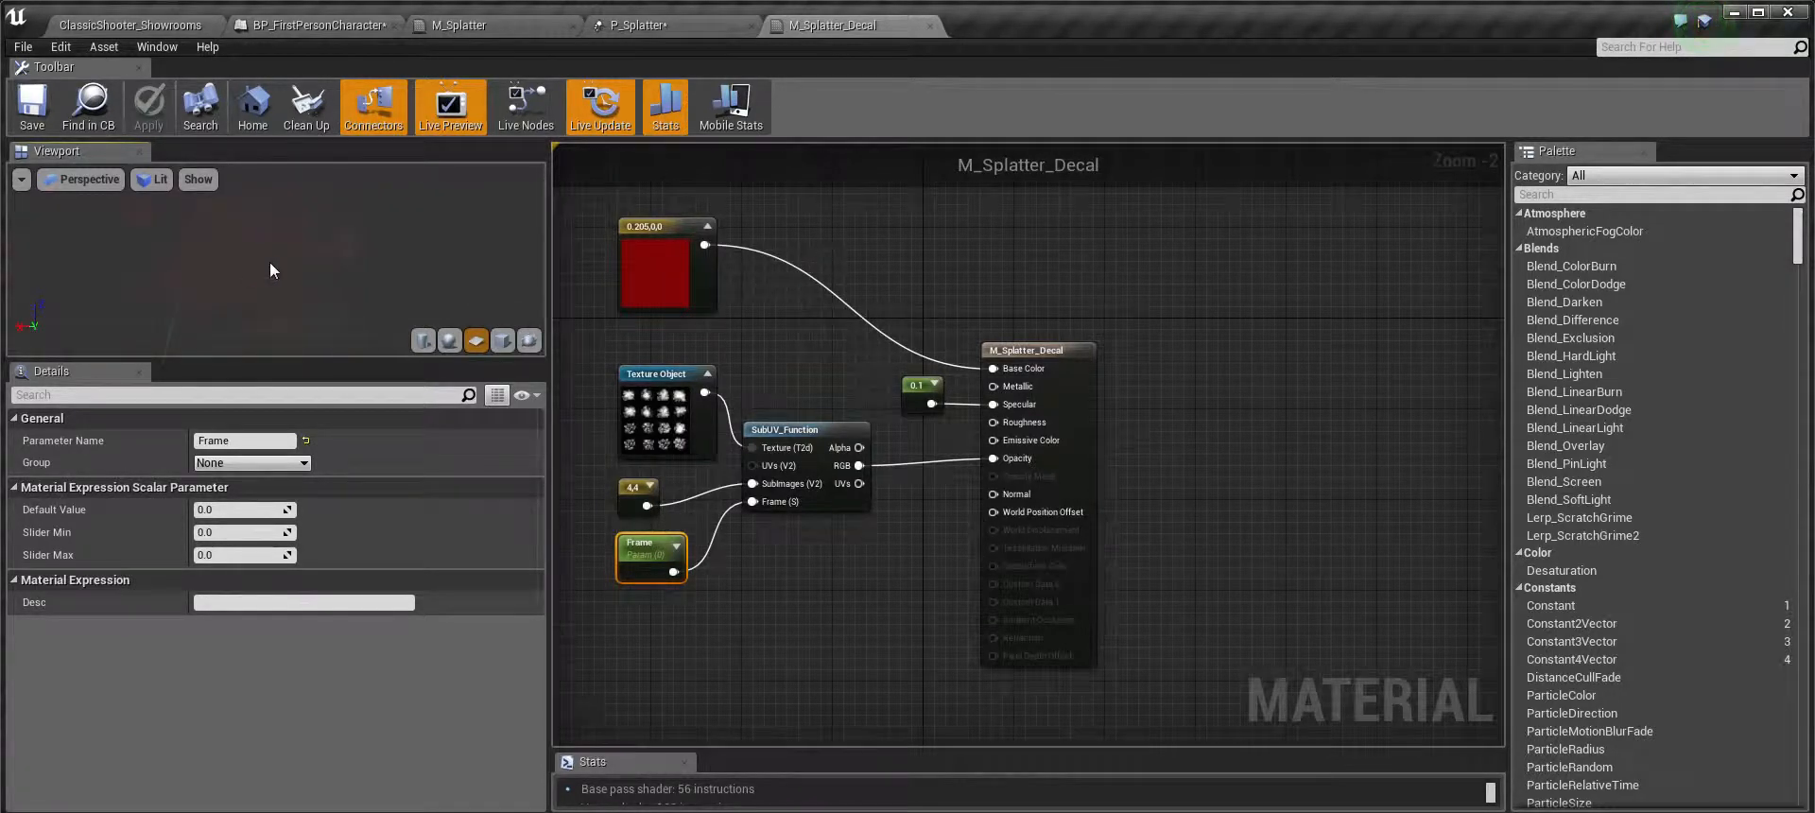
drag(270, 262, 280, 262)
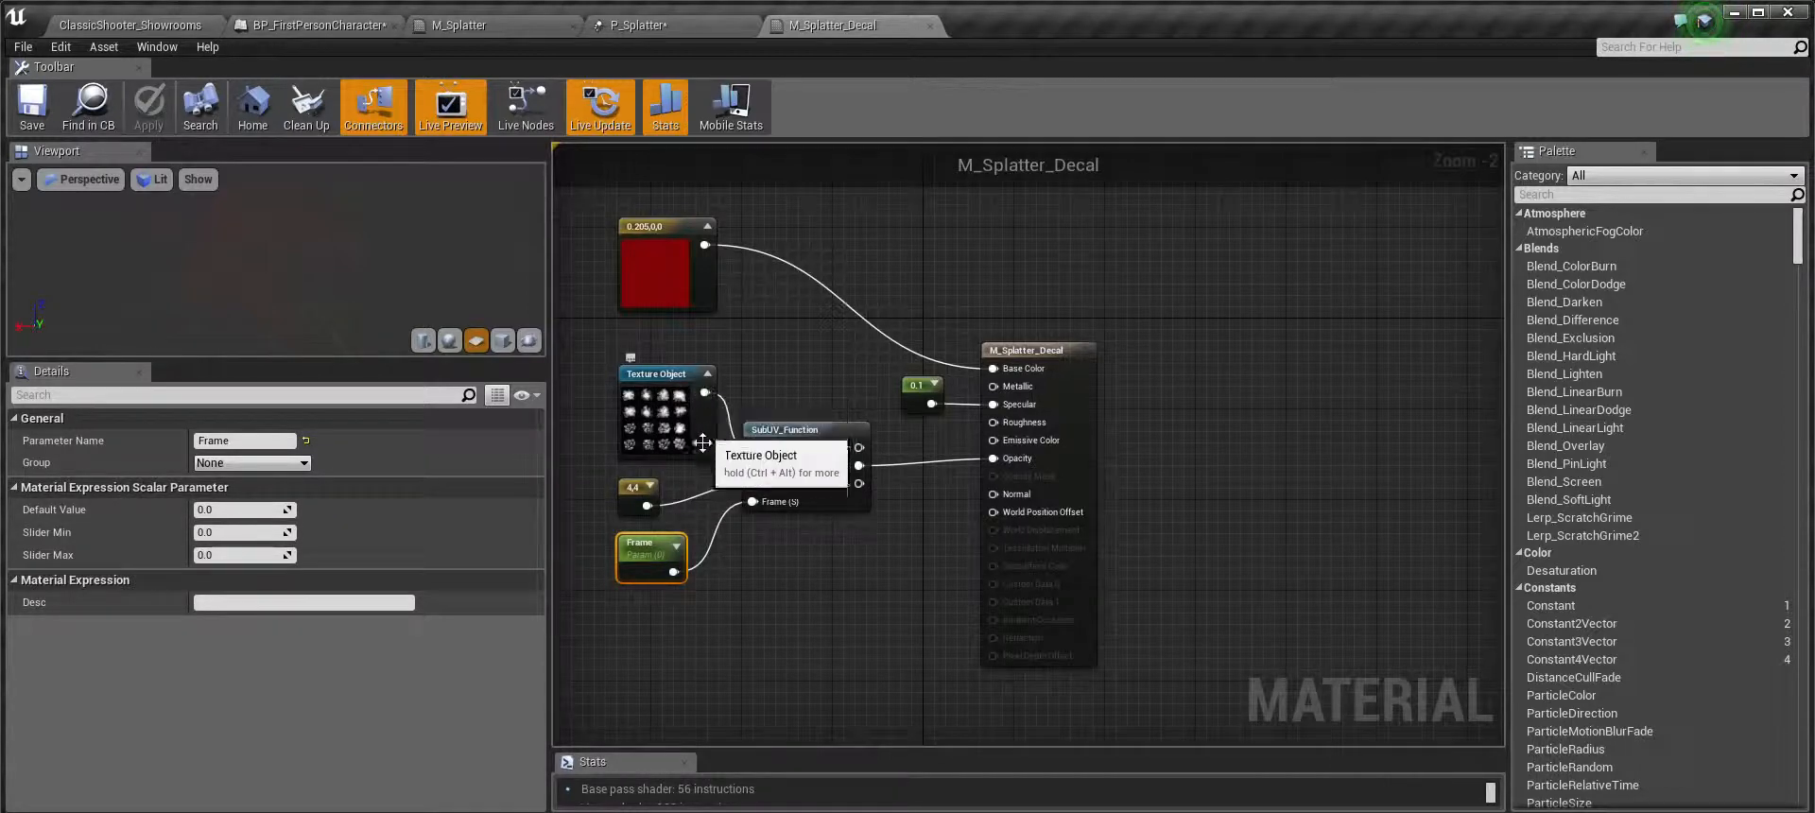
Inspect the 4,4 constant, then try a default value of 5 for the Frame parameter
click(646, 492)
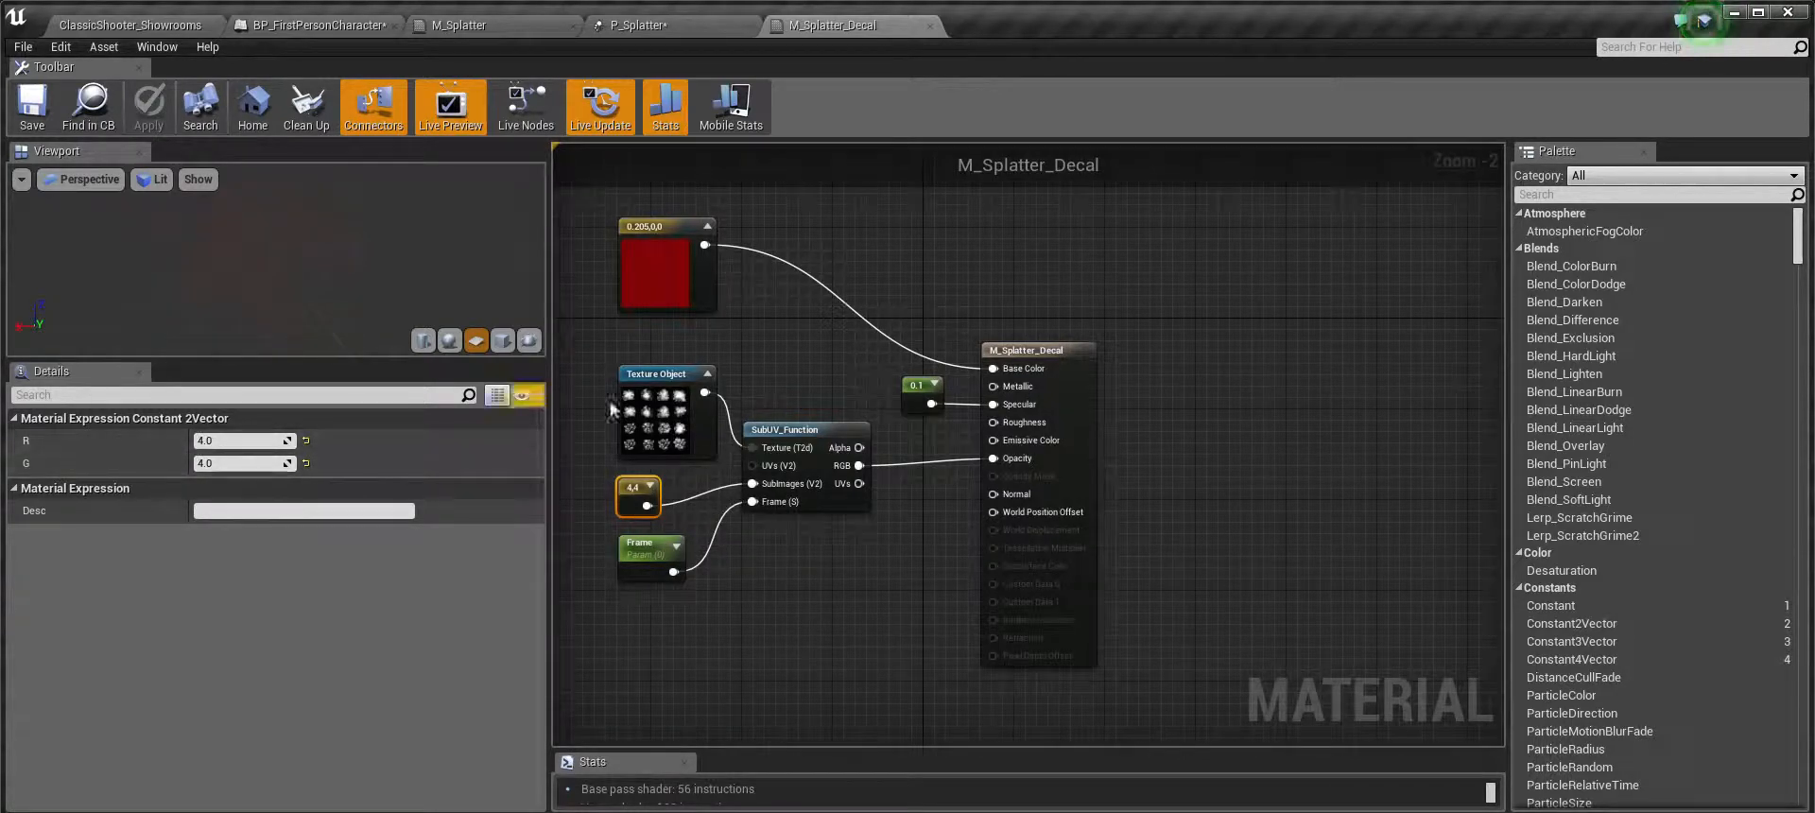
click(643, 542)
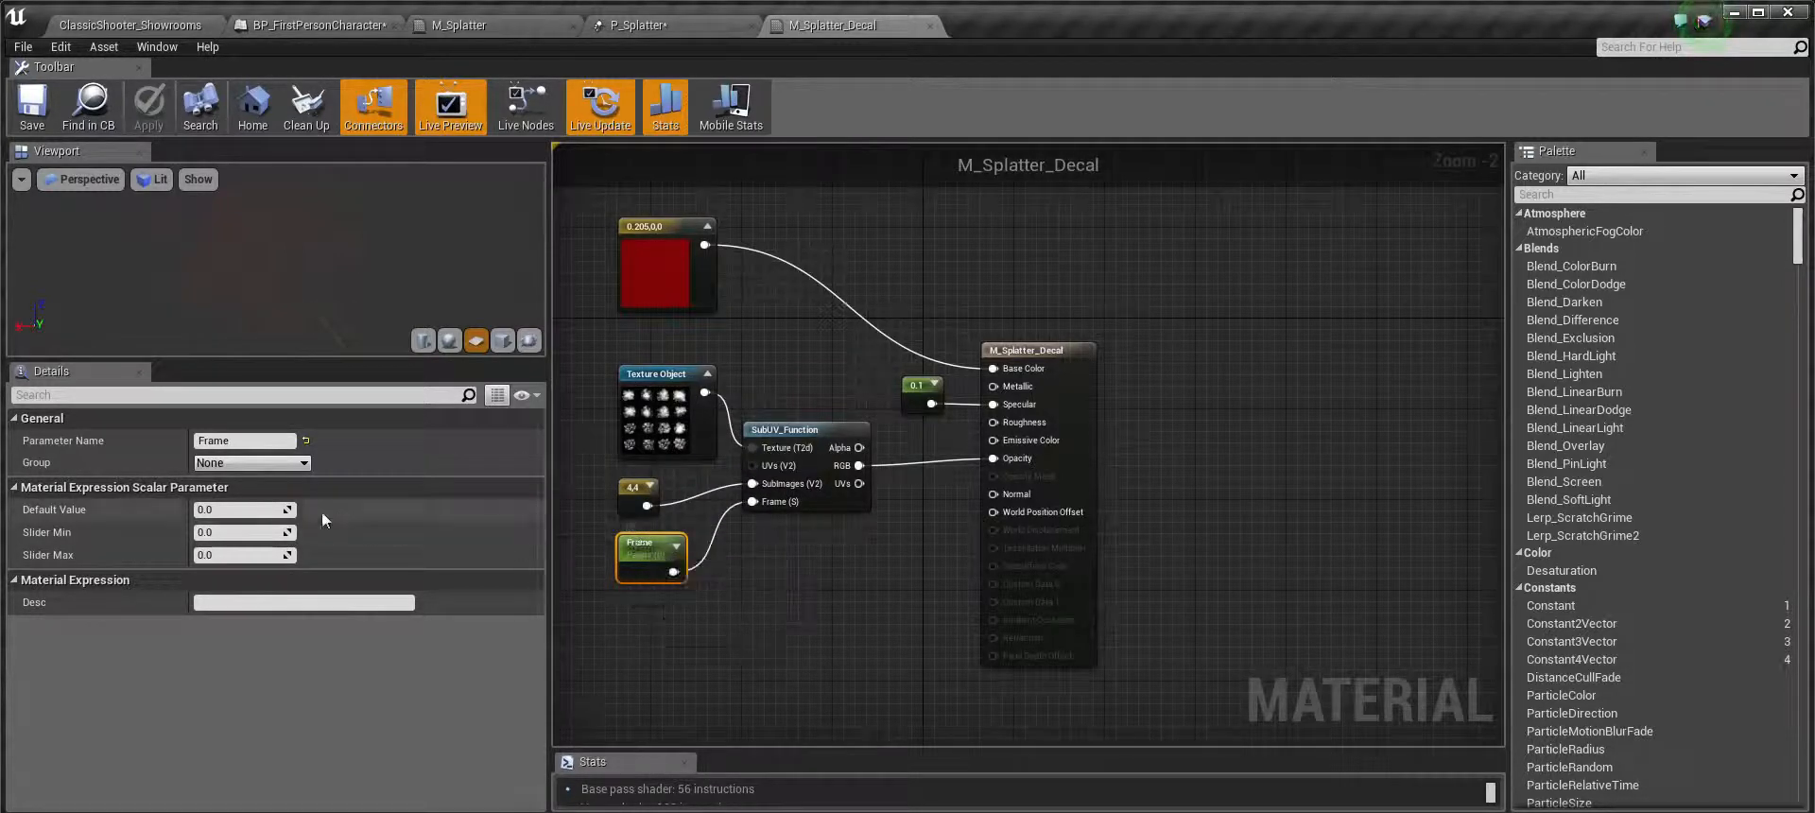
click(232, 509)
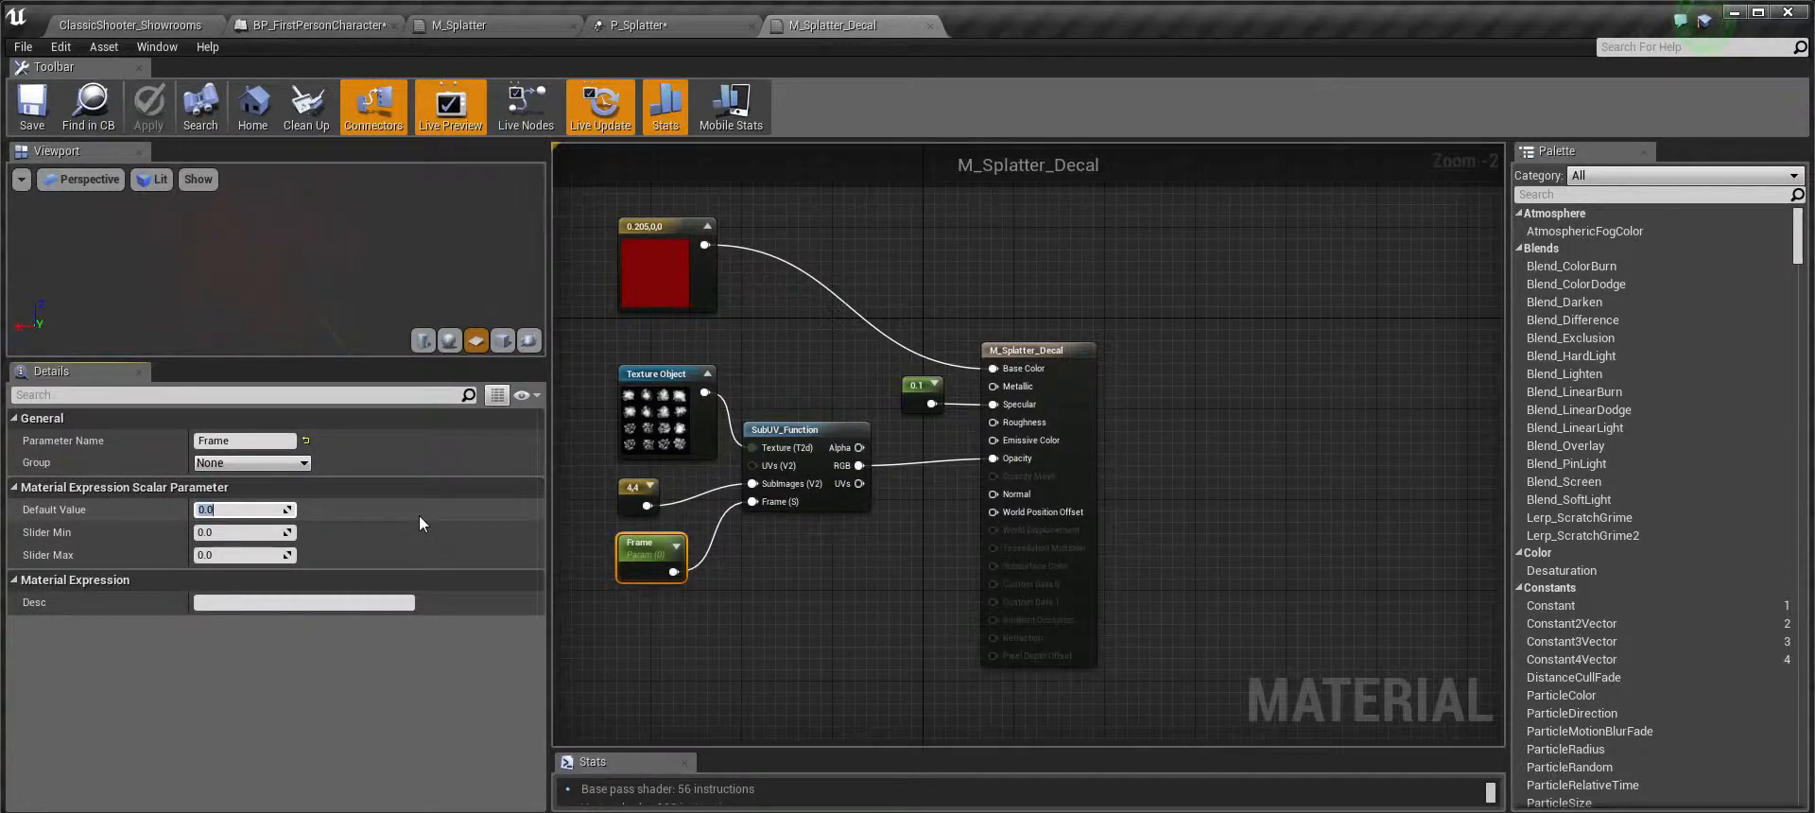
text(5)
key(Return)
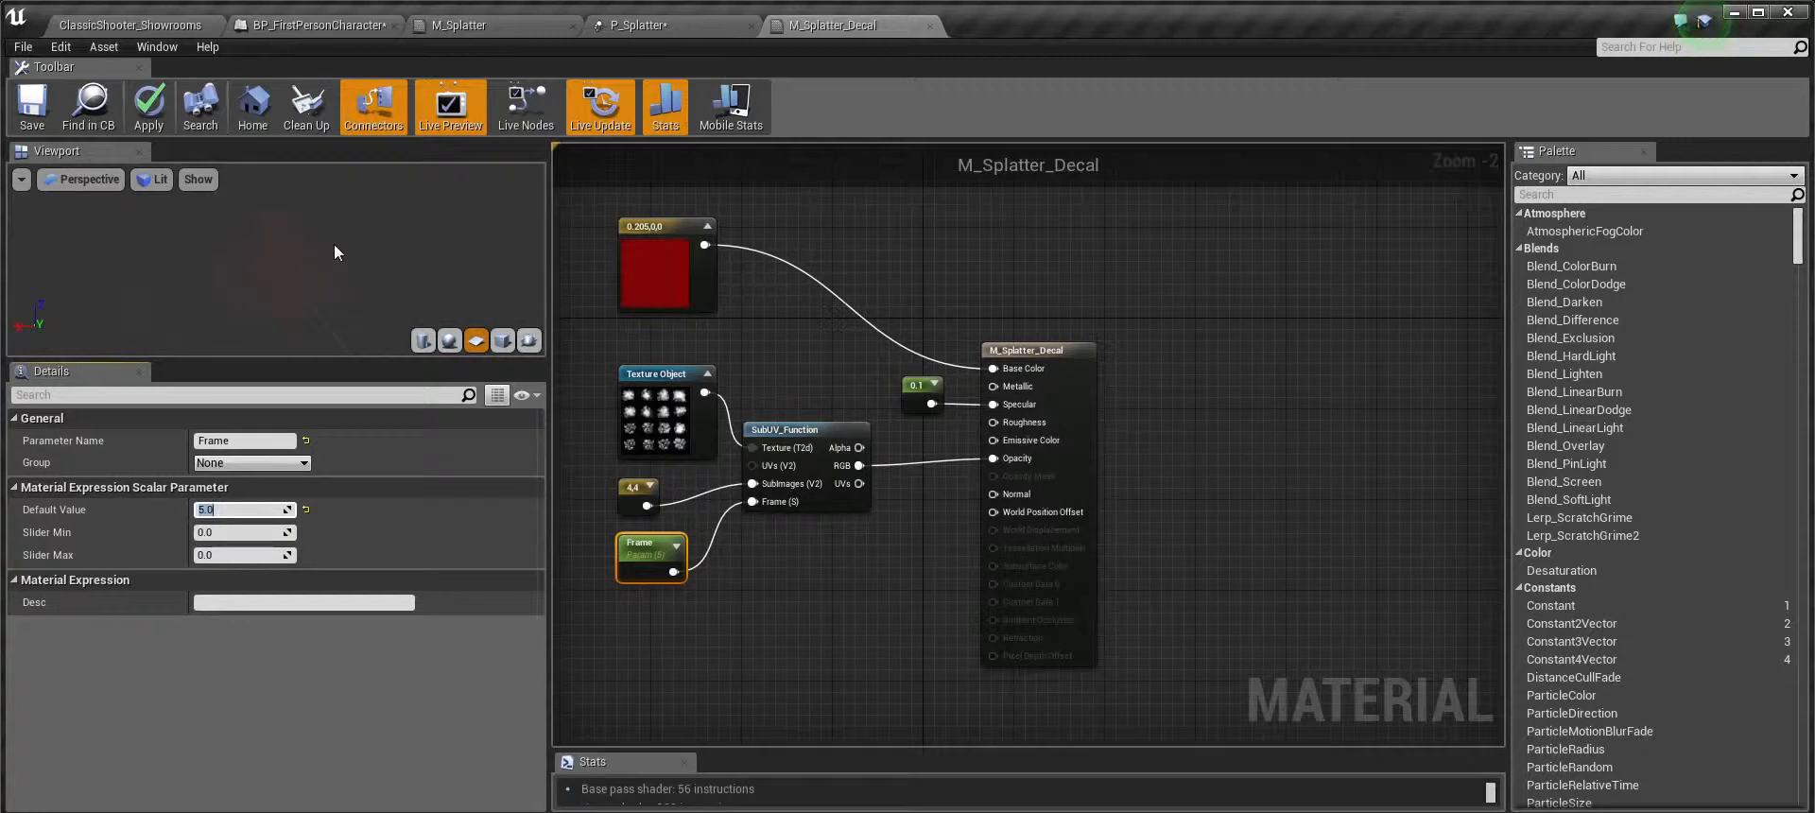
click(334, 252)
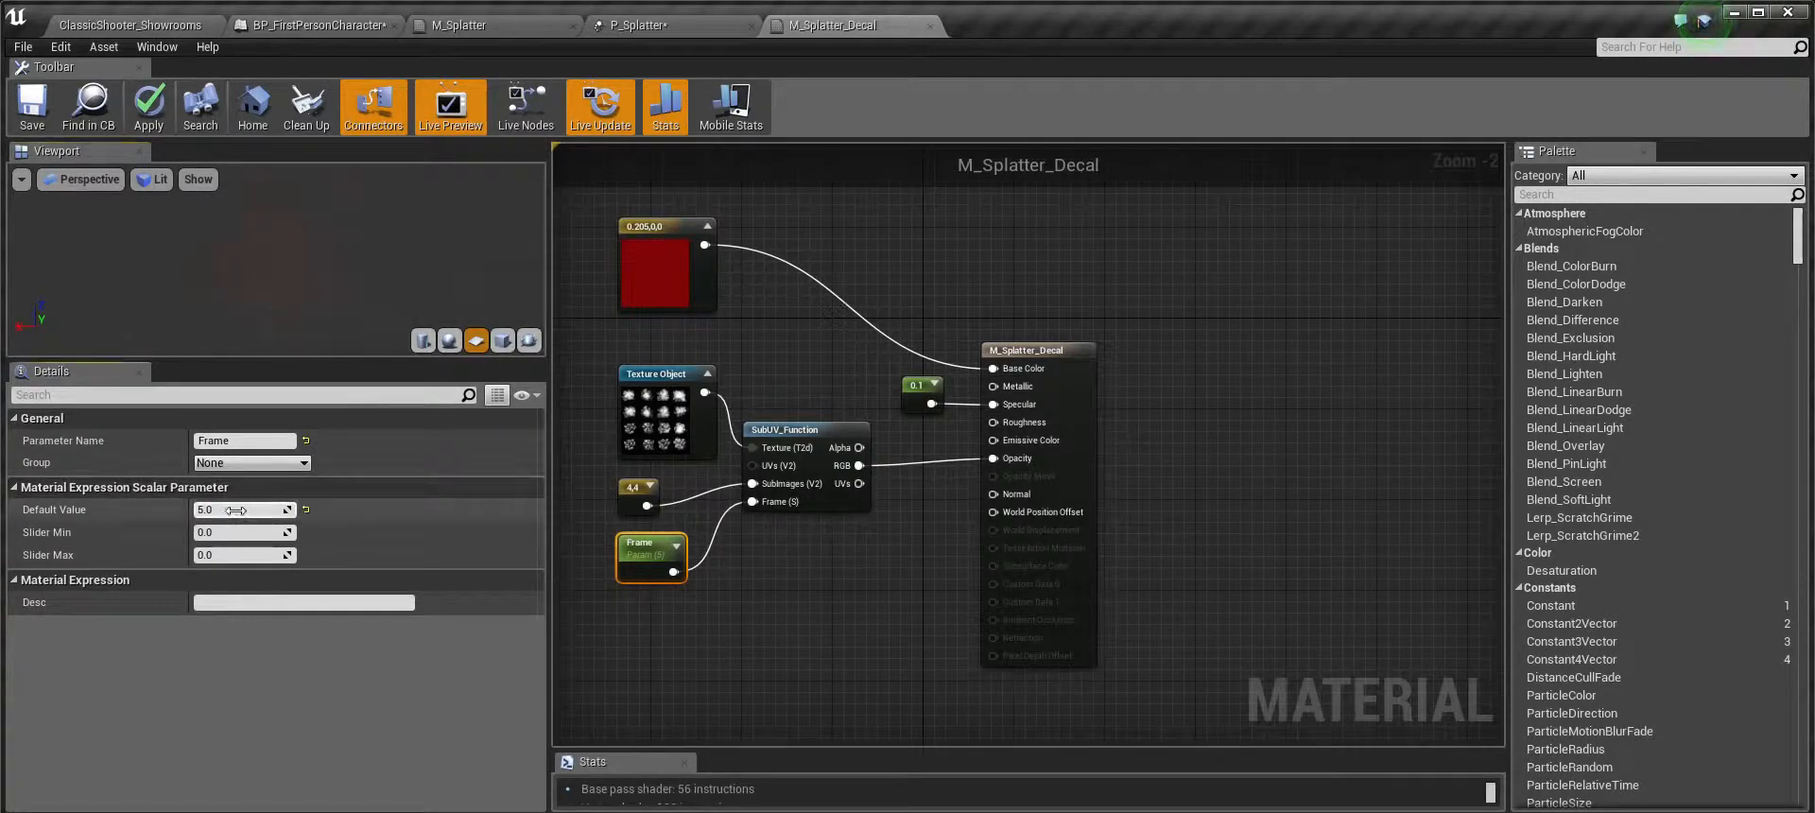
Try a Frame default value of 10 and set it back to 0
click(237, 509)
text(10)
key(Return)
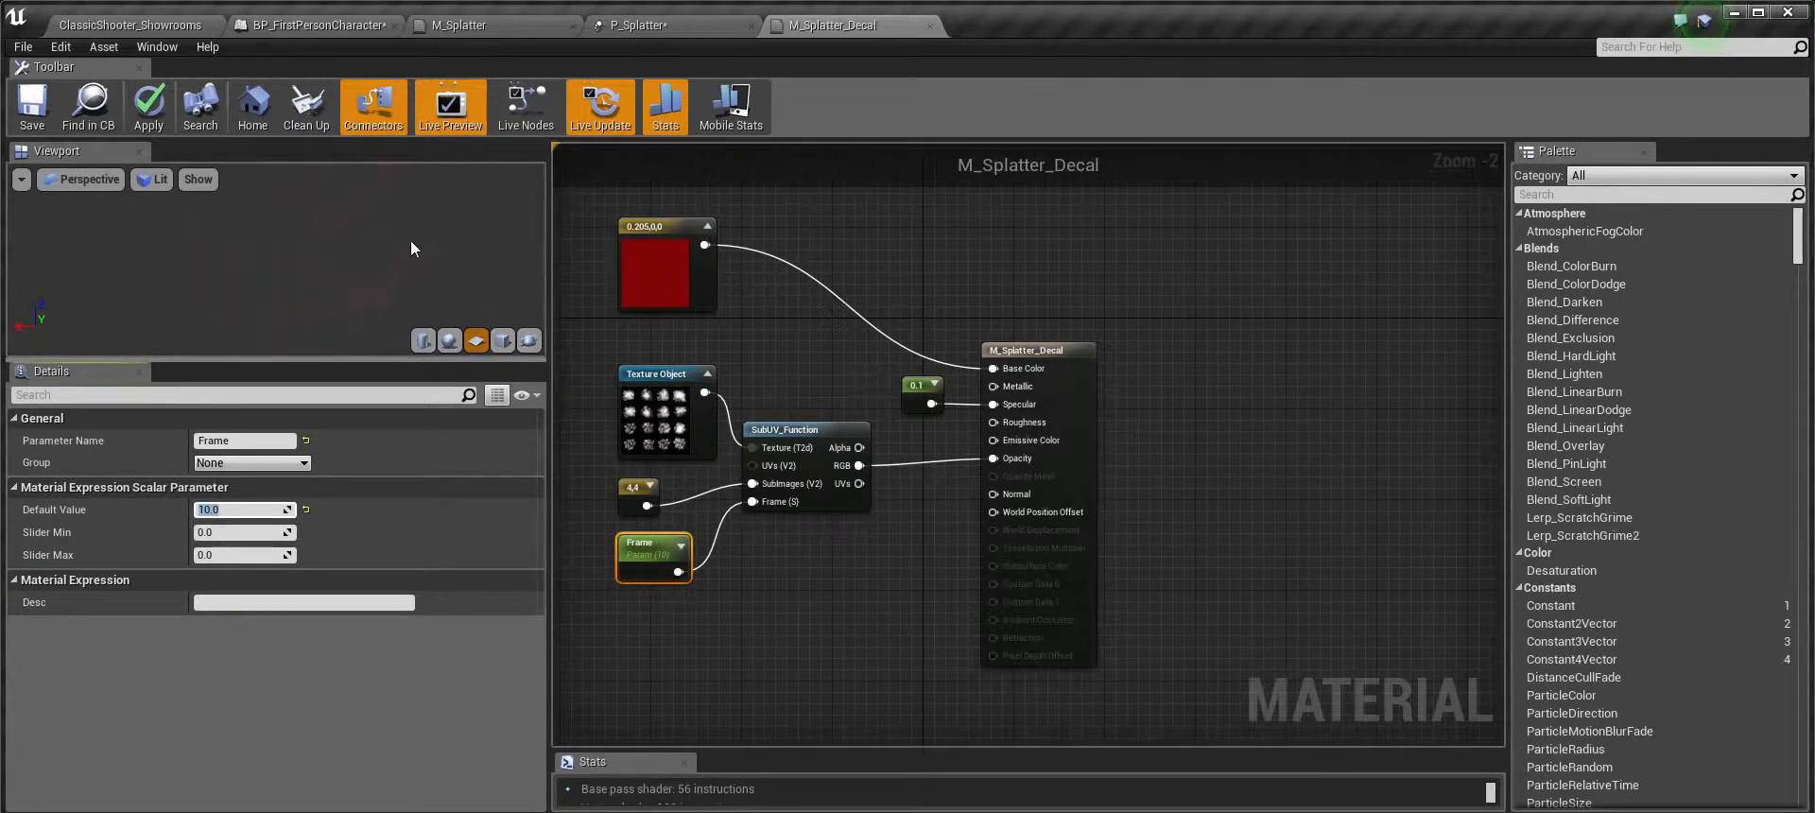
scroll(651, 413, up, 2)
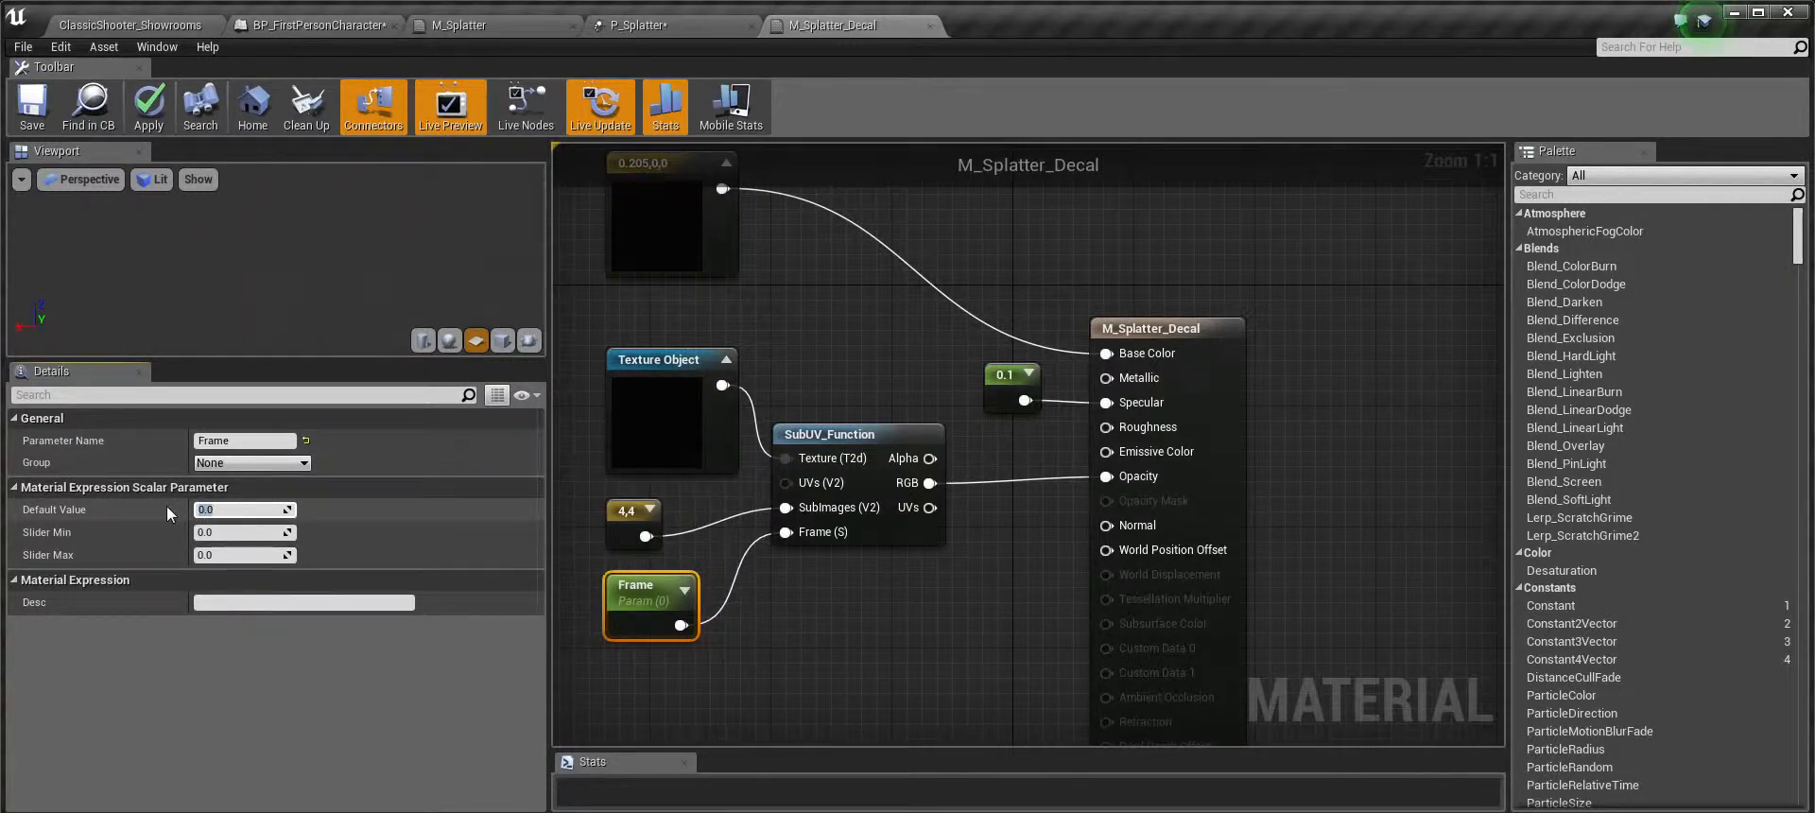
text(0)
key(Return)
scroll(857, 390, down, 2)
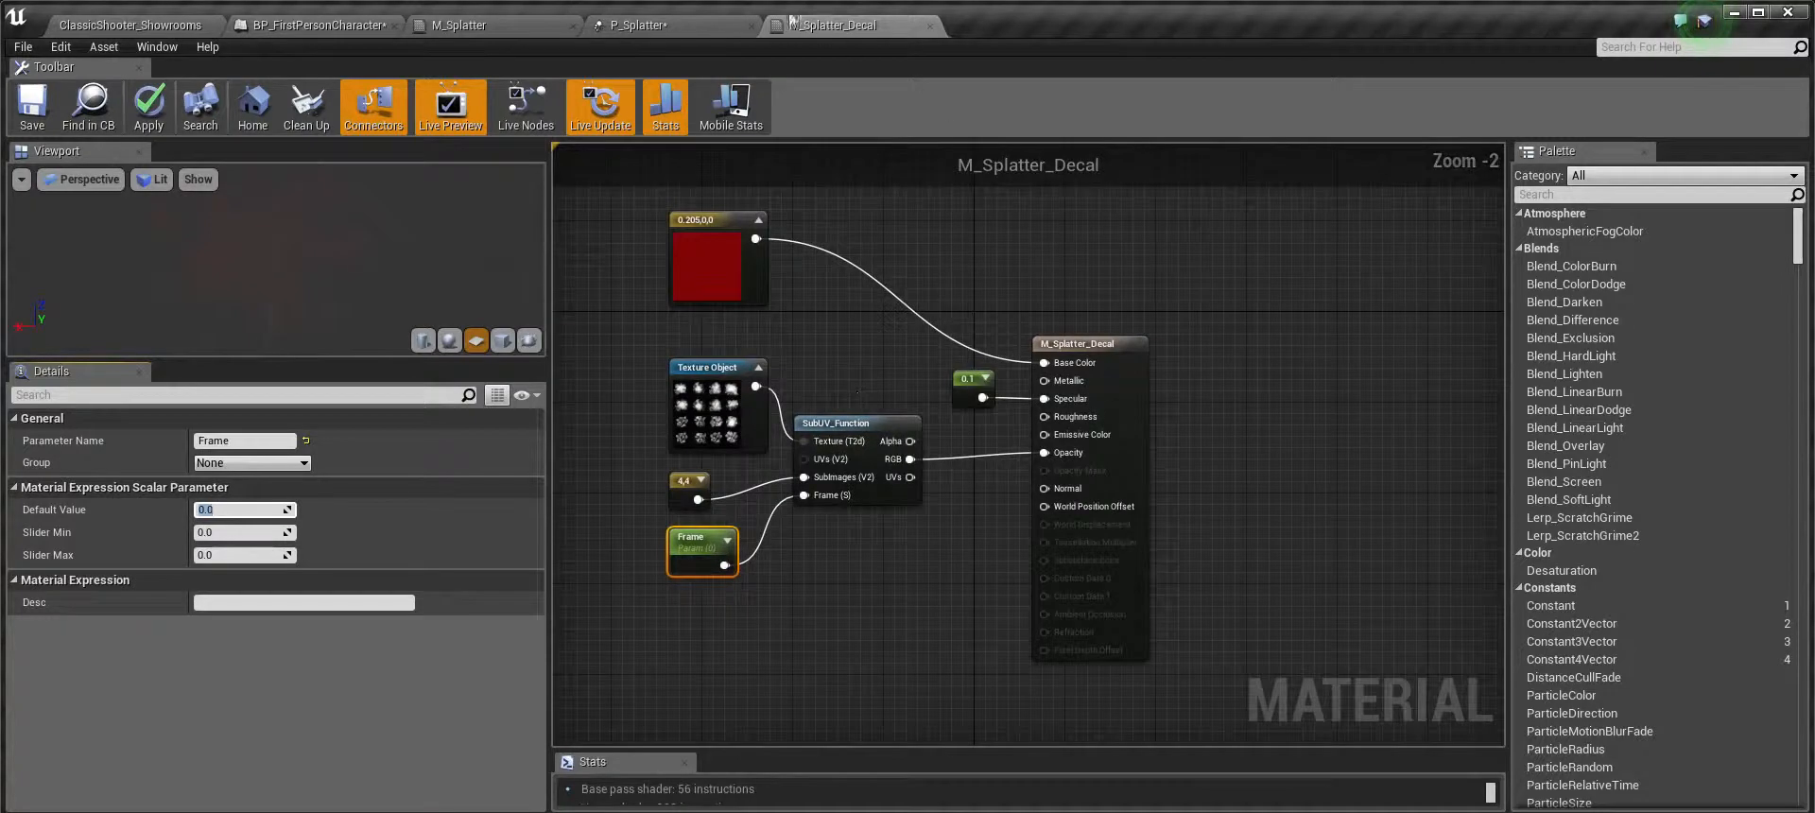
Compare the Frame parameter in M_Splatter_Decal with the Parameter Name of the Set Scalar Parameter Value node in BP_FirstPersonCharacter
click(312, 25)
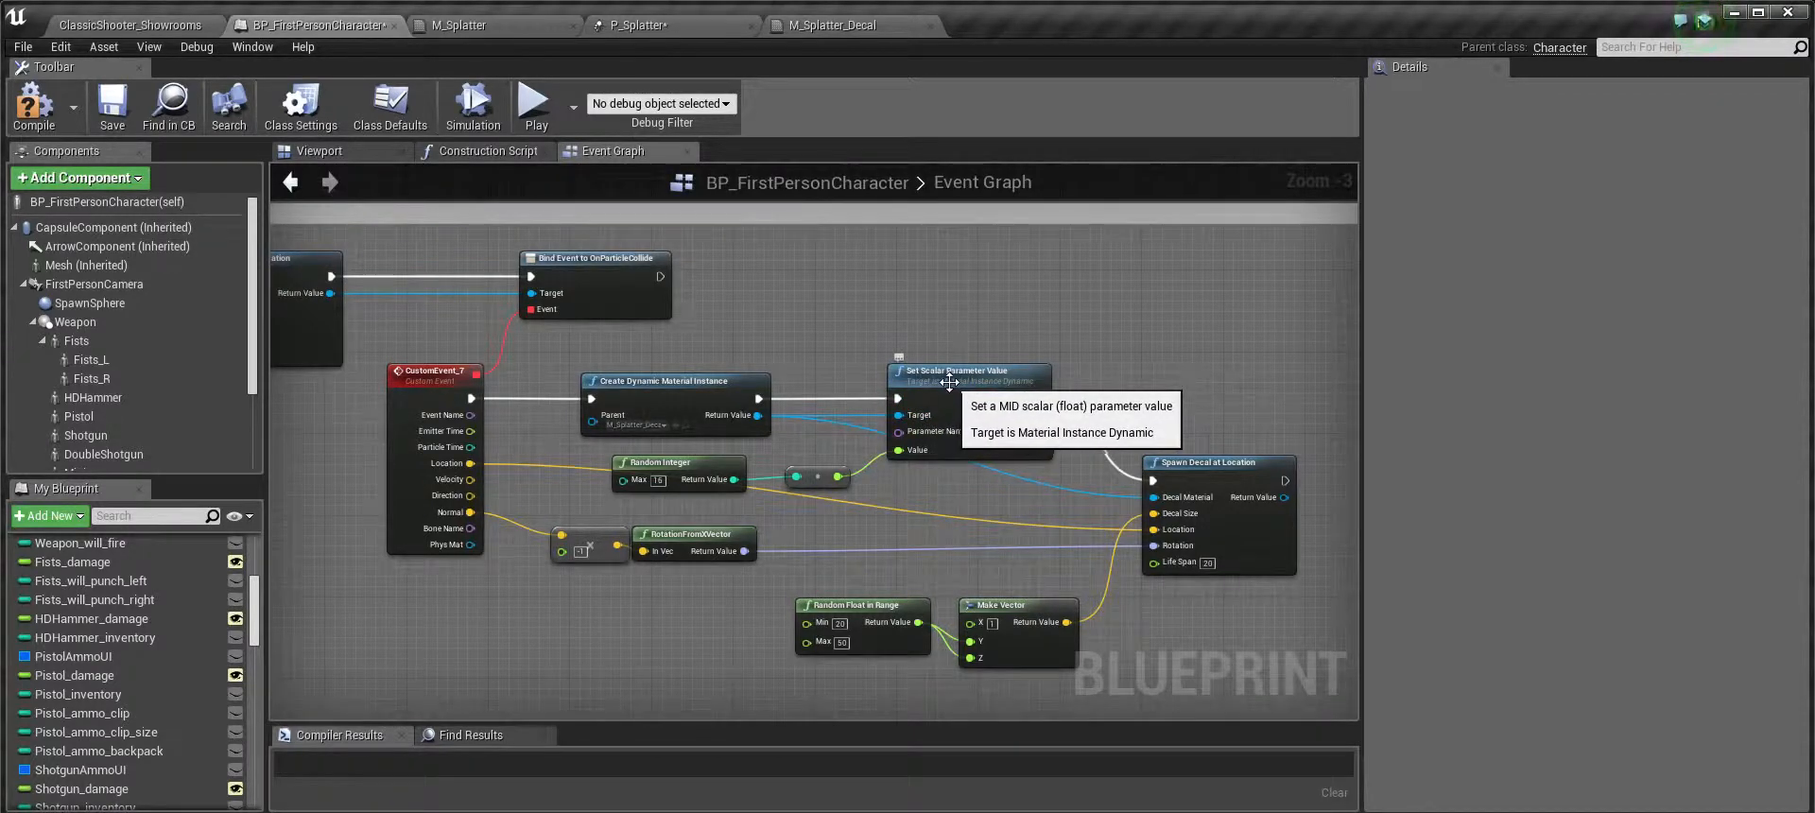
click(814, 25)
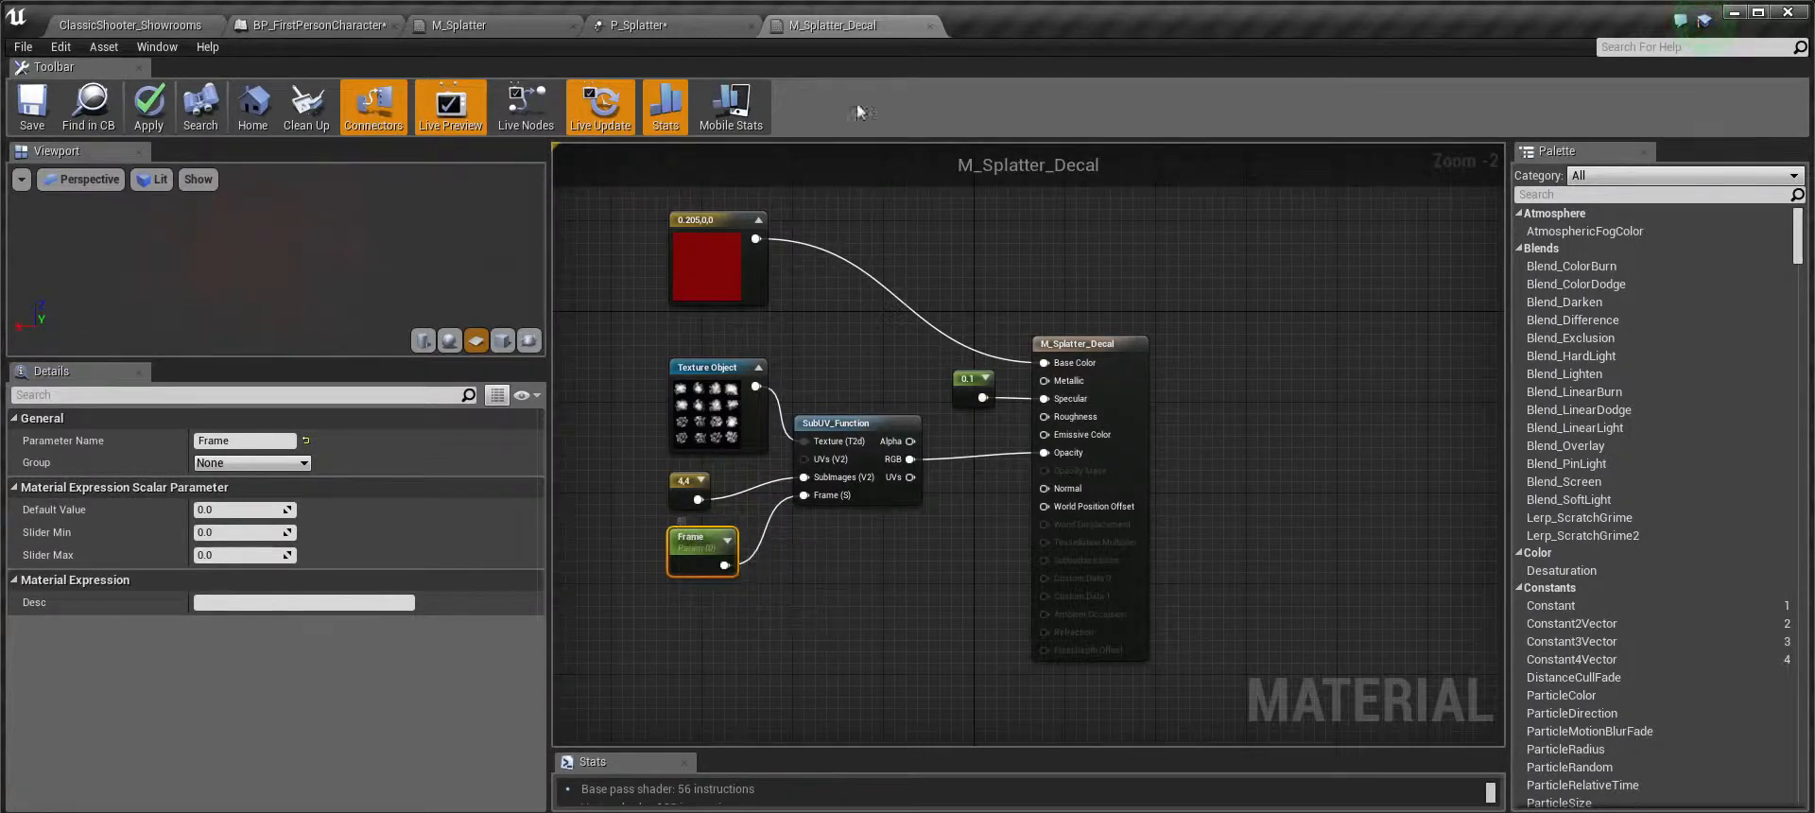
click(650, 27)
click(493, 27)
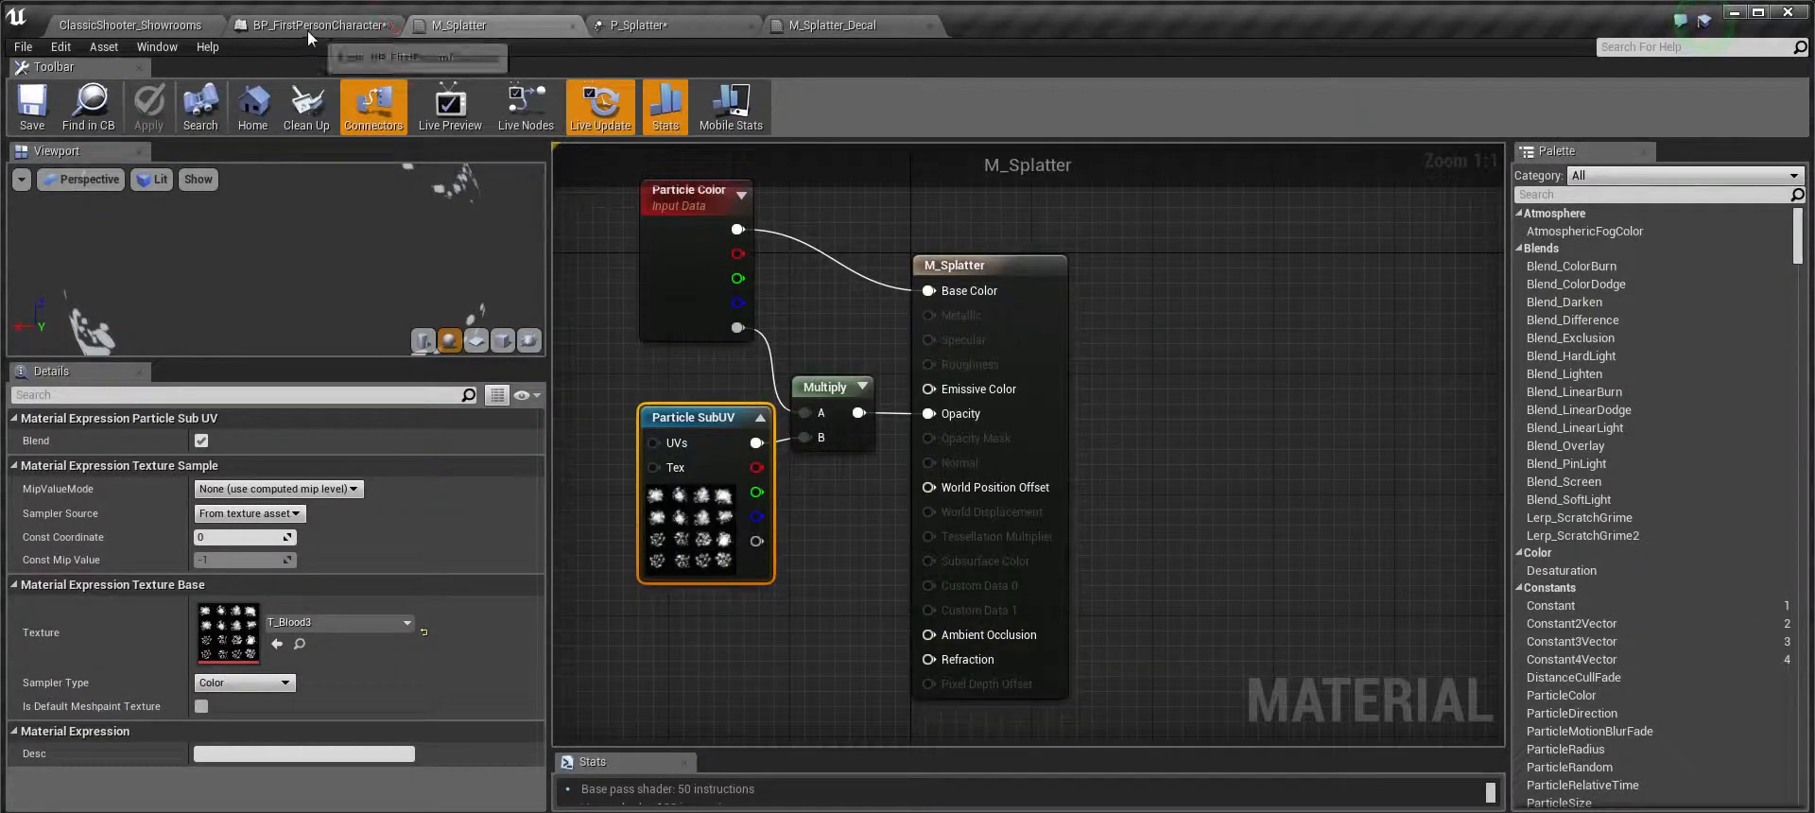
click(308, 26)
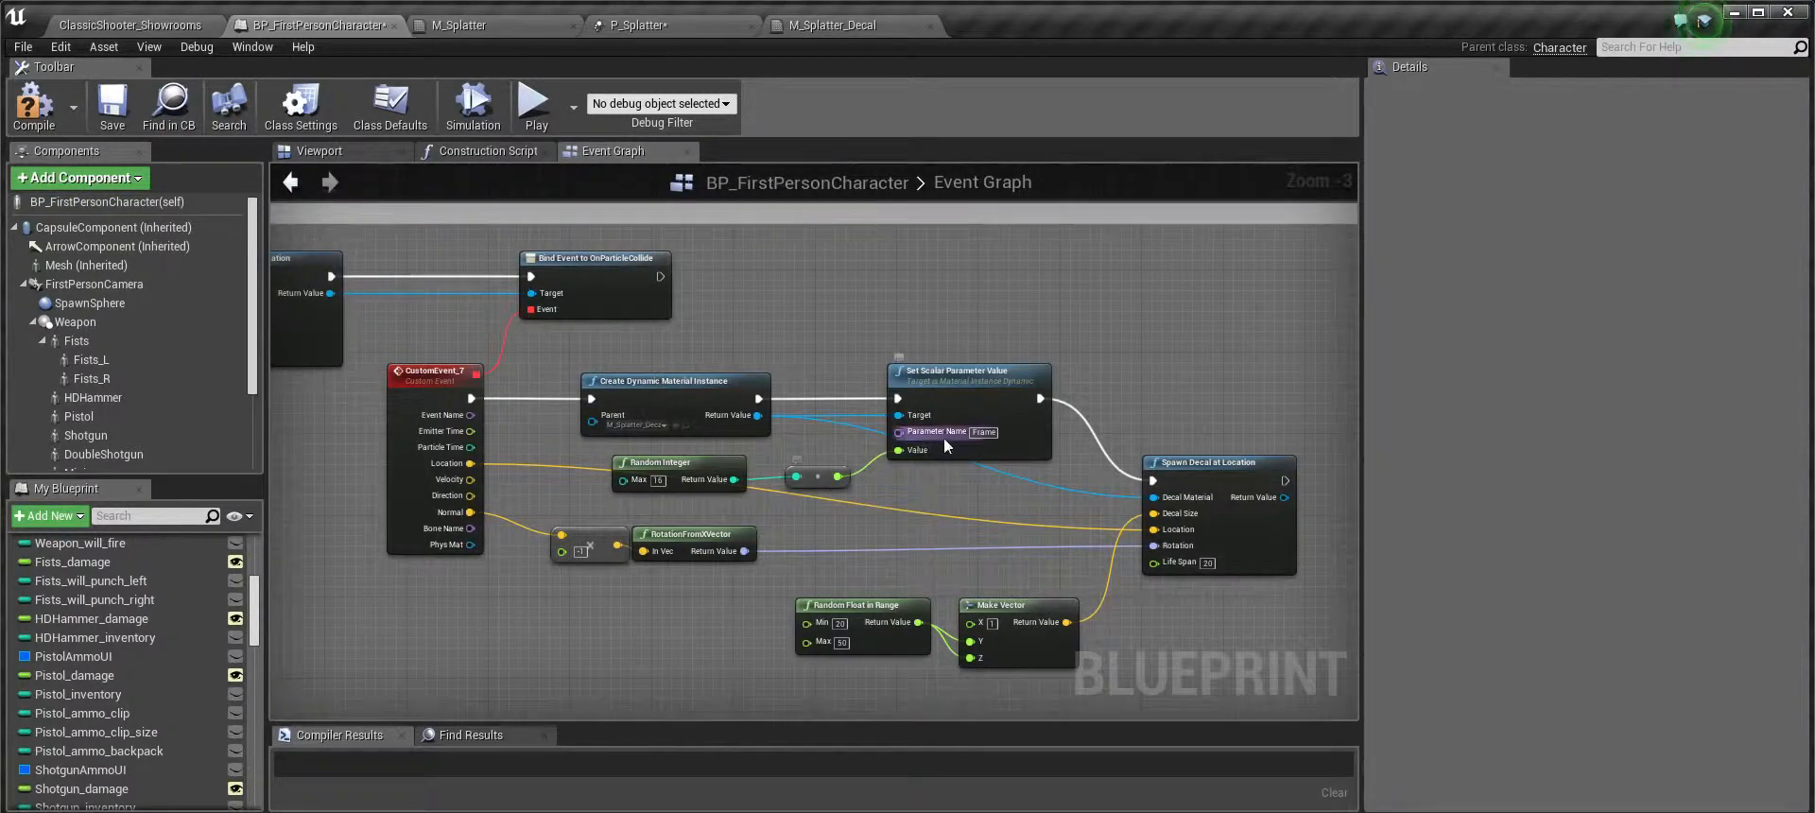
scroll(966, 437, up, 3)
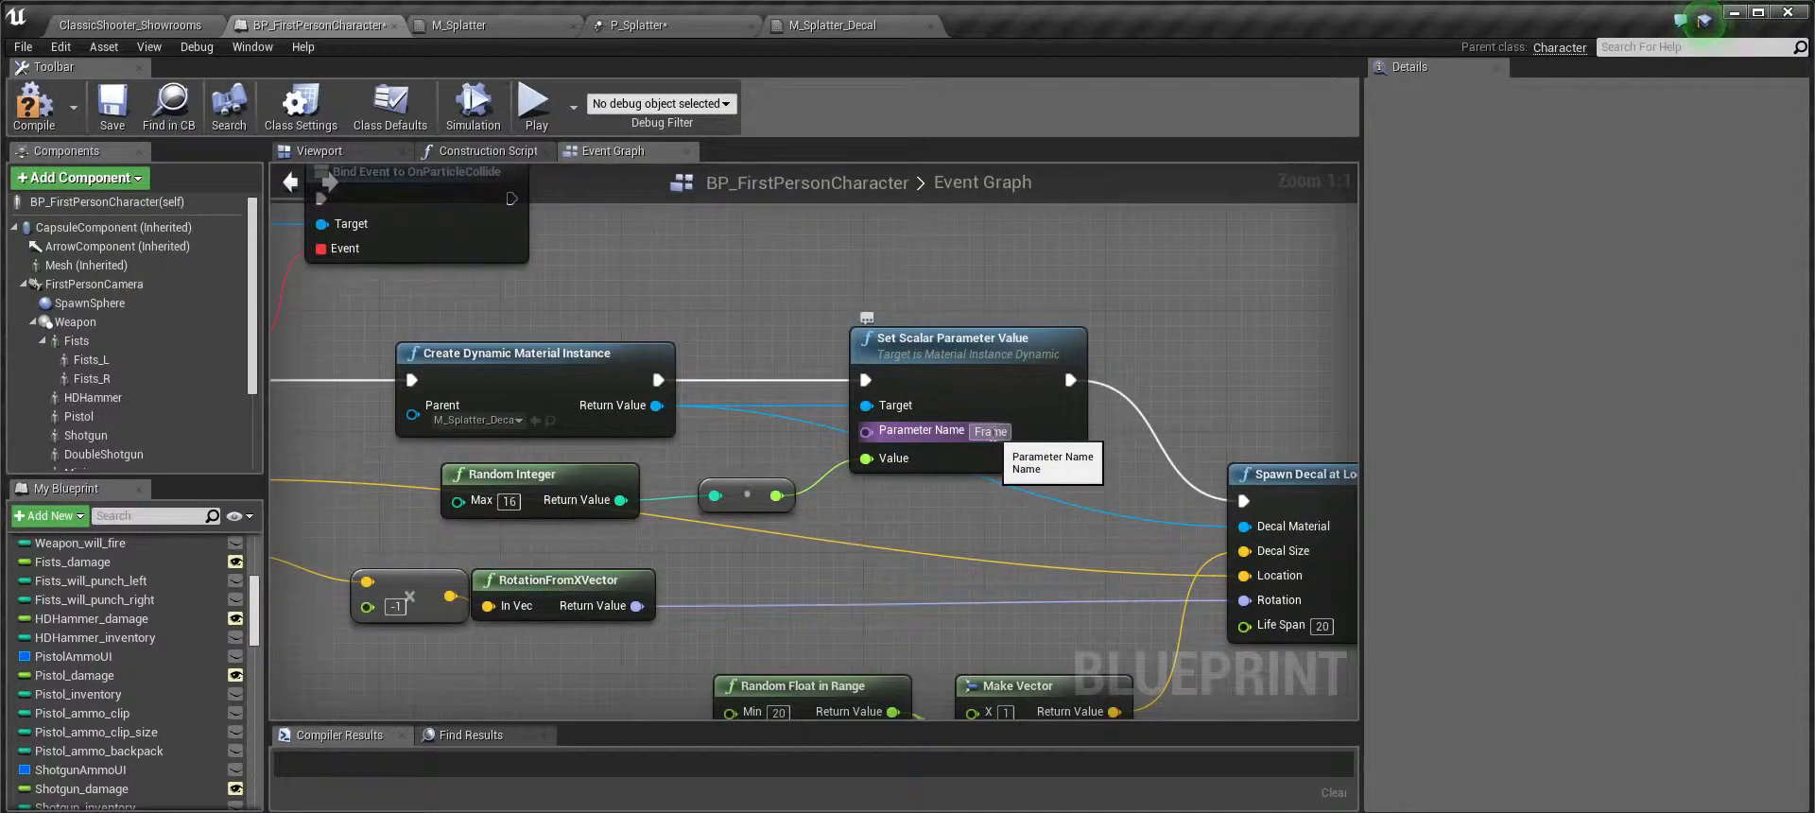
click(1002, 432)
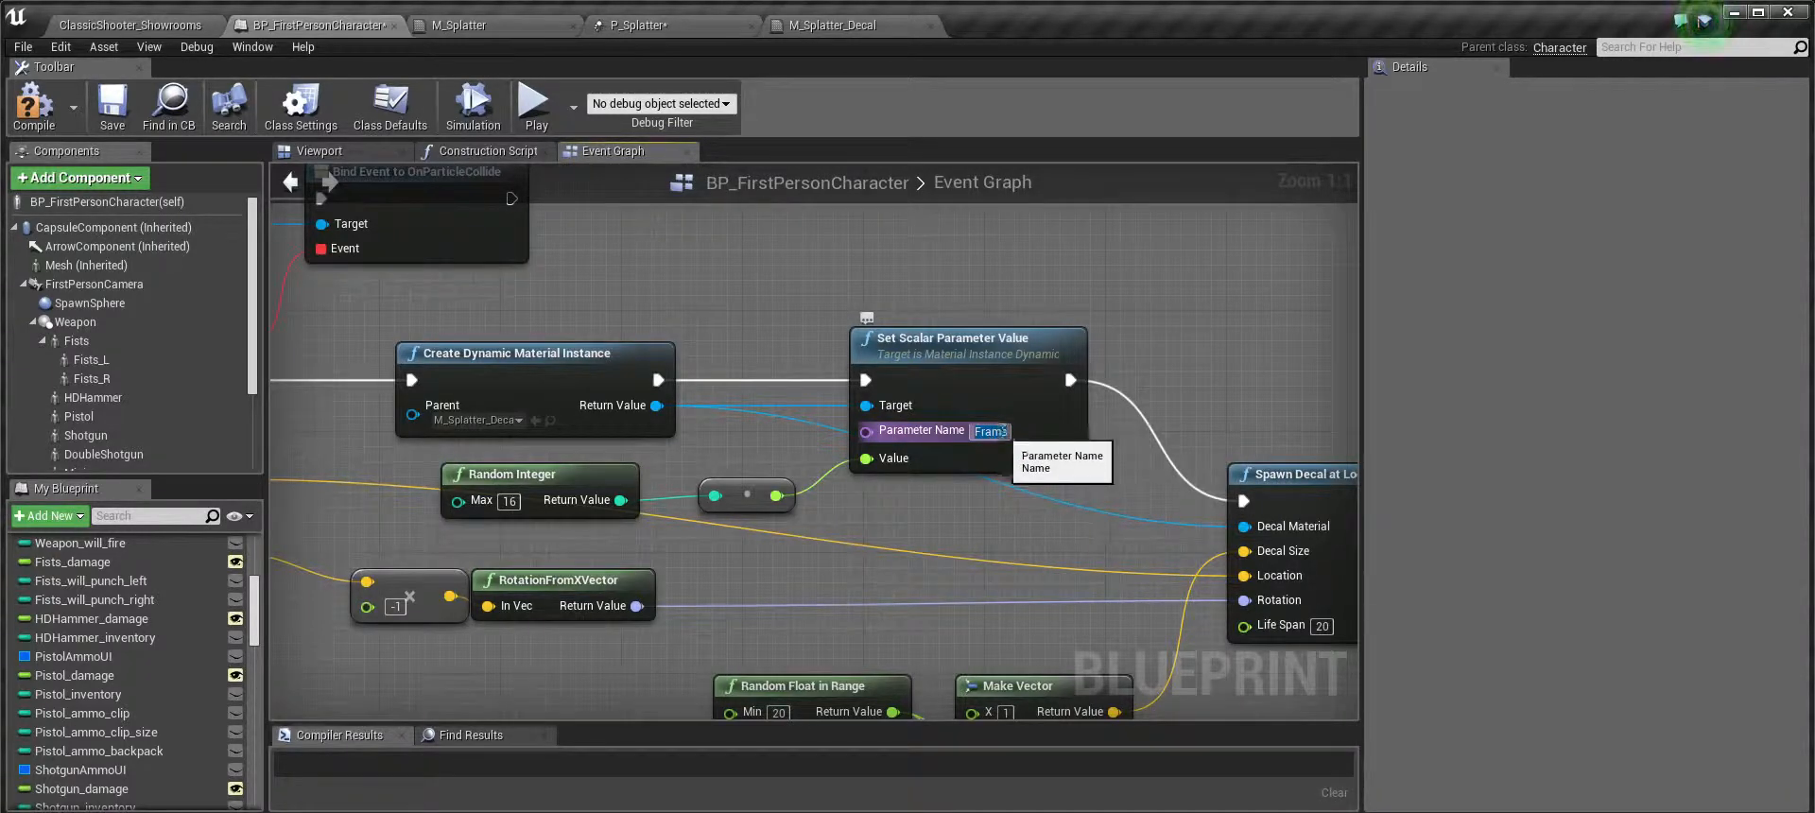
Examine how the random Frame value and the Make Vector decal size feed Spawn Decal at Location in BP_FirstPersonCharacter
click(832, 24)
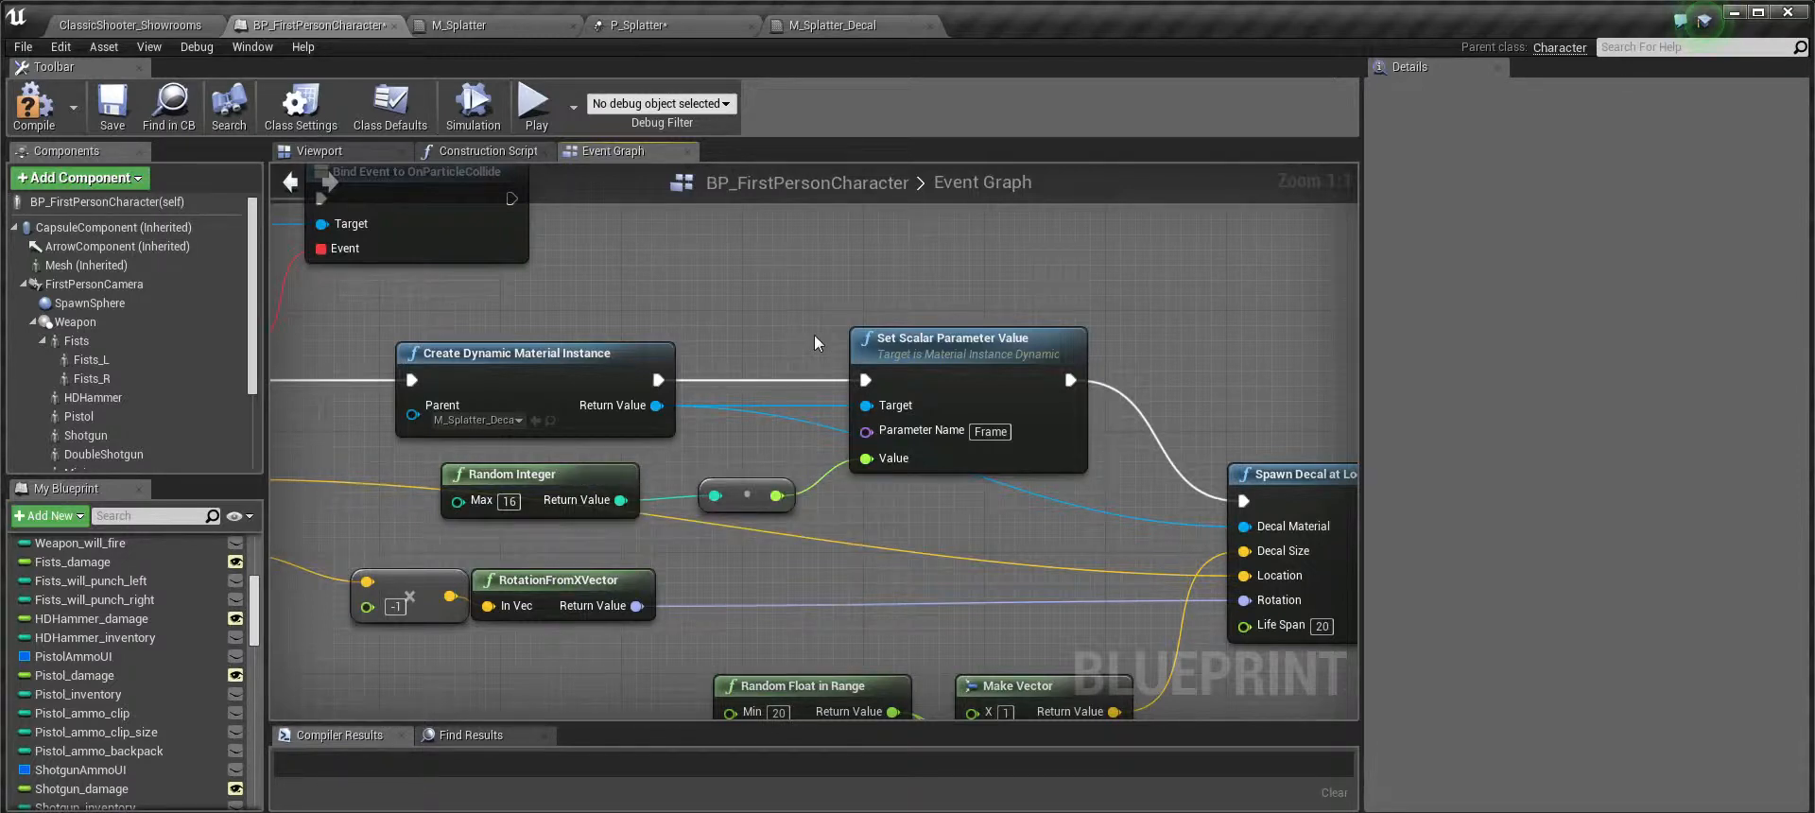
scroll(814, 333, down, 2)
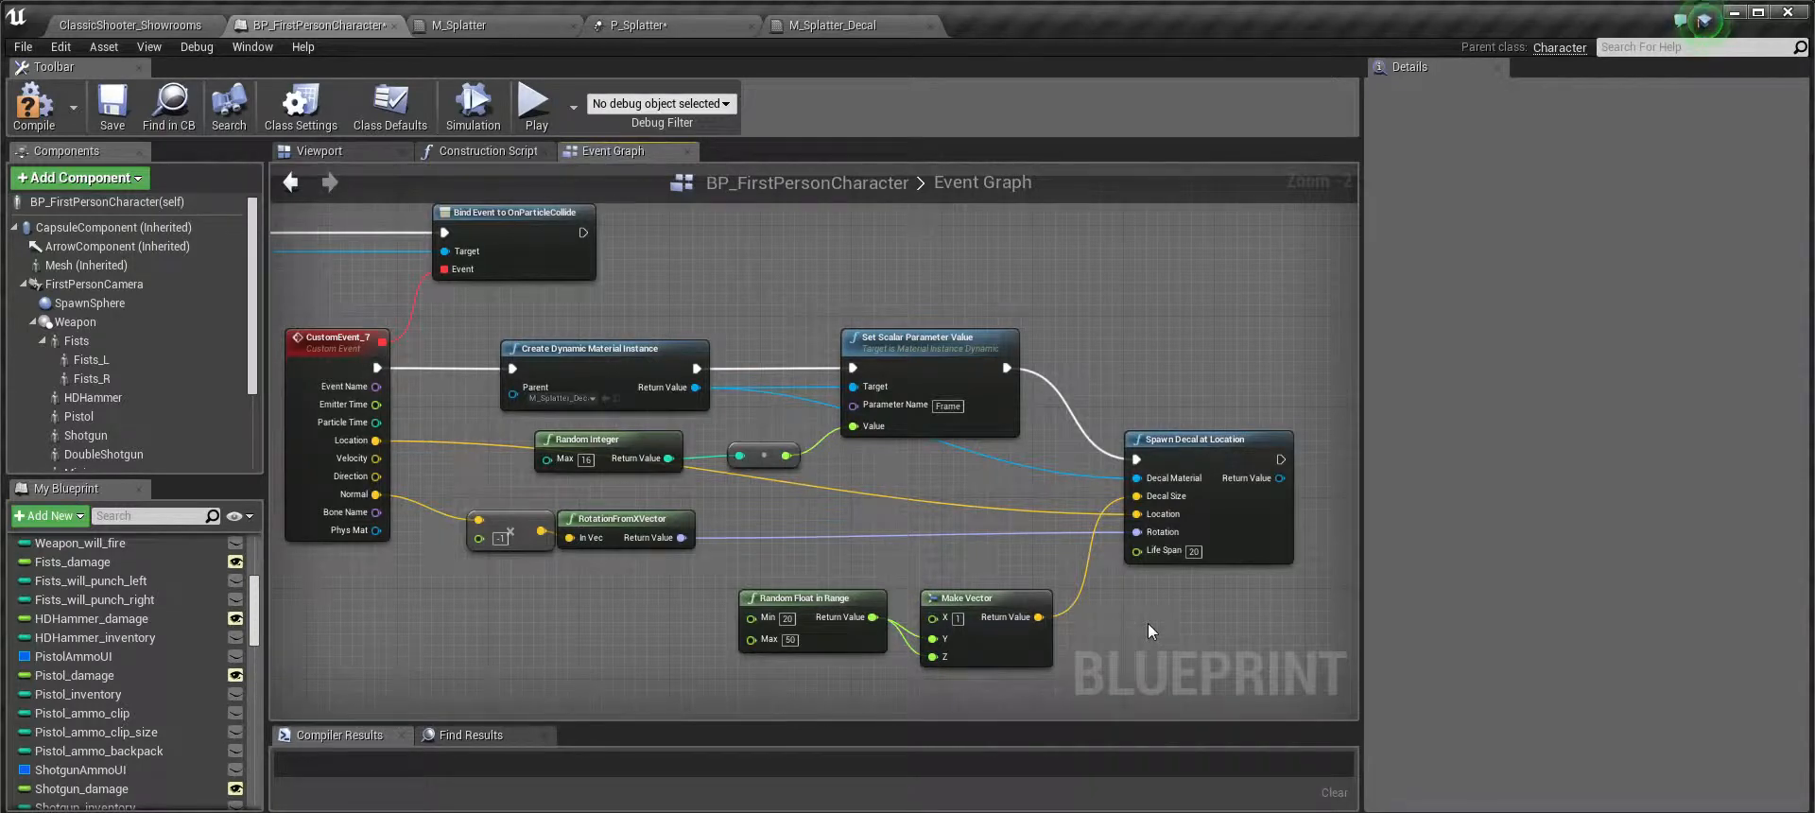
click(957, 619)
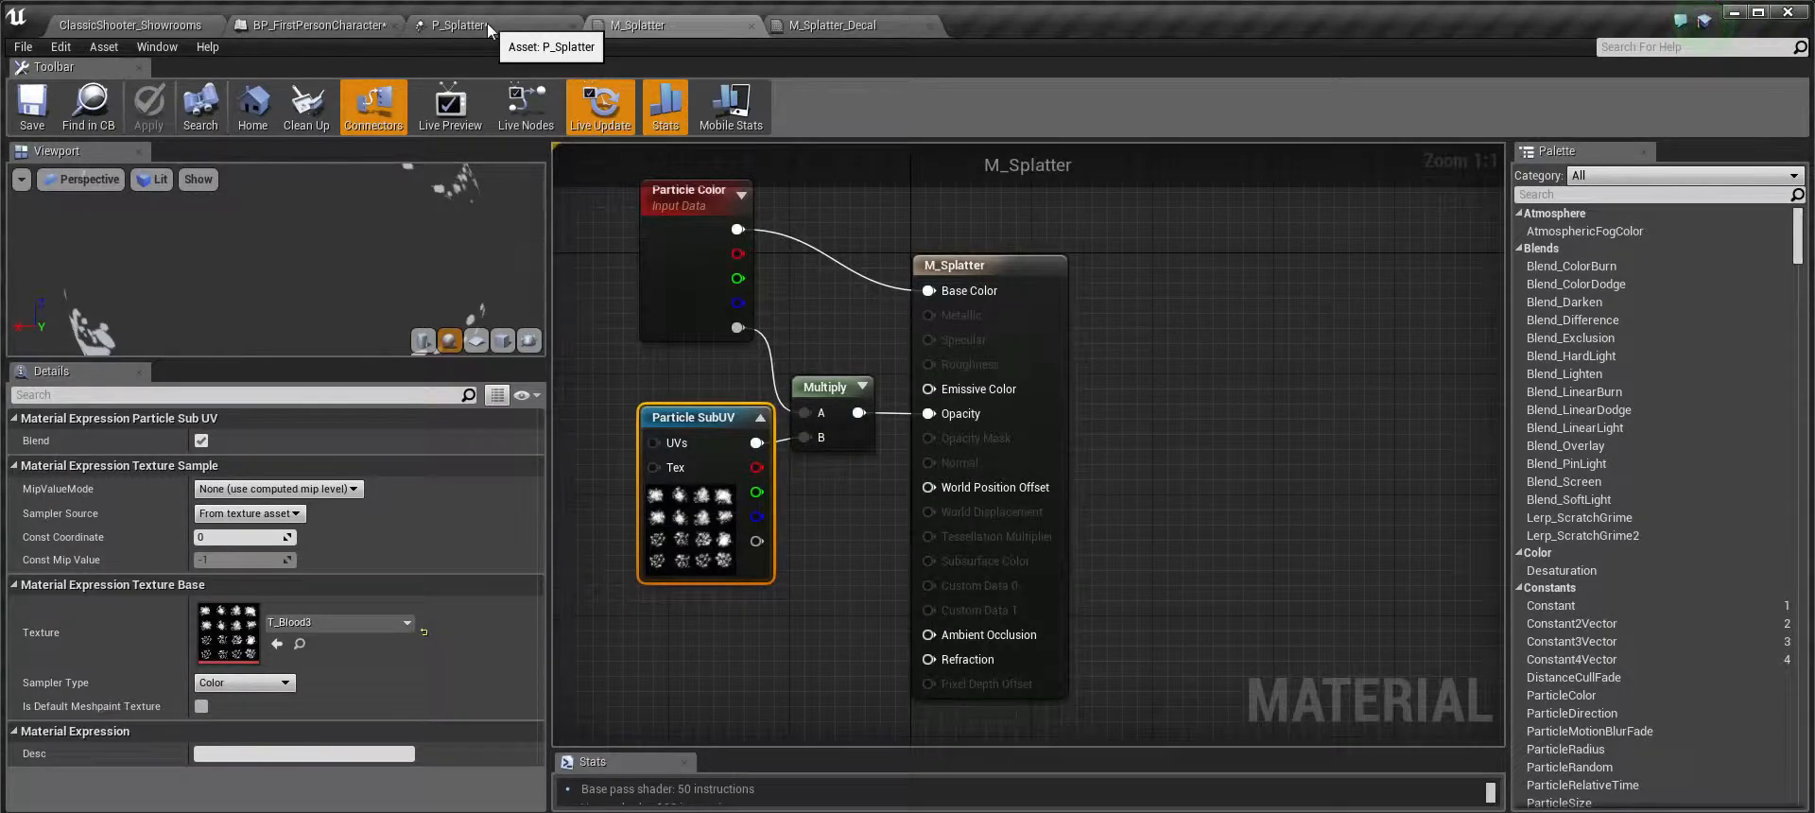
Revisit the P_Splatter particle system and the M_Splatter and M_Splatter_Decal materials to recap the assets behind the blood effect
click(486, 24)
click(638, 24)
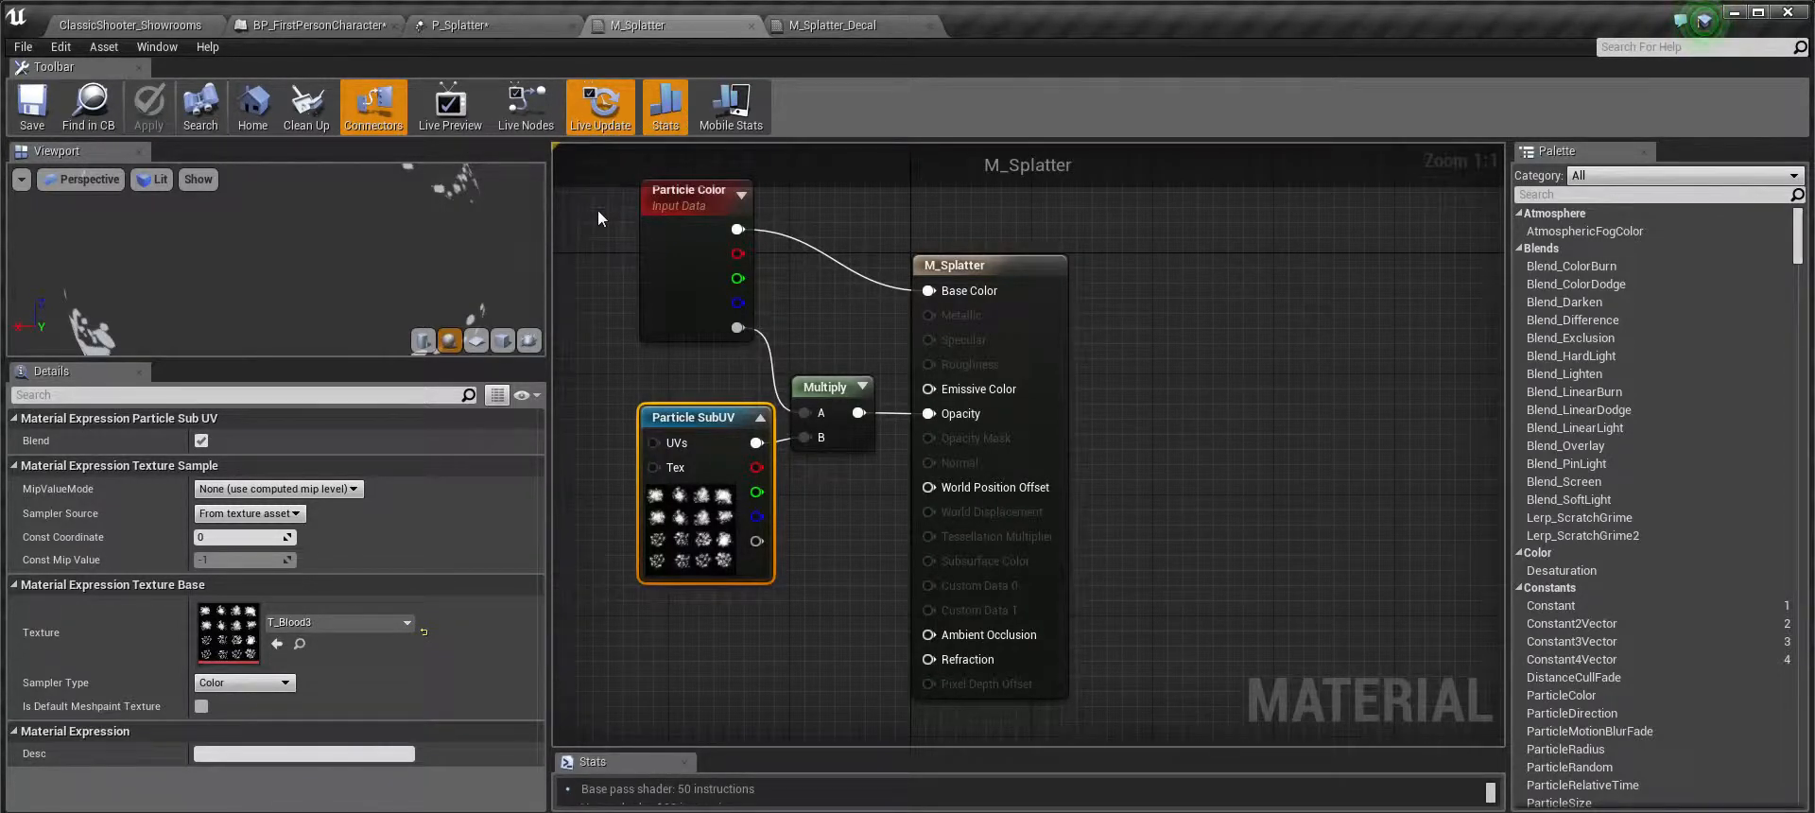
click(851, 25)
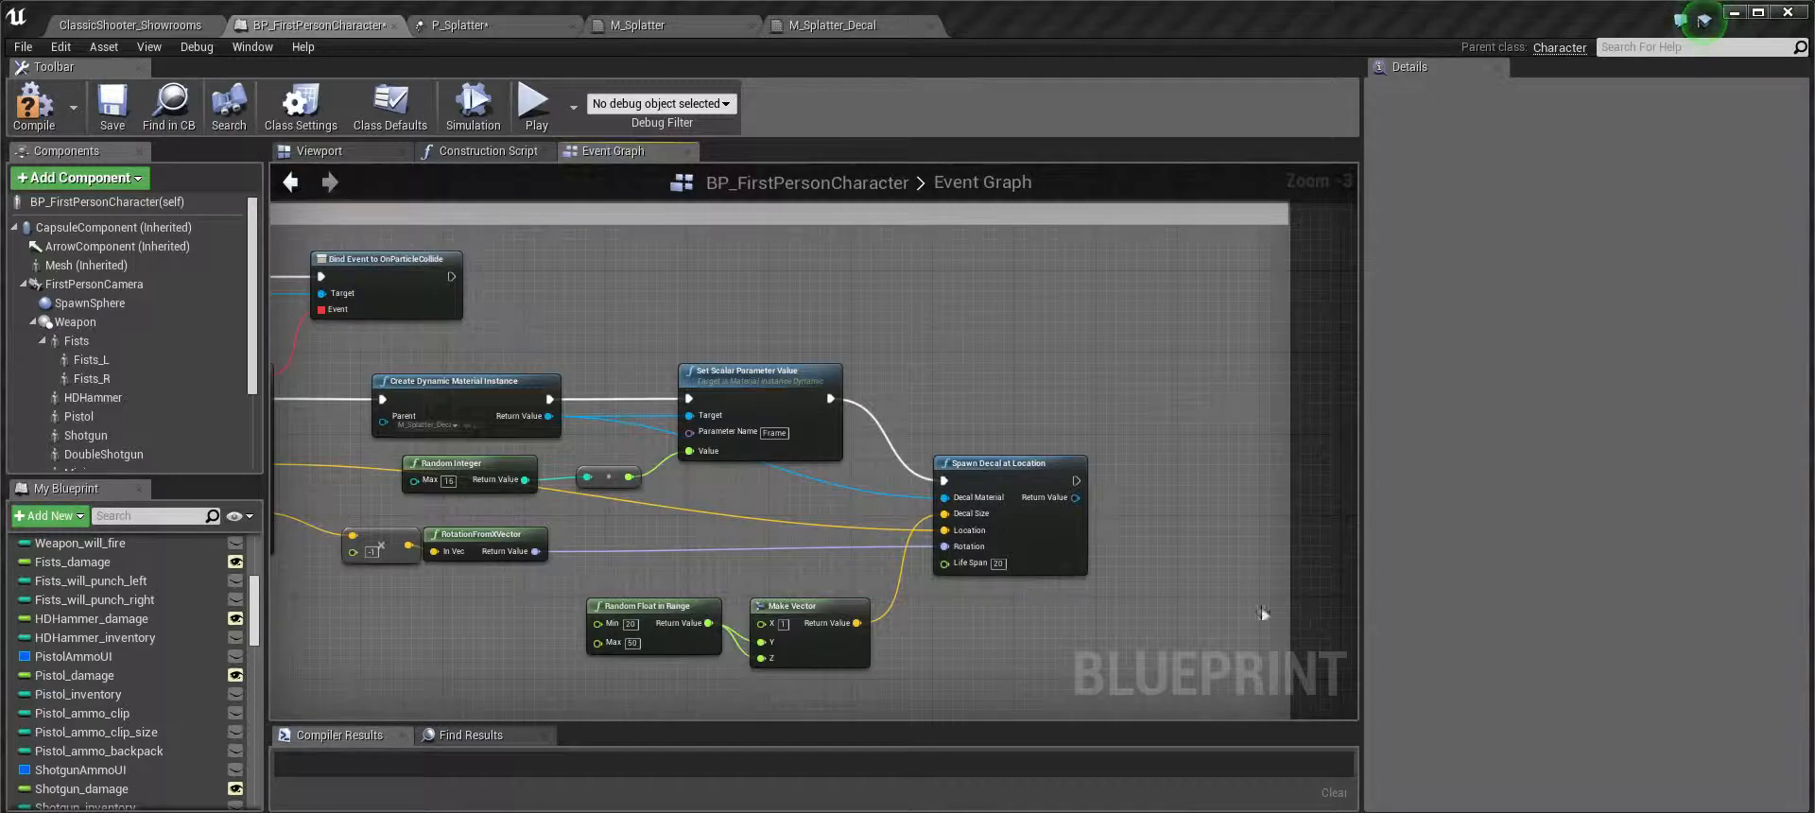
Play the ClassicShooter_Showrooms level and walk up to the group of enemies with the fists equipped
click(133, 25)
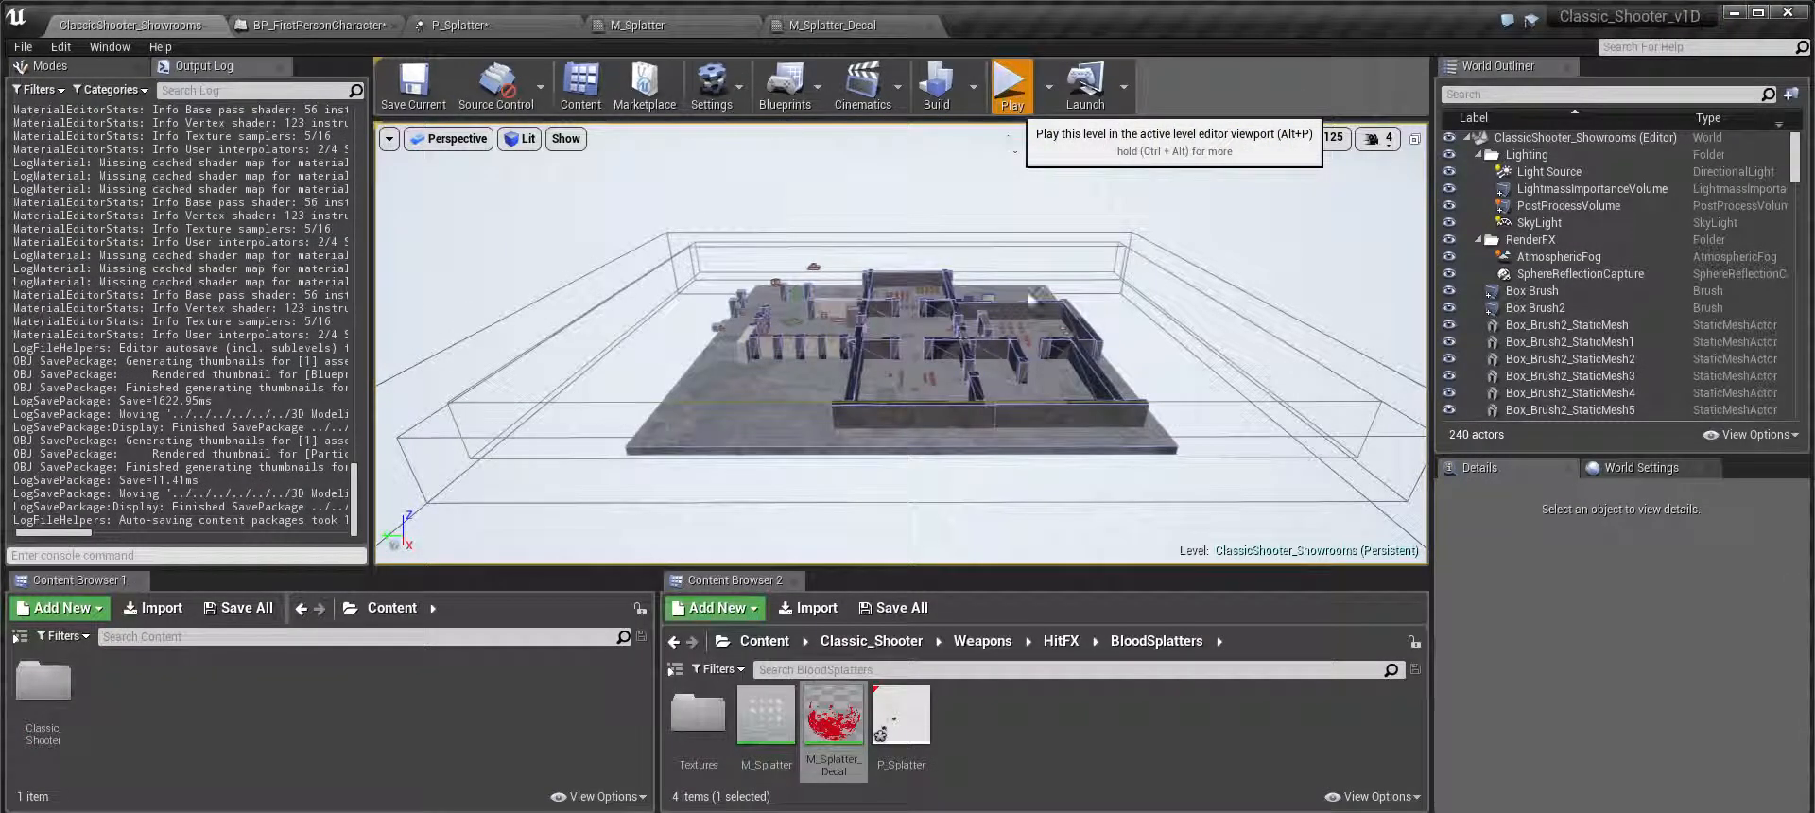
key(alt+p)
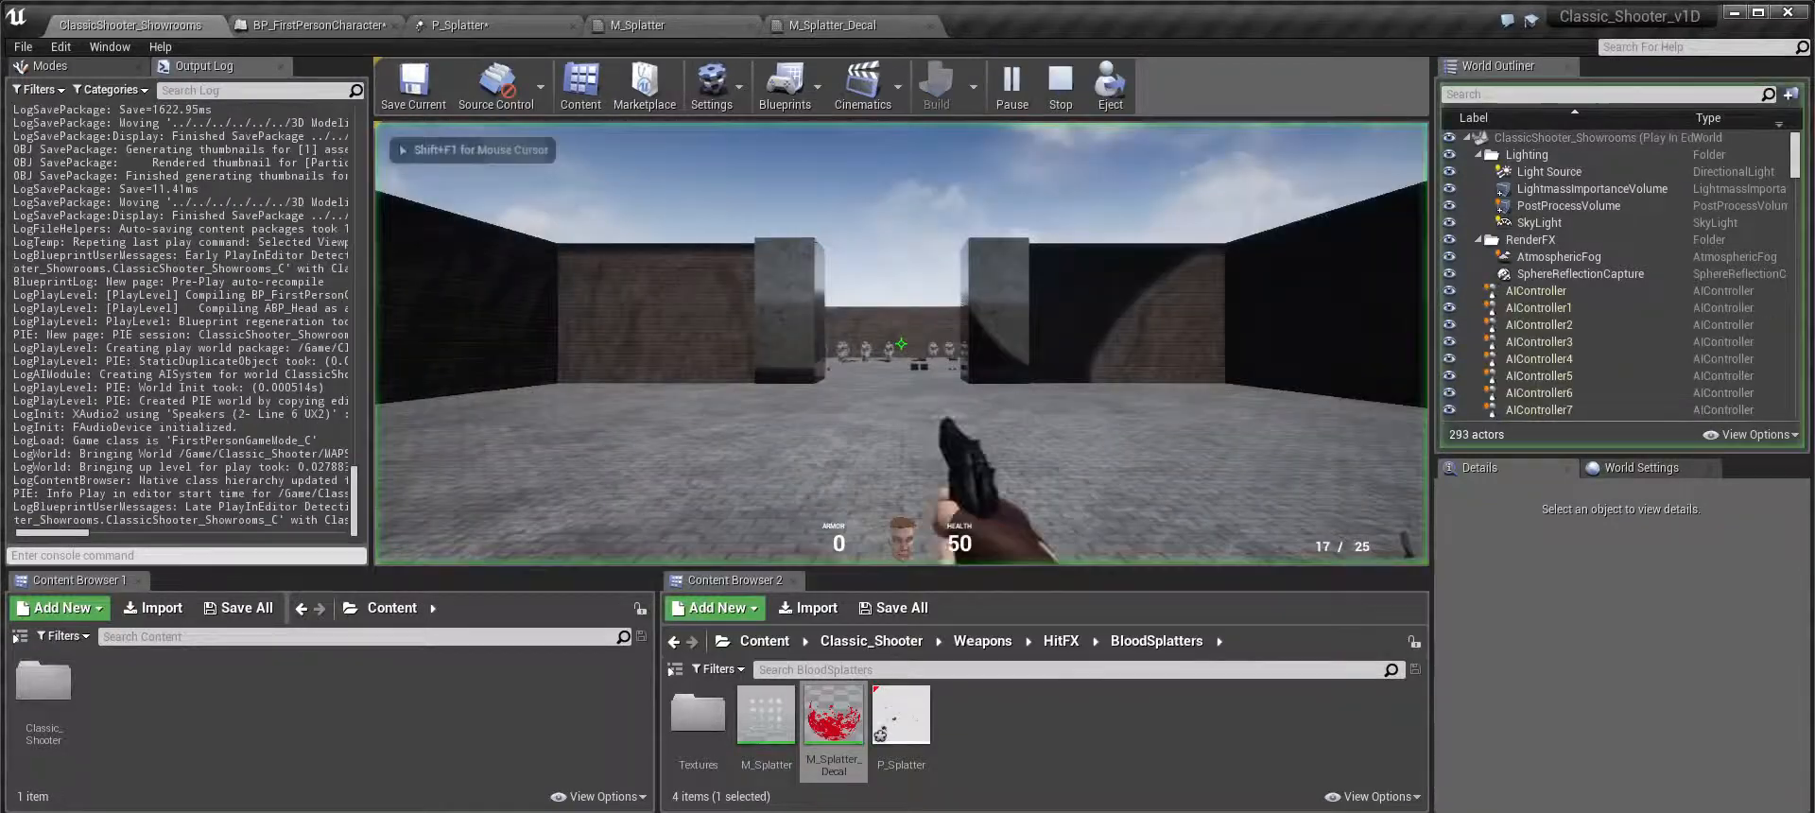
key(w)
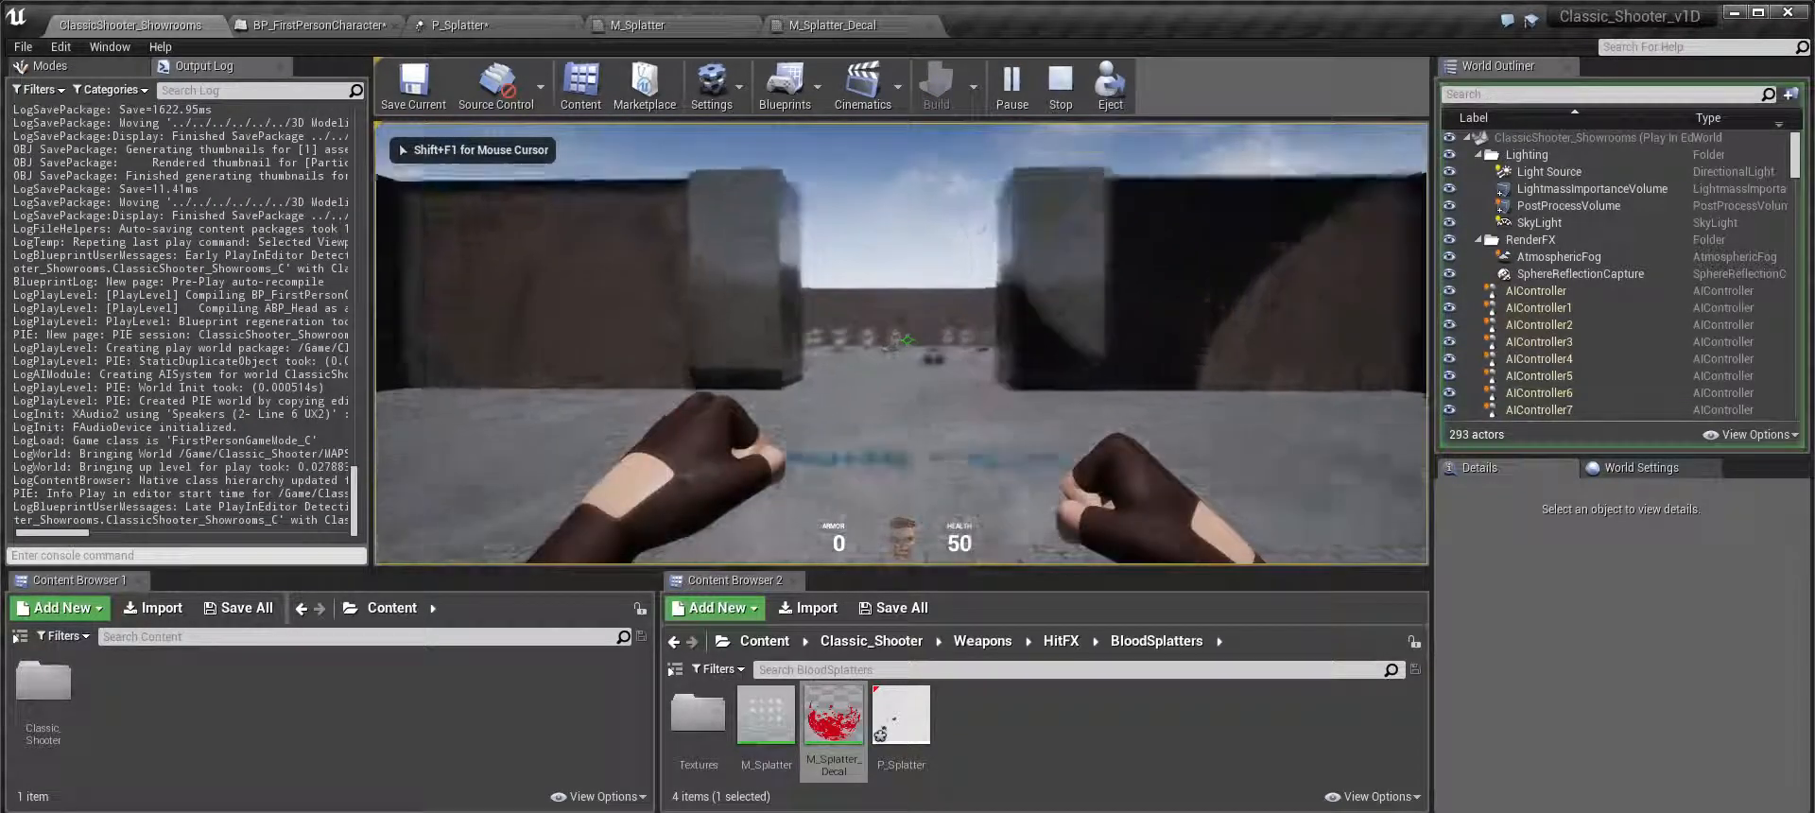
key(w)
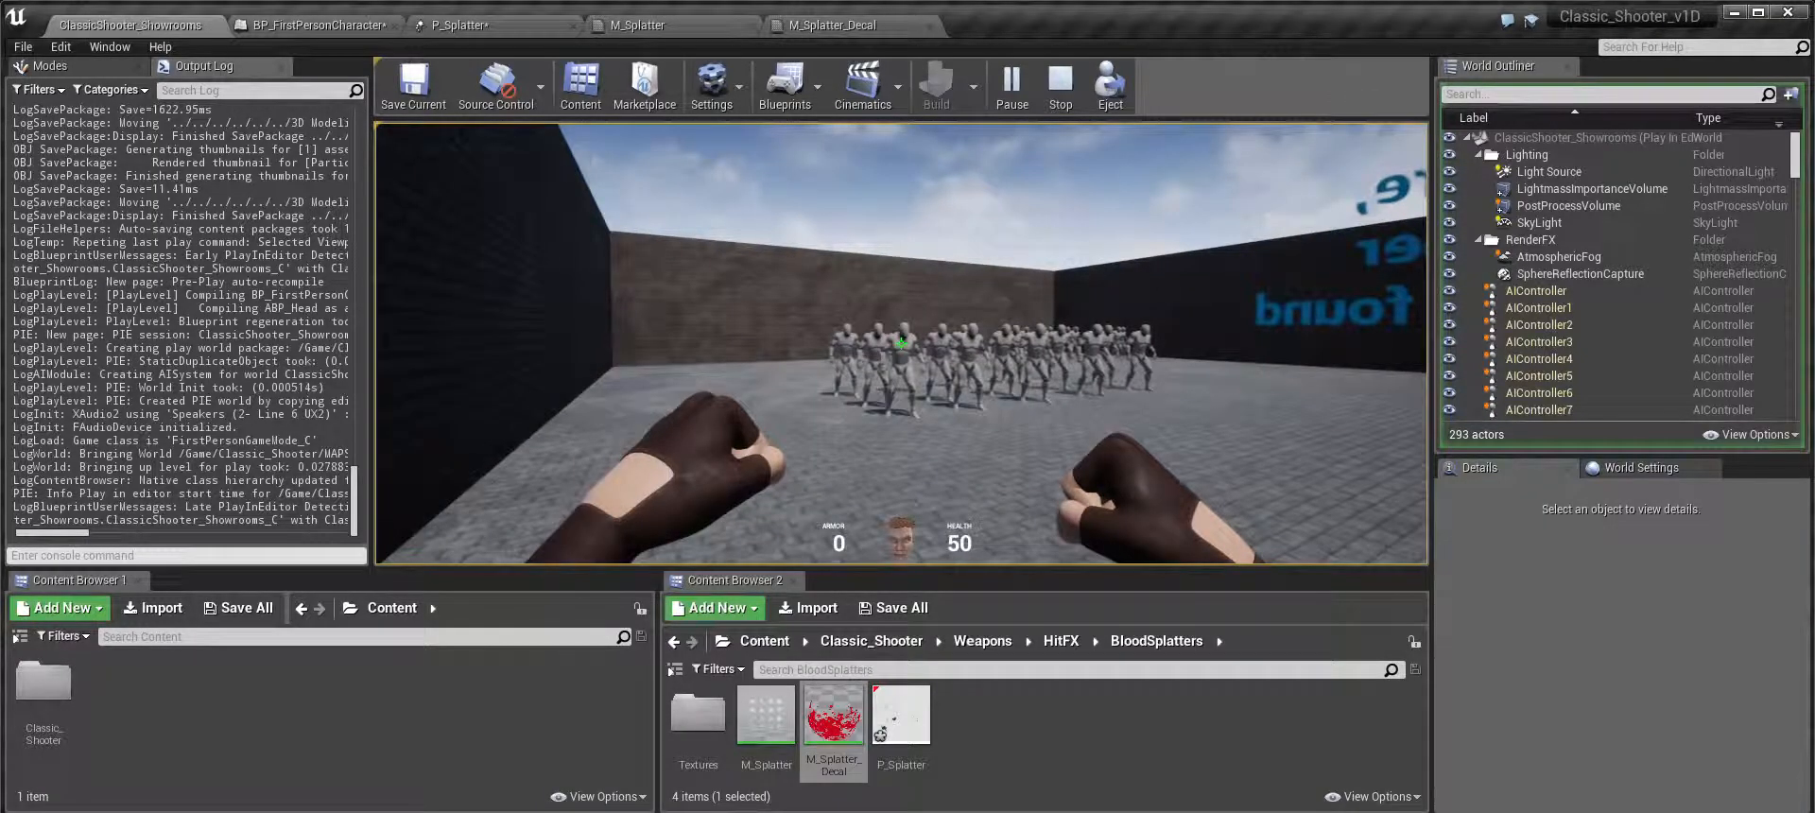
key(w)
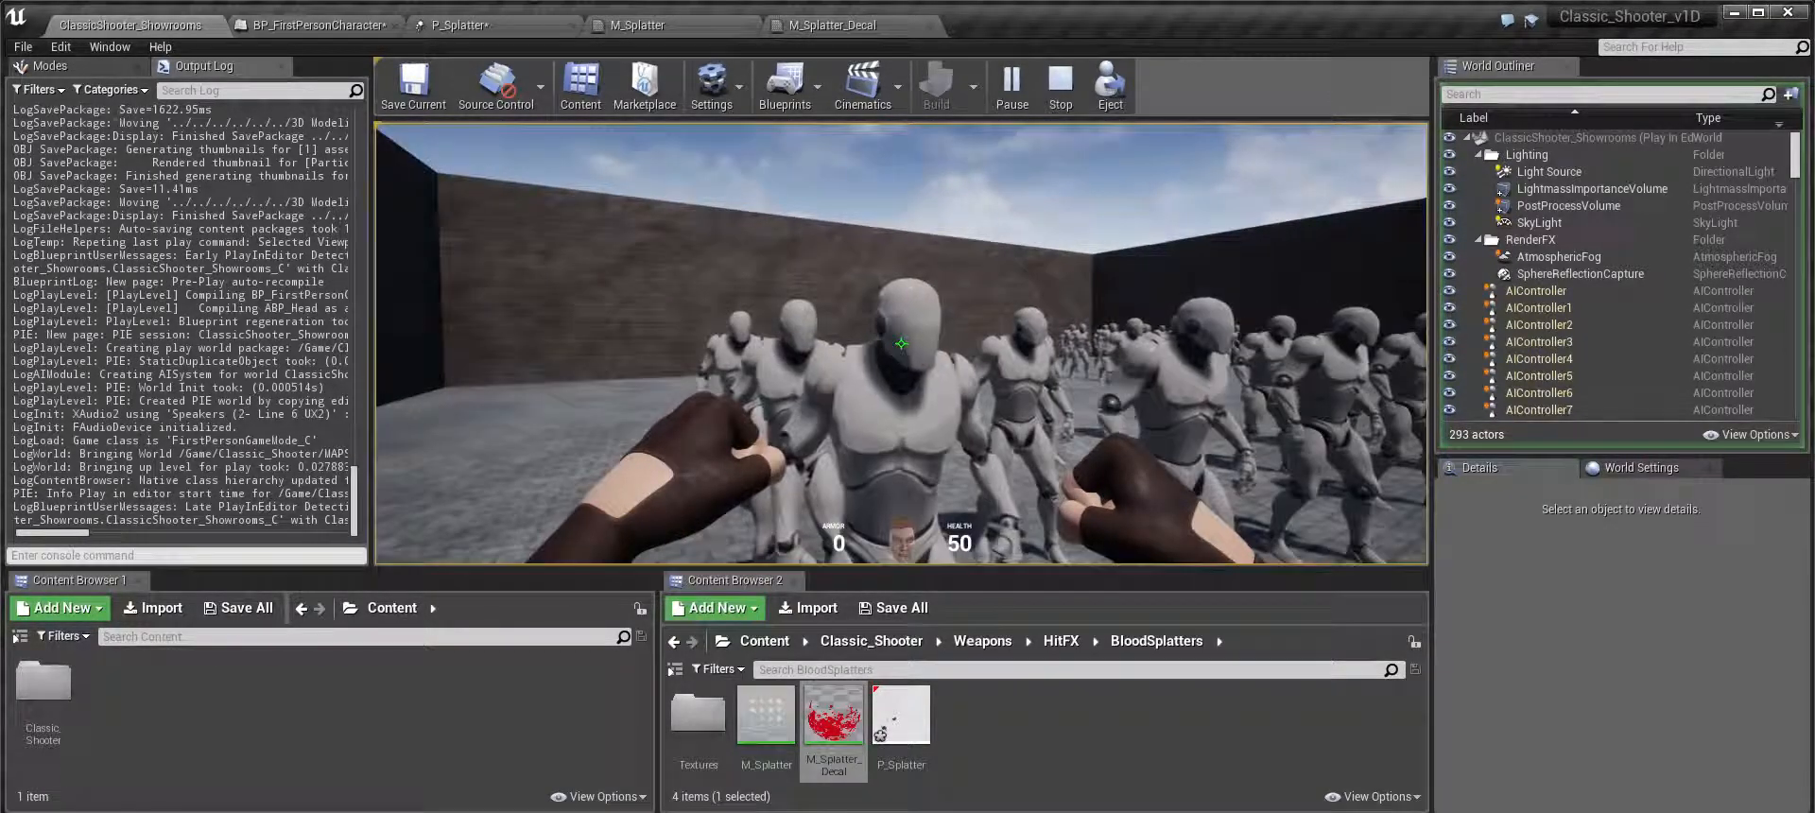
Punch the front enemy repeatedly and inspect the blood splatter decals on the floor around it
click(901, 343)
click(901, 343)
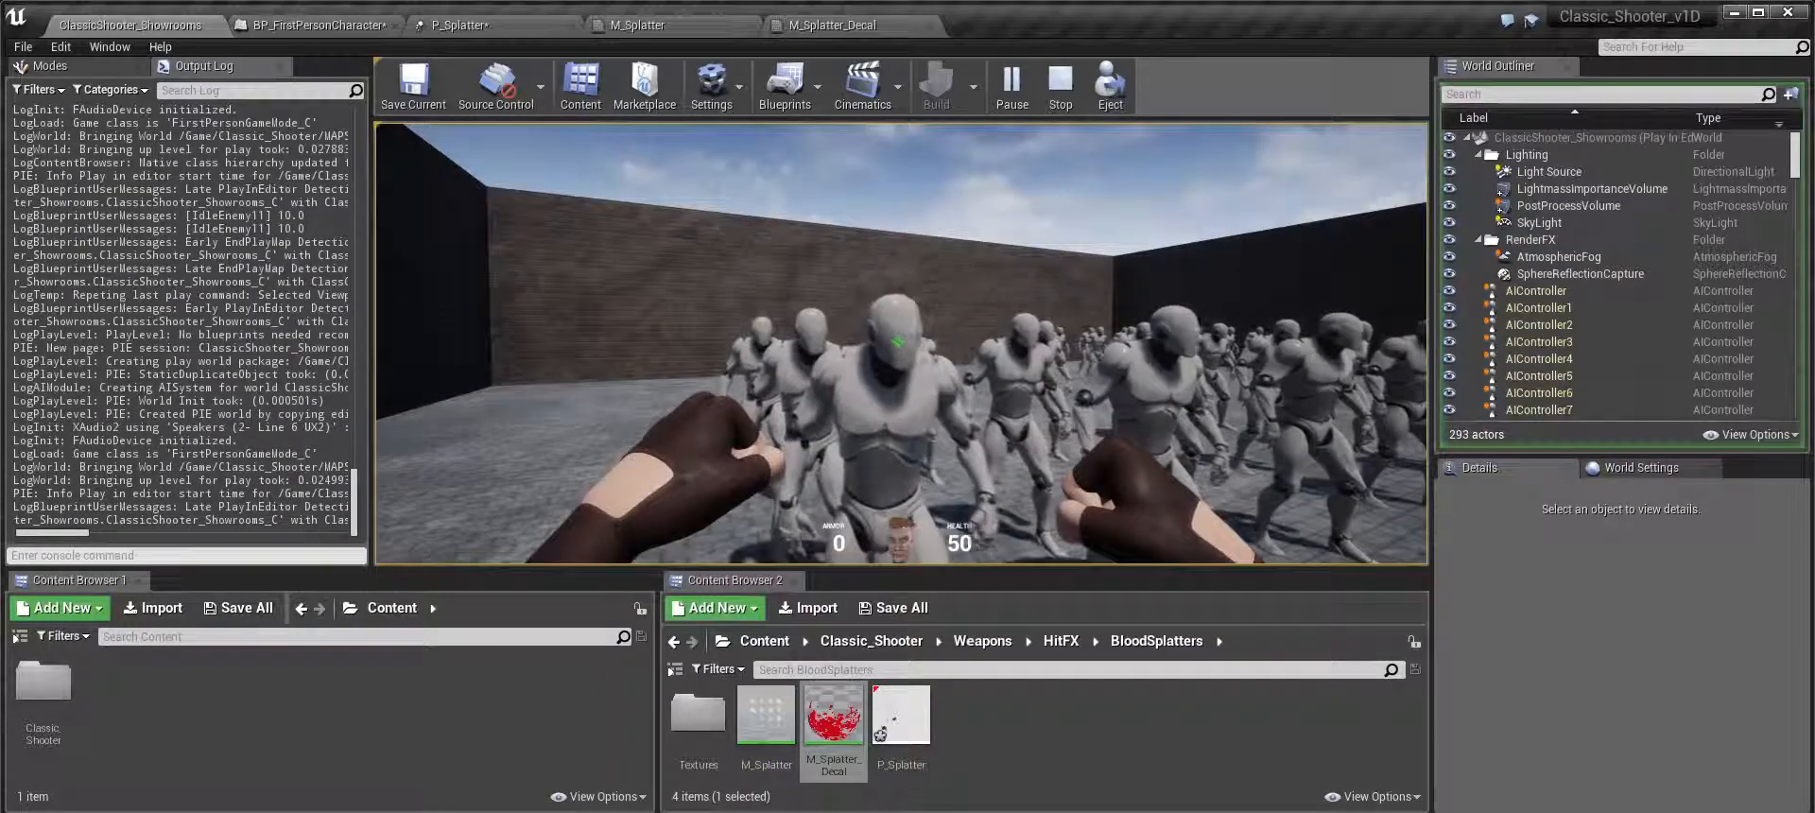
click(901, 343)
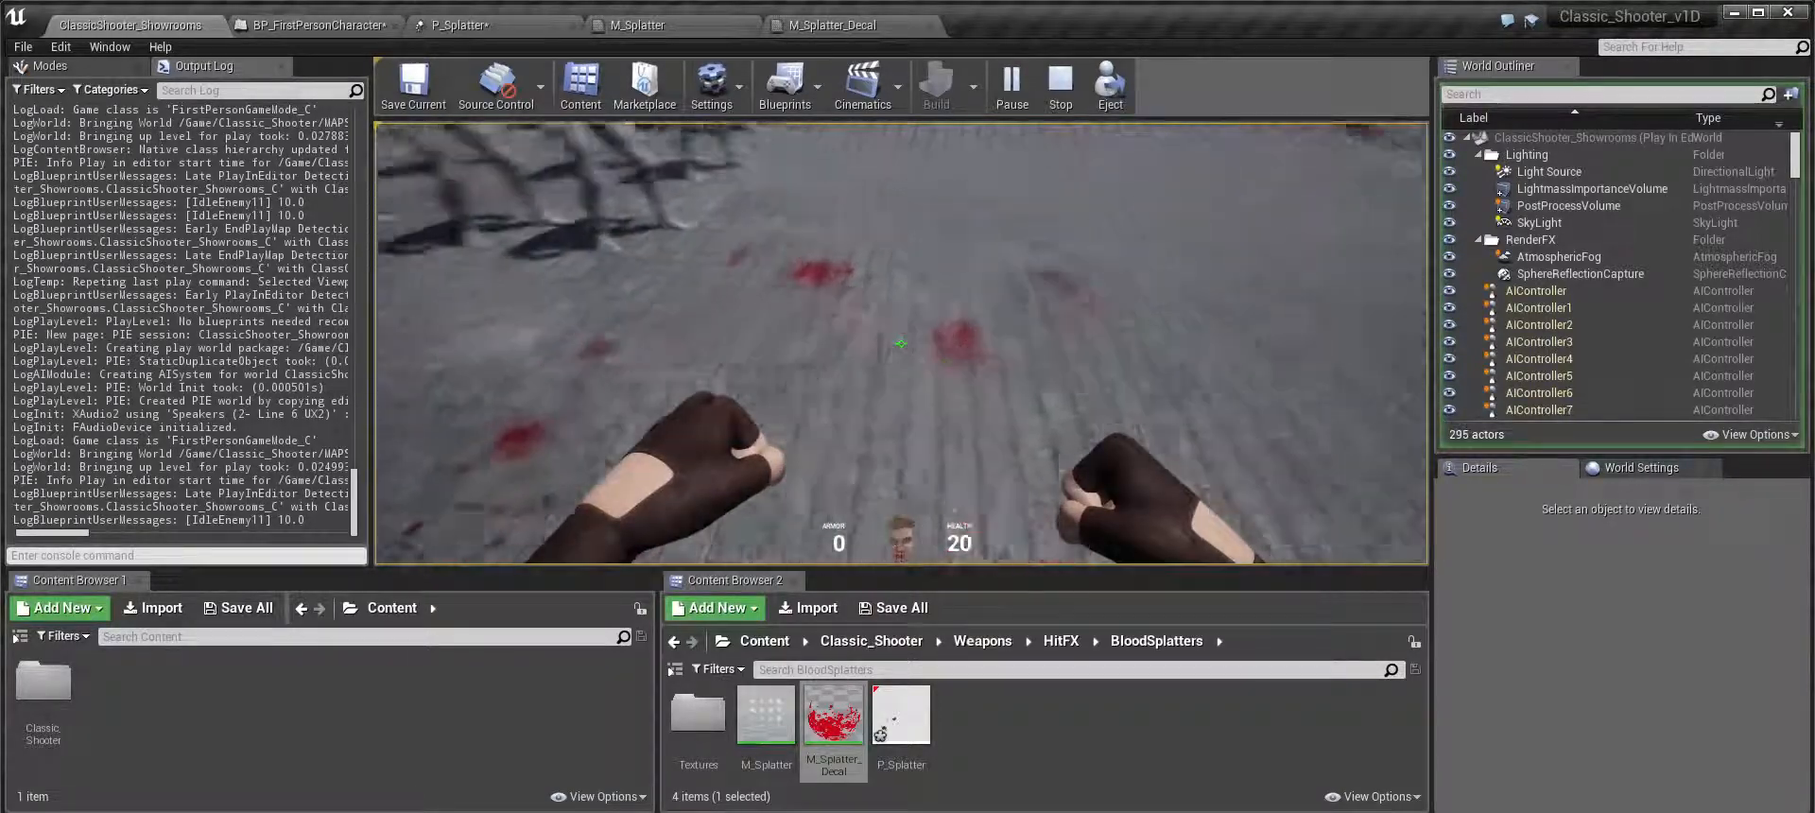
key(w)
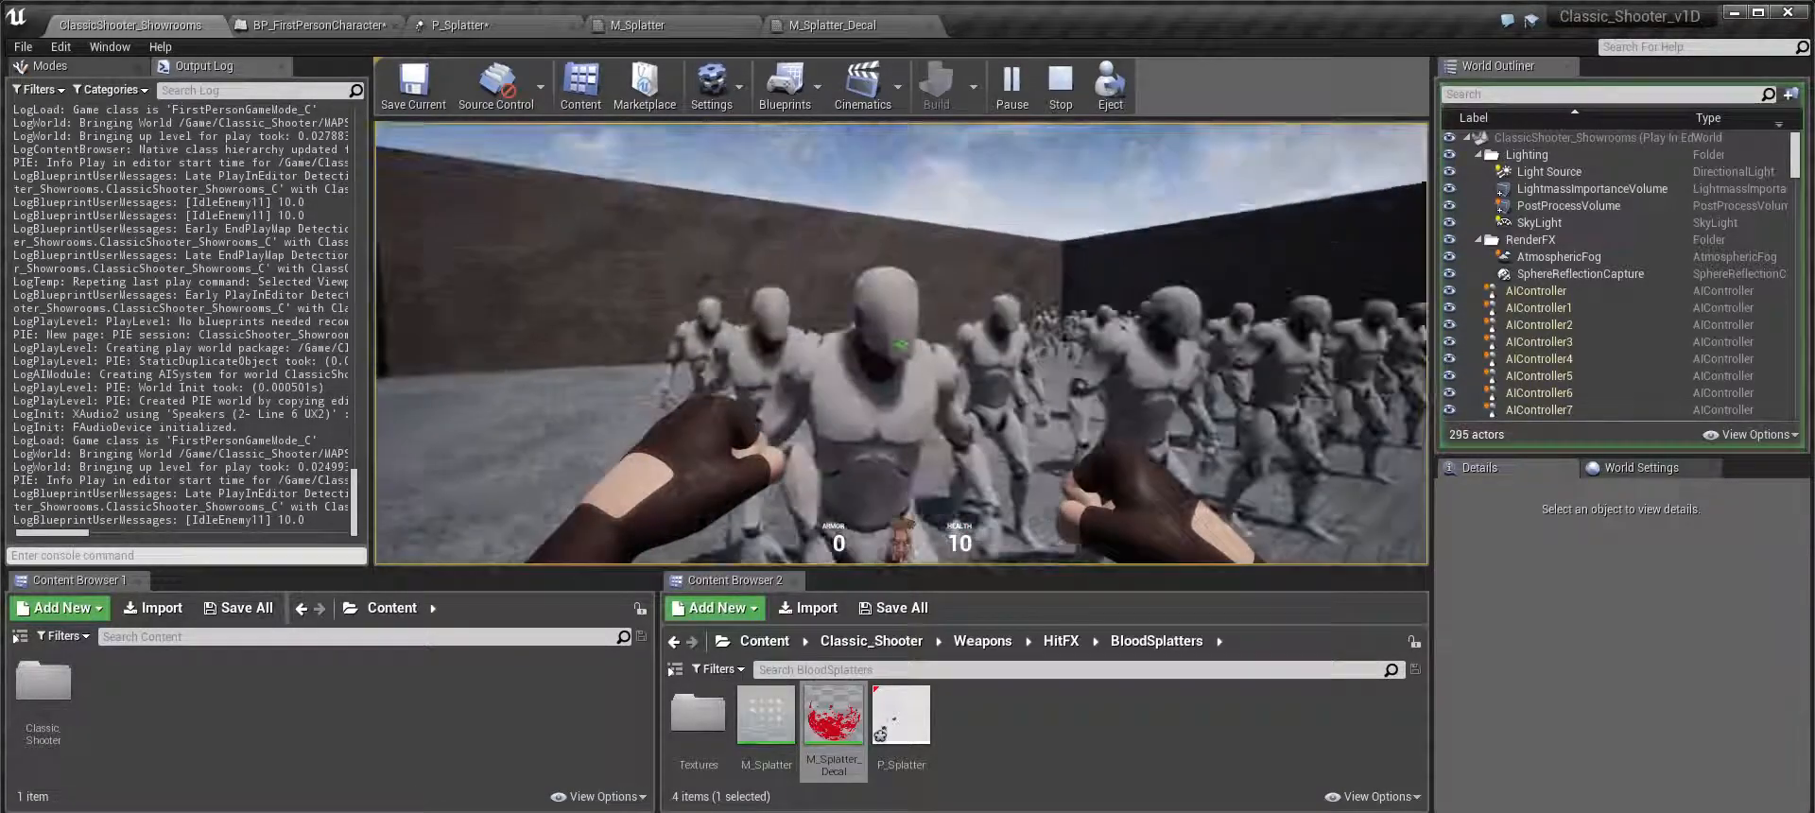
click(901, 343)
click(901, 343)
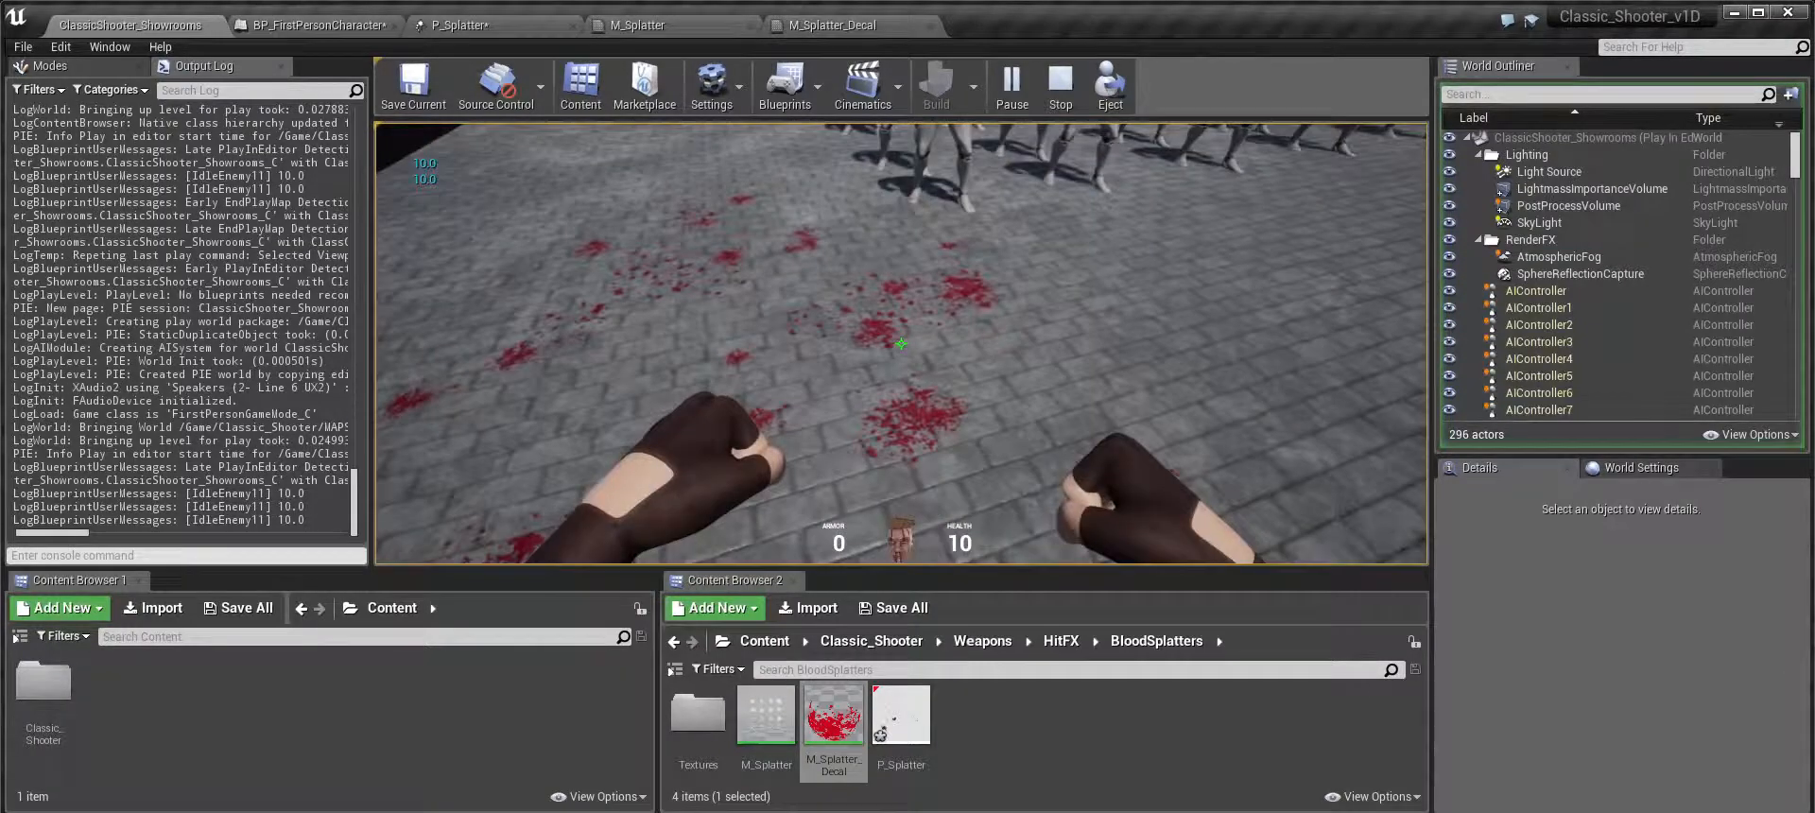